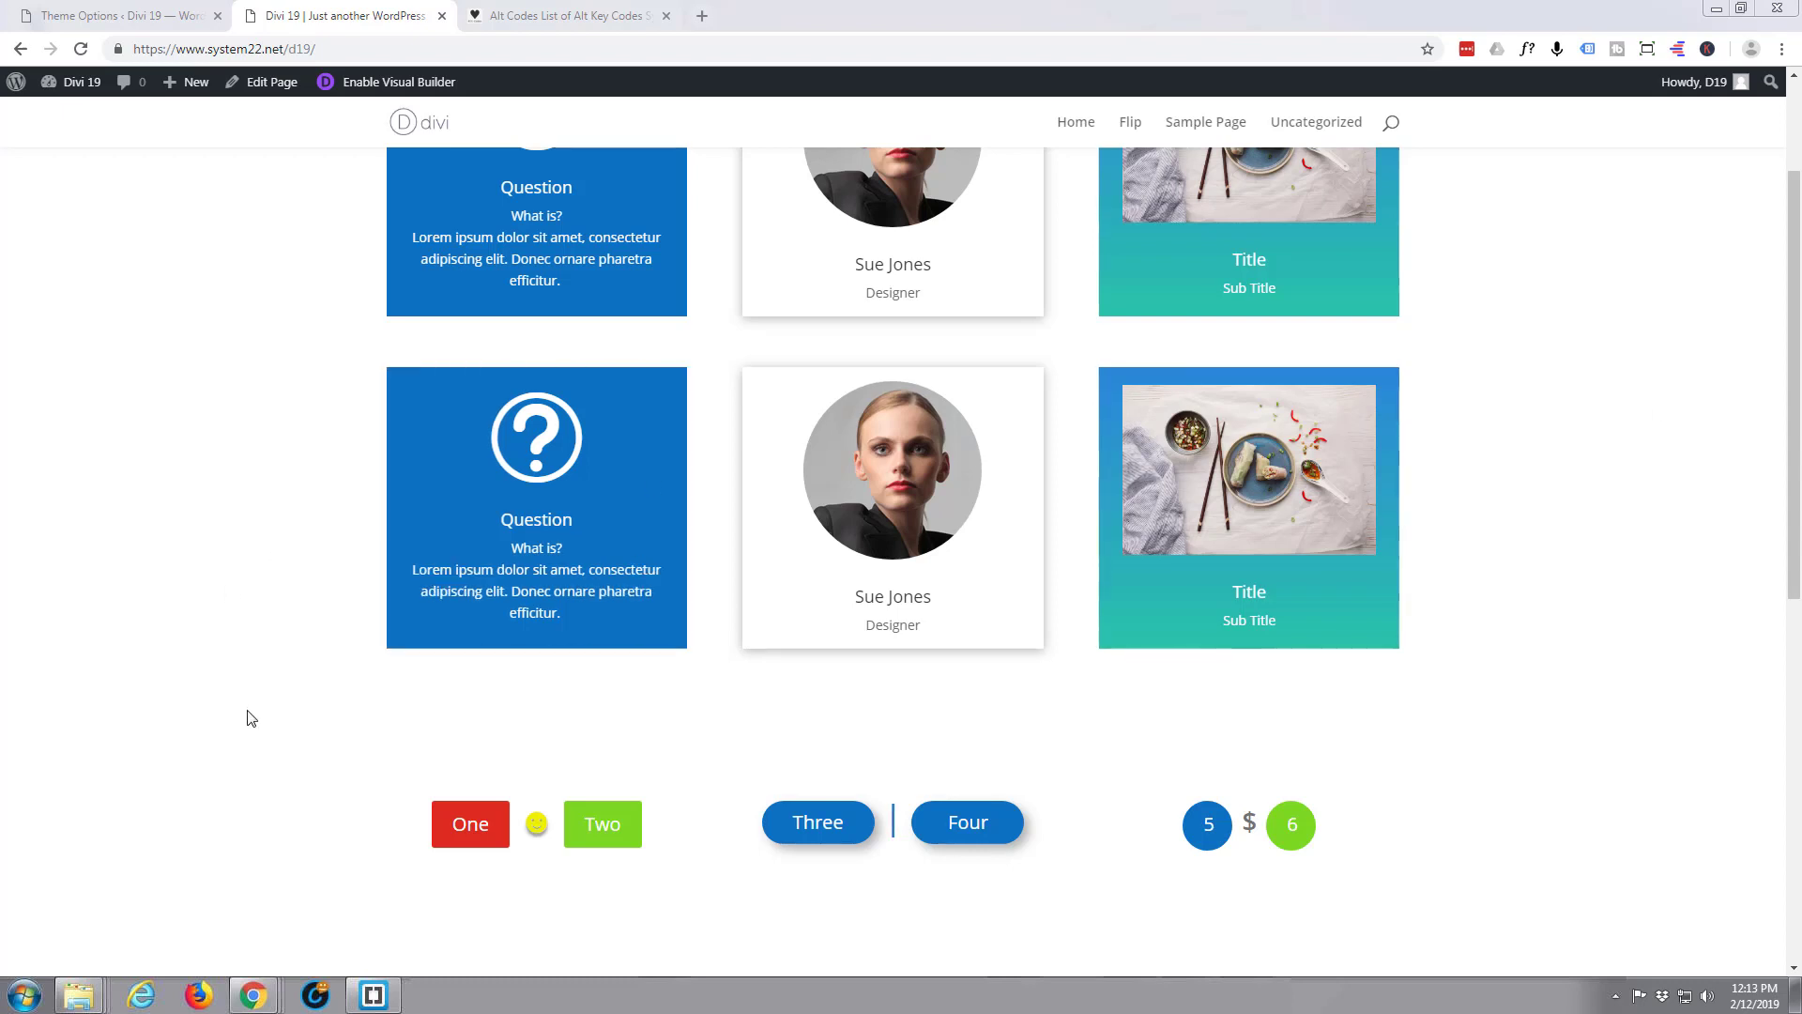
# - Check that the One and Two buttons open and close their image and video lightboxes
pyautogui.click(462, 835)
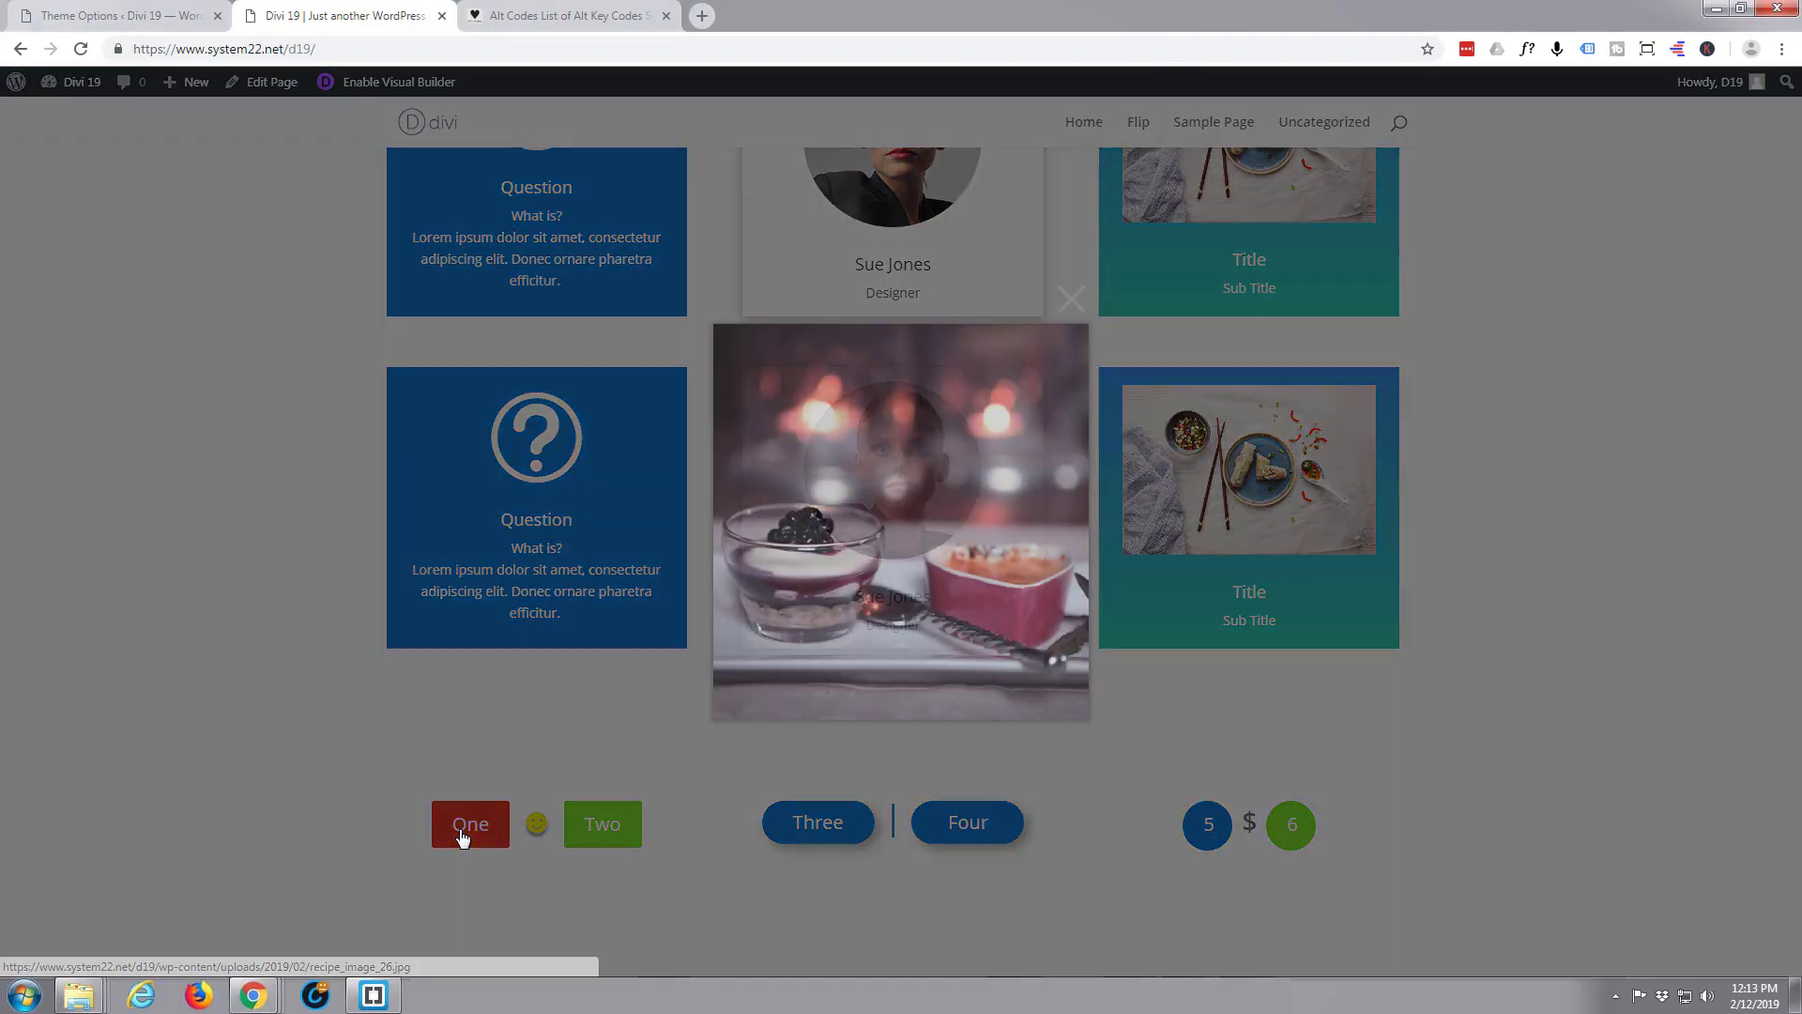
pyautogui.click(459, 828)
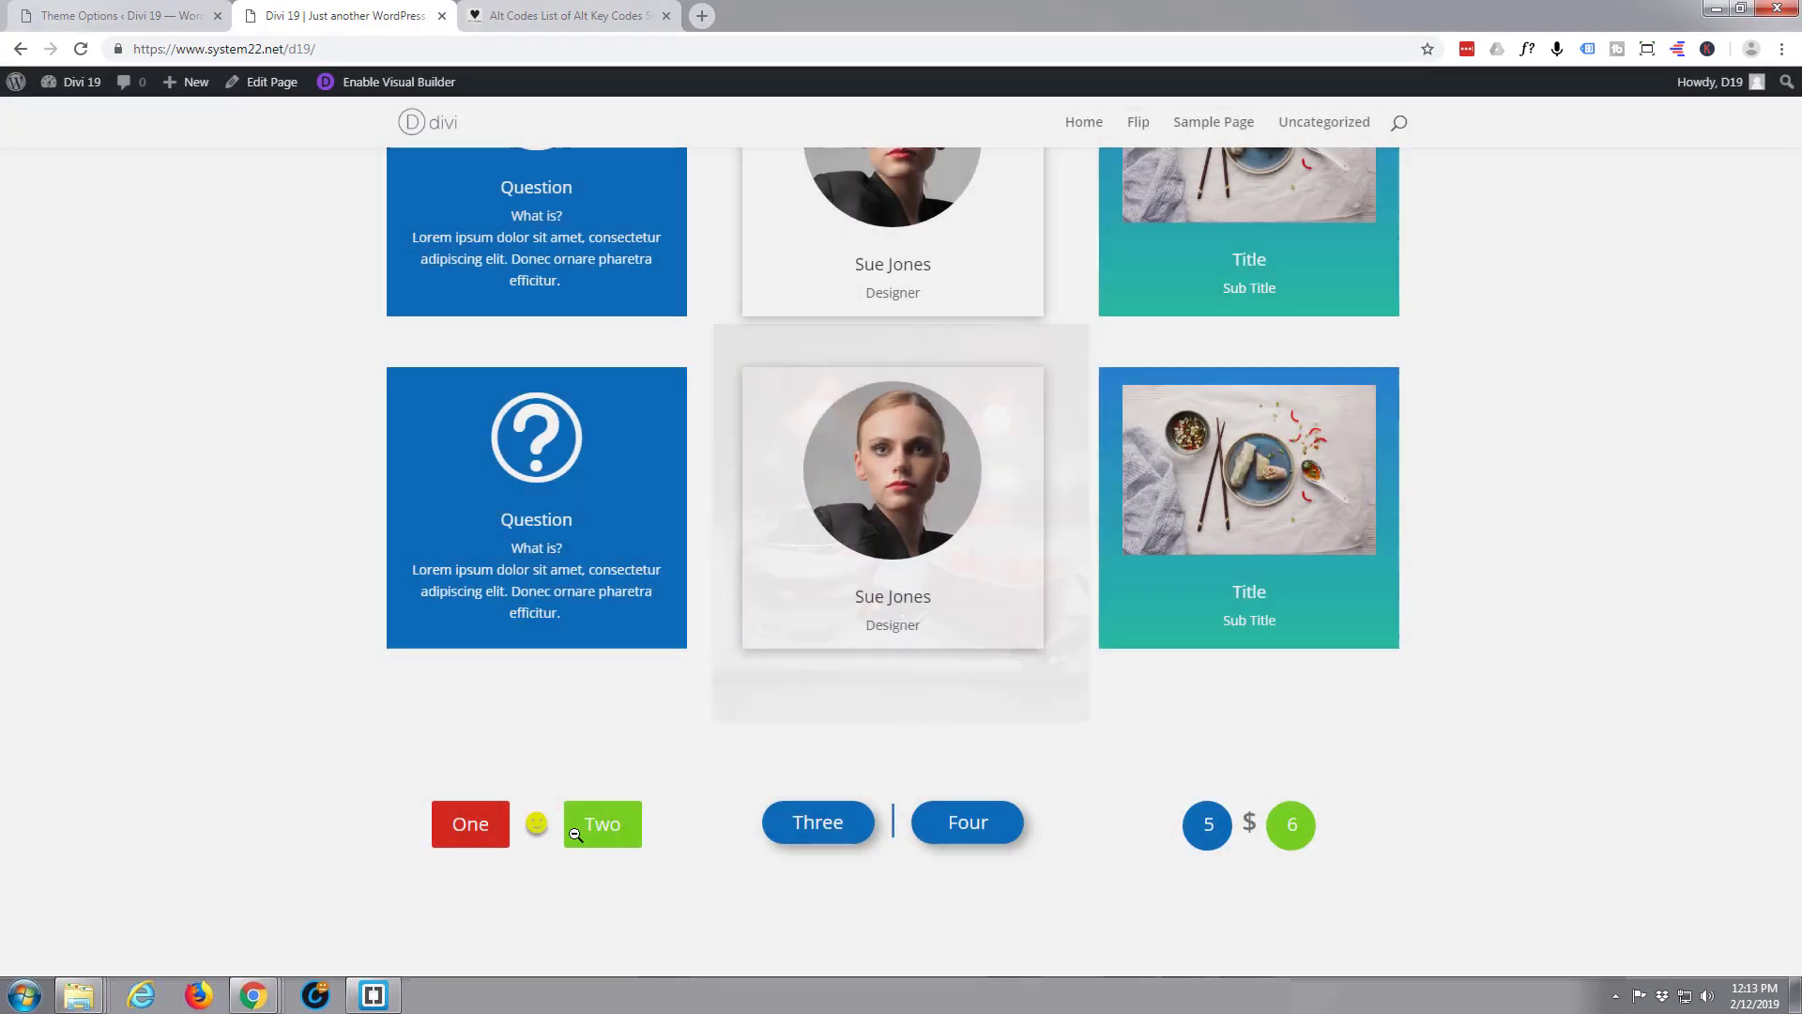
pyautogui.click(608, 840)
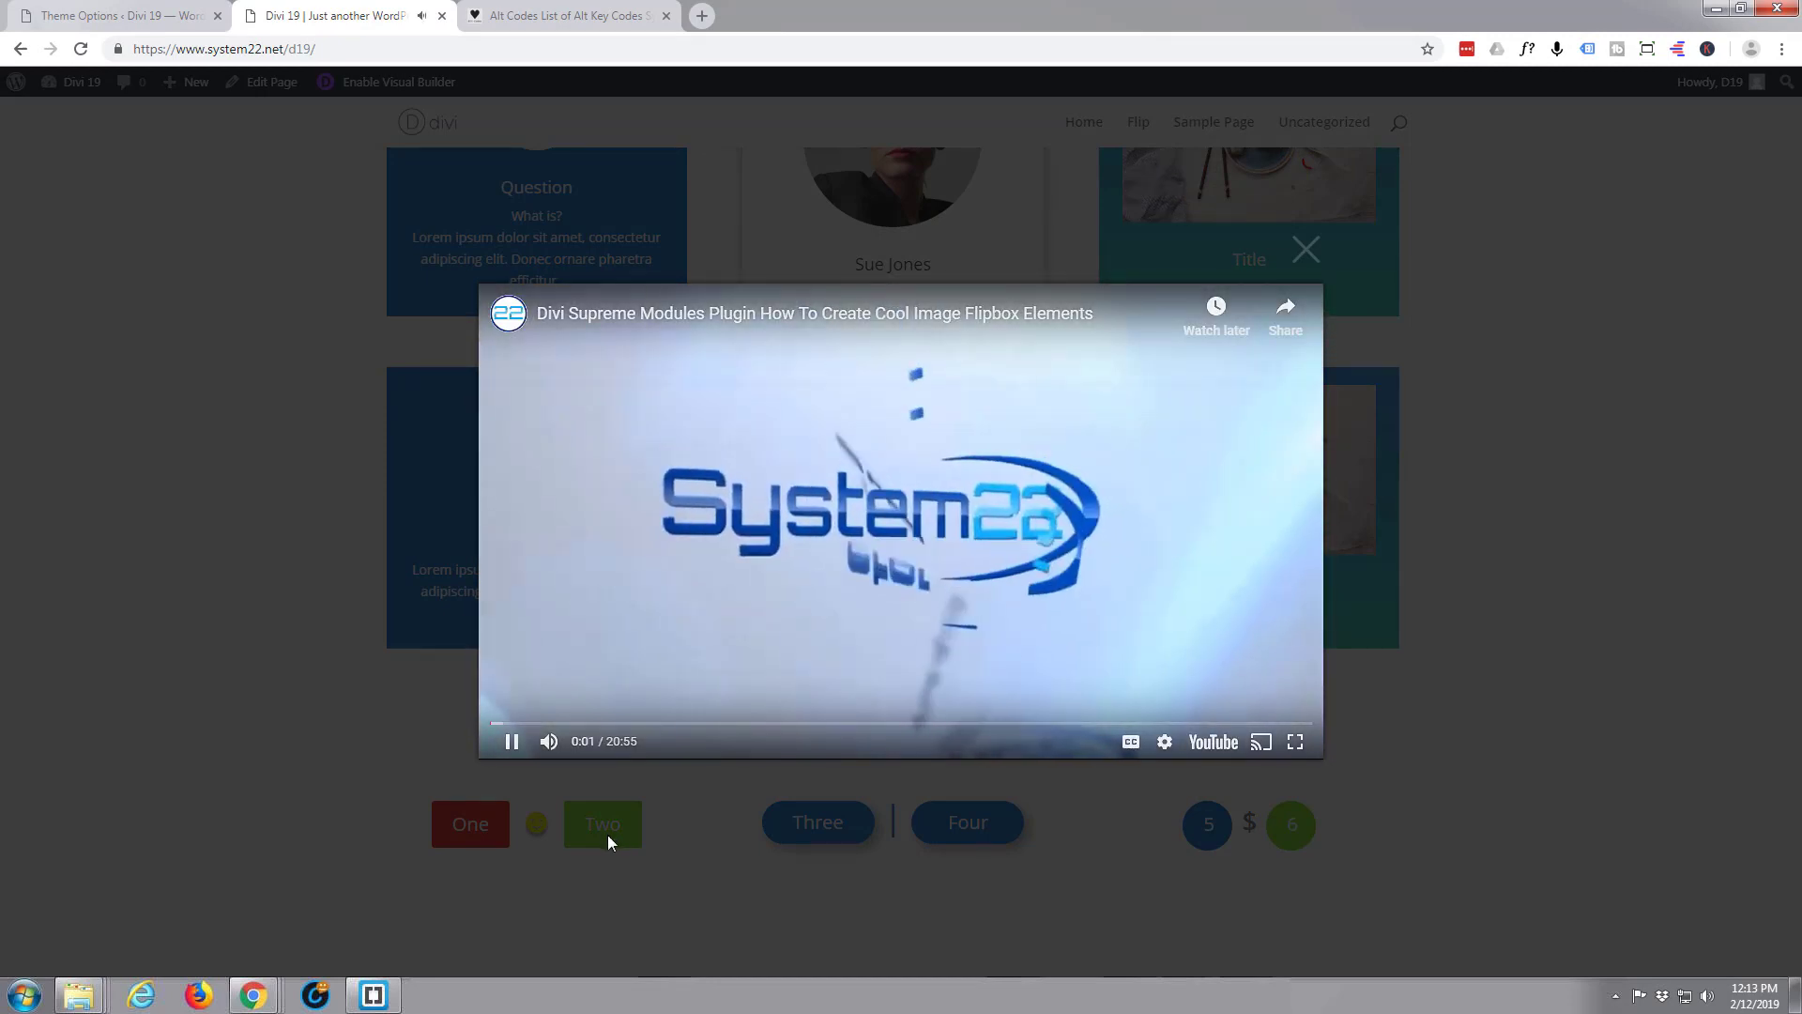
pyautogui.click(1313, 248)
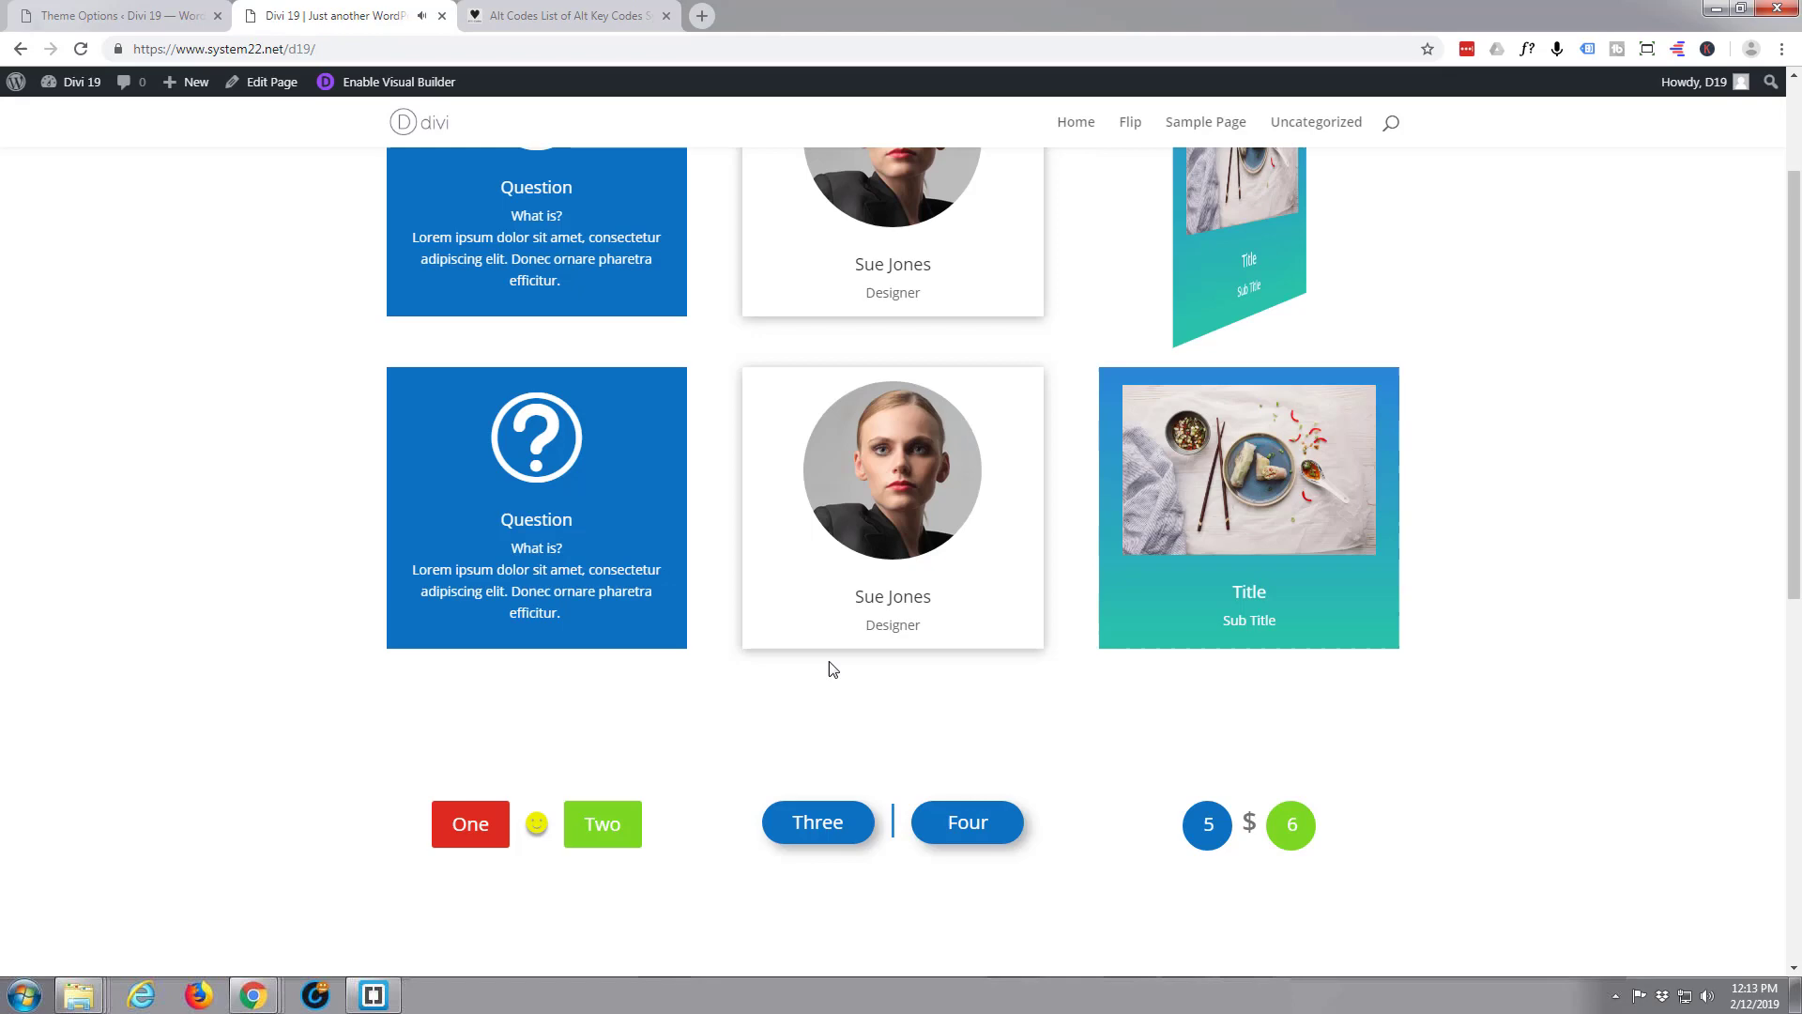
# - Test the Three and Four buttons' jumps to the flip section and page bottom
pyautogui.click(821, 833)
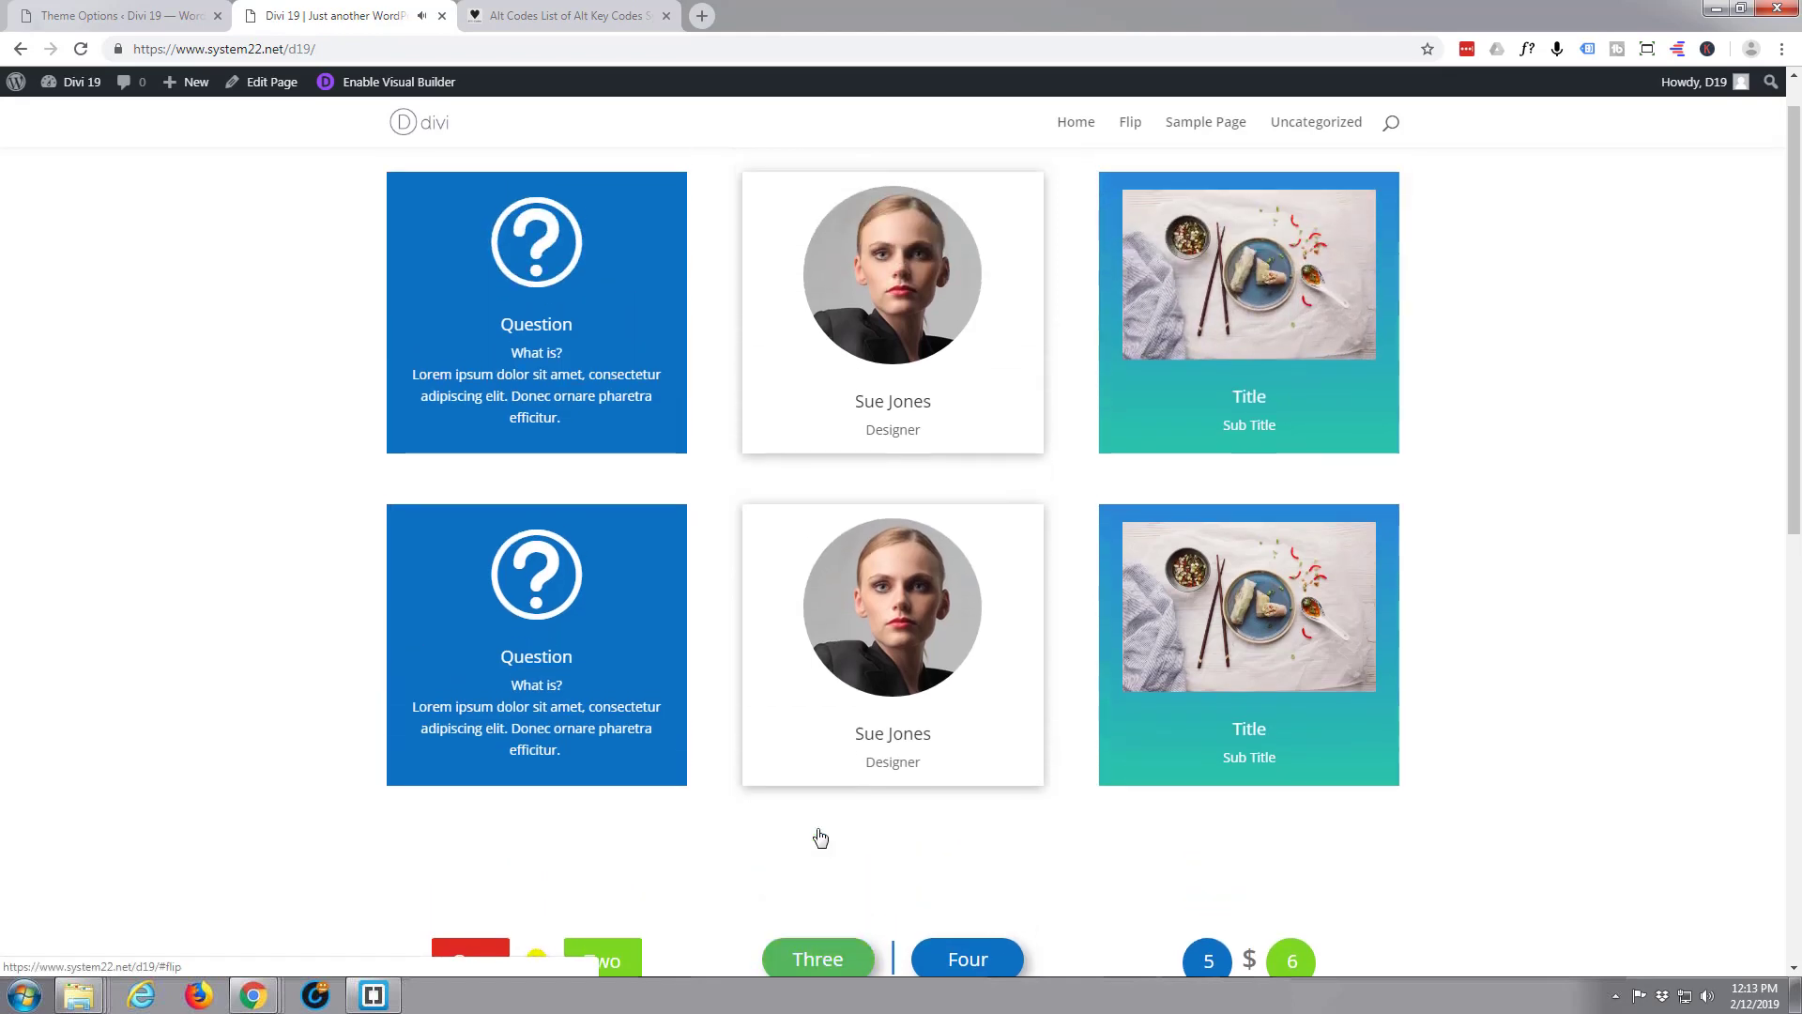
pyautogui.click(972, 963)
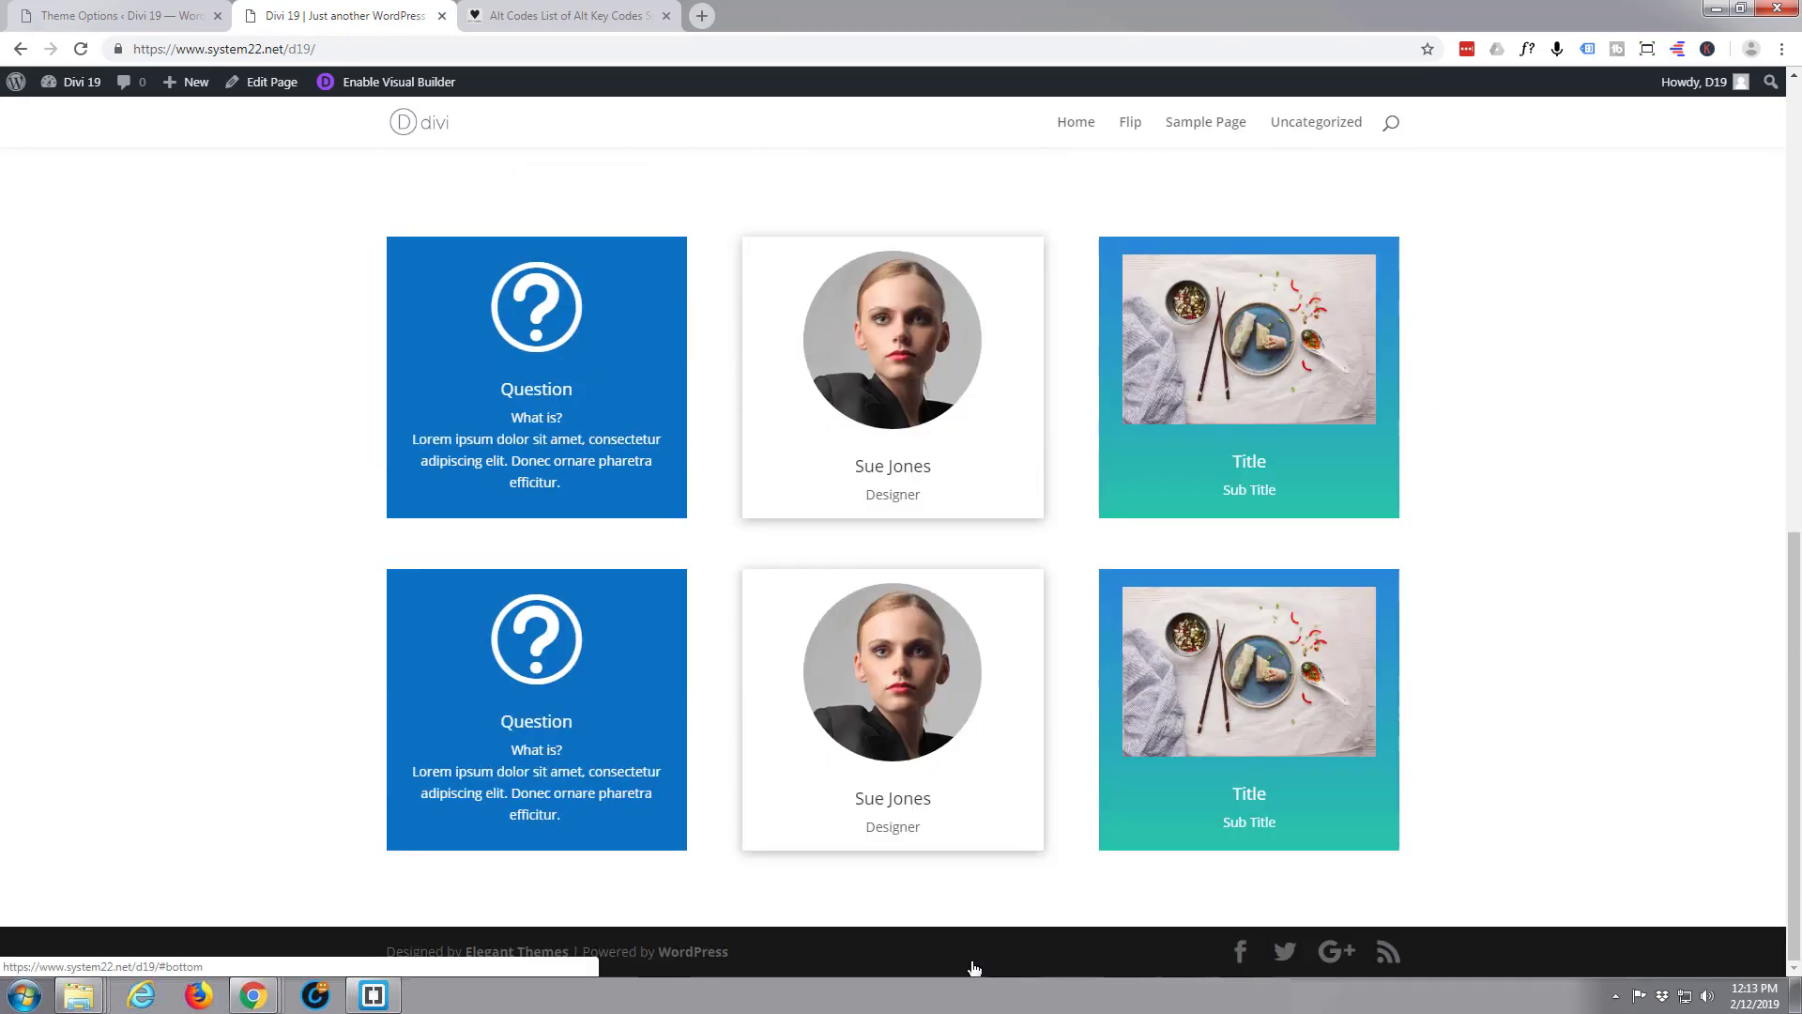
pyautogui.scroll(4, 723, 300)
pyautogui.scroll(3, 765, 314)
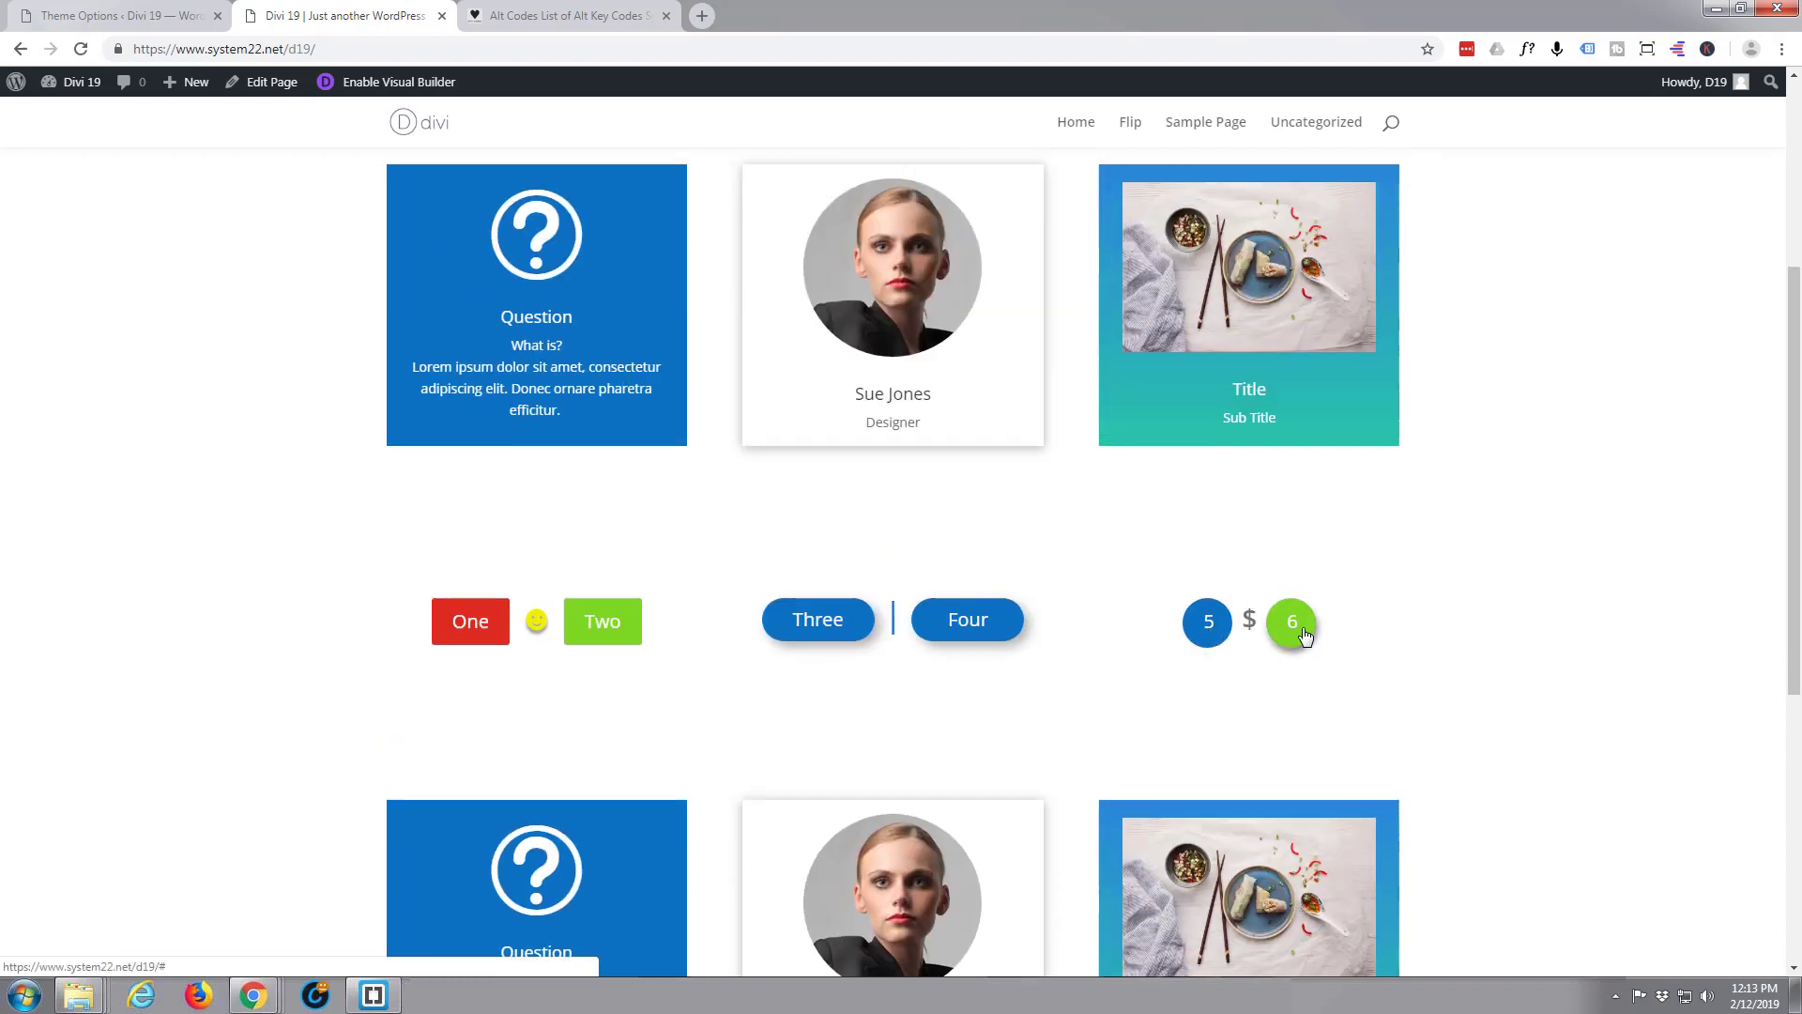
pyautogui.scroll(1, 1089, 564)
pyautogui.scroll(2, 1091, 561)
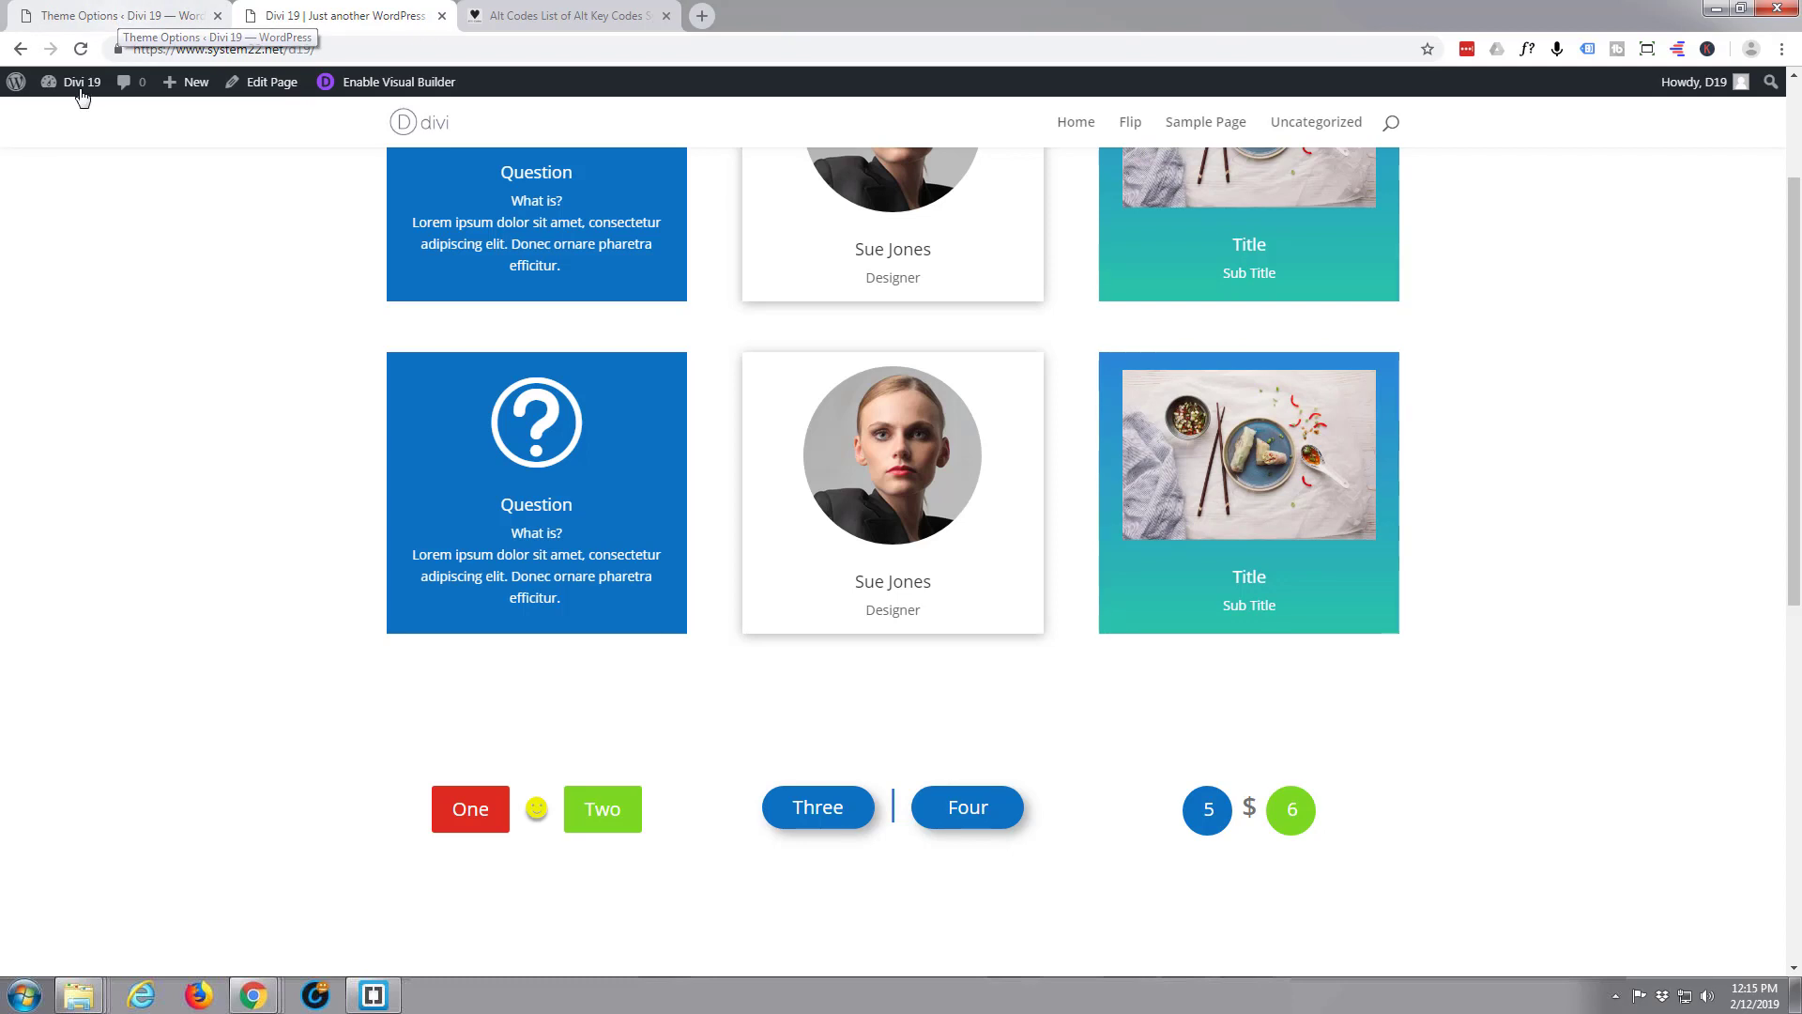
# - Open the WordPress dashboard in a new tab and search the plugin directory for 'su'
pyautogui.moveTo(77, 82)
pyautogui.middleClick(57, 123)
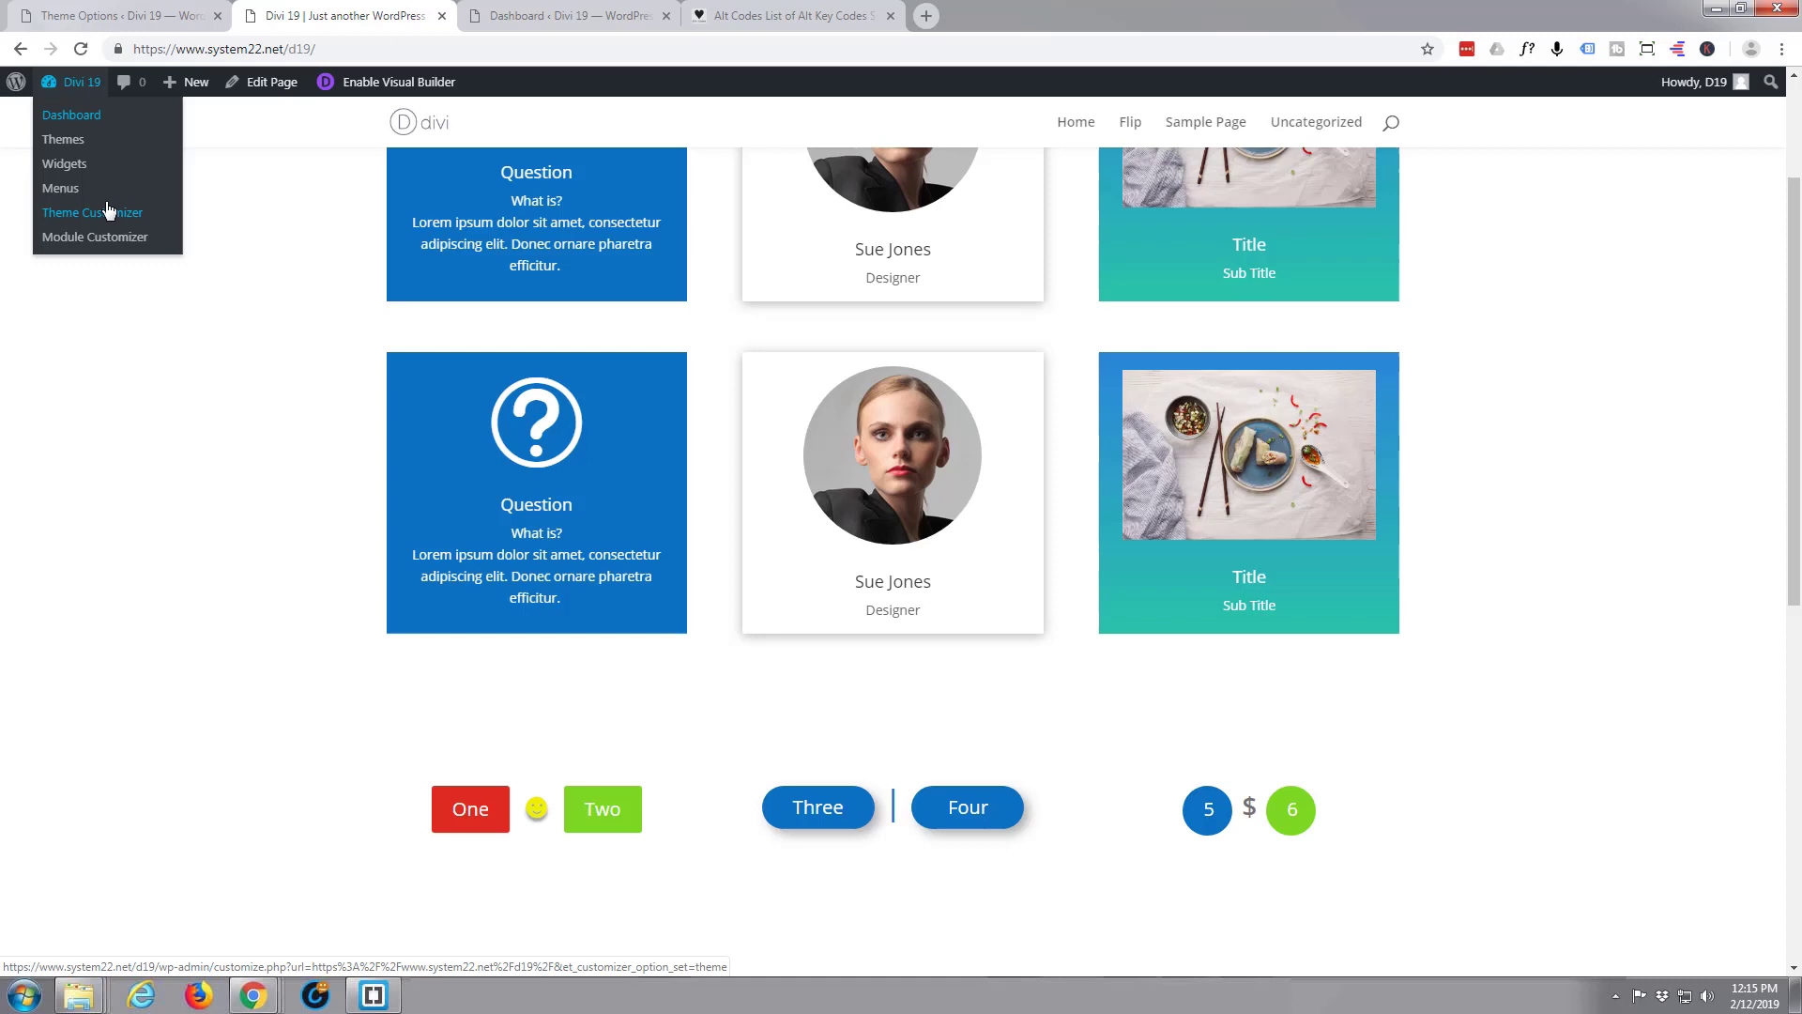
pyautogui.click(537, 16)
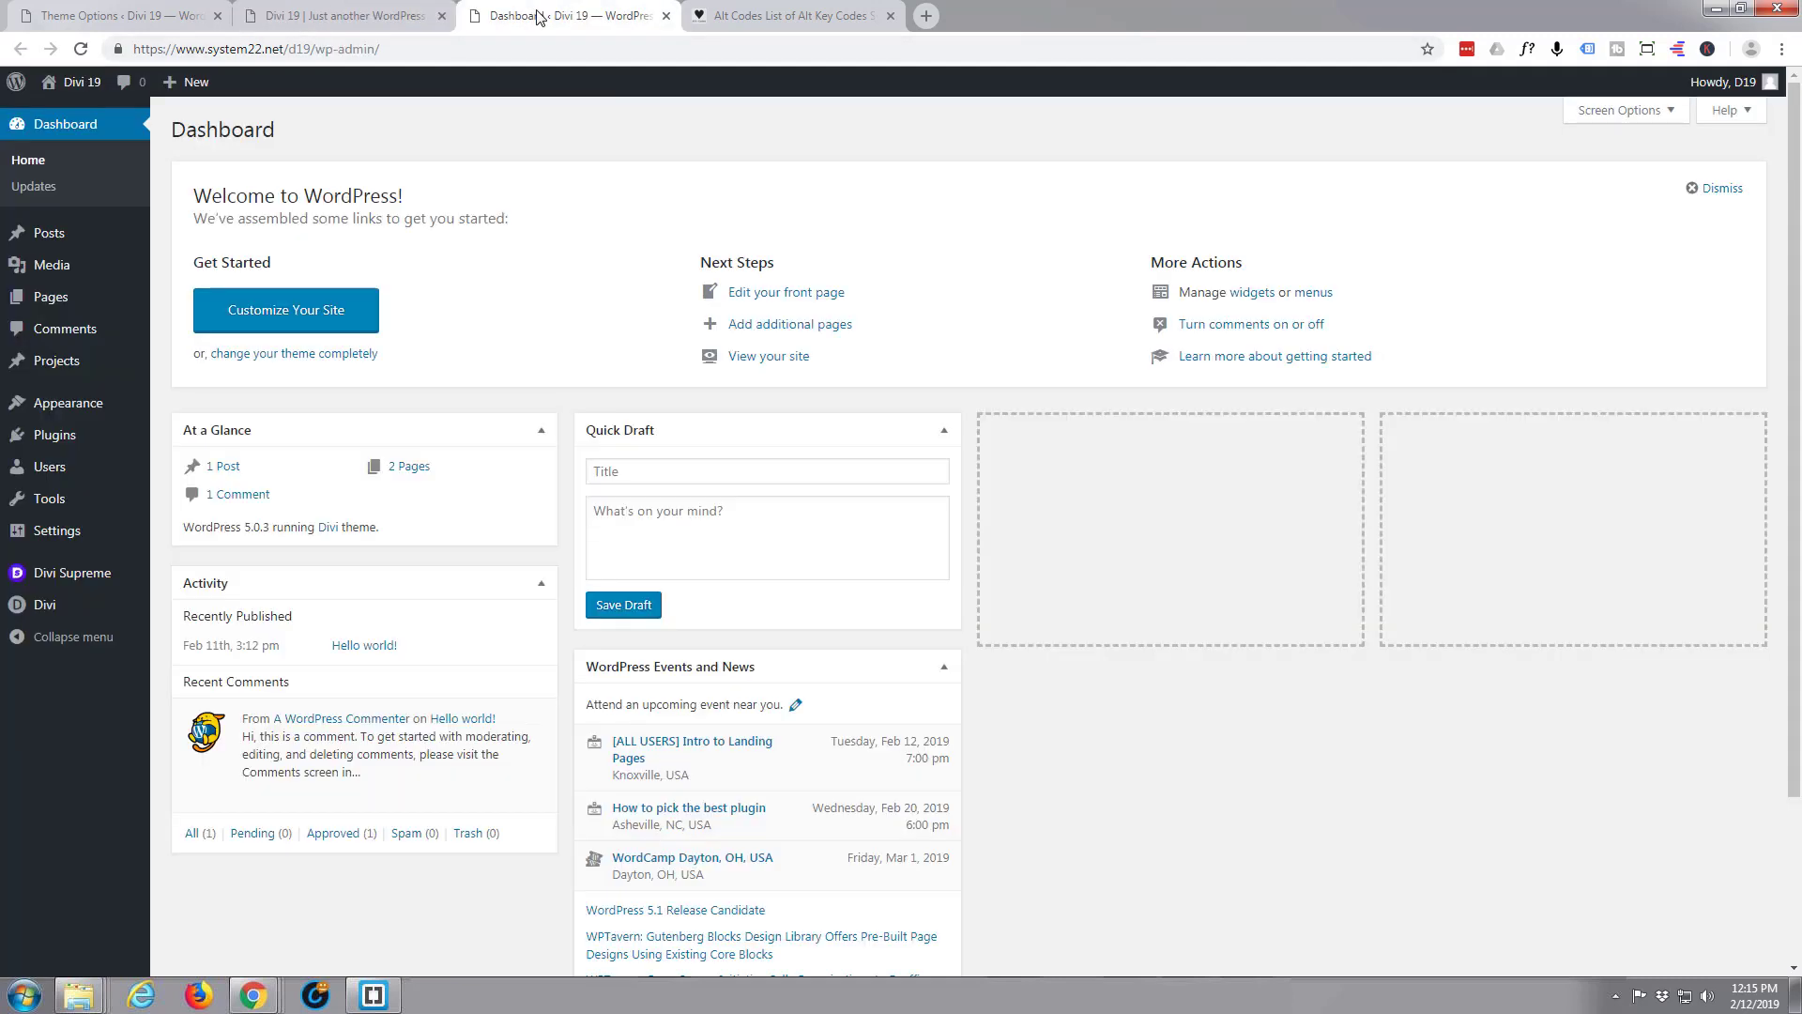
pyautogui.click(49, 436)
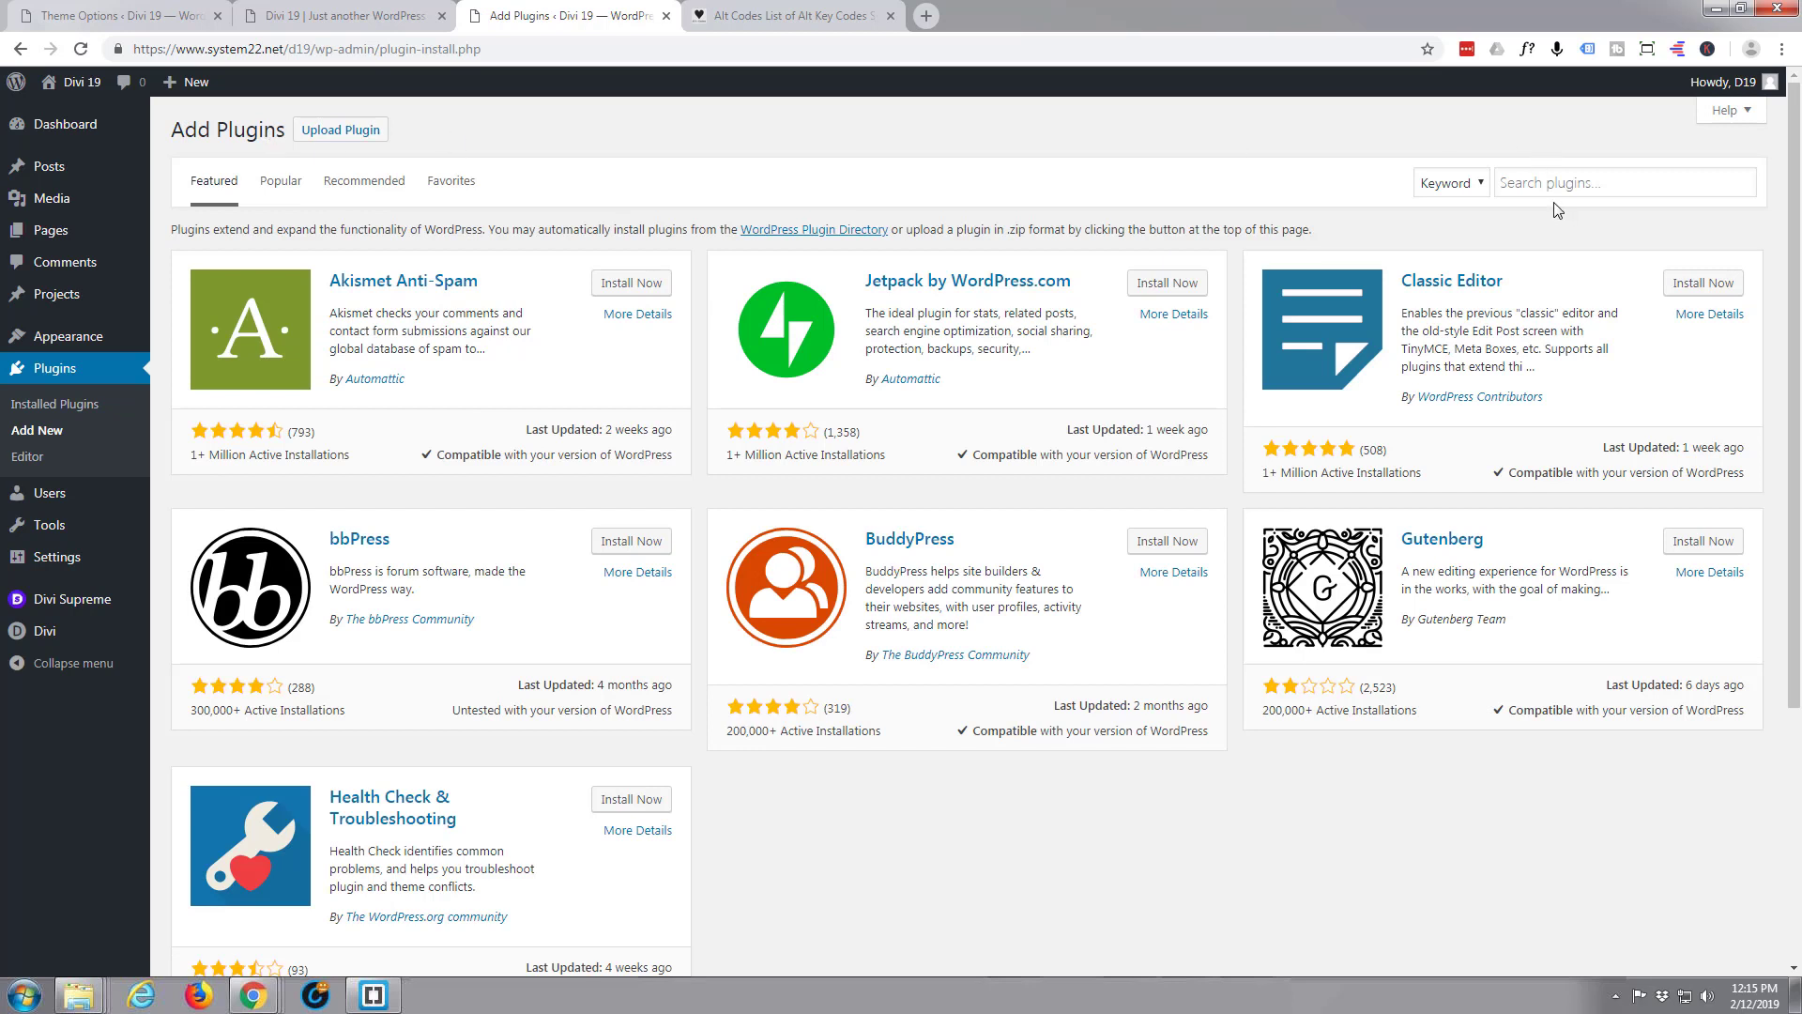
pyautogui.click(1548, 185)
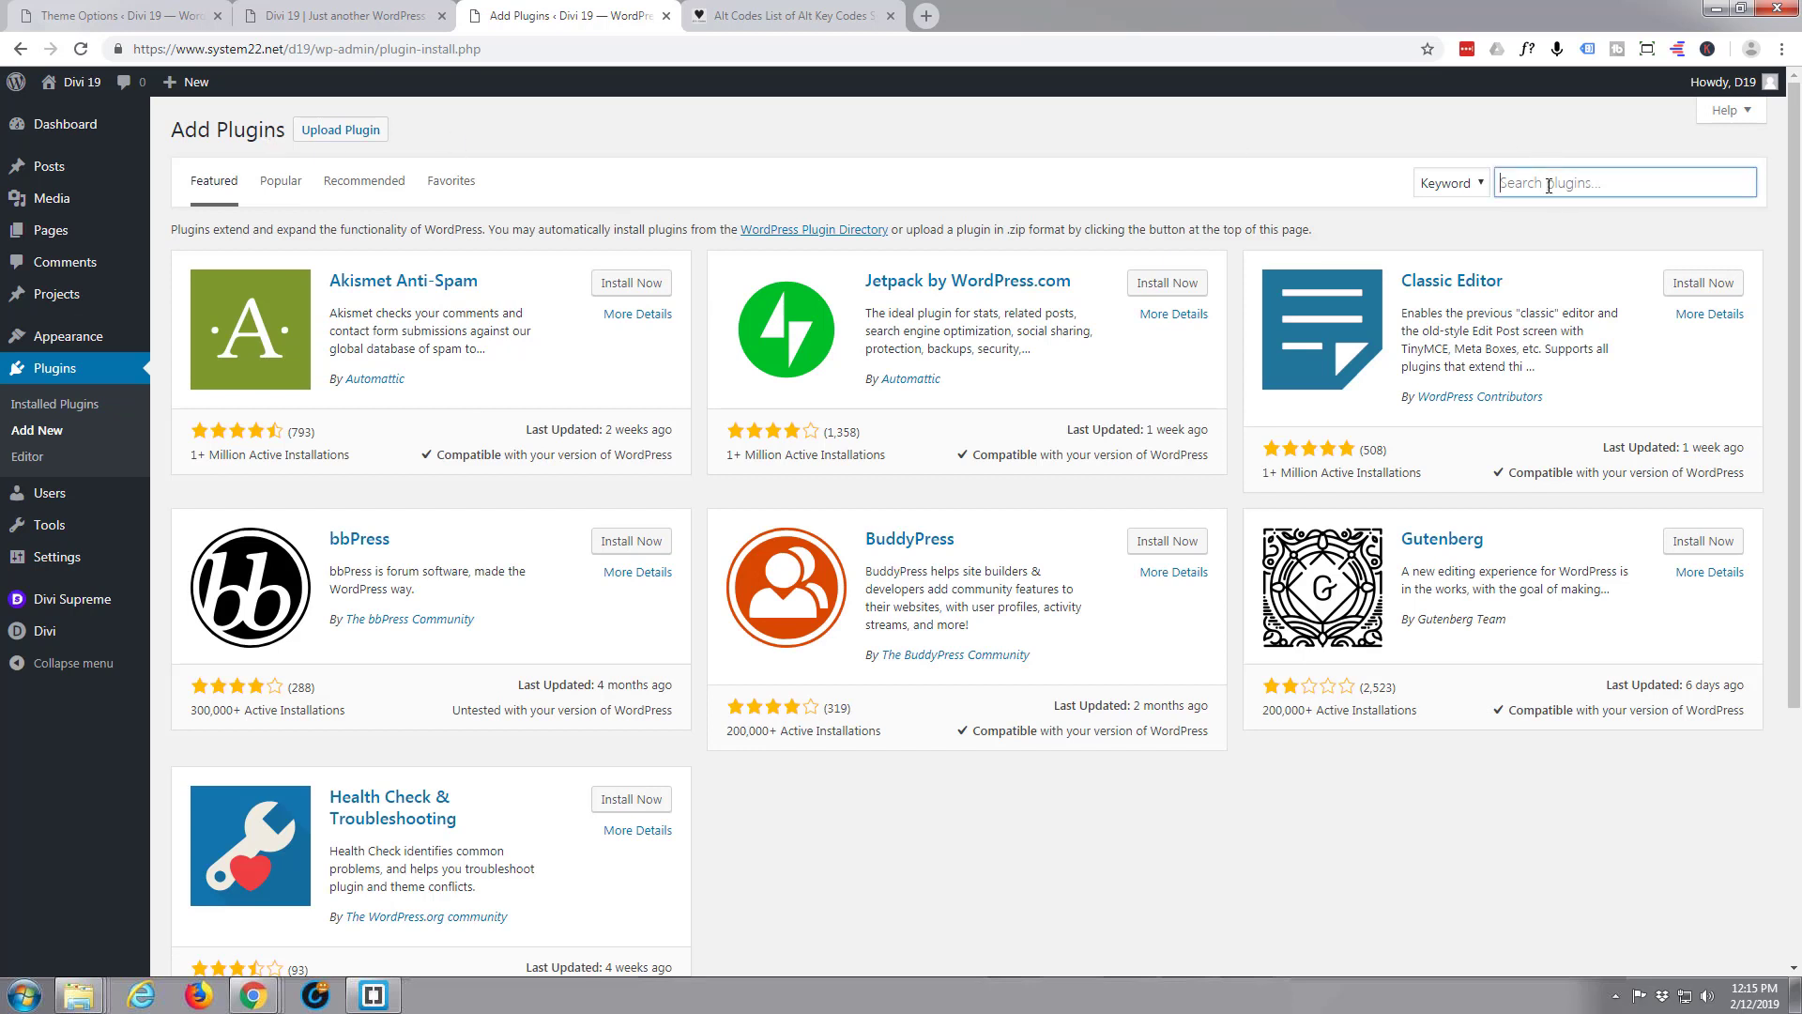
pyautogui.write('su')
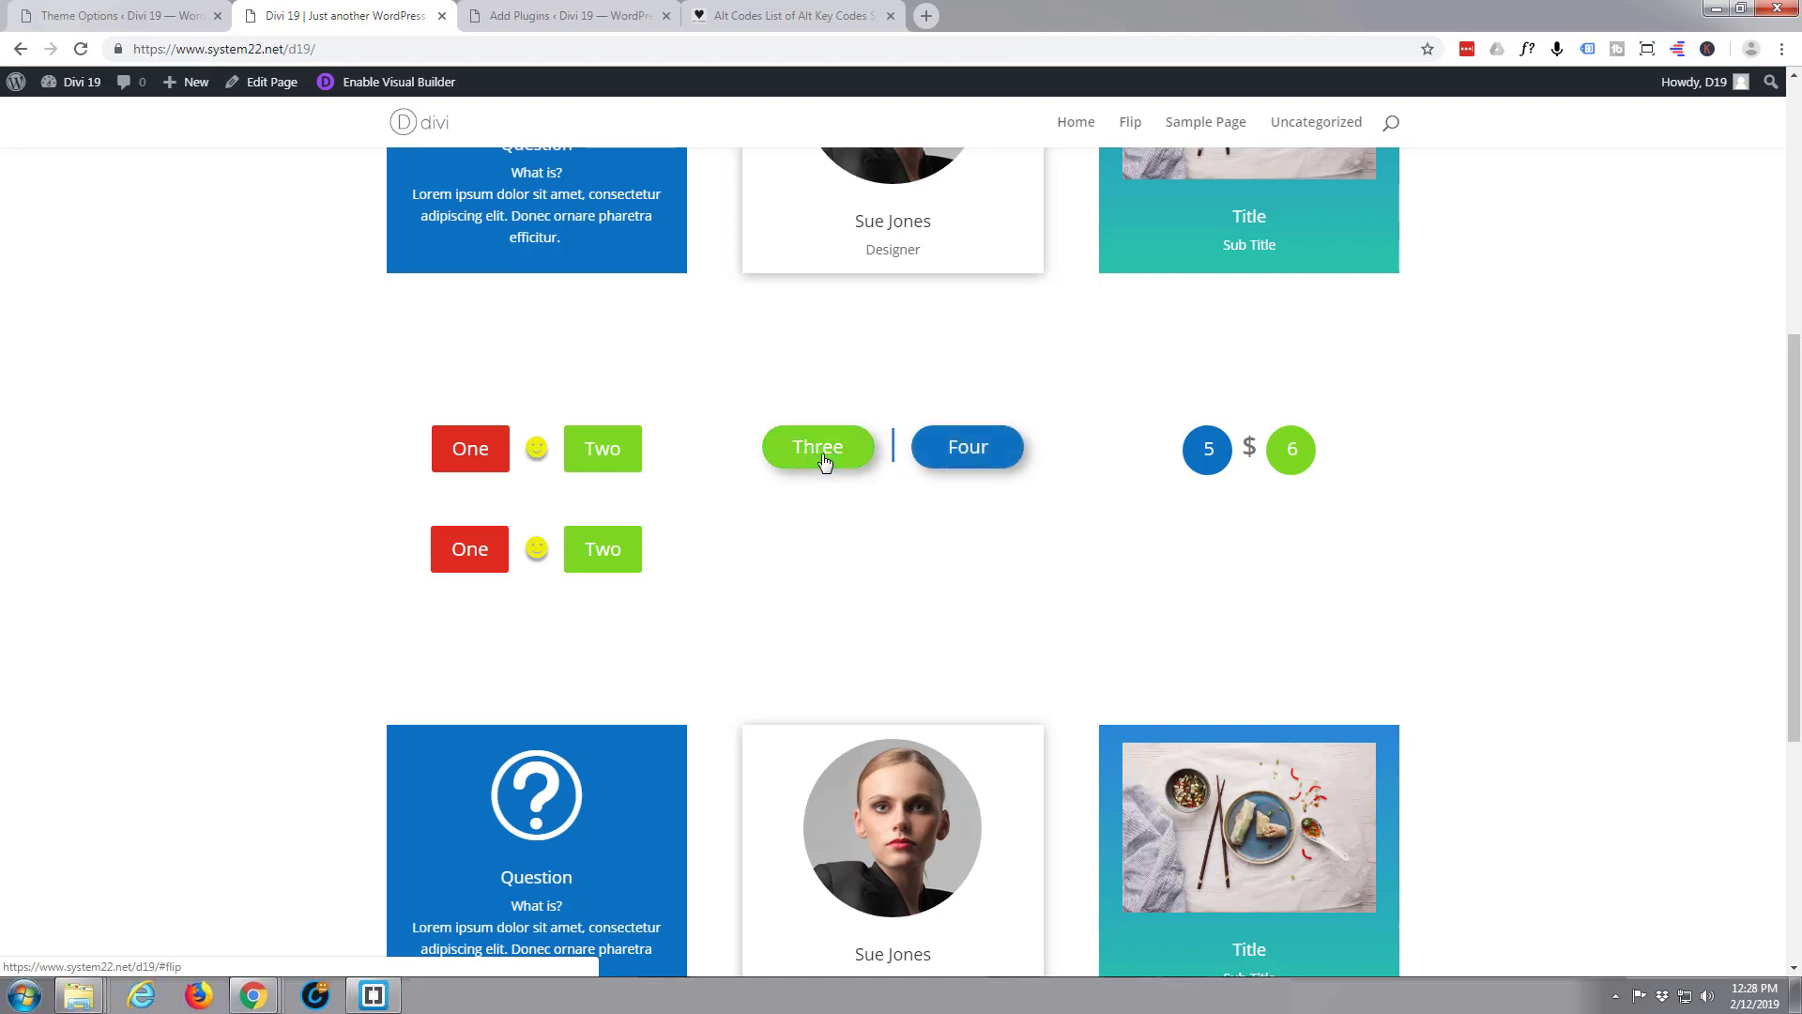
# - Scroll through the live Divi 19 page and switch it into the Visual Builder
pyautogui.scroll(5, 825, 462)
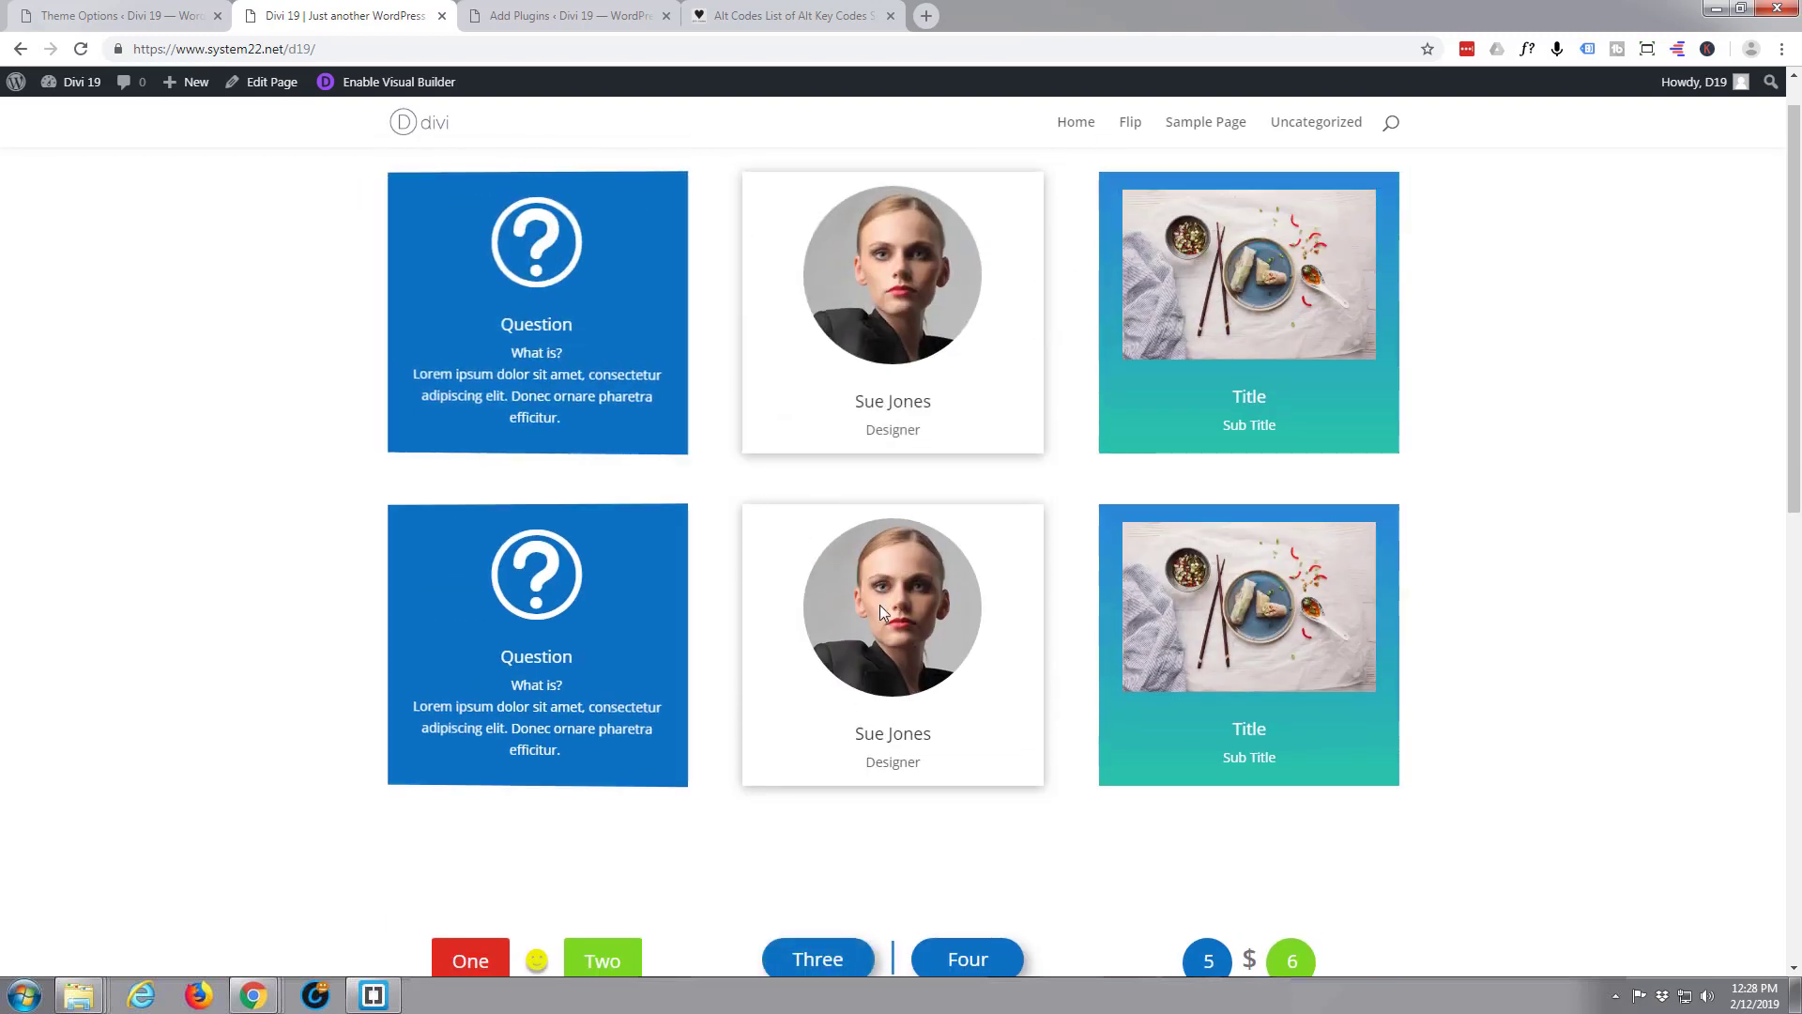
pyautogui.scroll(-4, 939, 601)
pyautogui.scroll(-6, 993, 603)
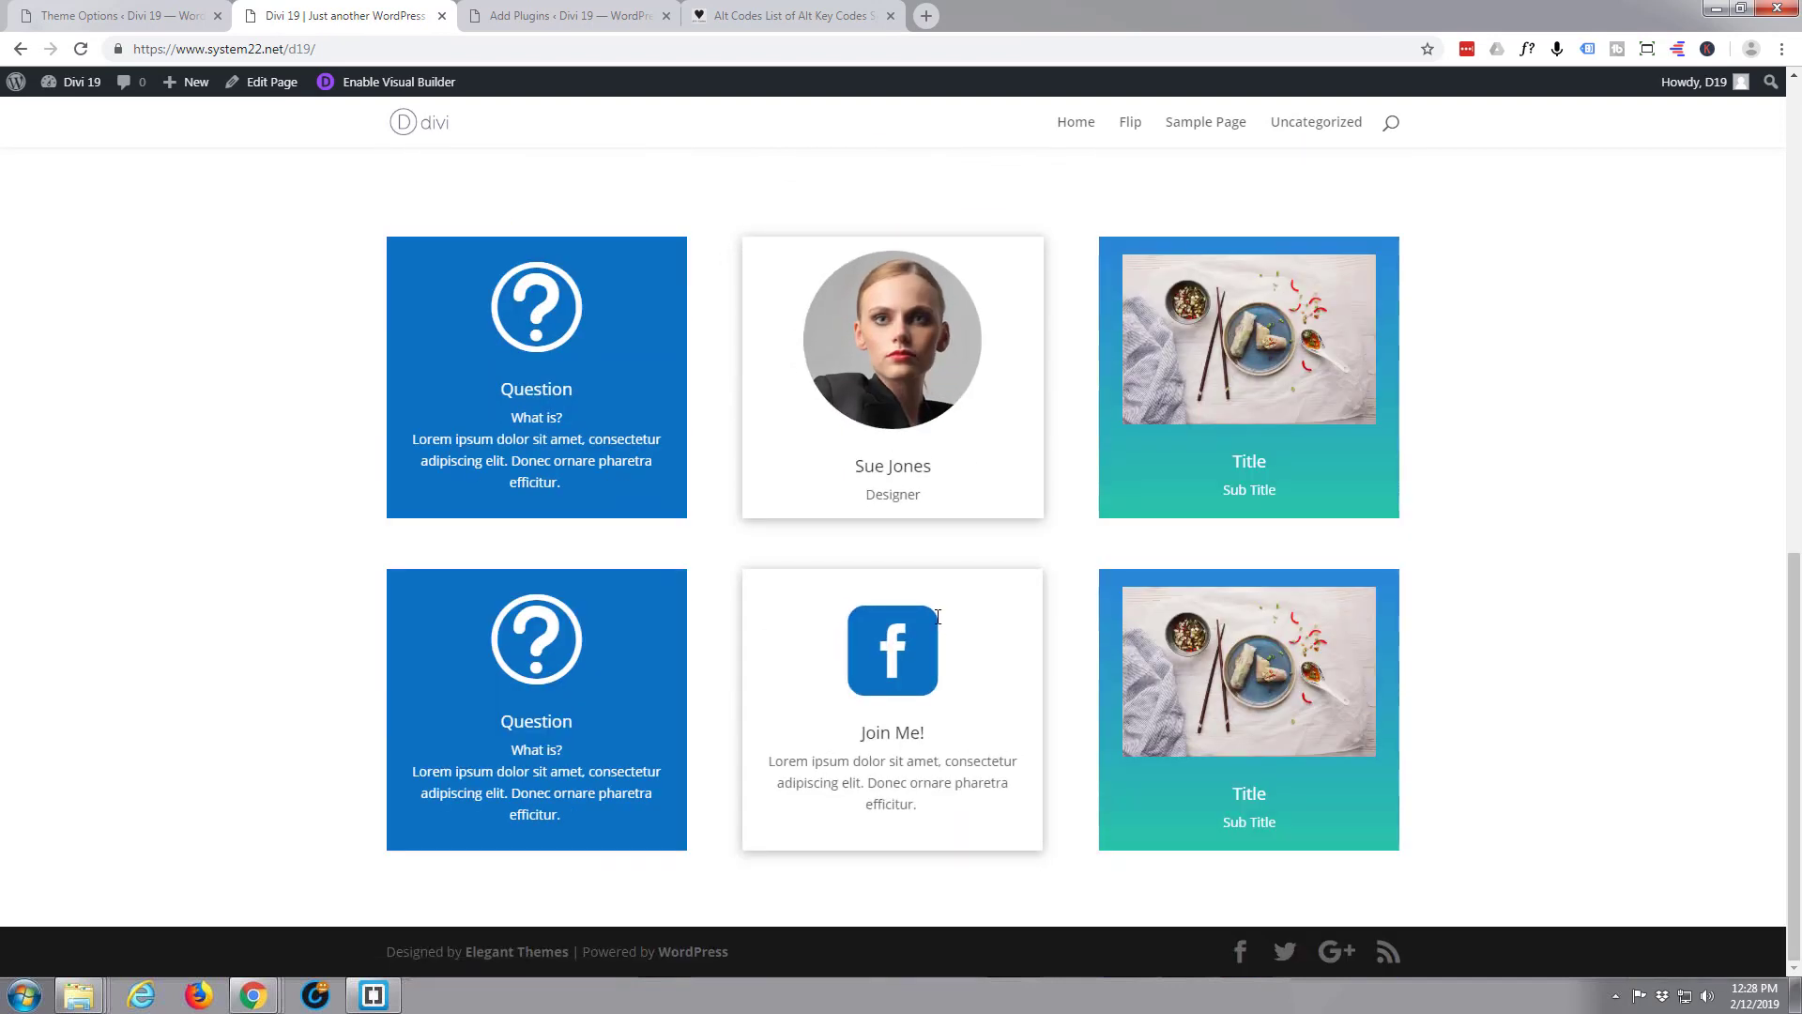
pyautogui.scroll(5, 939, 620)
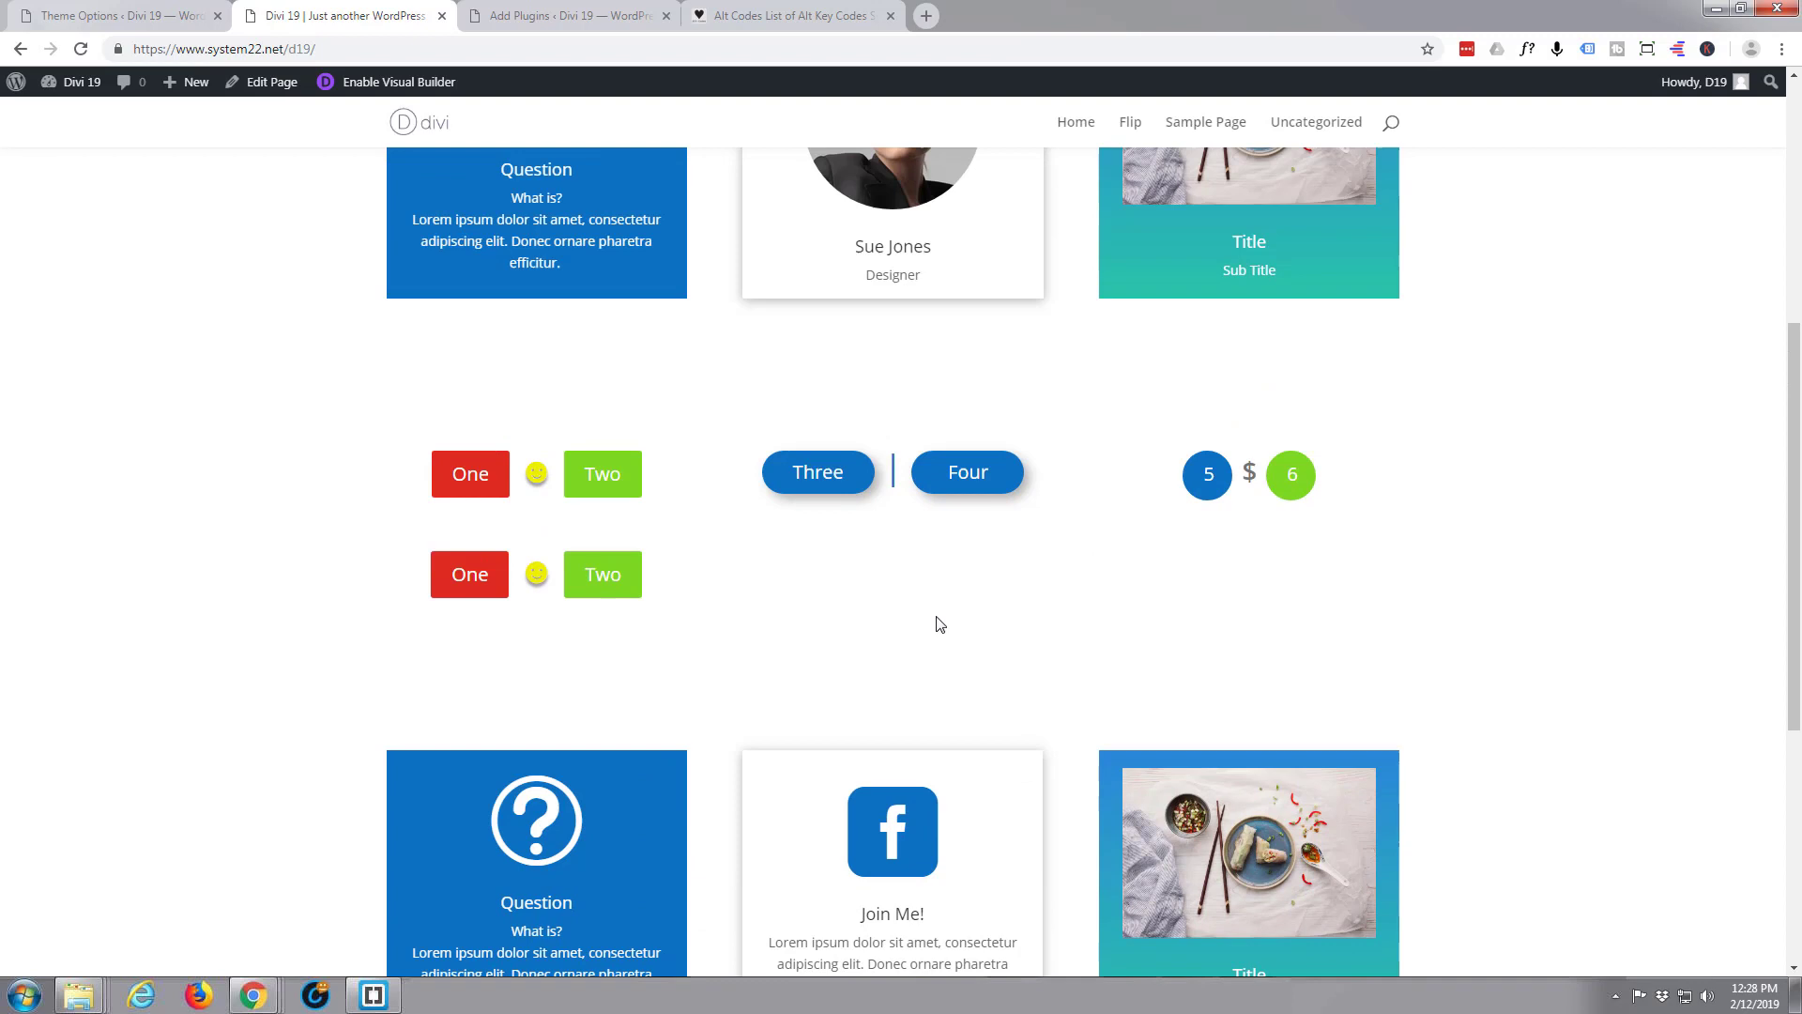
pyautogui.scroll(-1, 936, 623)
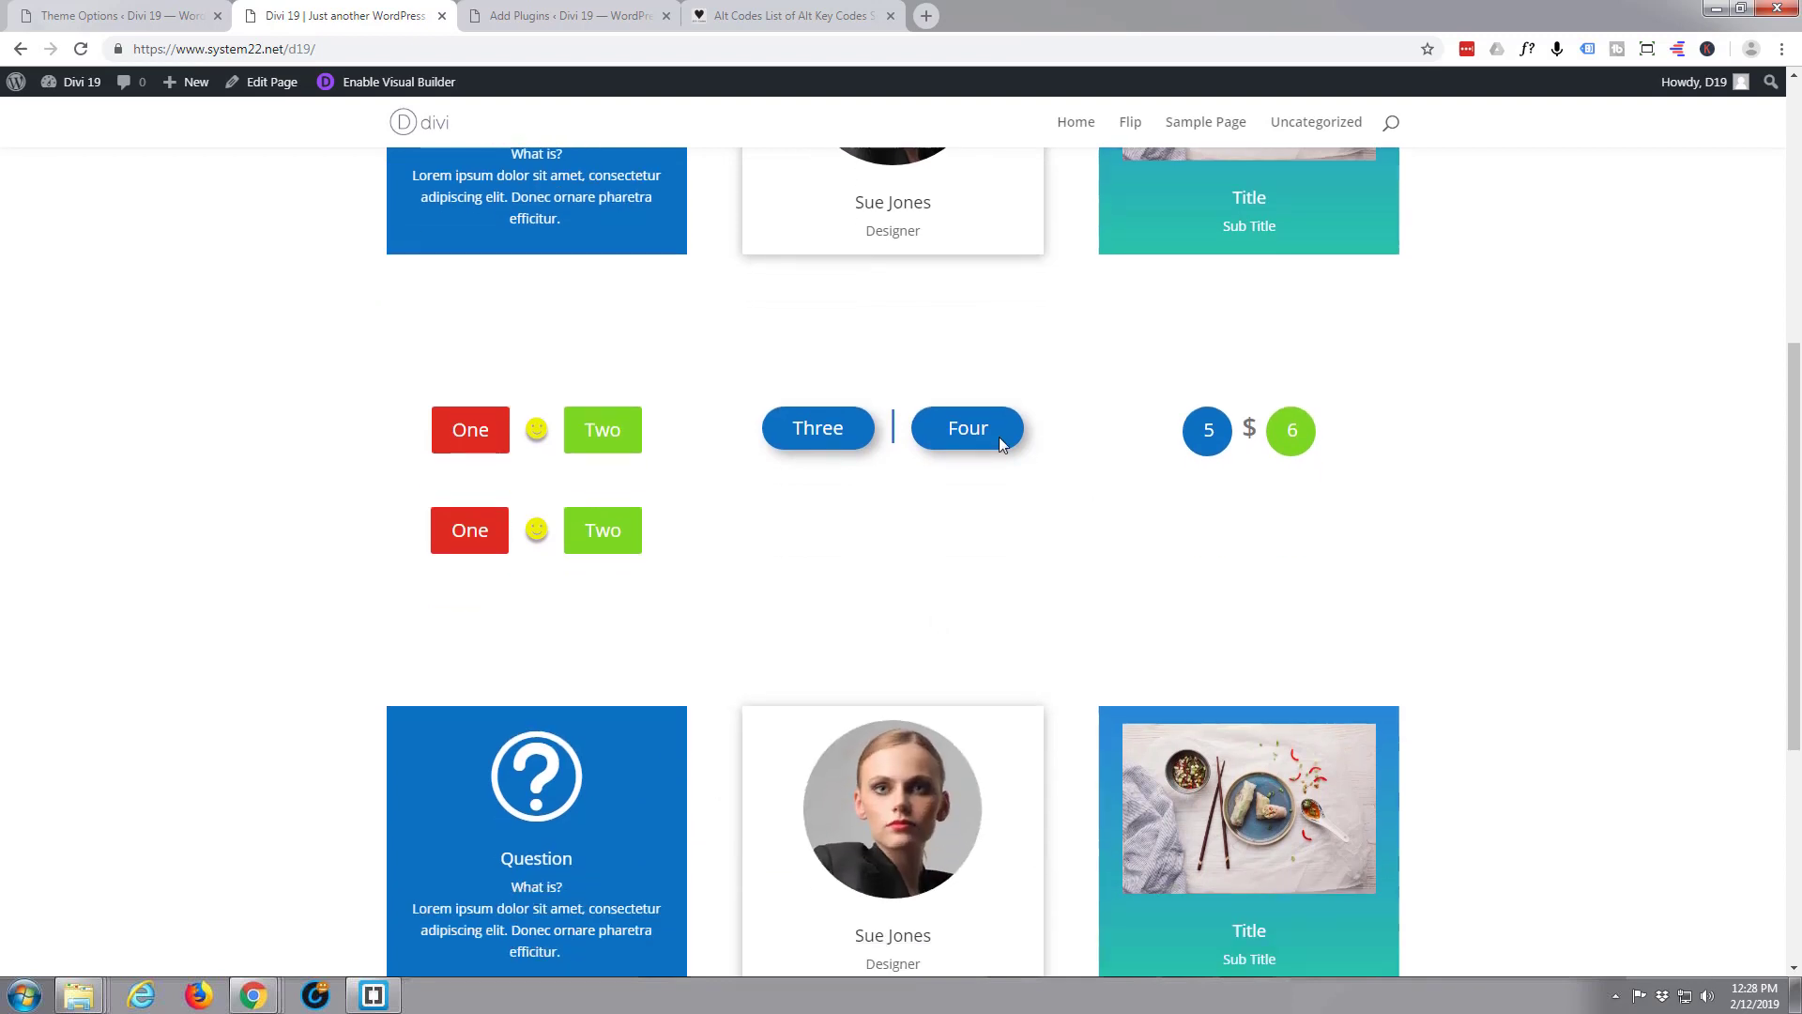
pyautogui.click(410, 80)
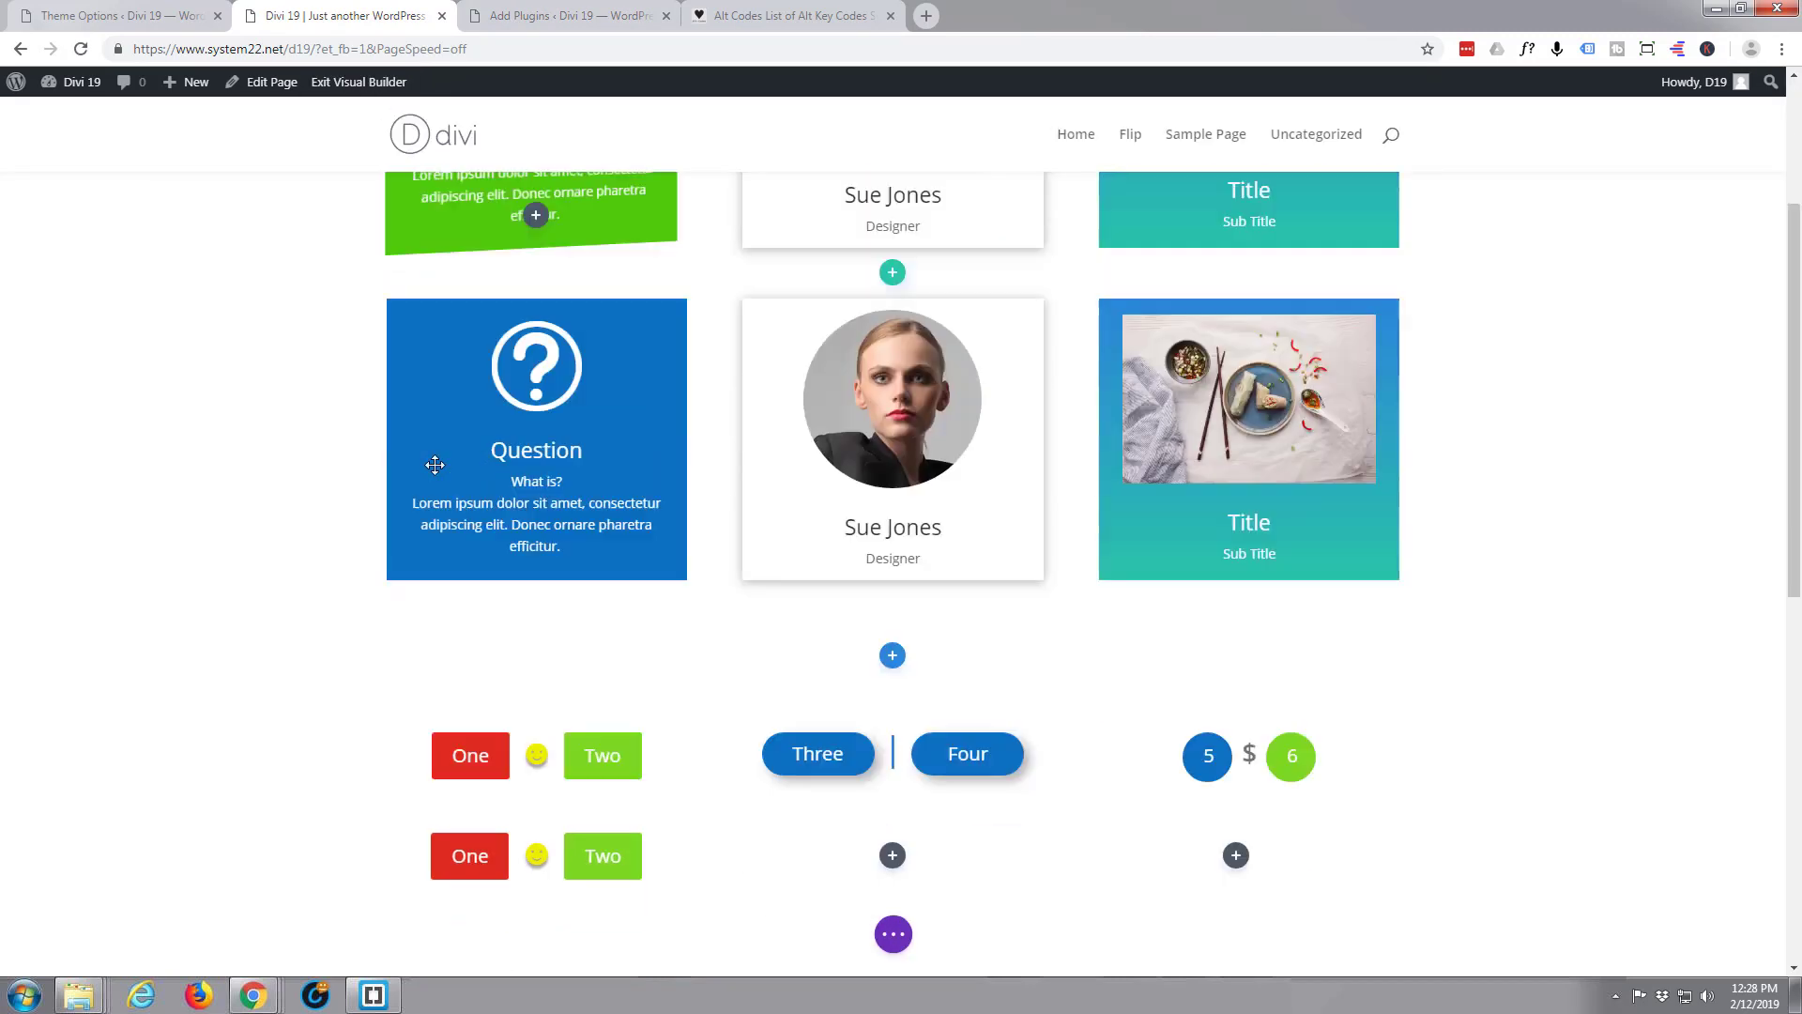
pyautogui.scroll(-2, 435, 464)
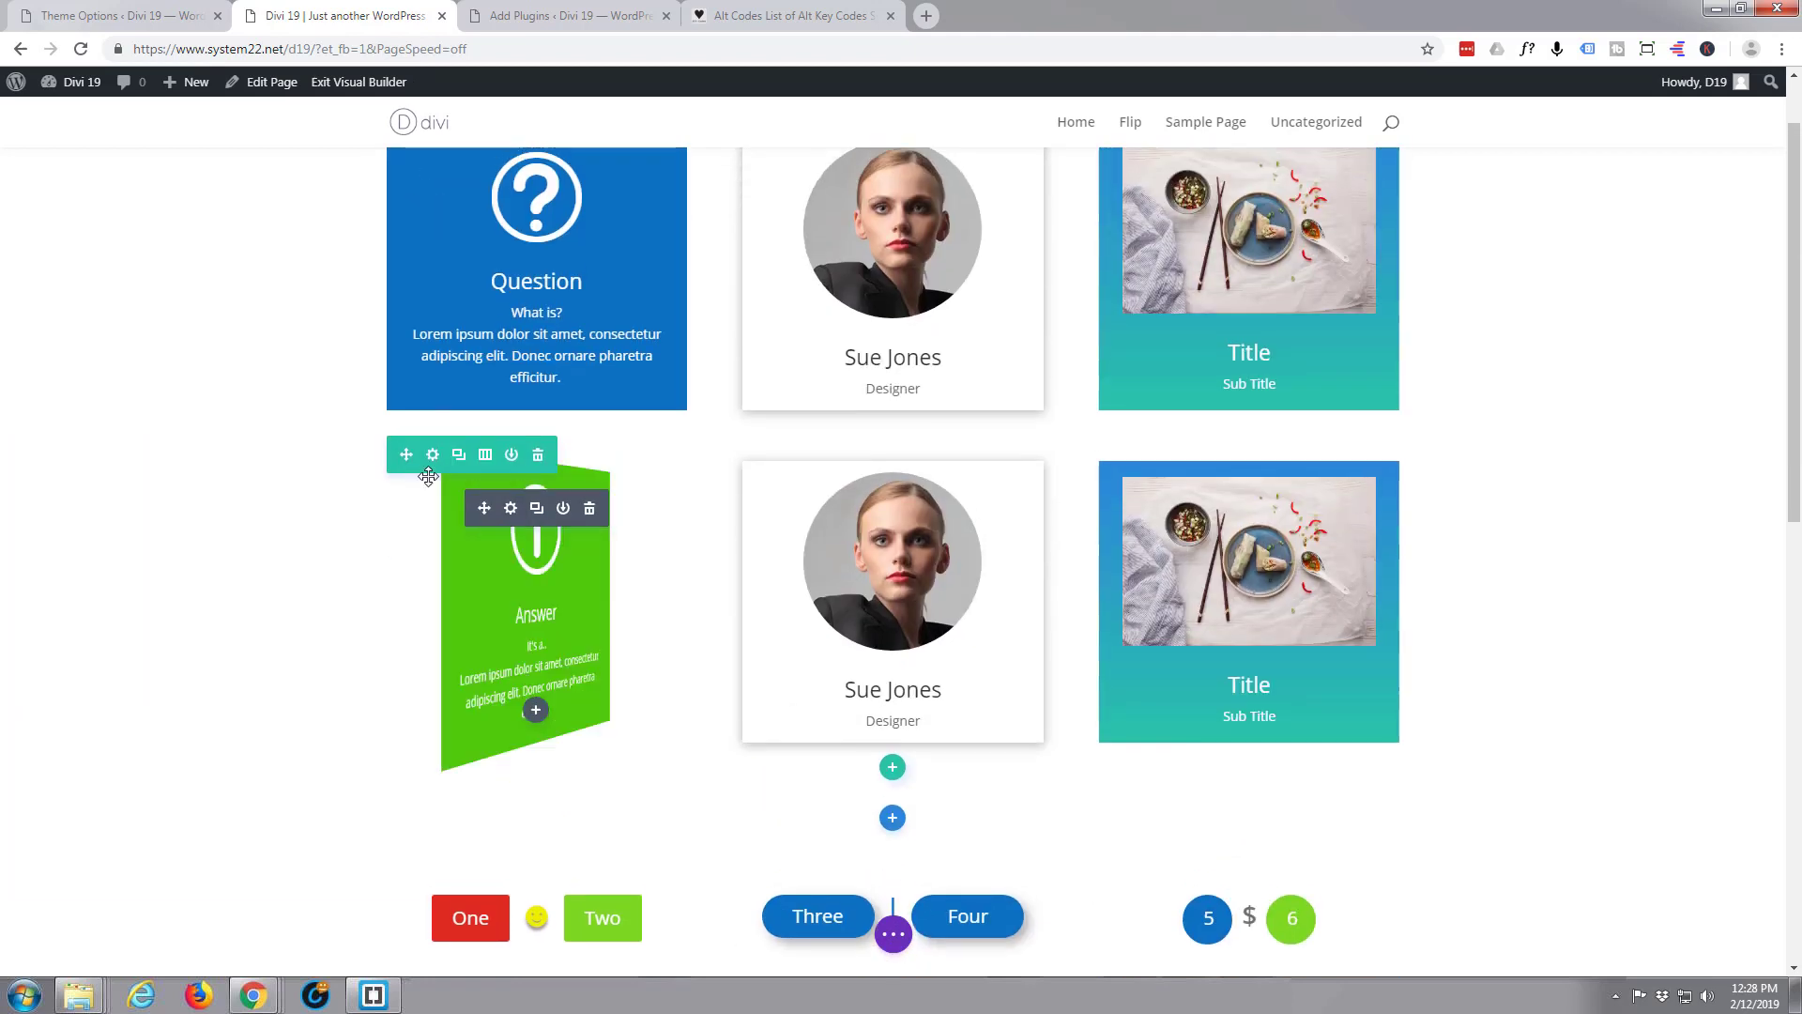
pyautogui.scroll(2, 428, 477)
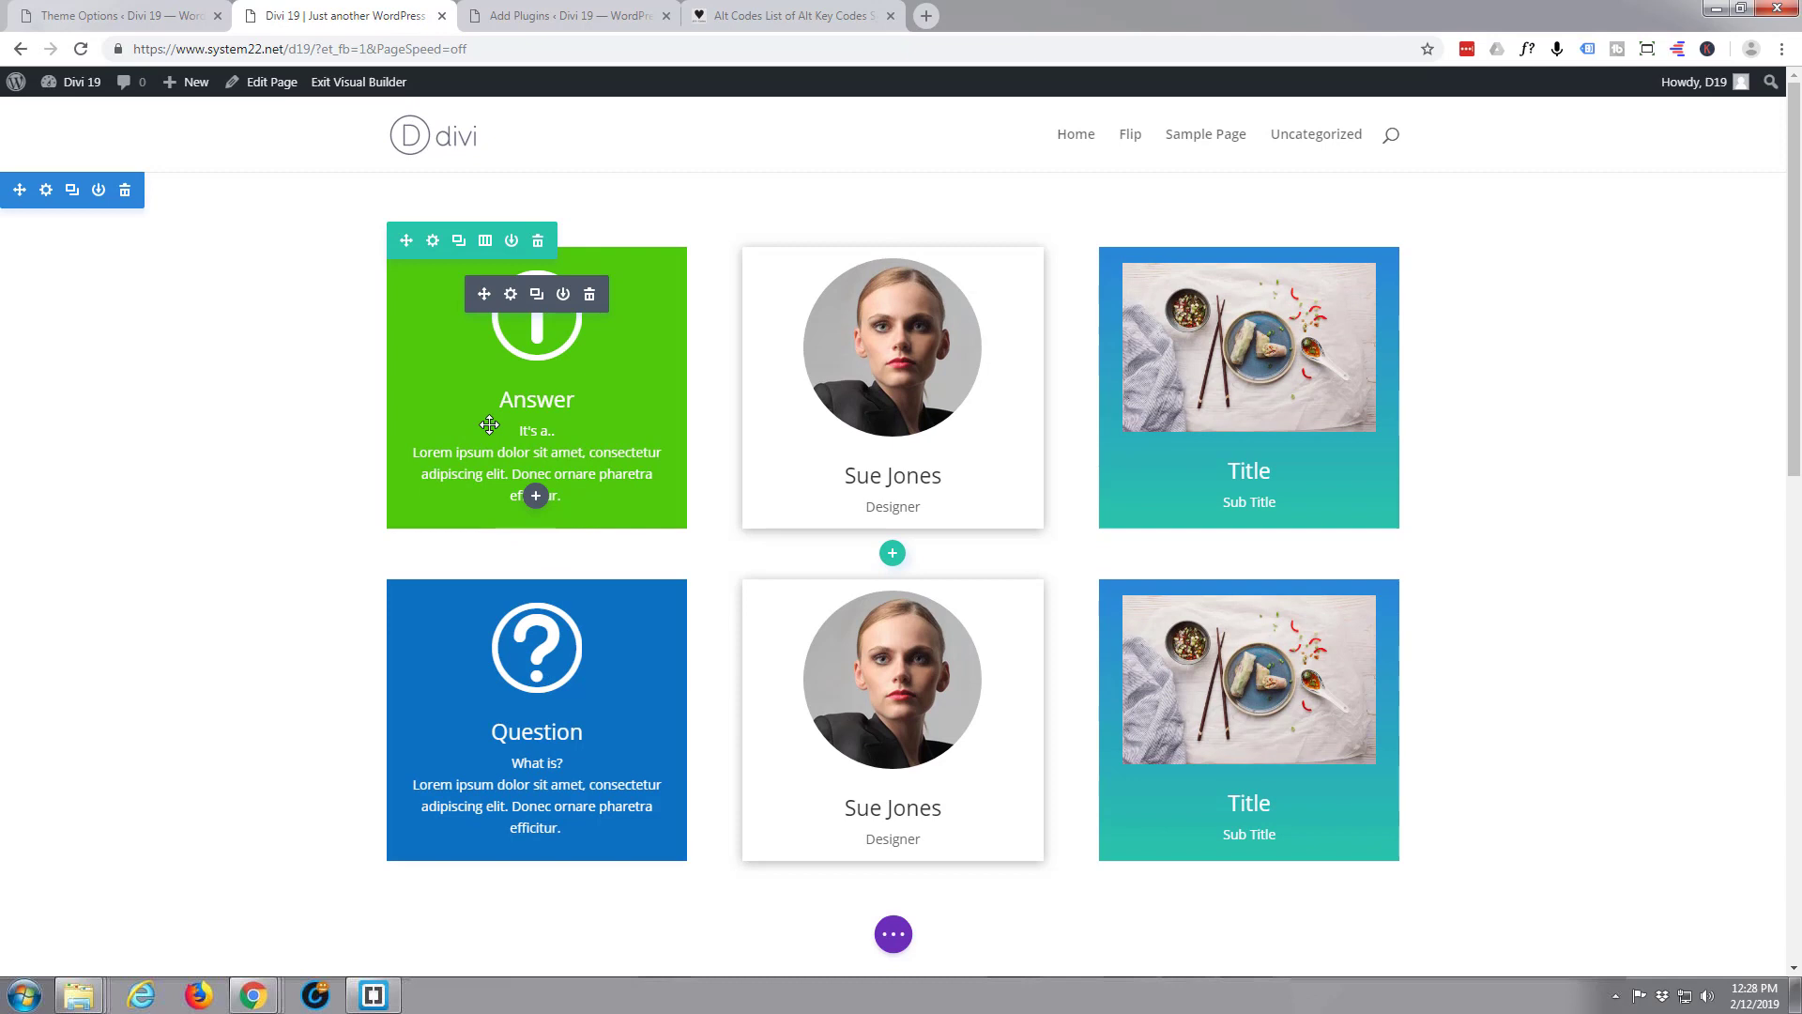
pyautogui.click(433, 242)
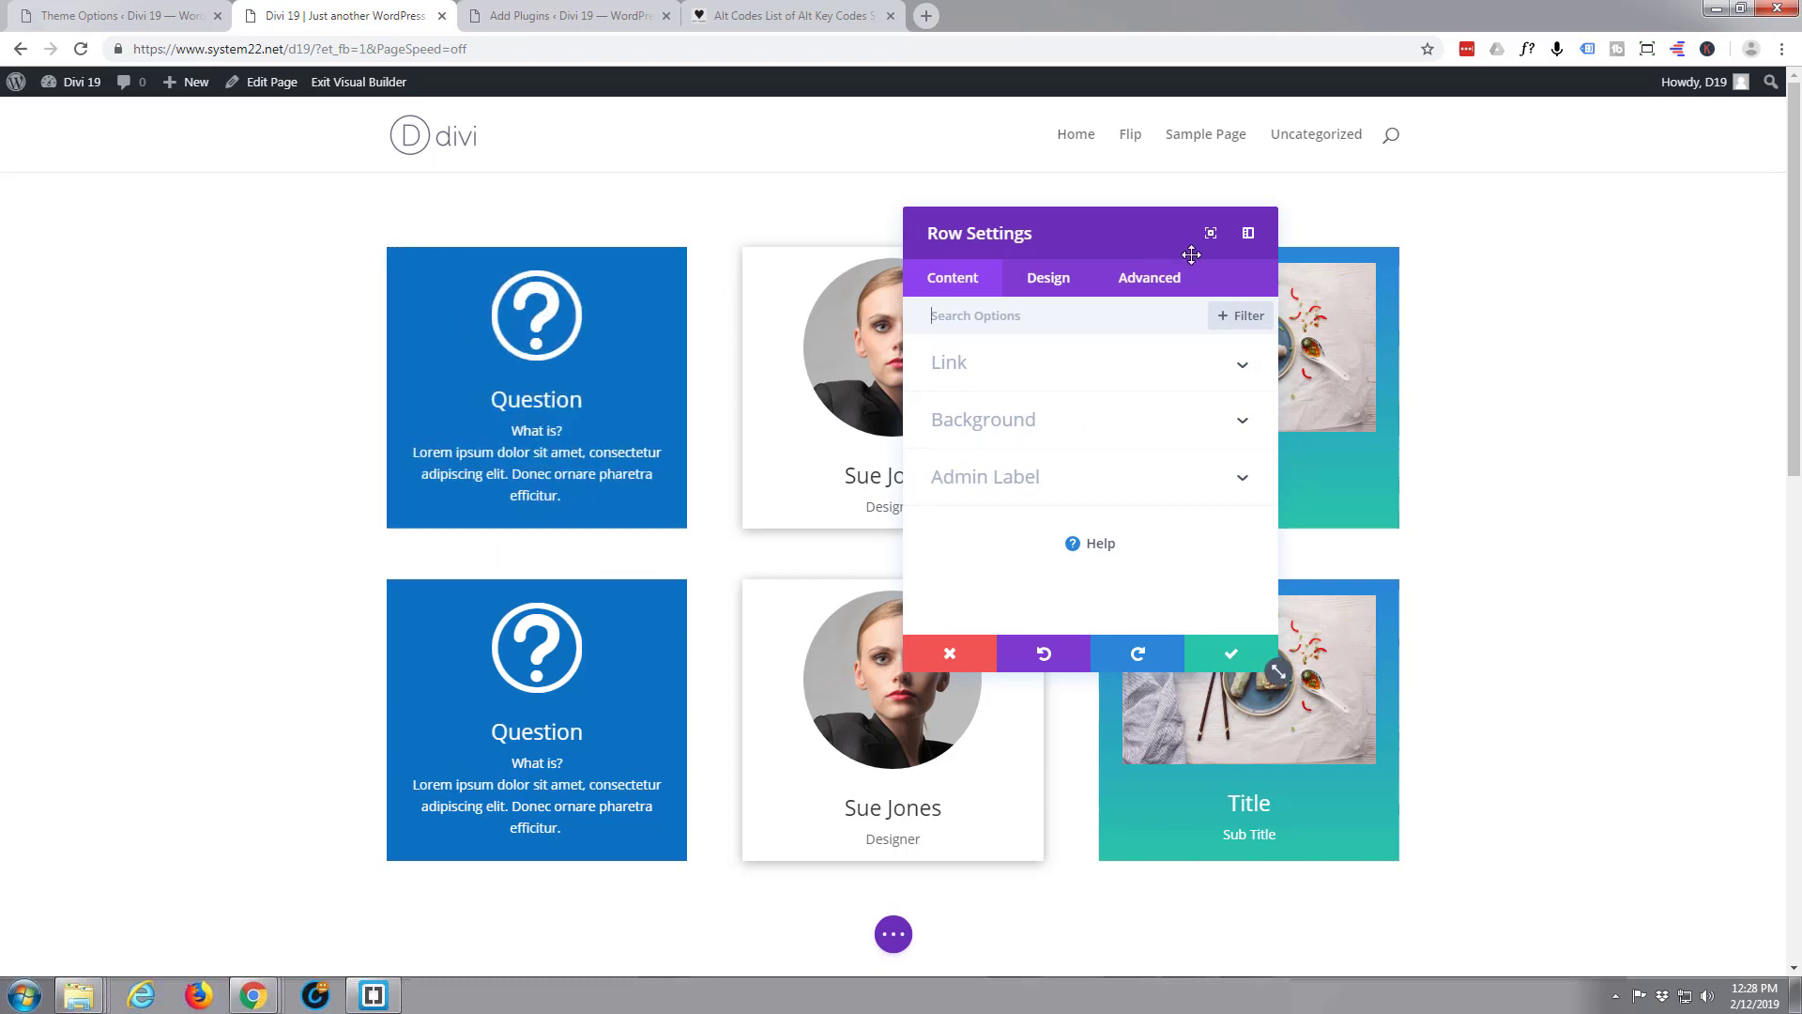
pyautogui.click(1157, 292)
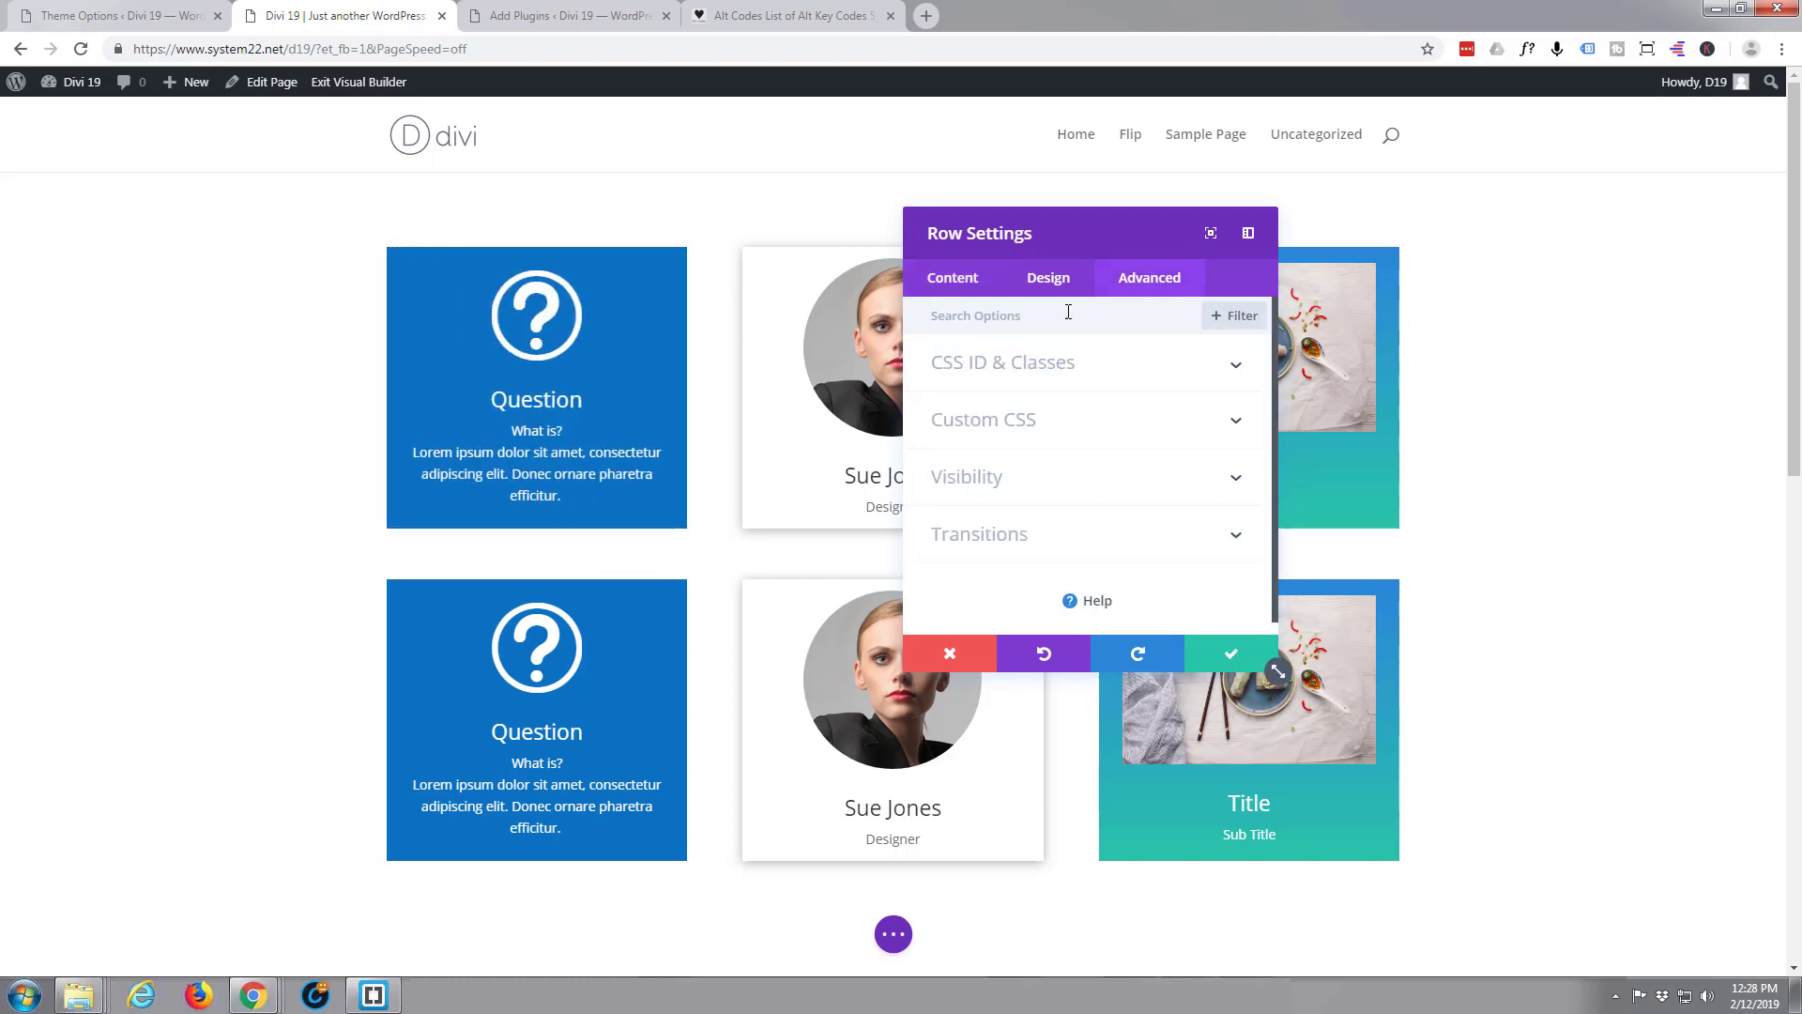
pyautogui.click(1112, 375)
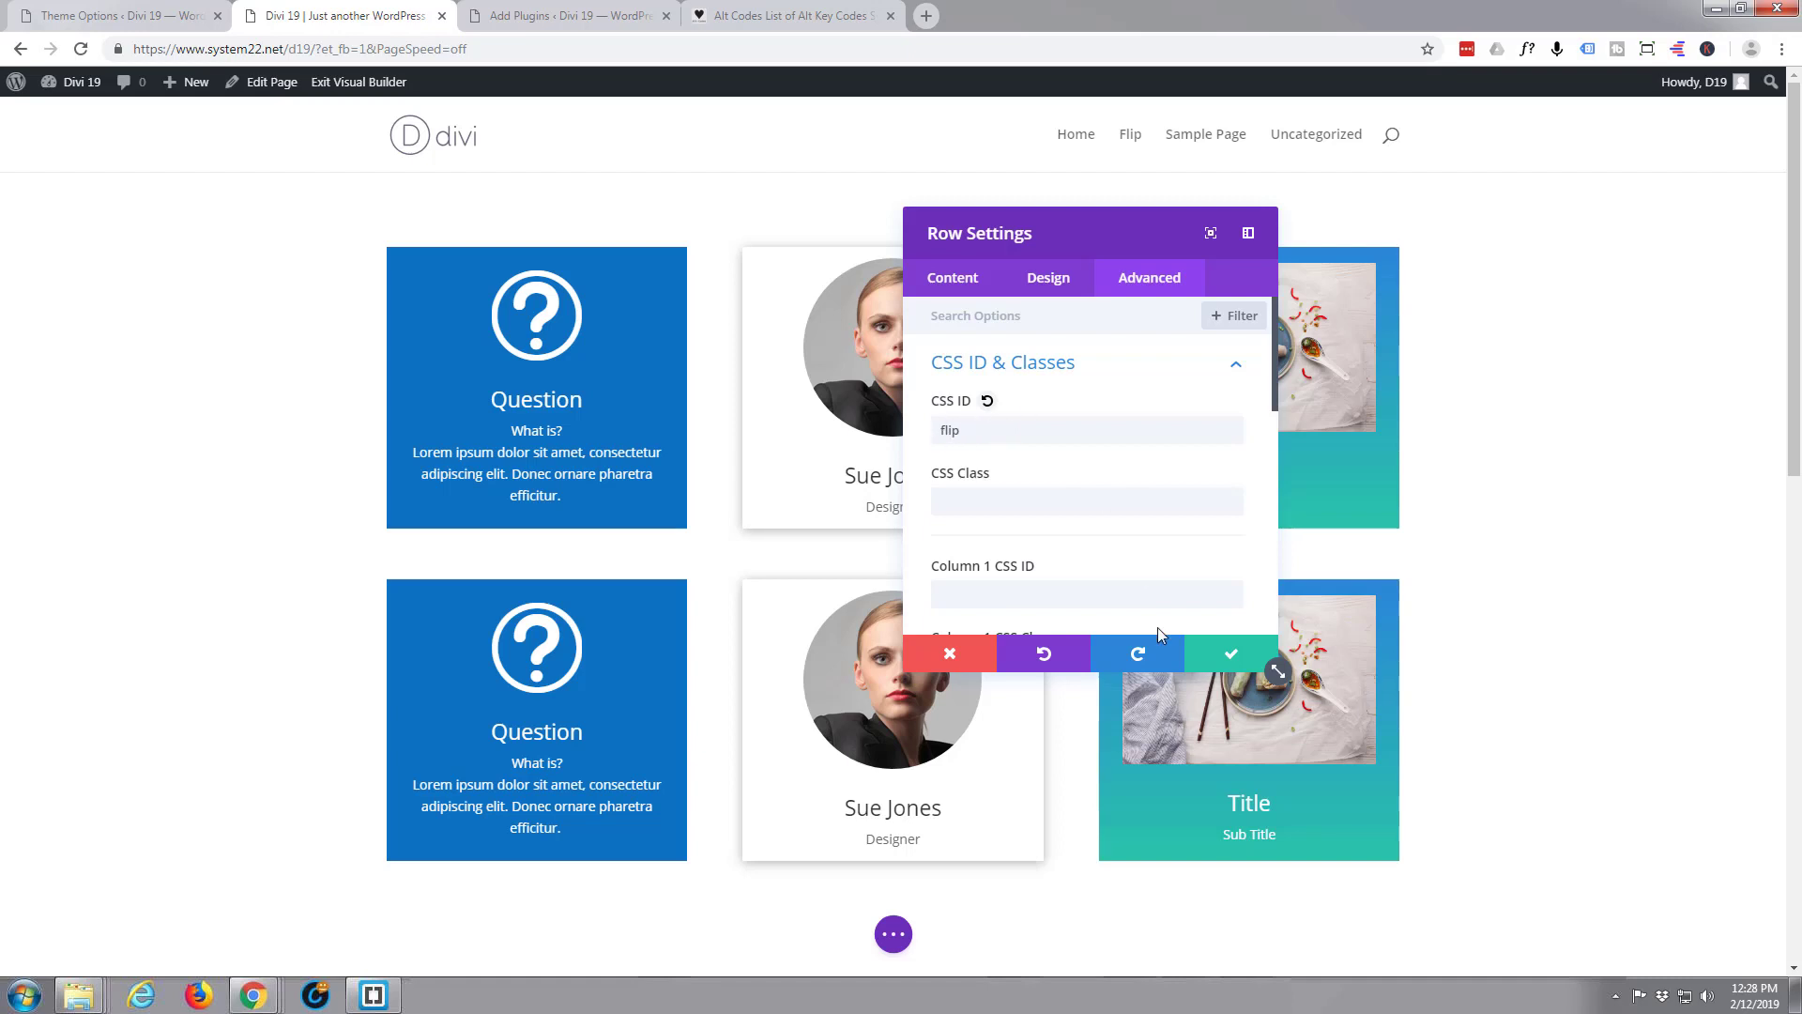
pyautogui.click(1230, 653)
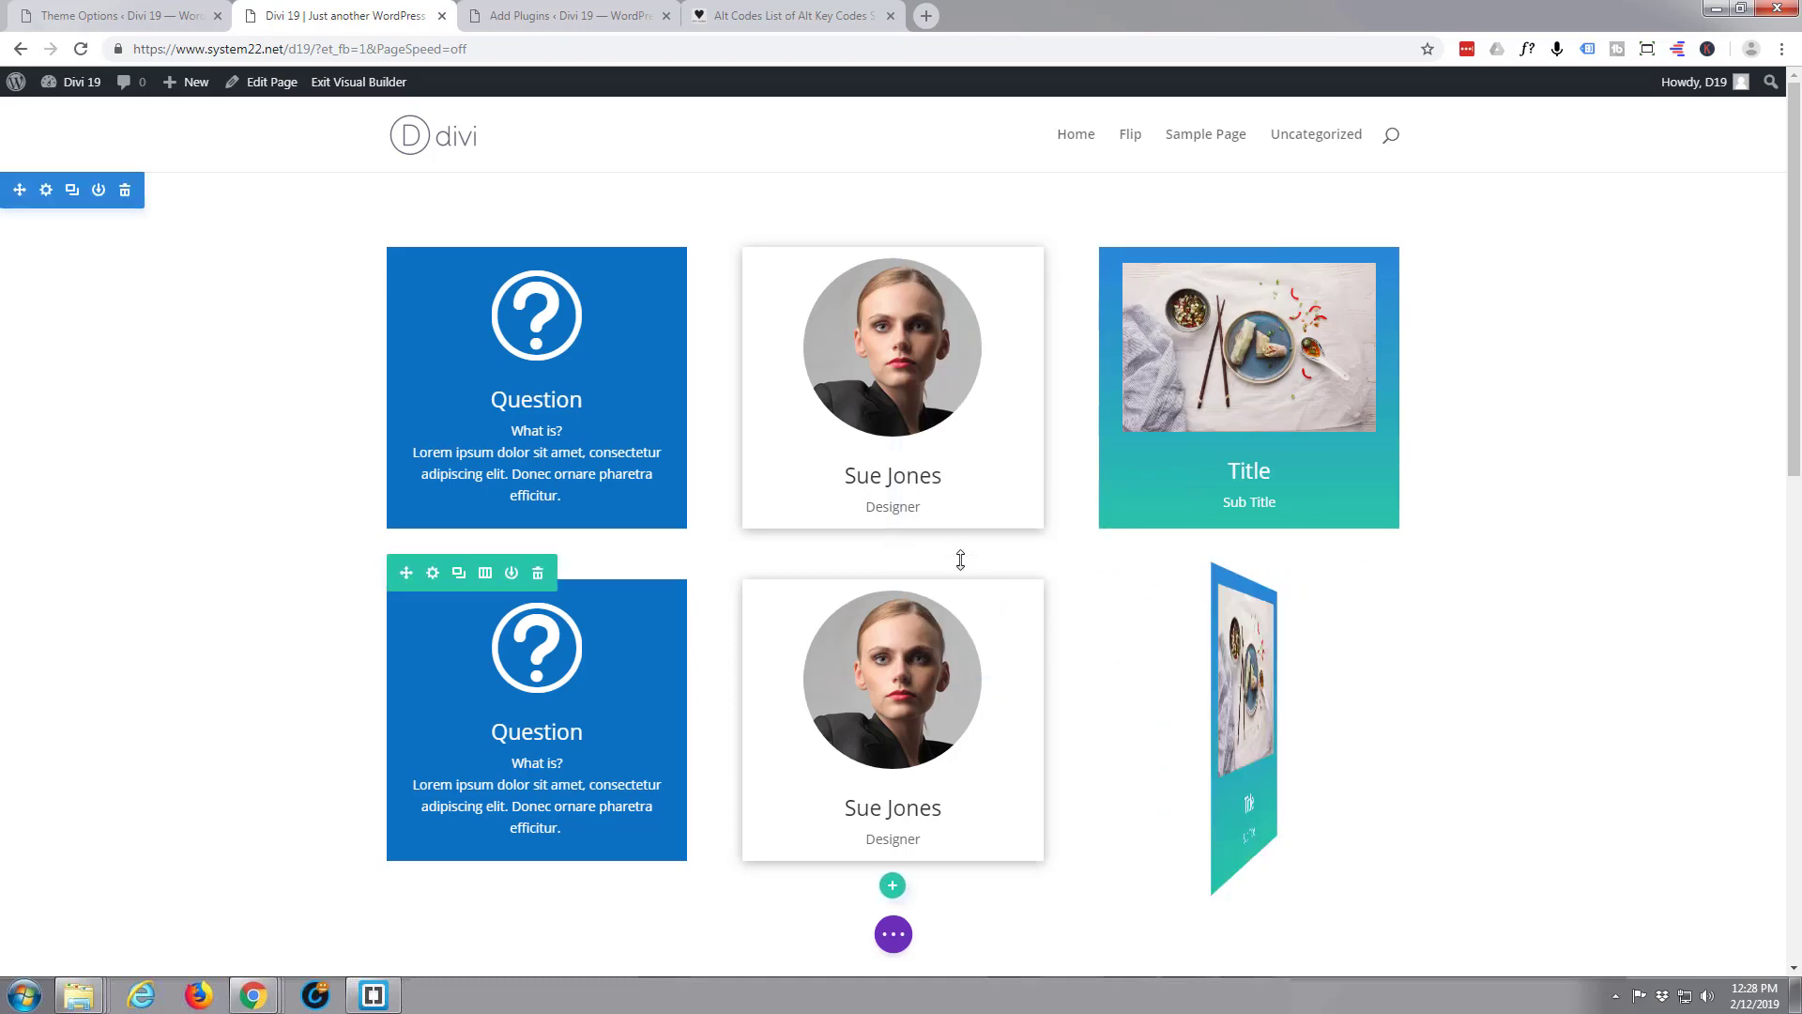
pyautogui.scroll(-10, 956, 559)
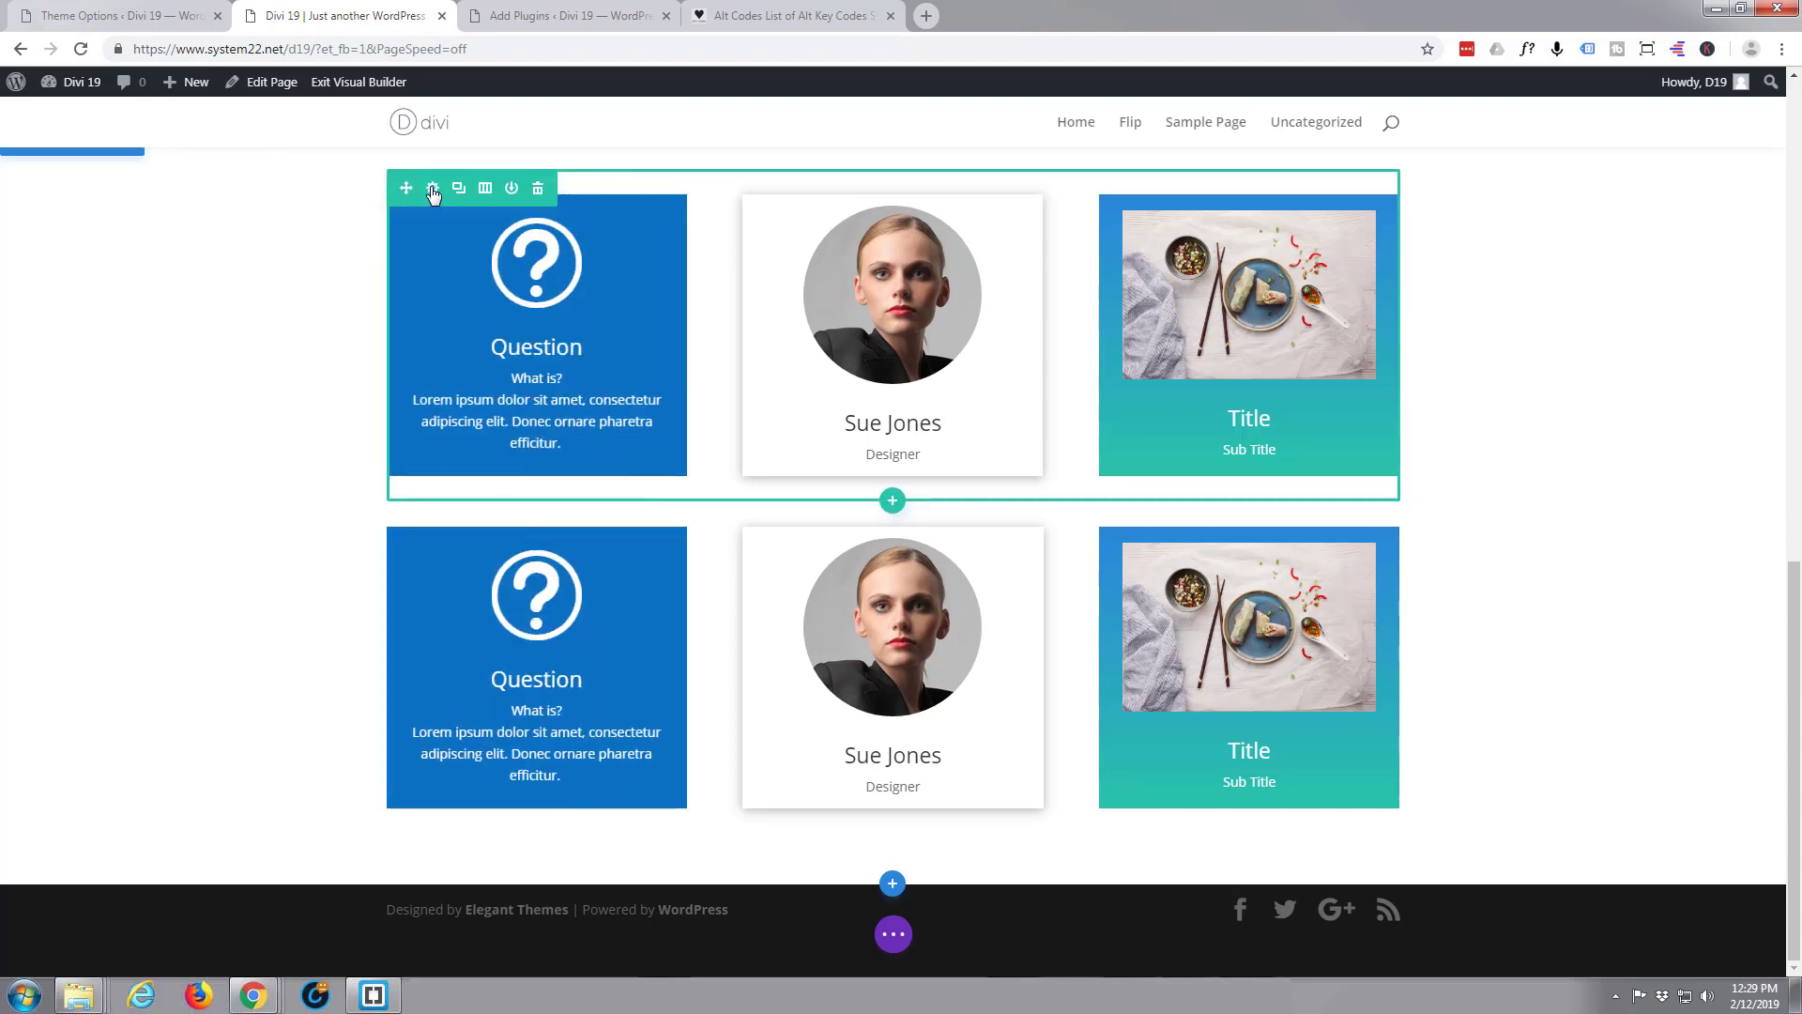
# - Inspect the CSS ID settings of the top and second card rows, closing without changes
pyautogui.click(433, 190)
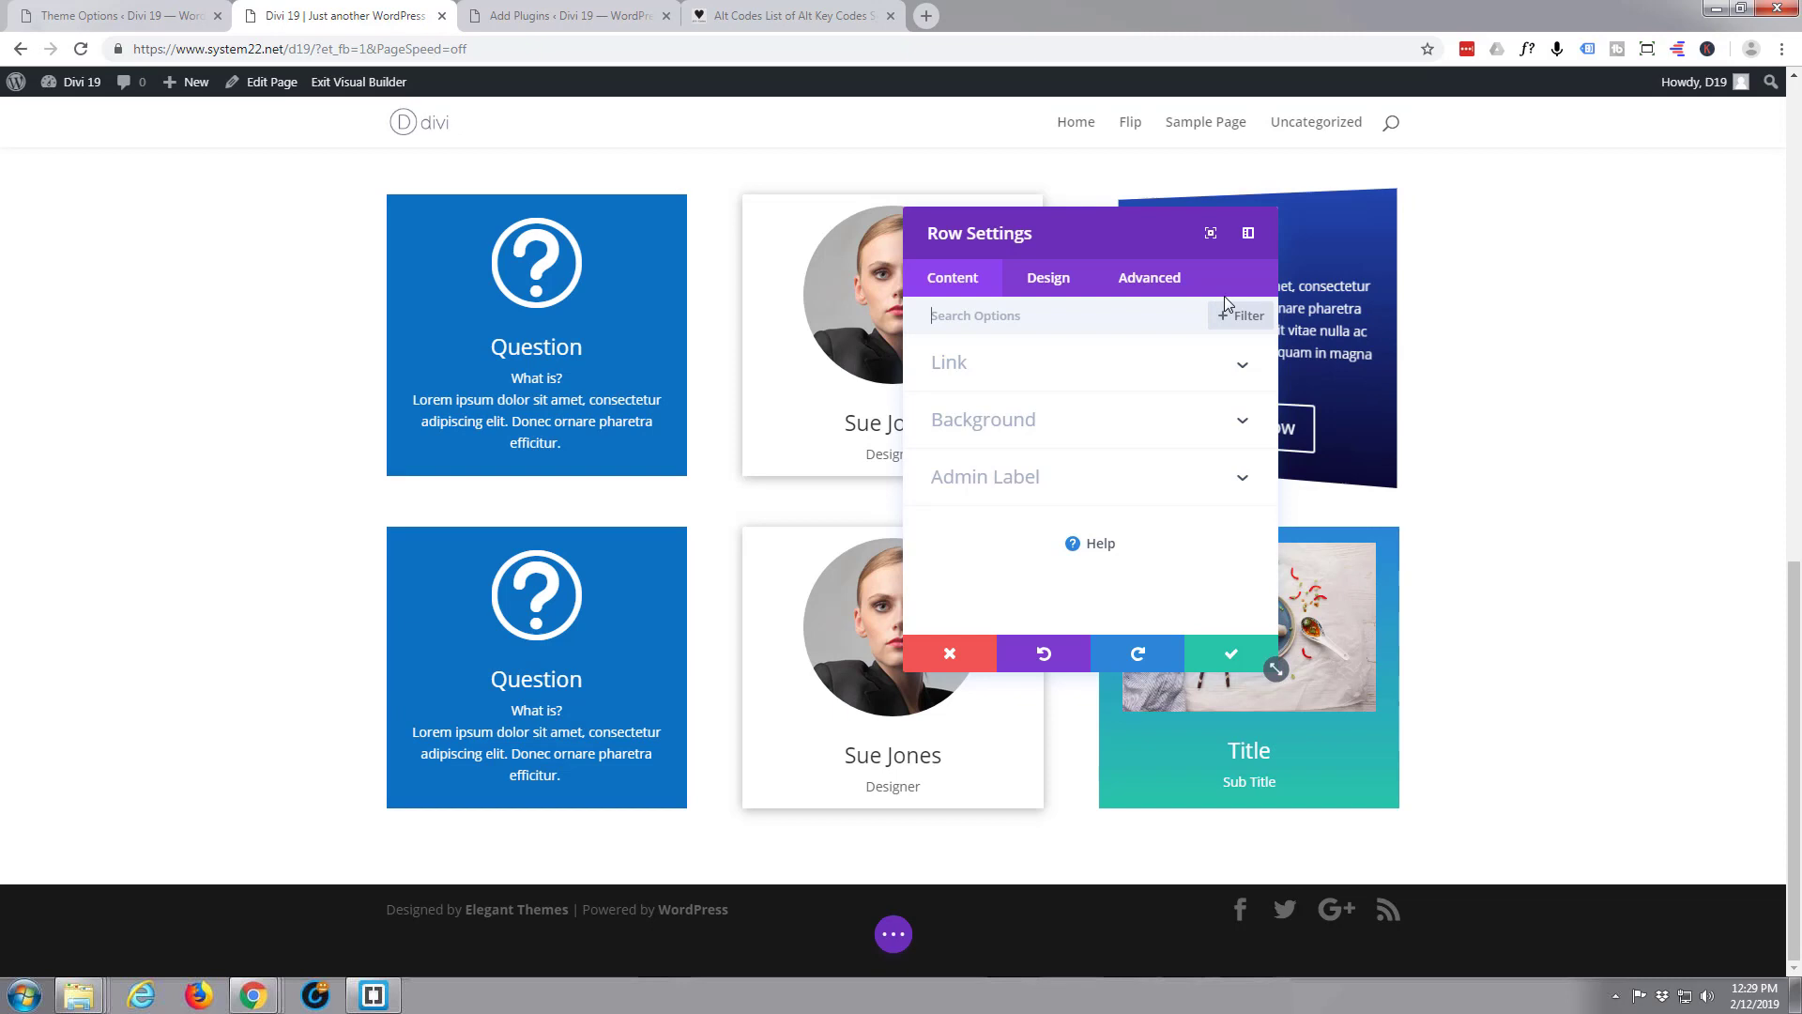
pyautogui.click(1153, 281)
pyautogui.click(1044, 370)
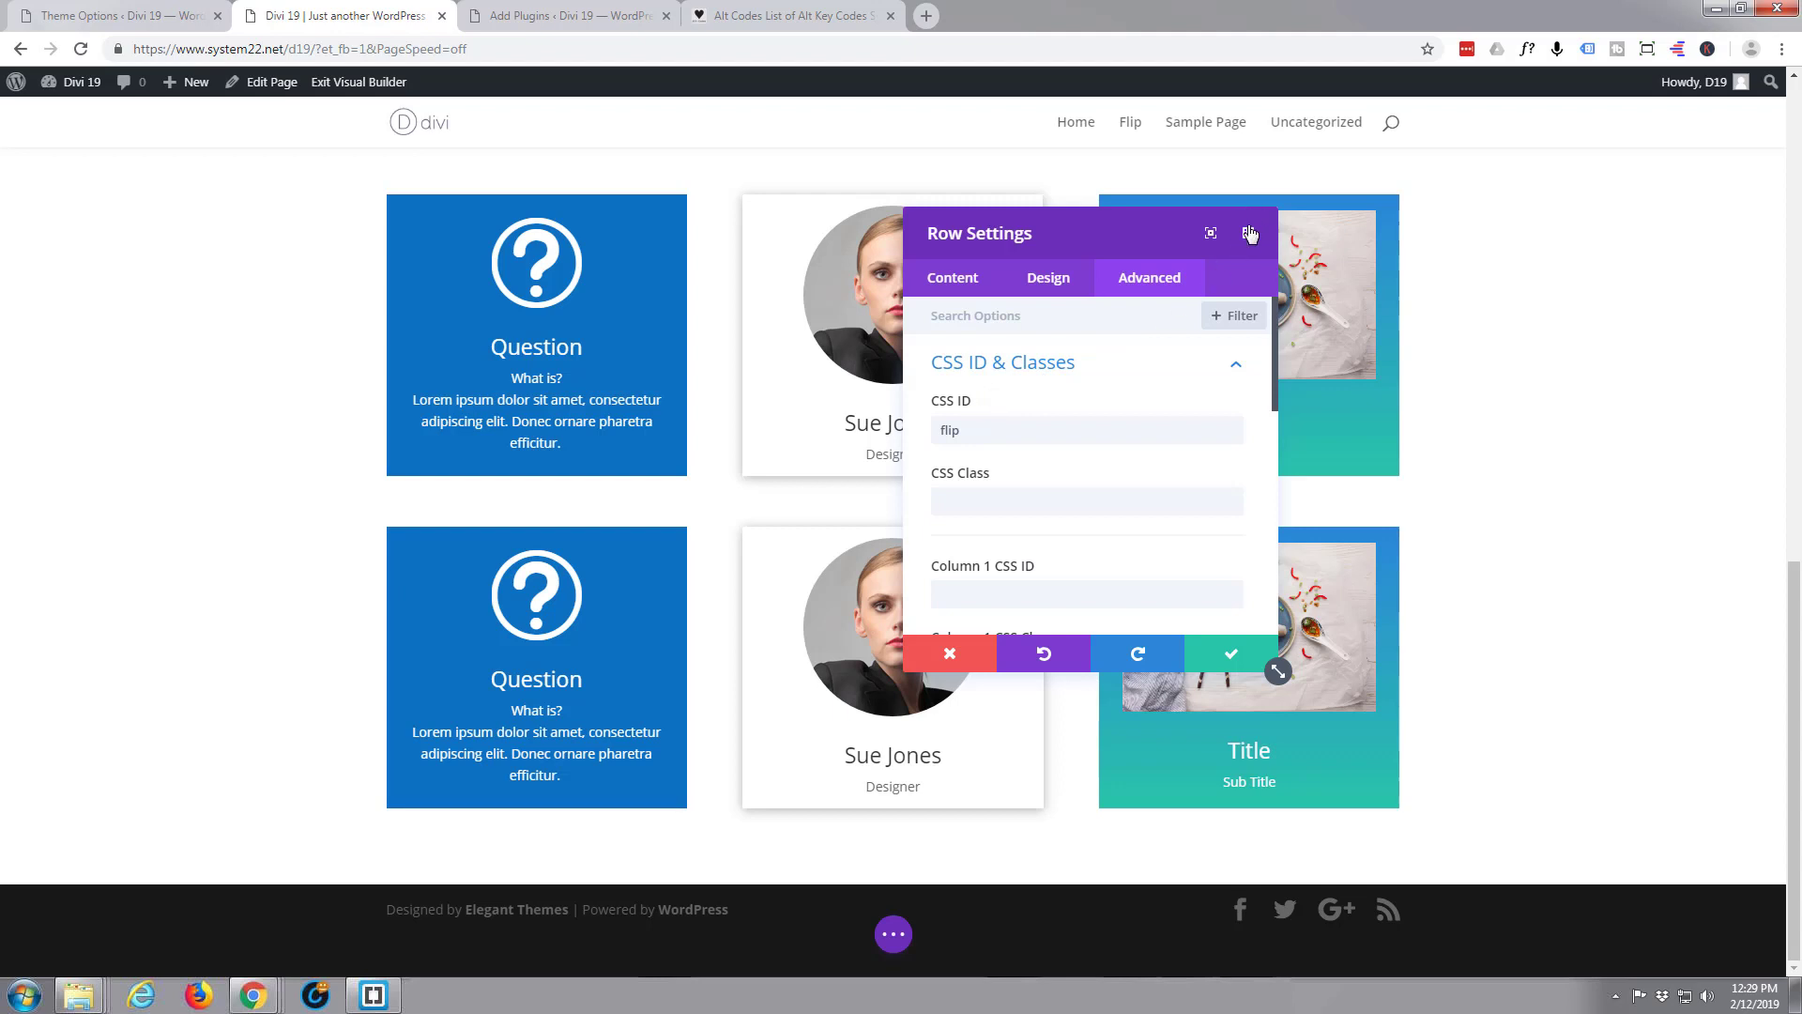
pyautogui.click(953, 655)
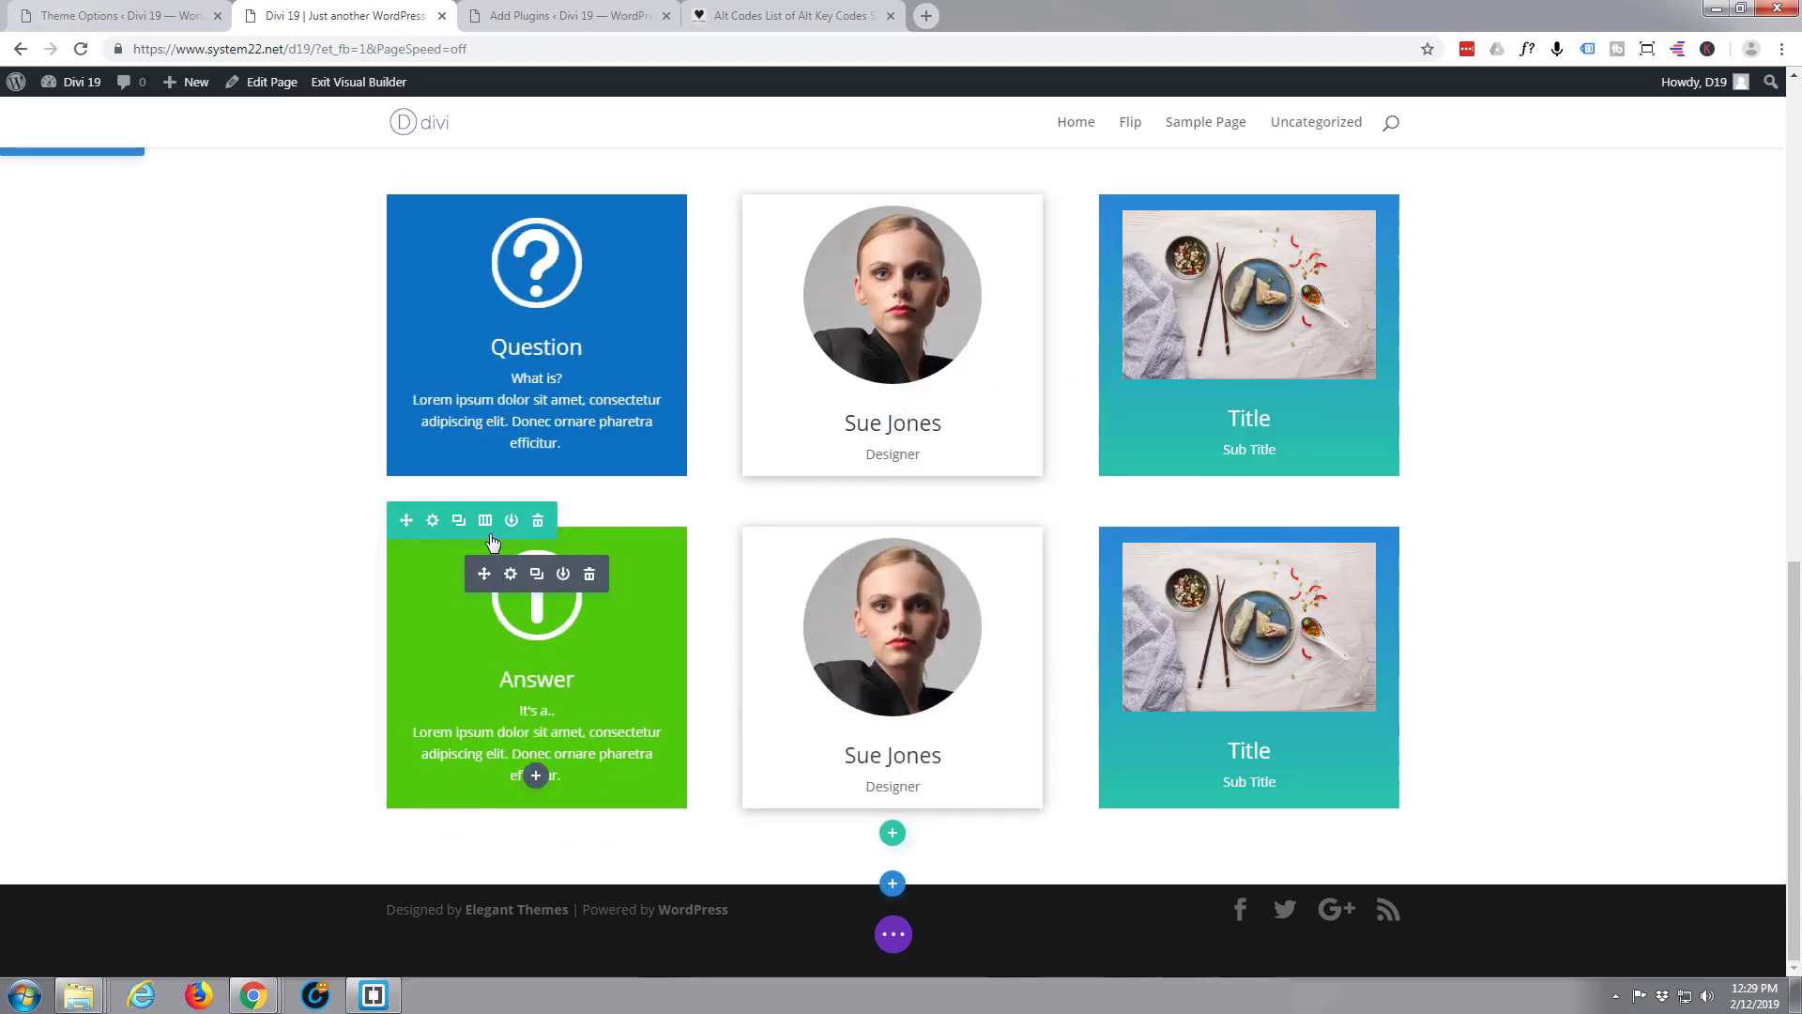
pyautogui.click(433, 523)
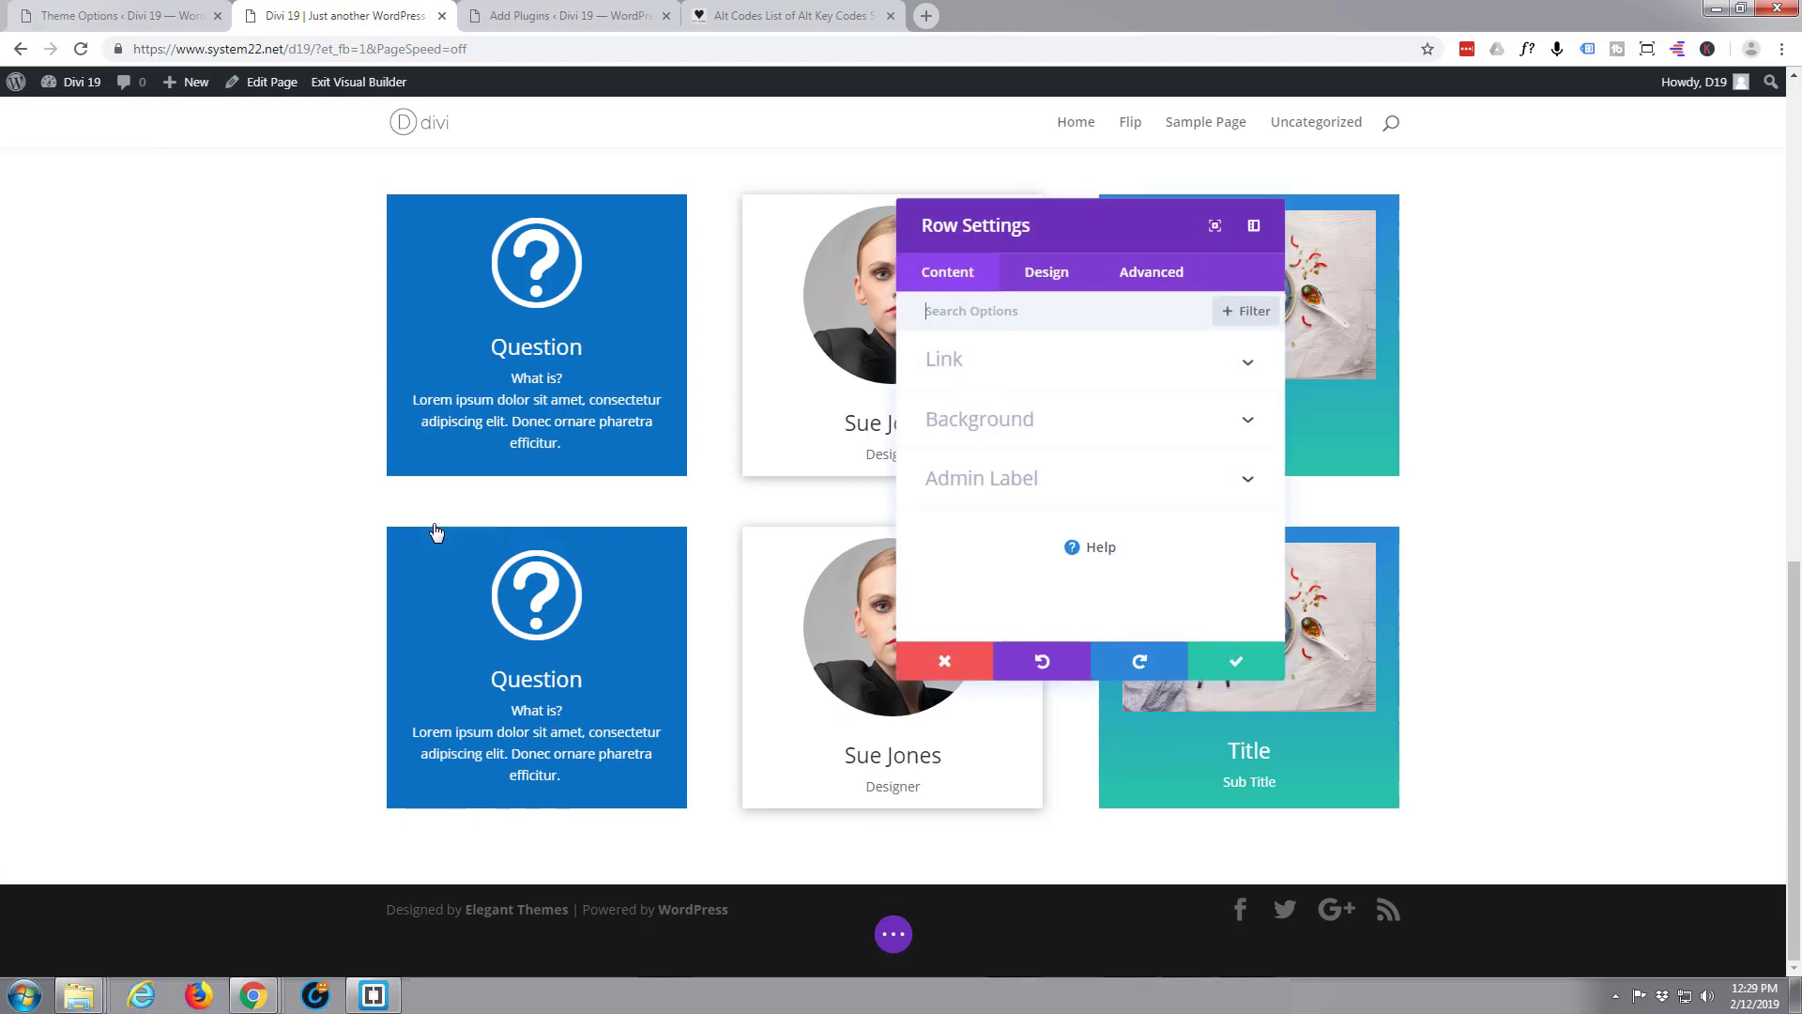
pyautogui.click(1151, 284)
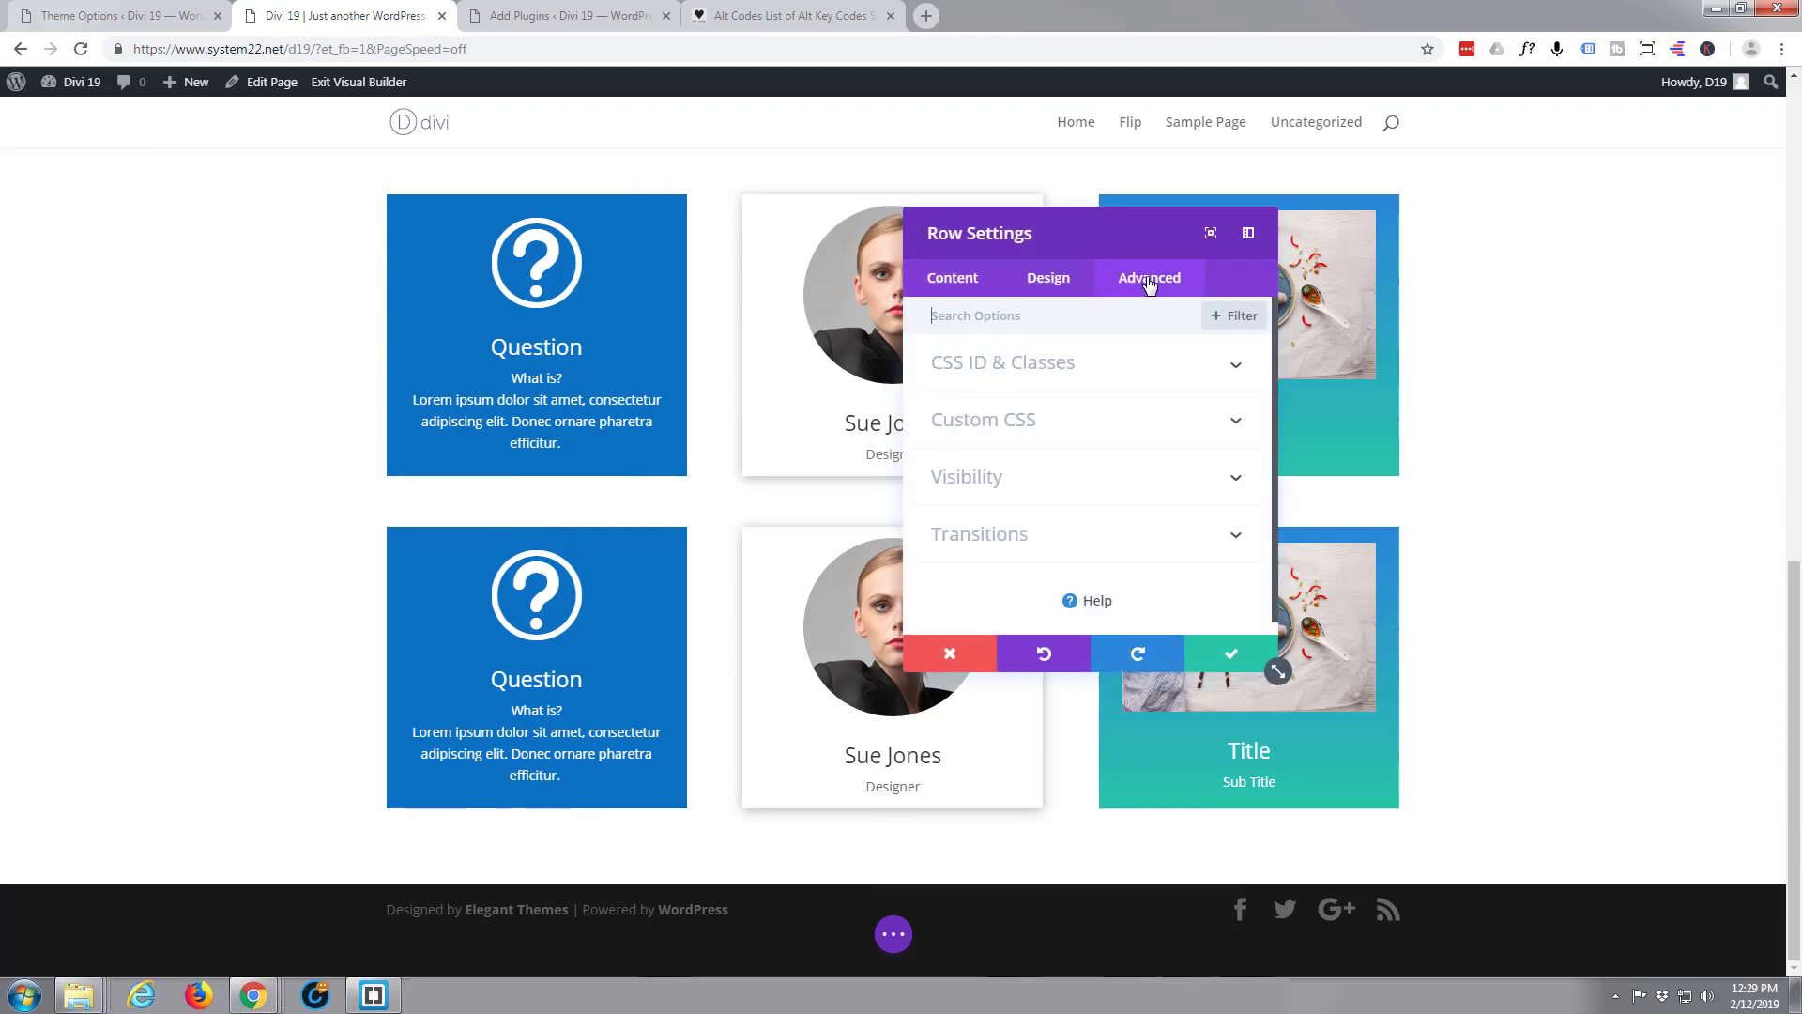
pyautogui.click(1117, 373)
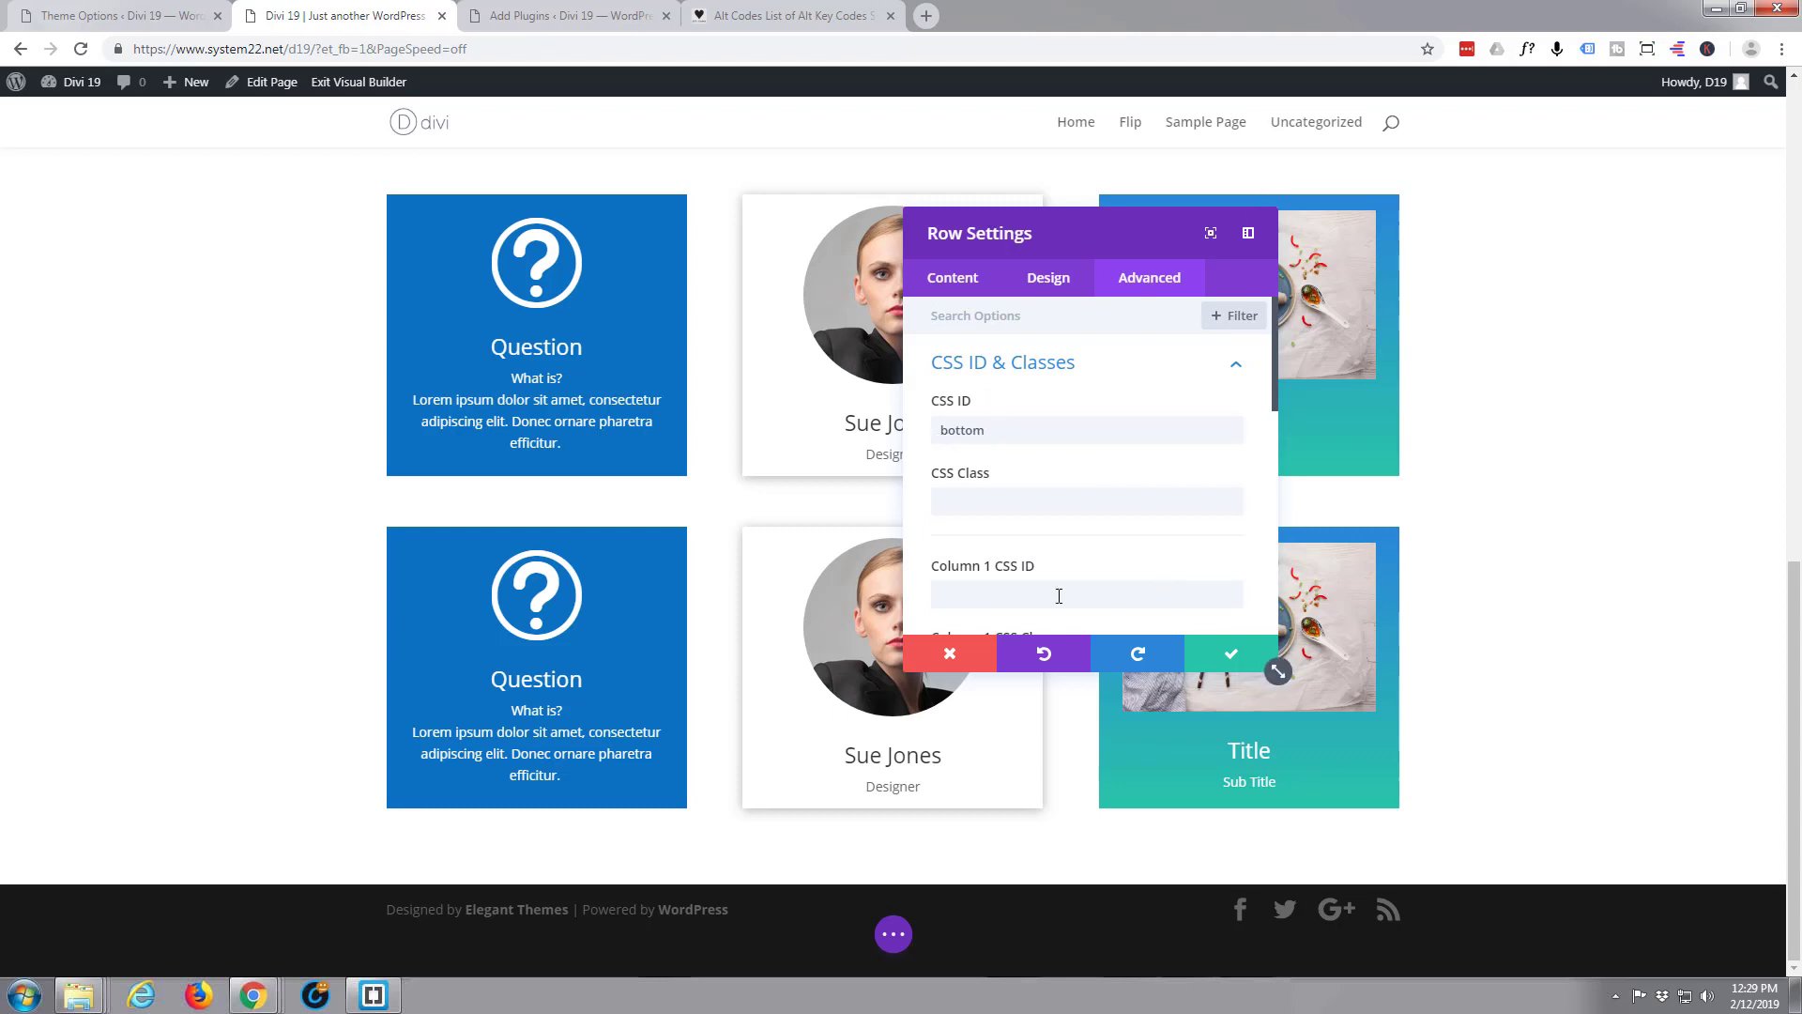
pyautogui.click(950, 655)
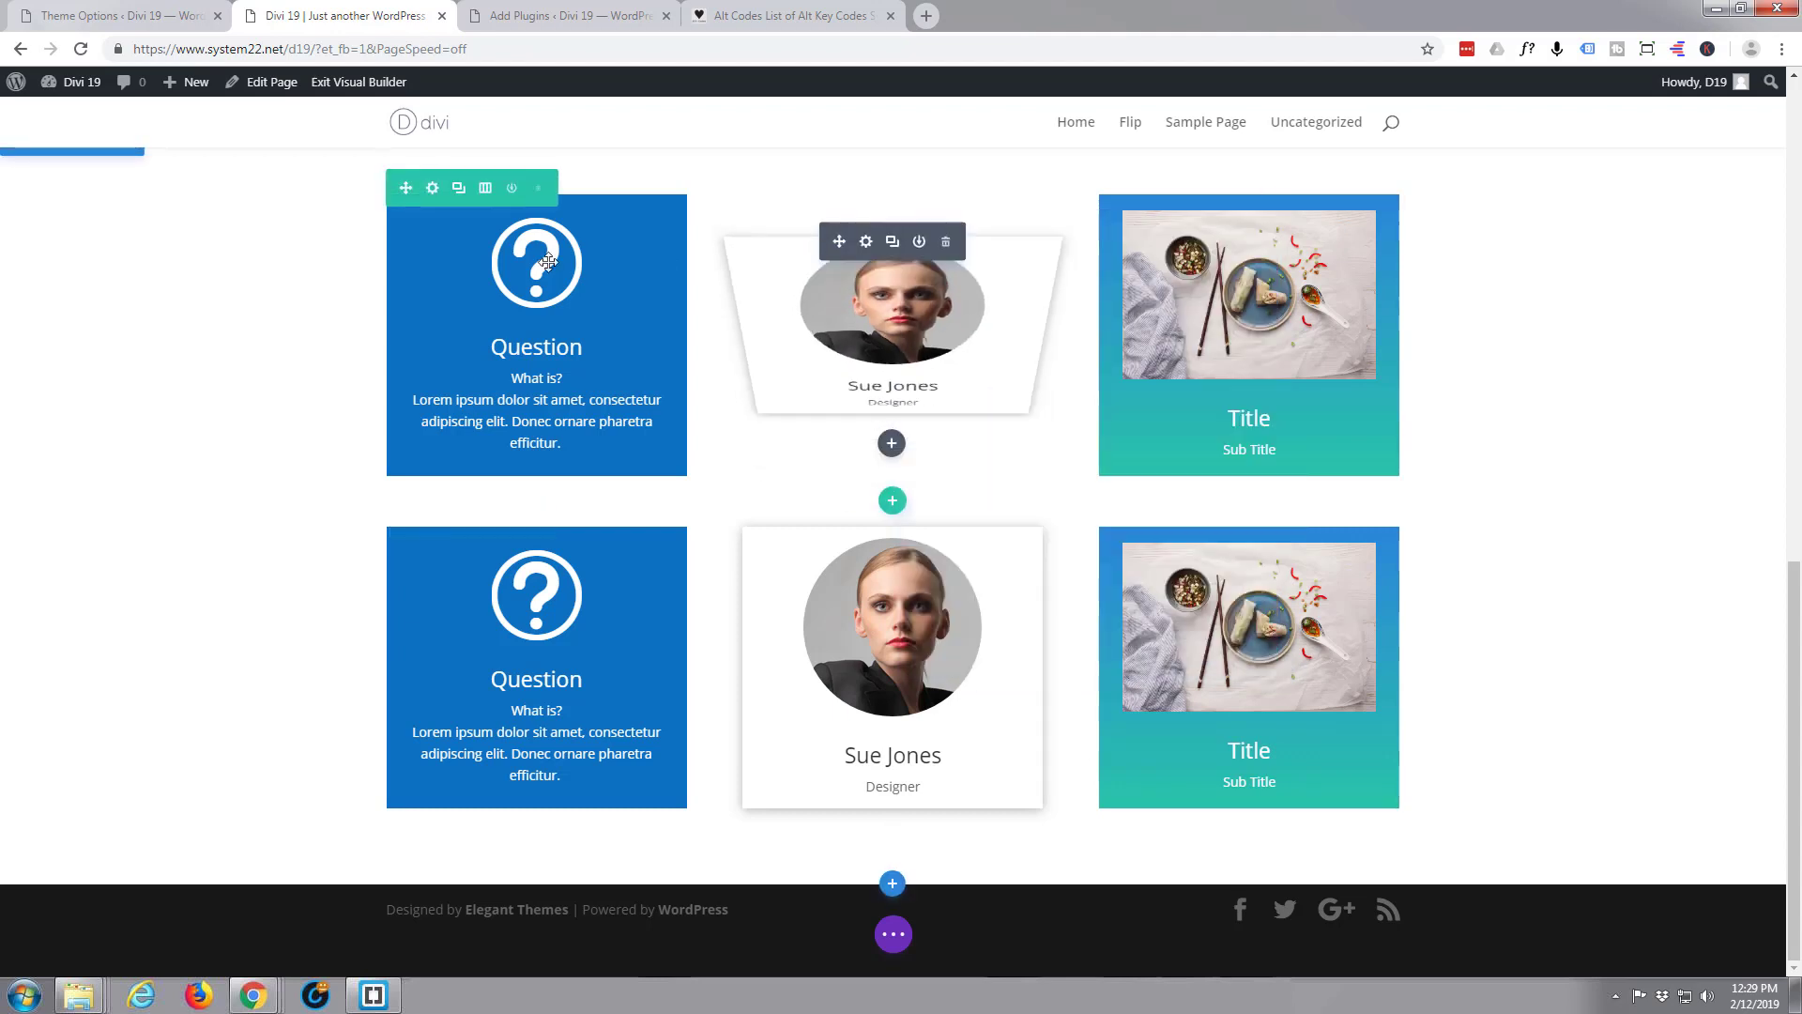
# - Delete the 'flip' CSS ID from the top card row's Advanced settings
pyautogui.click(434, 190)
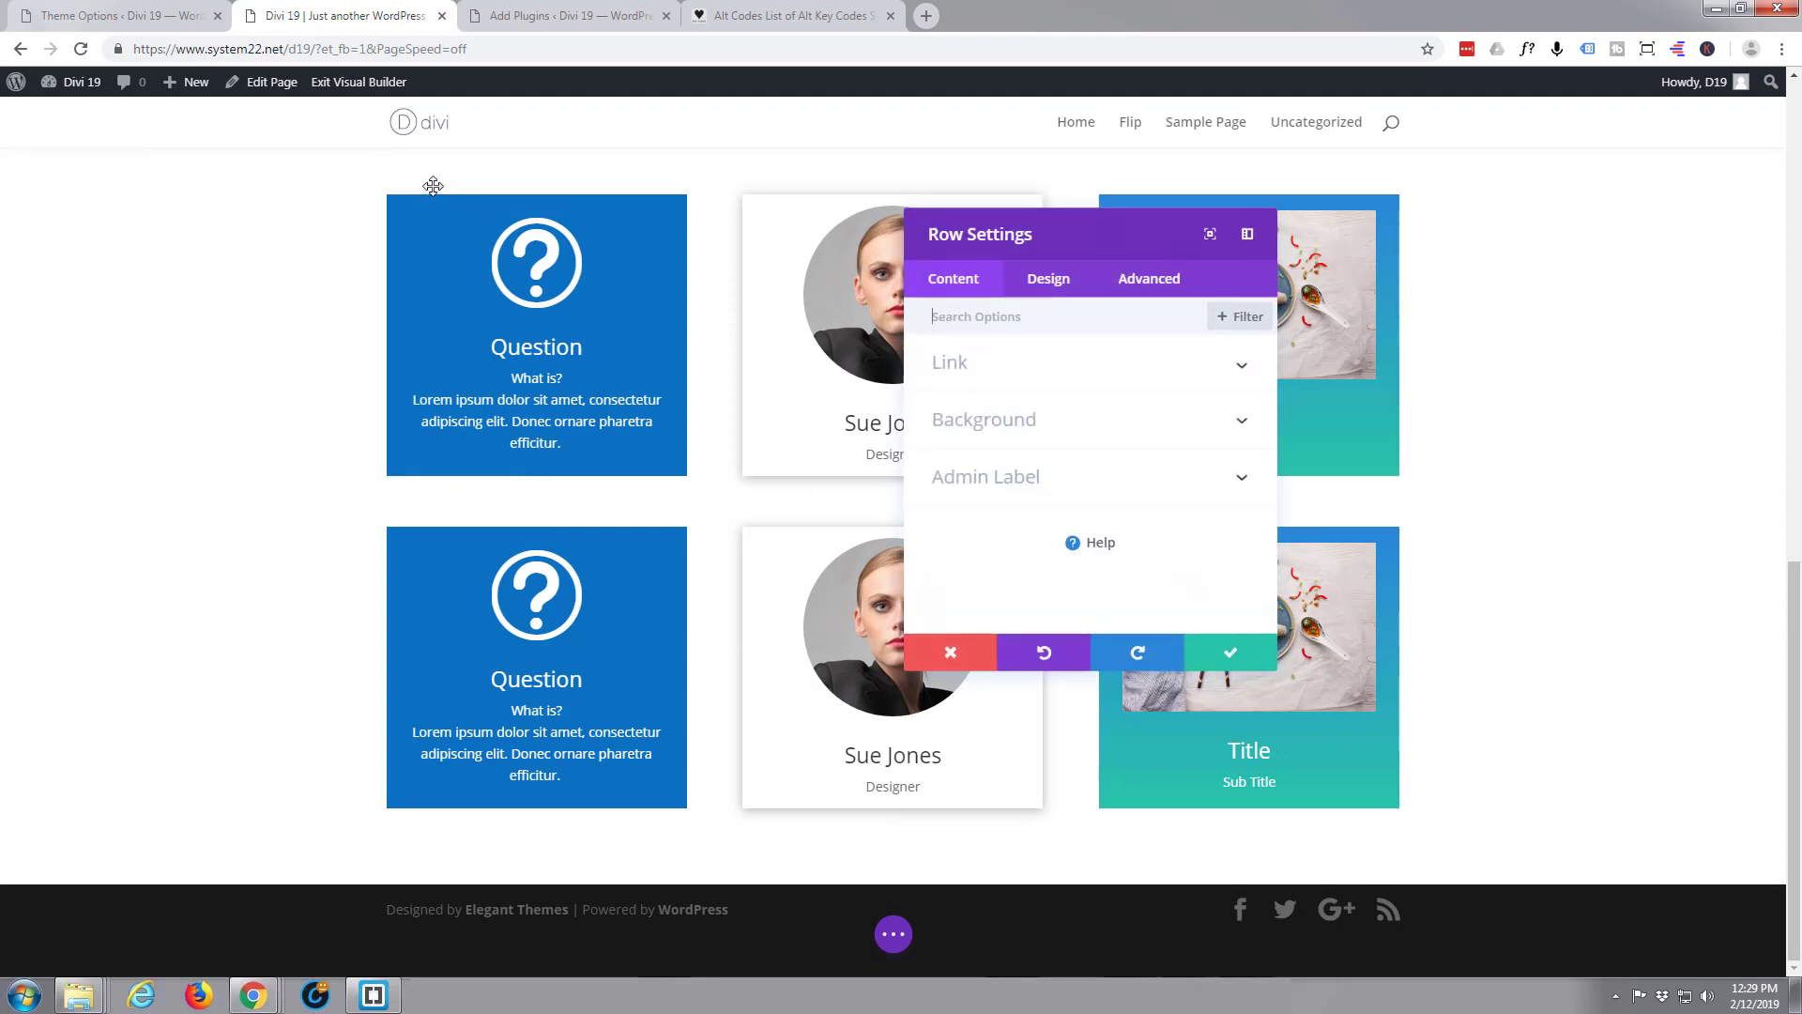
pyautogui.click(1177, 281)
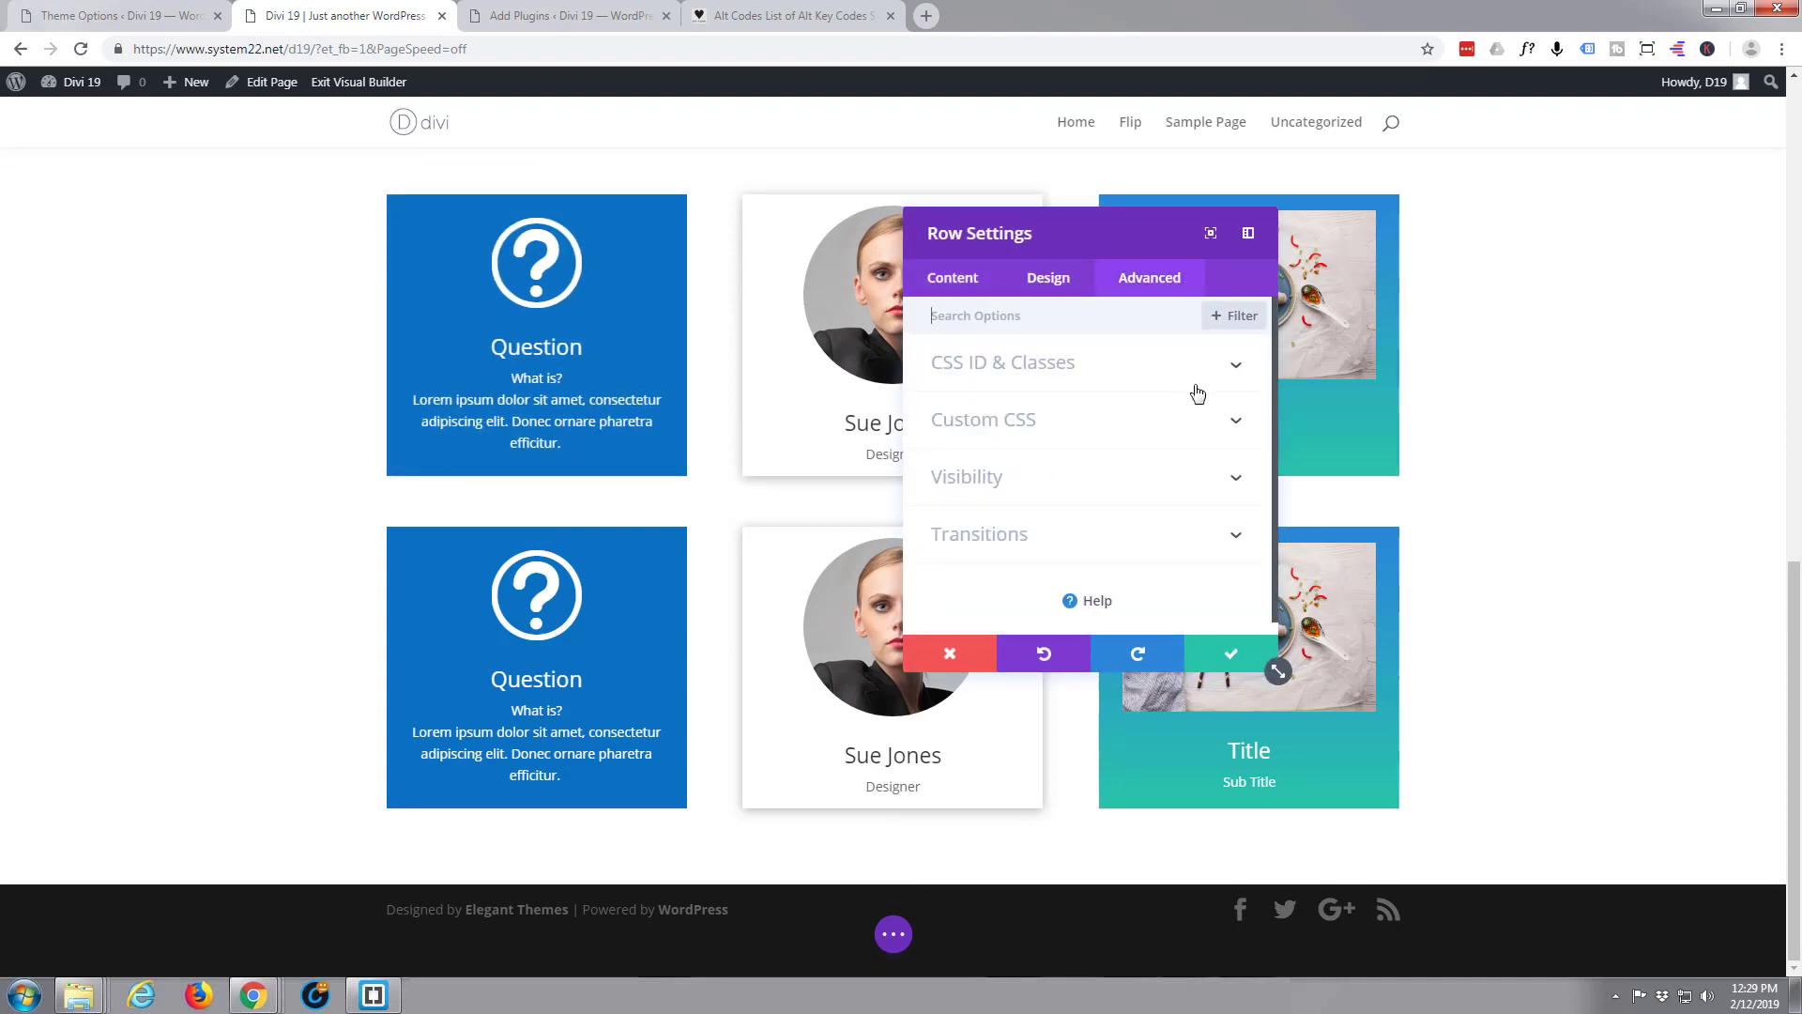
pyautogui.click(1174, 378)
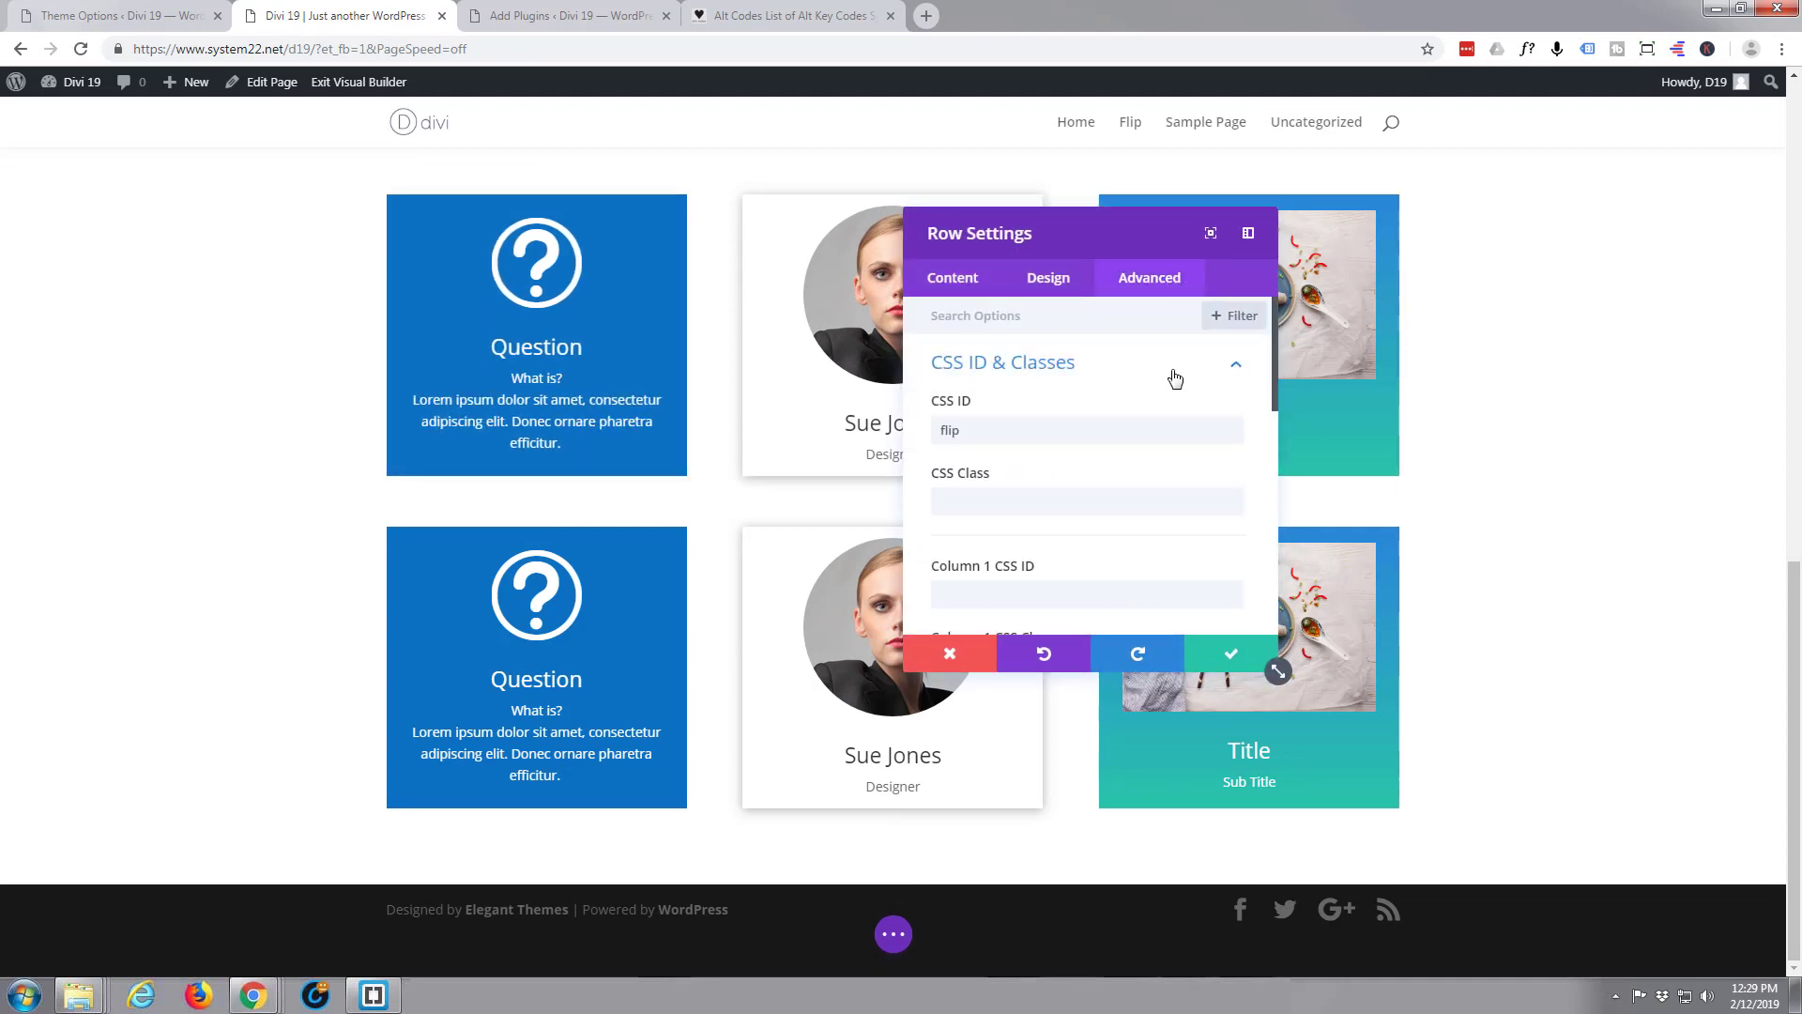
pyautogui.moveTo(961, 436); pyautogui.dragTo(885, 443)
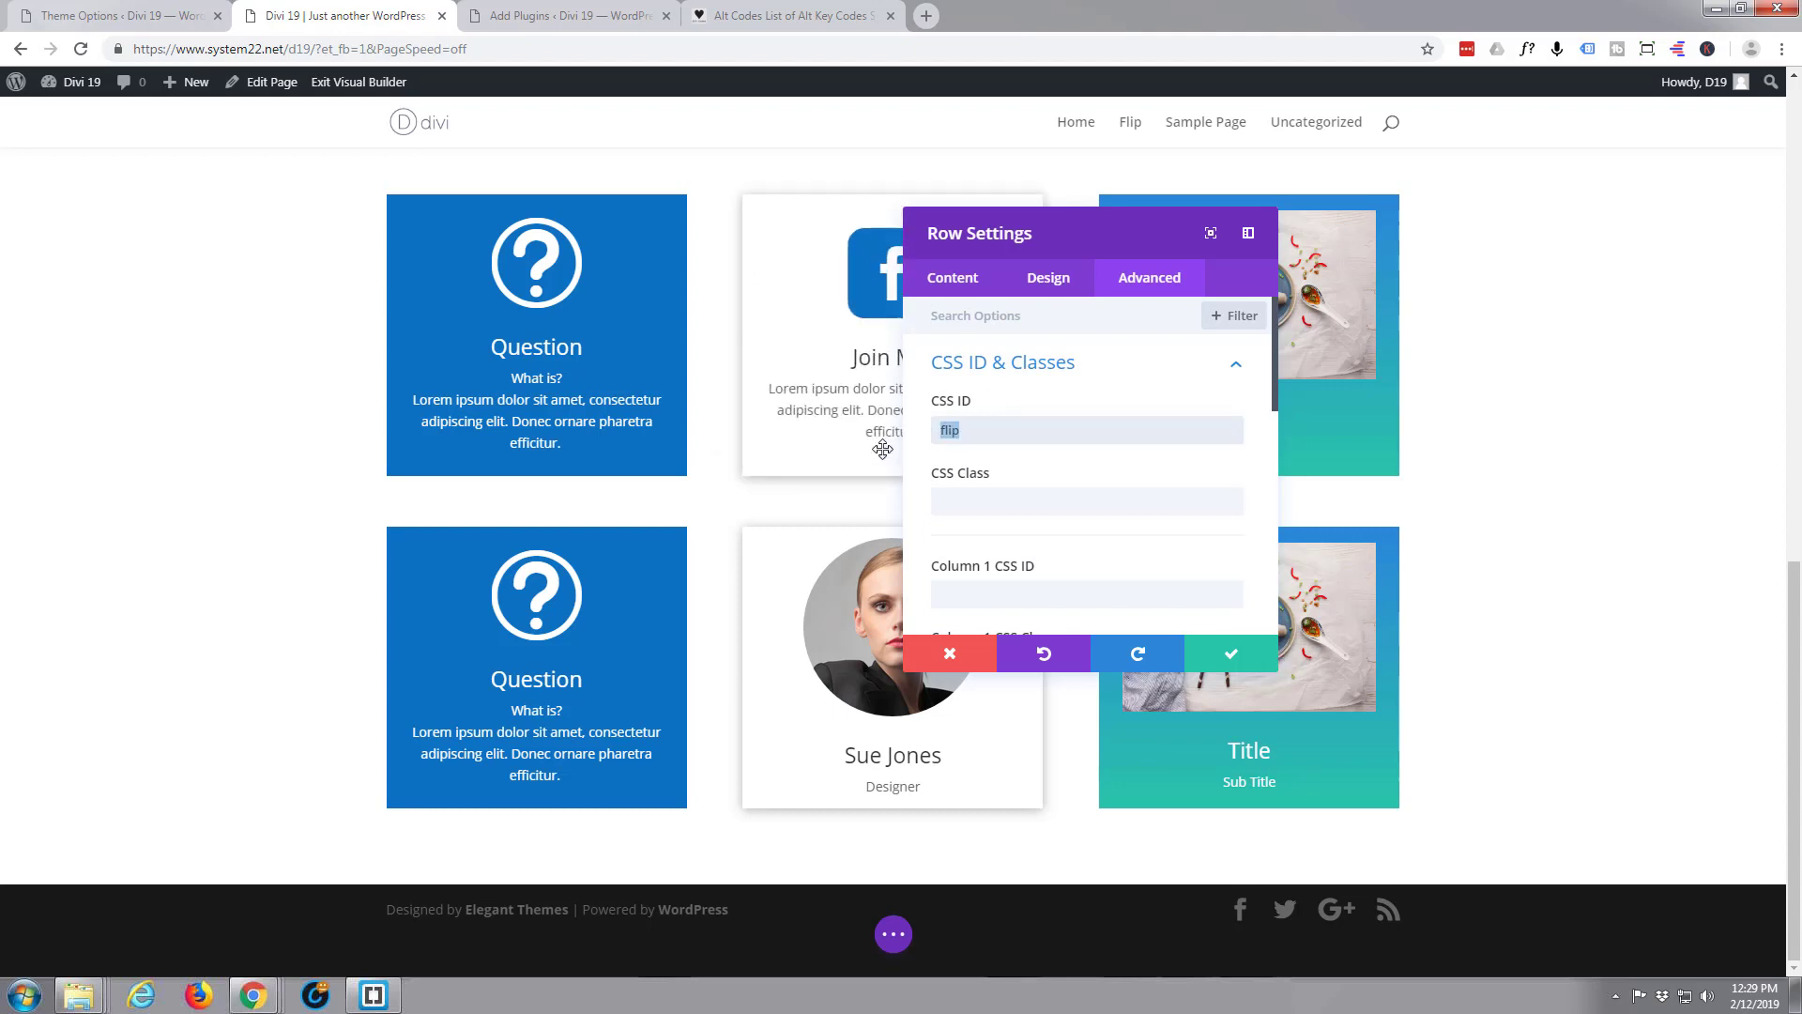
pyautogui.press('BackSpace')
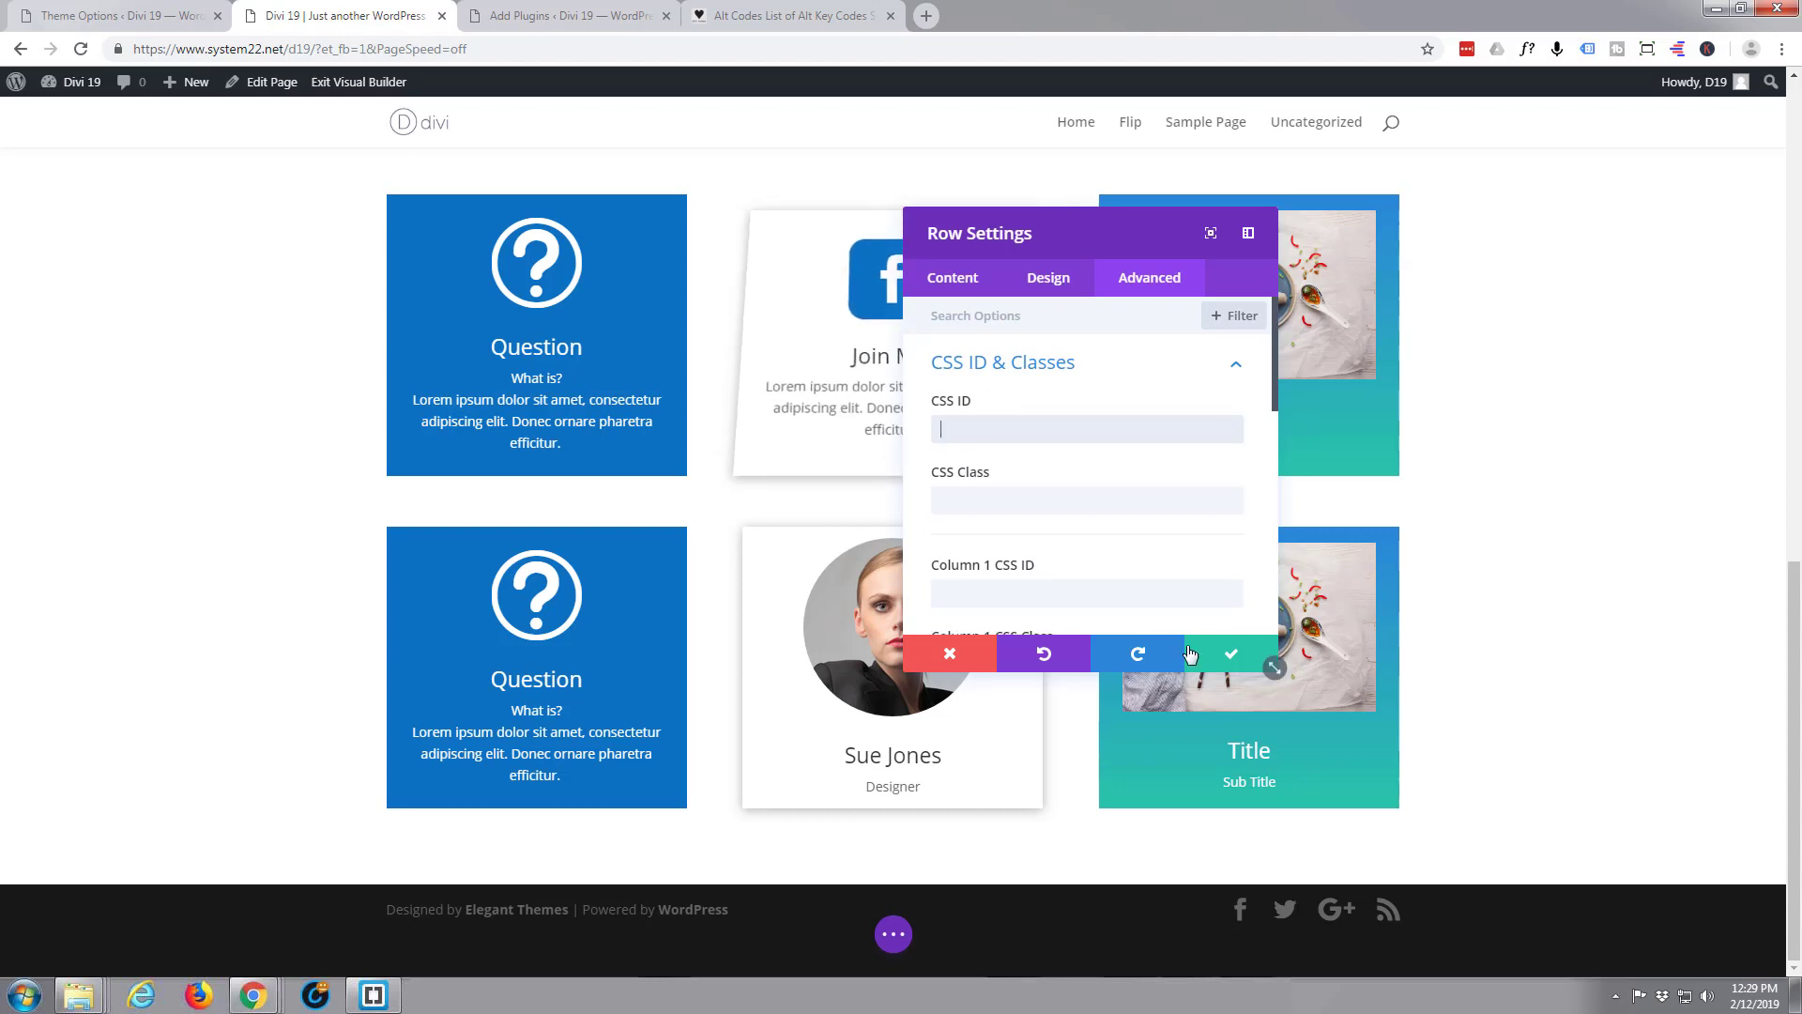
# - Save the row settings and open Insert Module for the second button row's empty middle column
pyautogui.click(1233, 657)
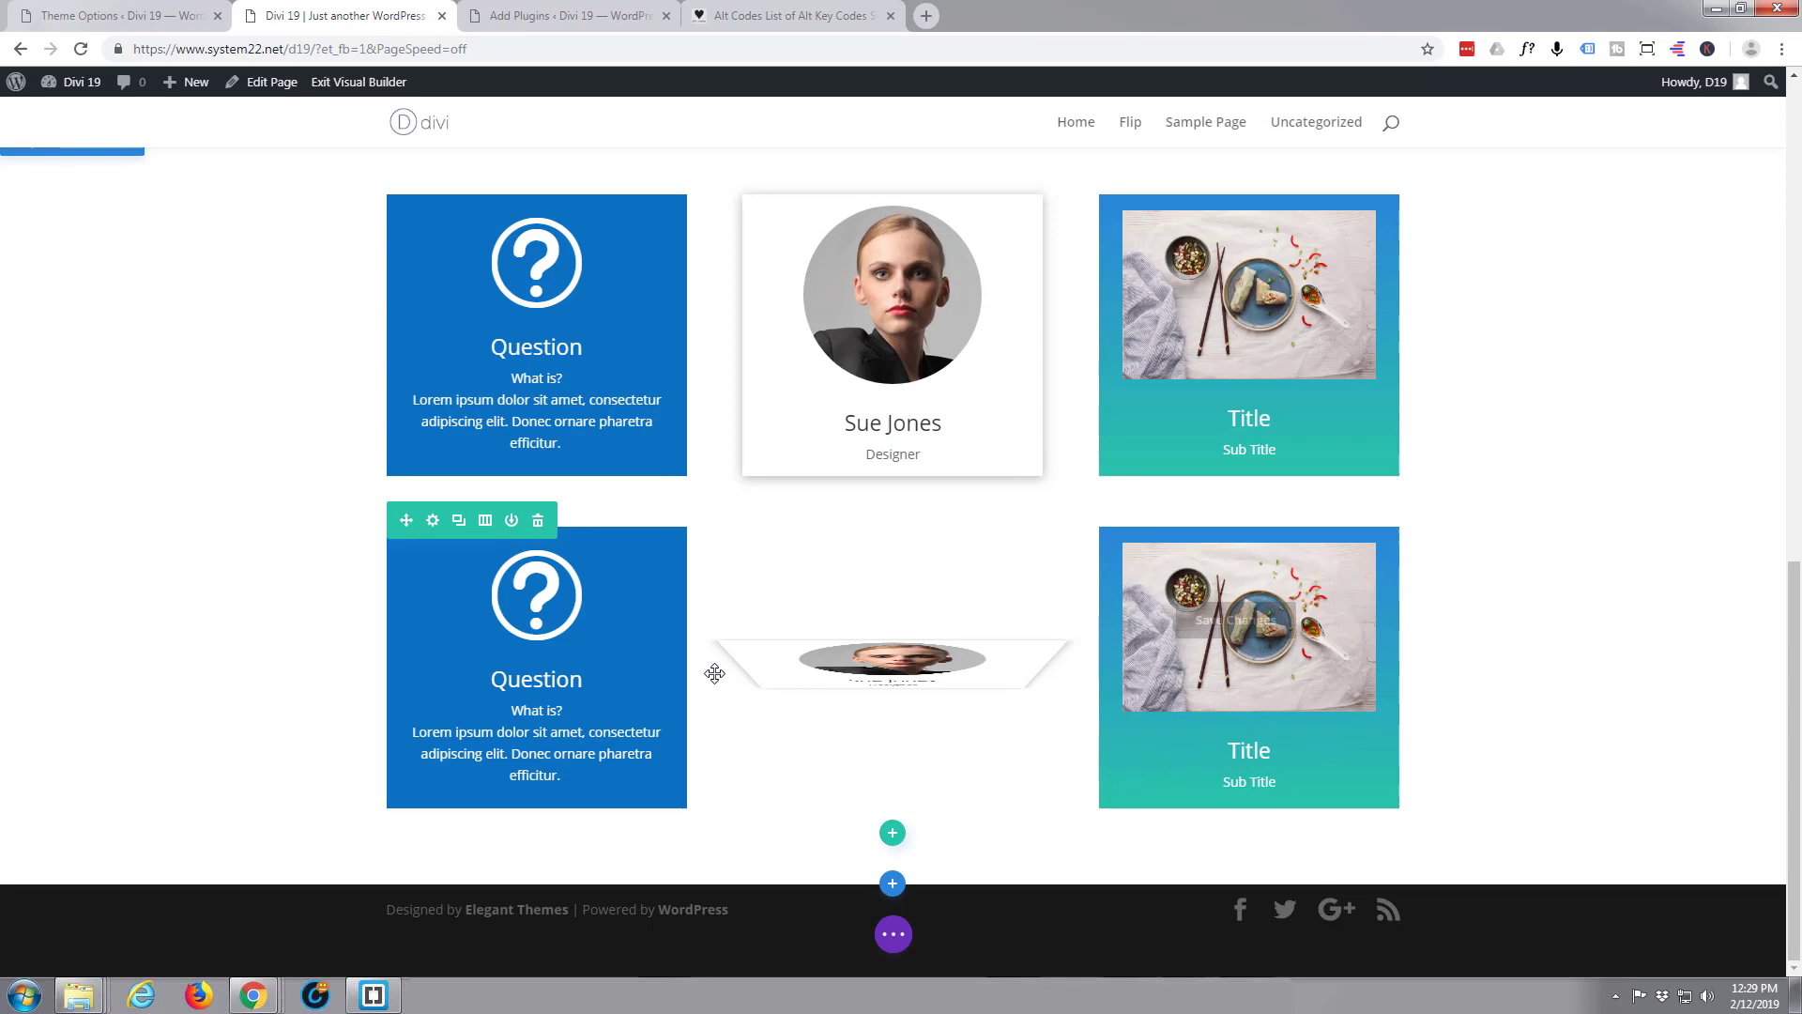
pyautogui.scroll(3, 714, 671)
pyautogui.scroll(3, 714, 671)
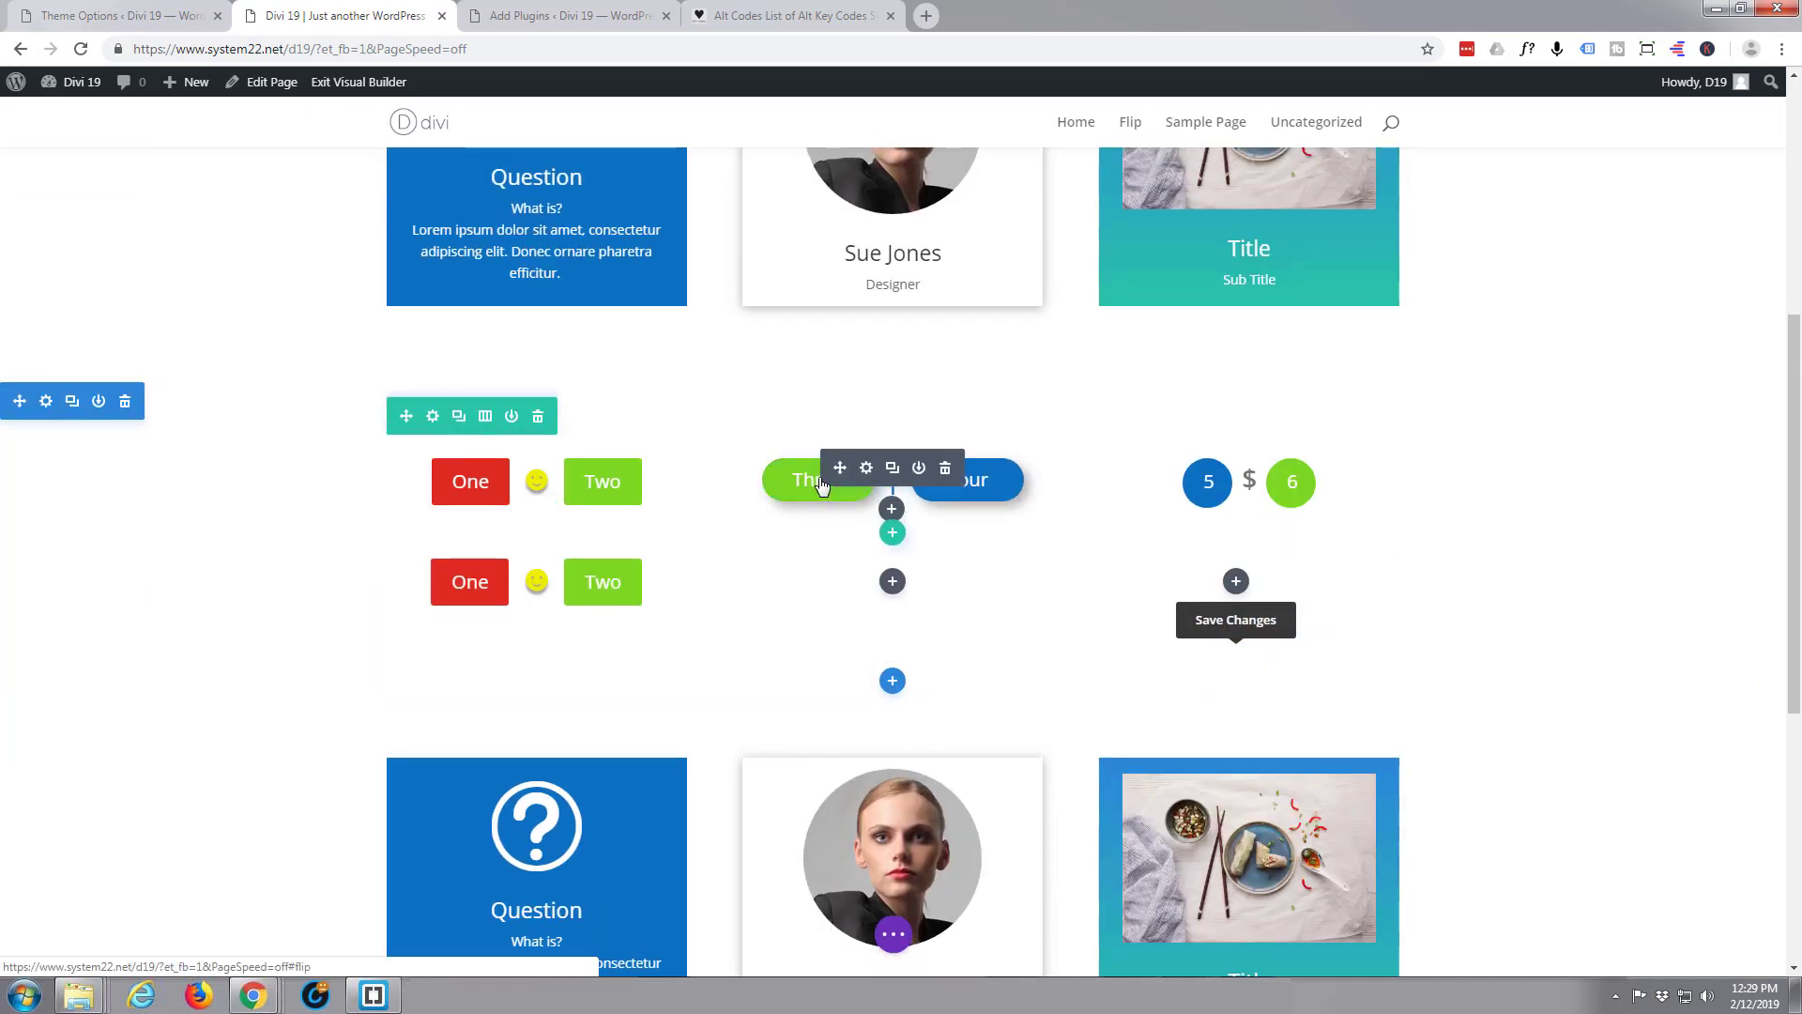
pyautogui.moveTo(833, 467); pyautogui.dragTo(828, 591)
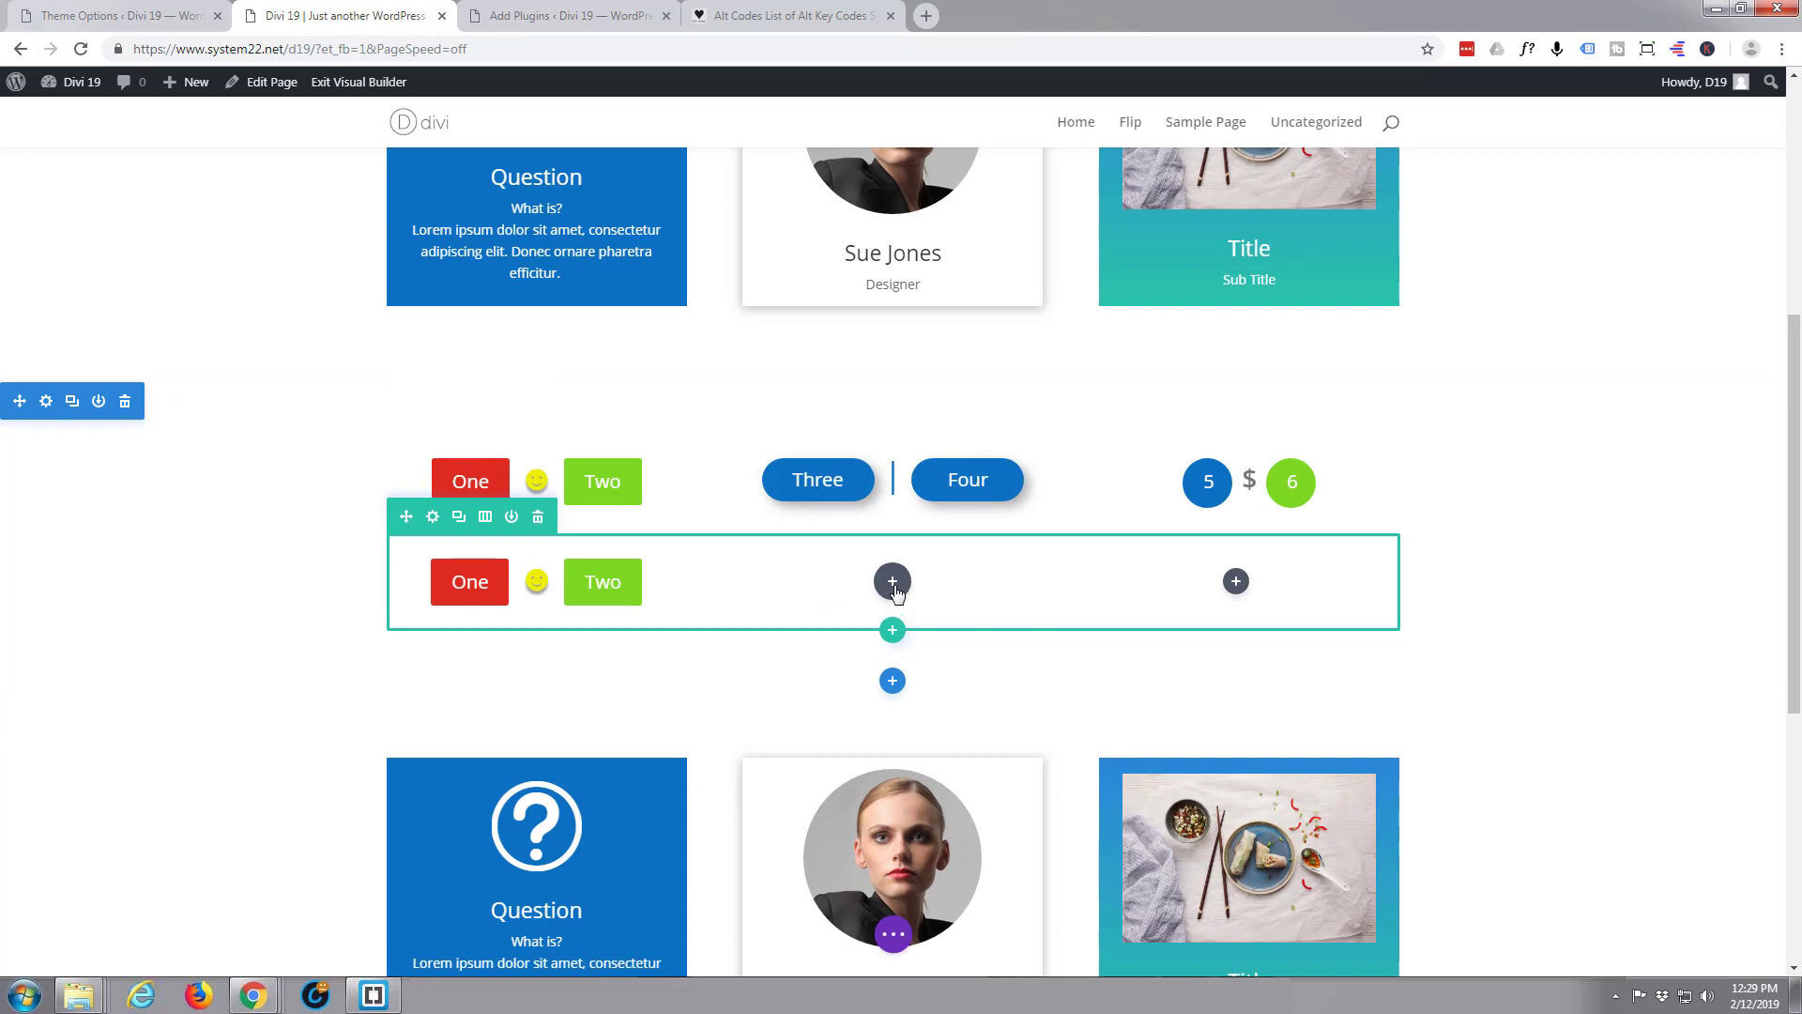
pyautogui.click(895, 585)
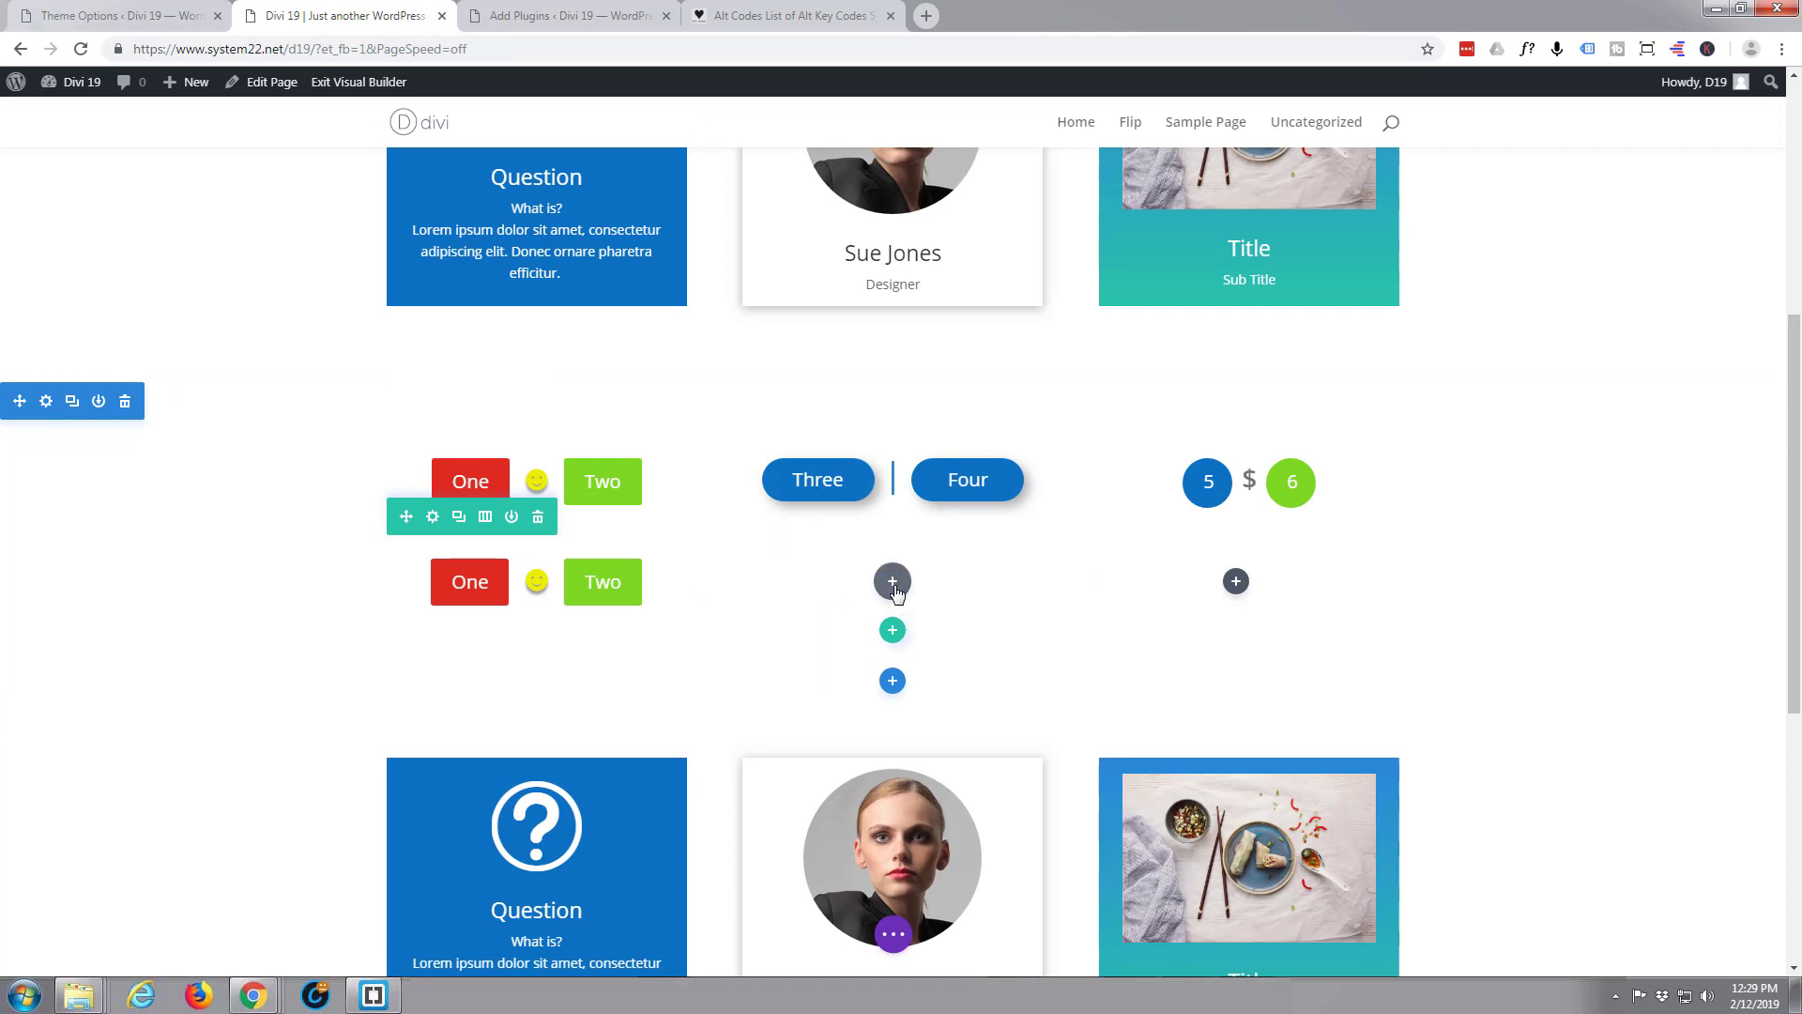
pyautogui.scroll(-3, 892, 465)
pyautogui.scroll(-6, 892, 464)
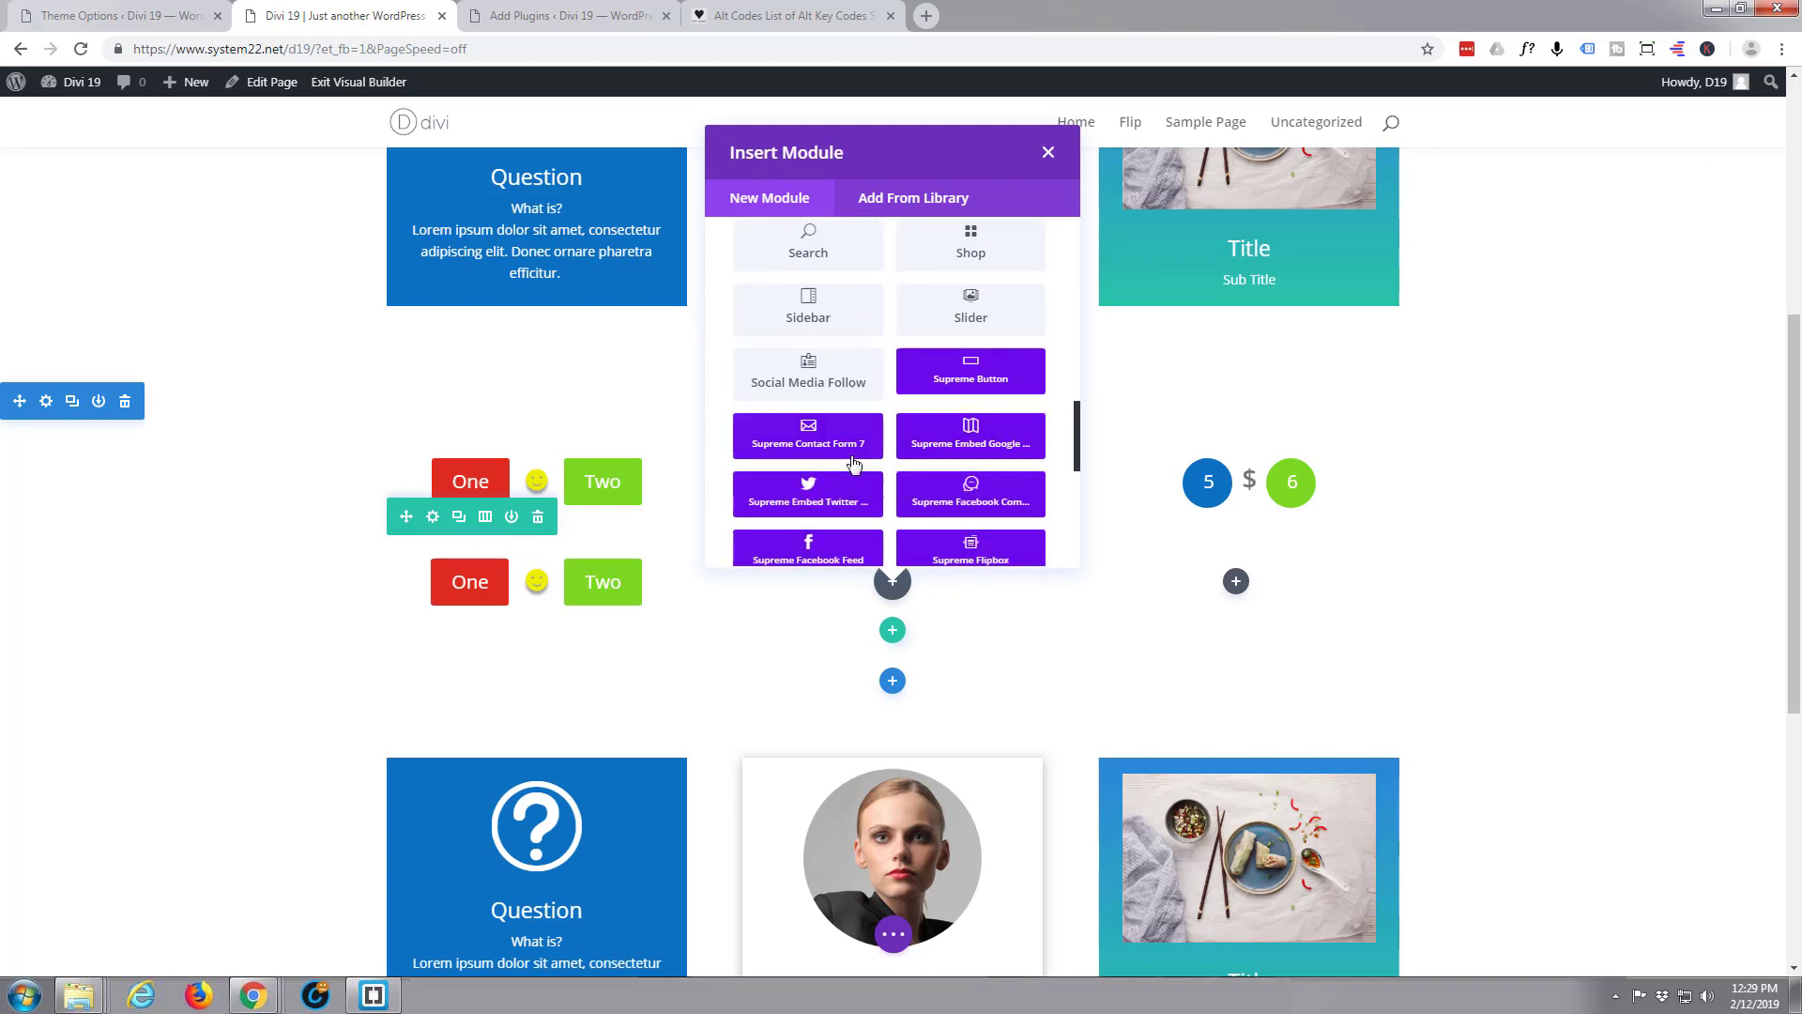
# - Insert a Supreme Button module with buttons labelled Three and Four
pyautogui.click(968, 377)
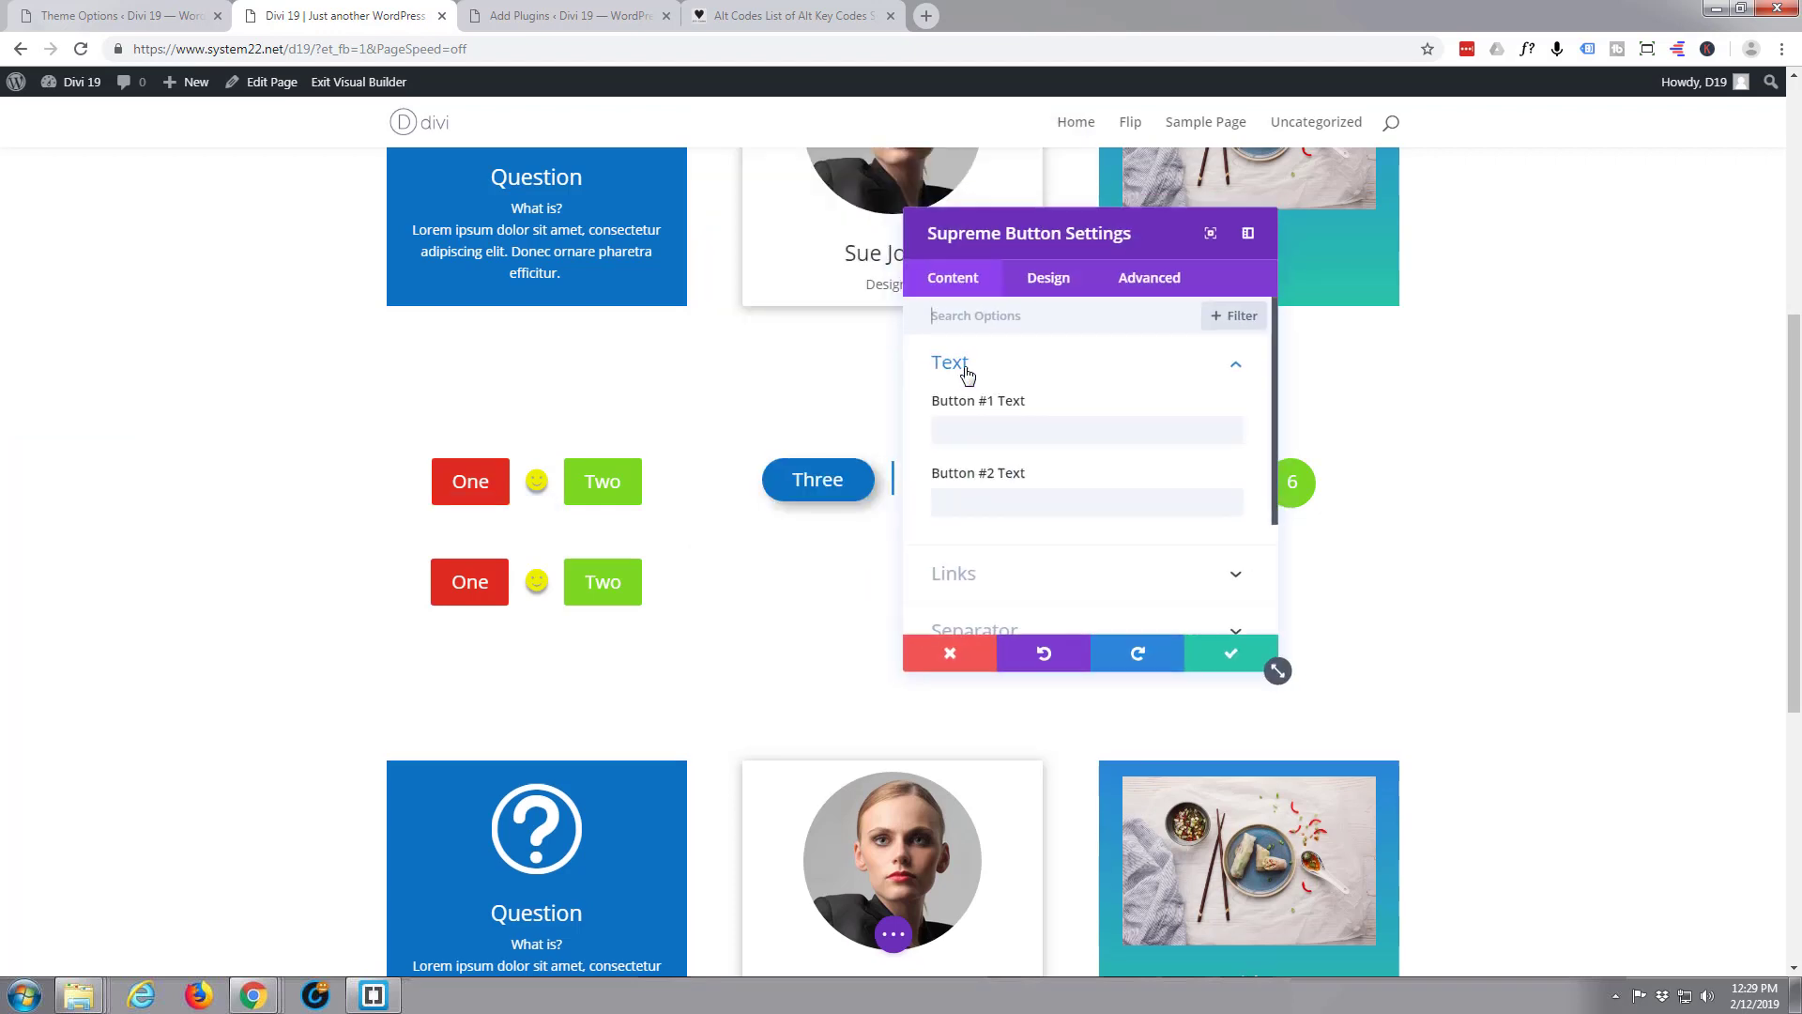
pyautogui.click(965, 433)
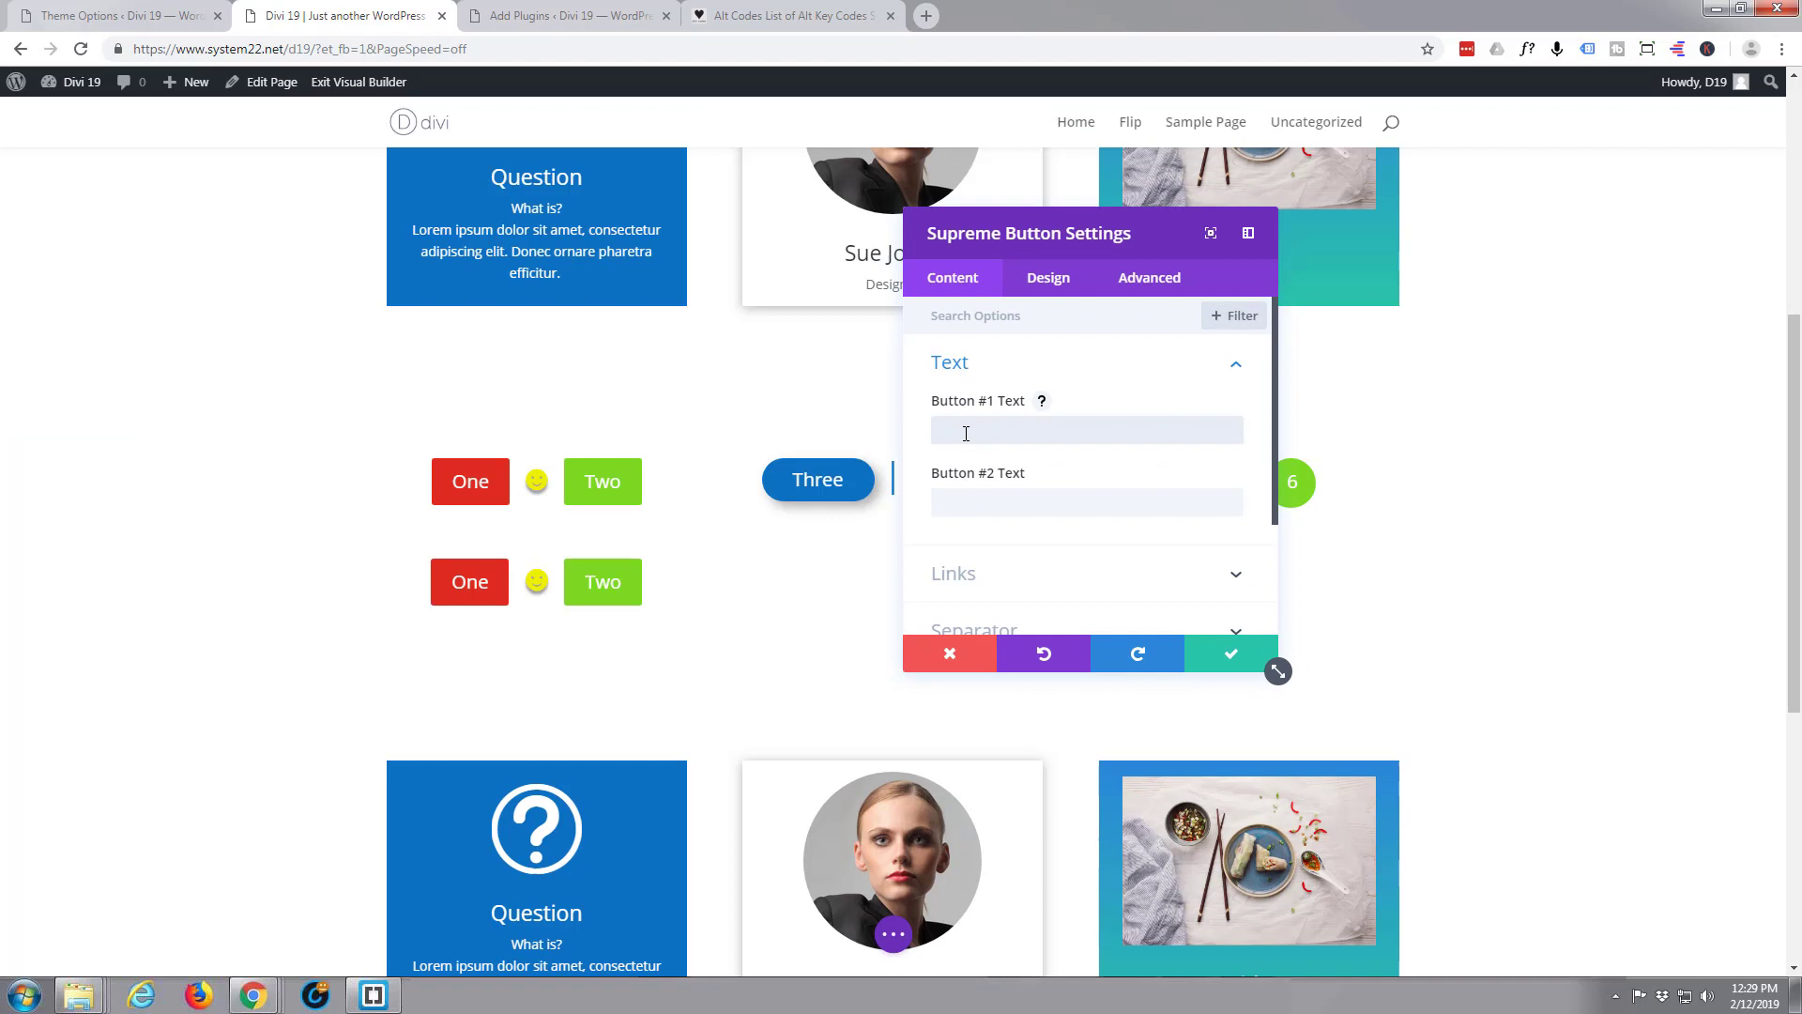
pyautogui.write('Three')
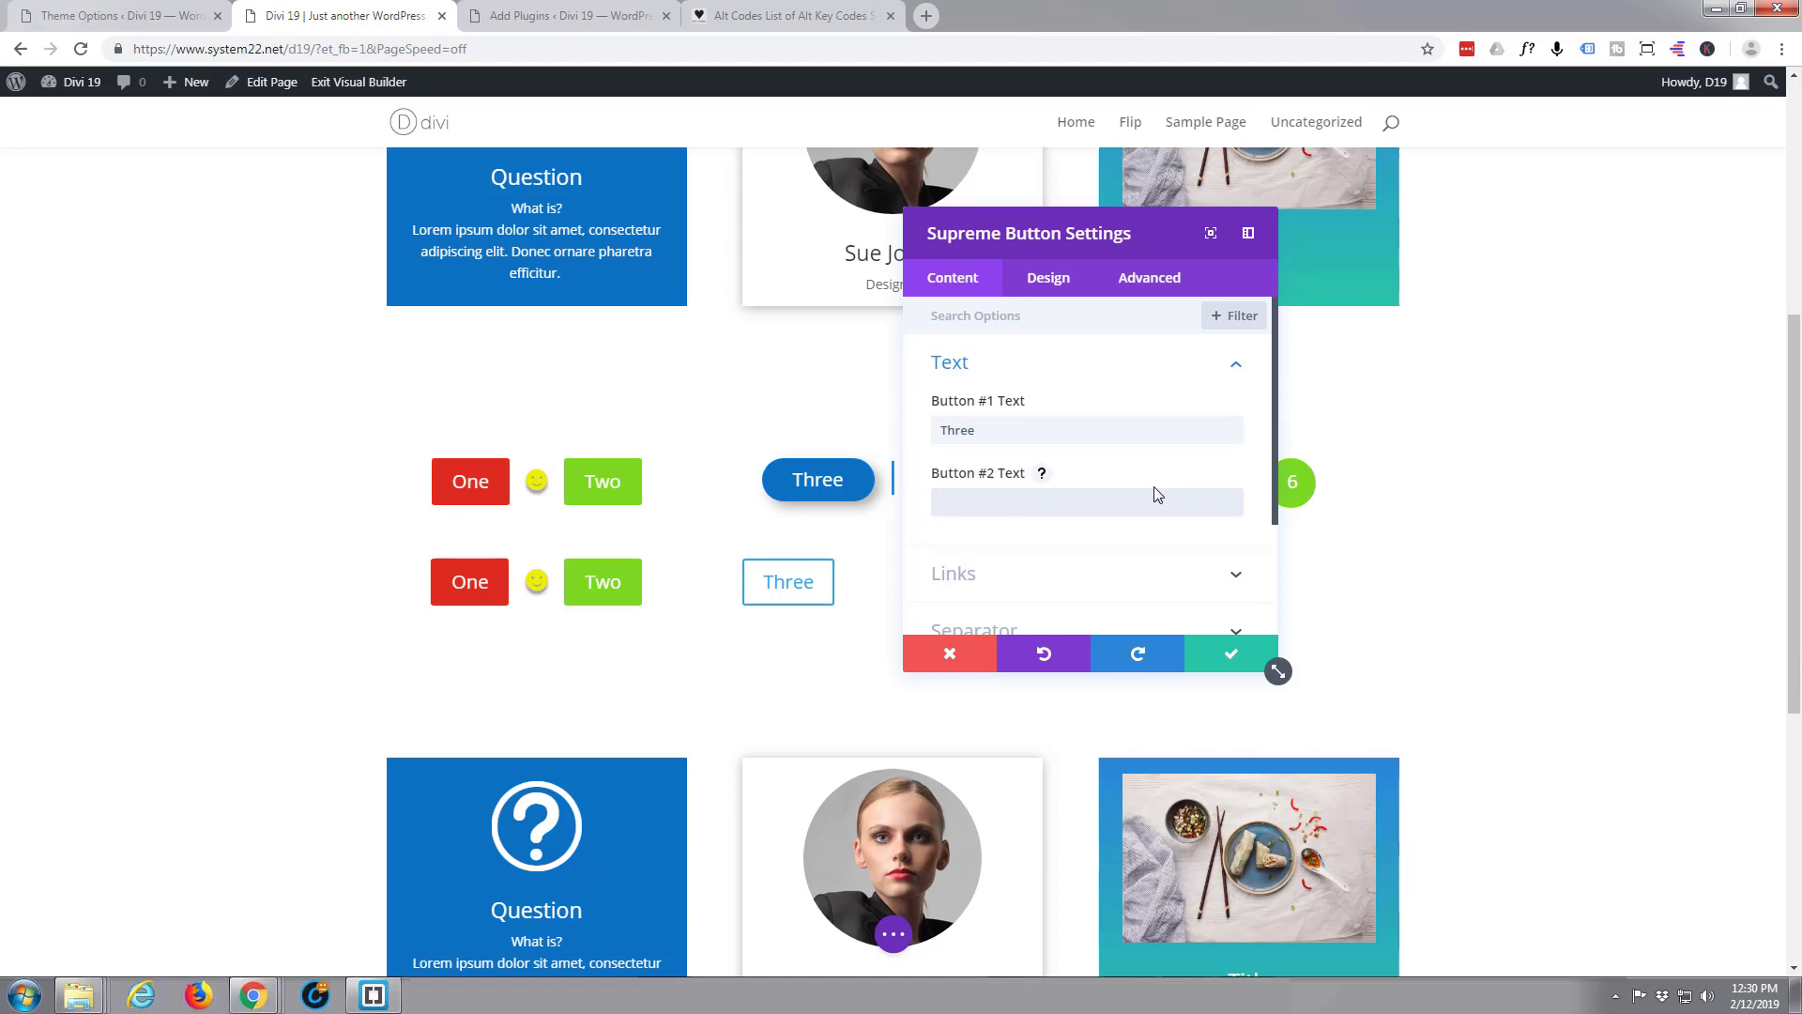
pyautogui.write('Four')
pyautogui.scroll(-2, 1040, 458)
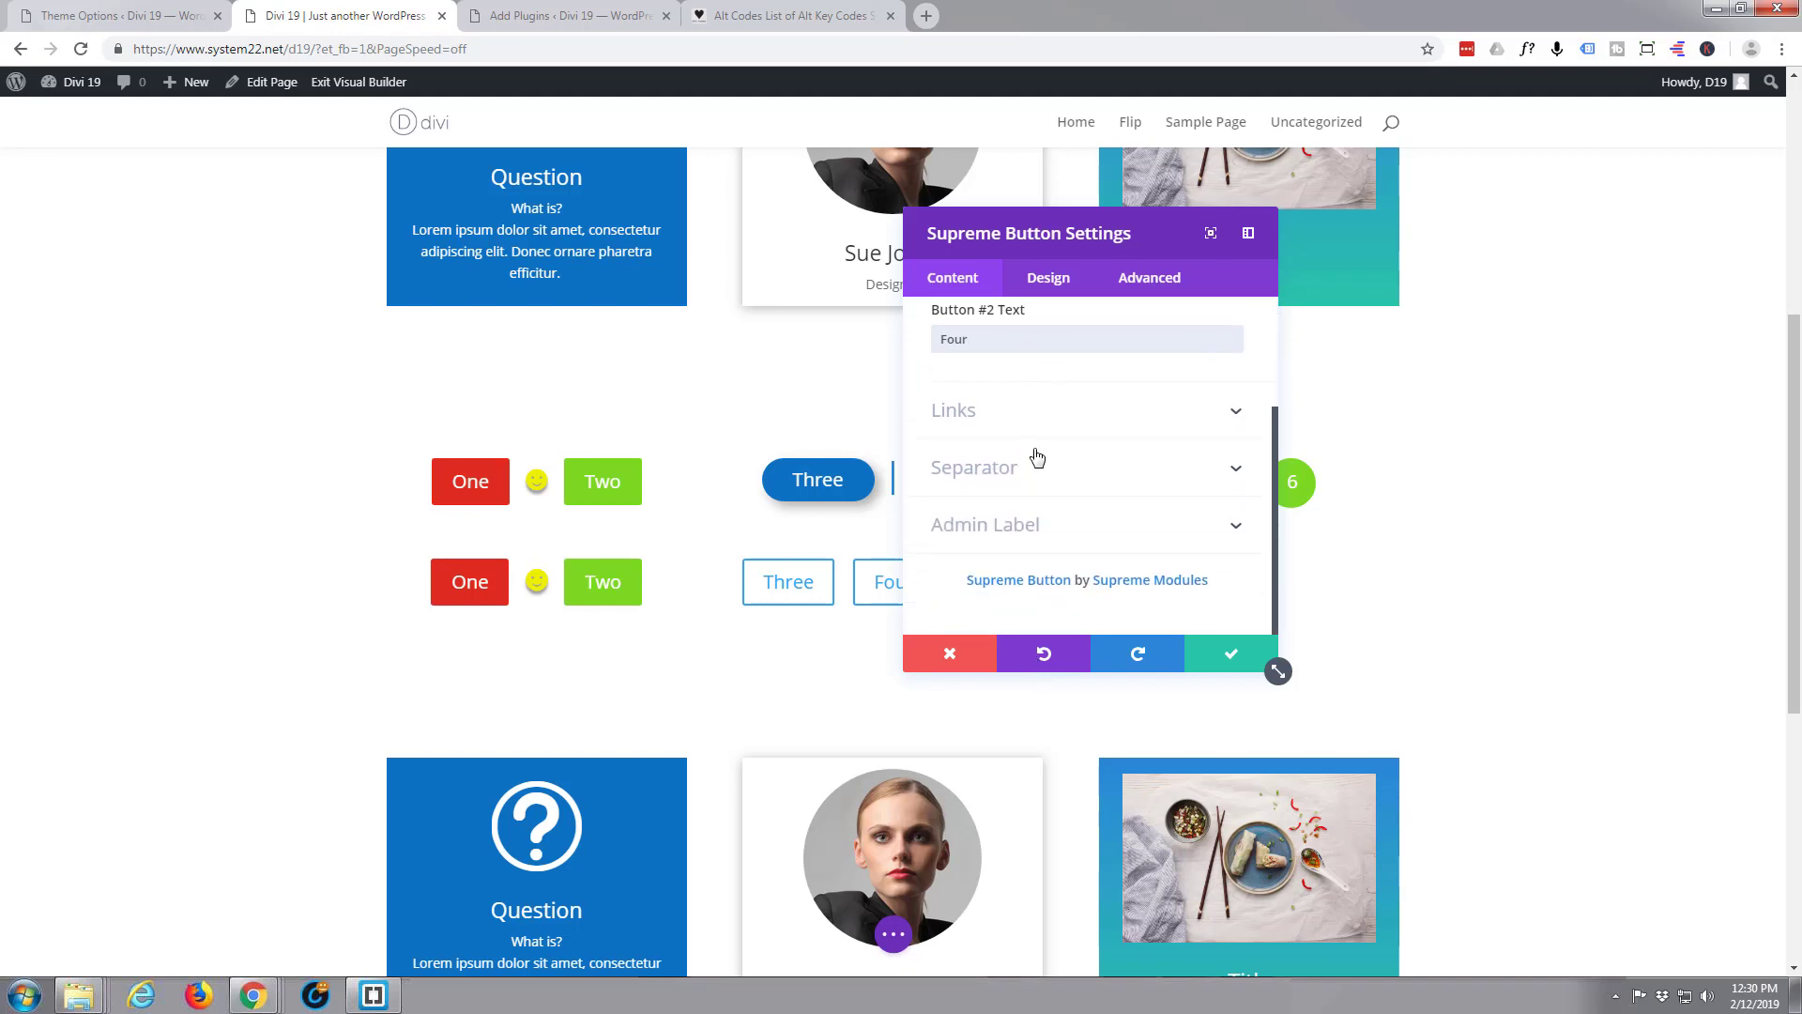
# - Link the Three button to #flip and the Four button to #bottom
pyautogui.click(1087, 412)
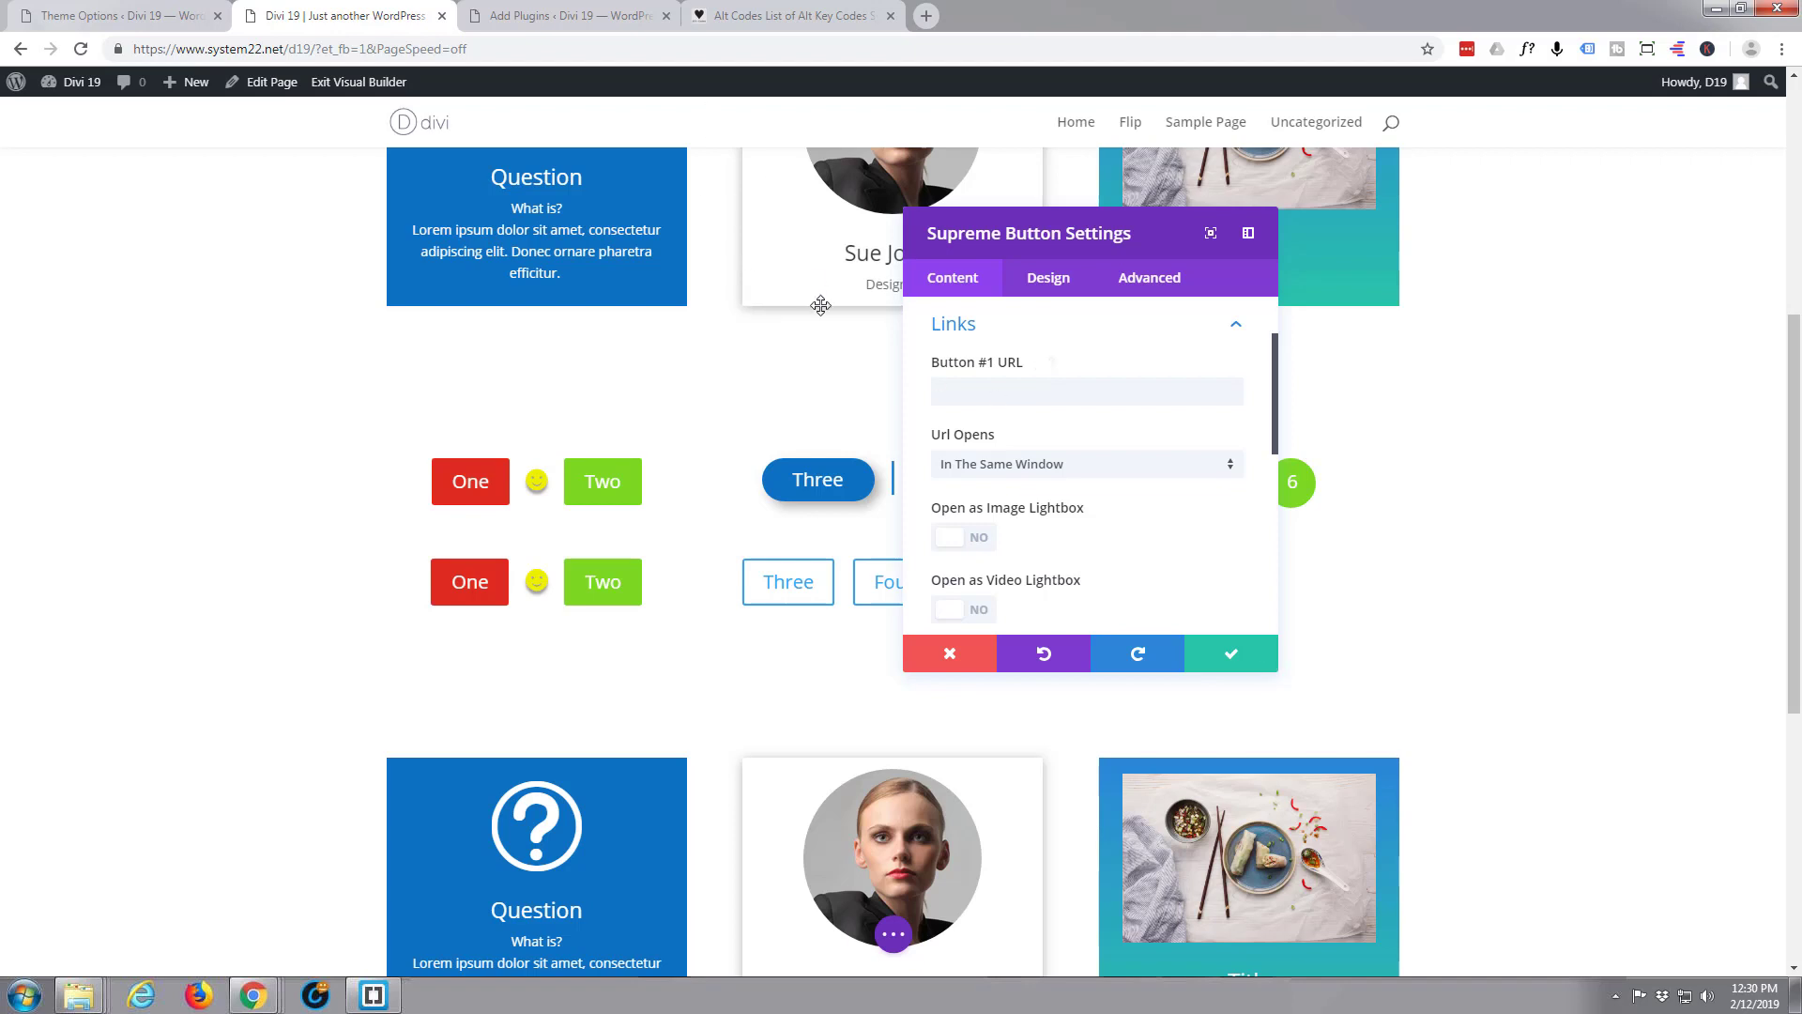
pyautogui.click(1012, 392)
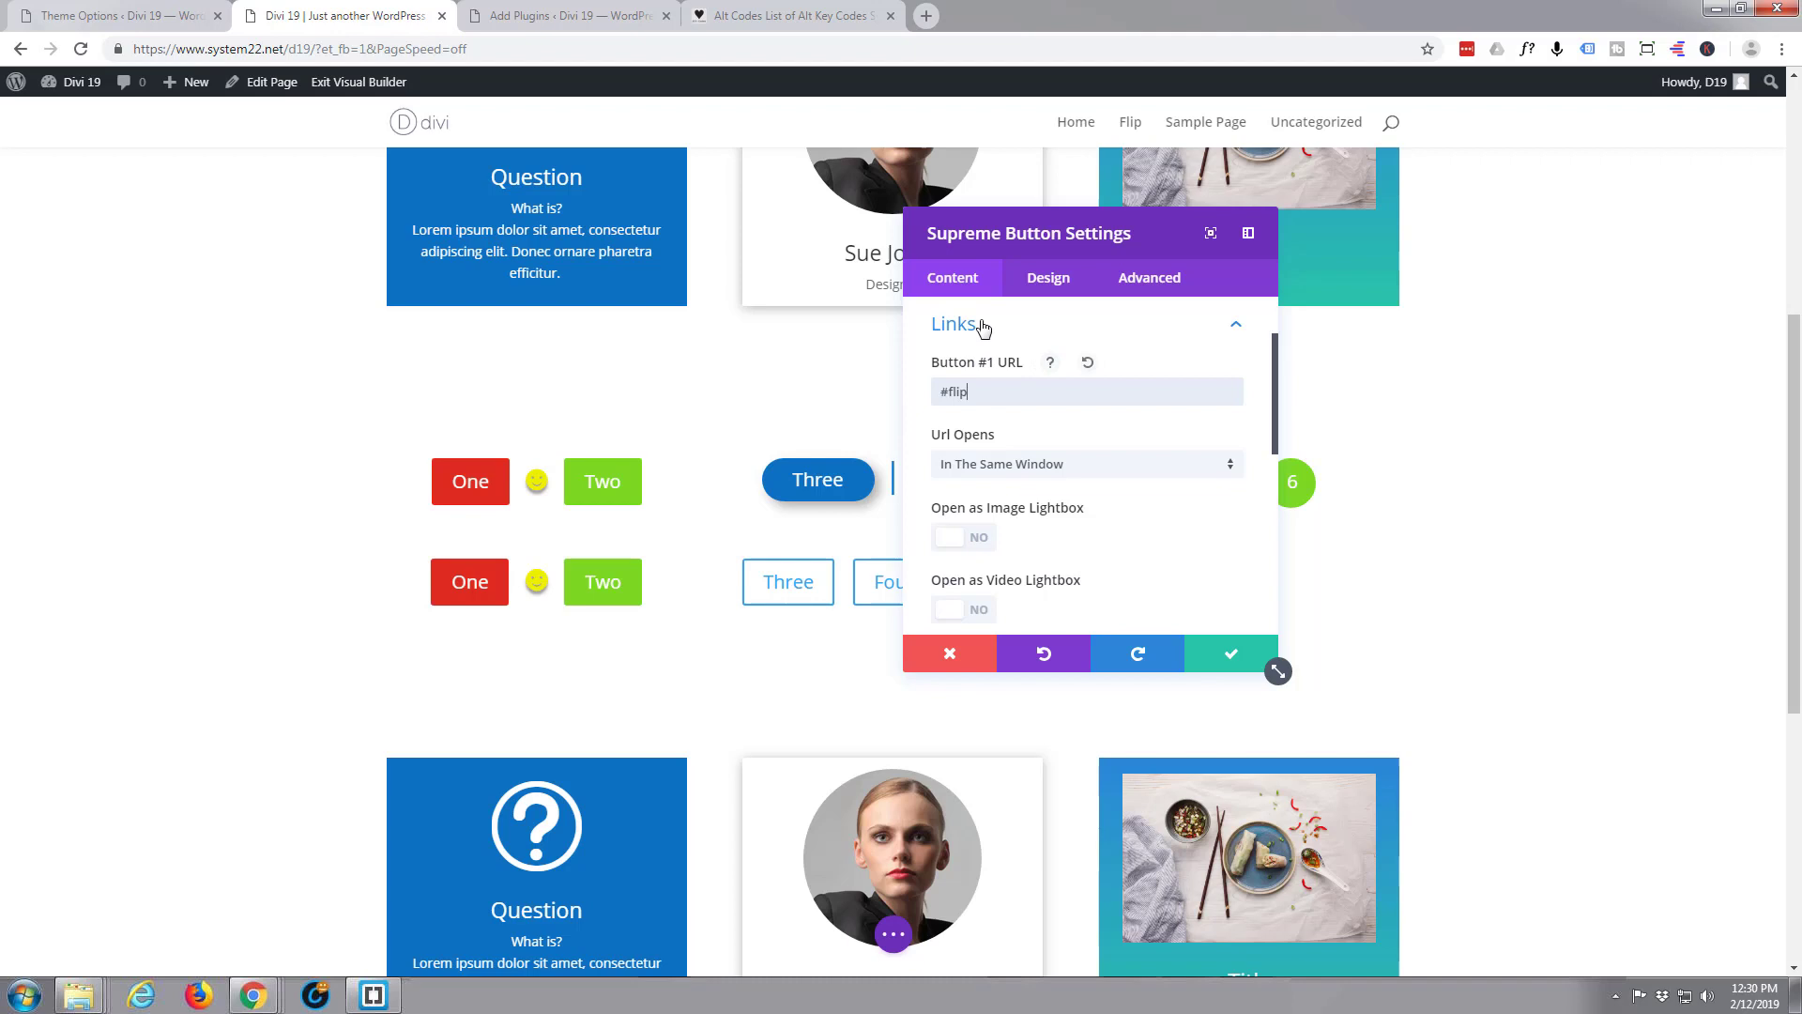
pyautogui.scroll(-5, 1039, 395)
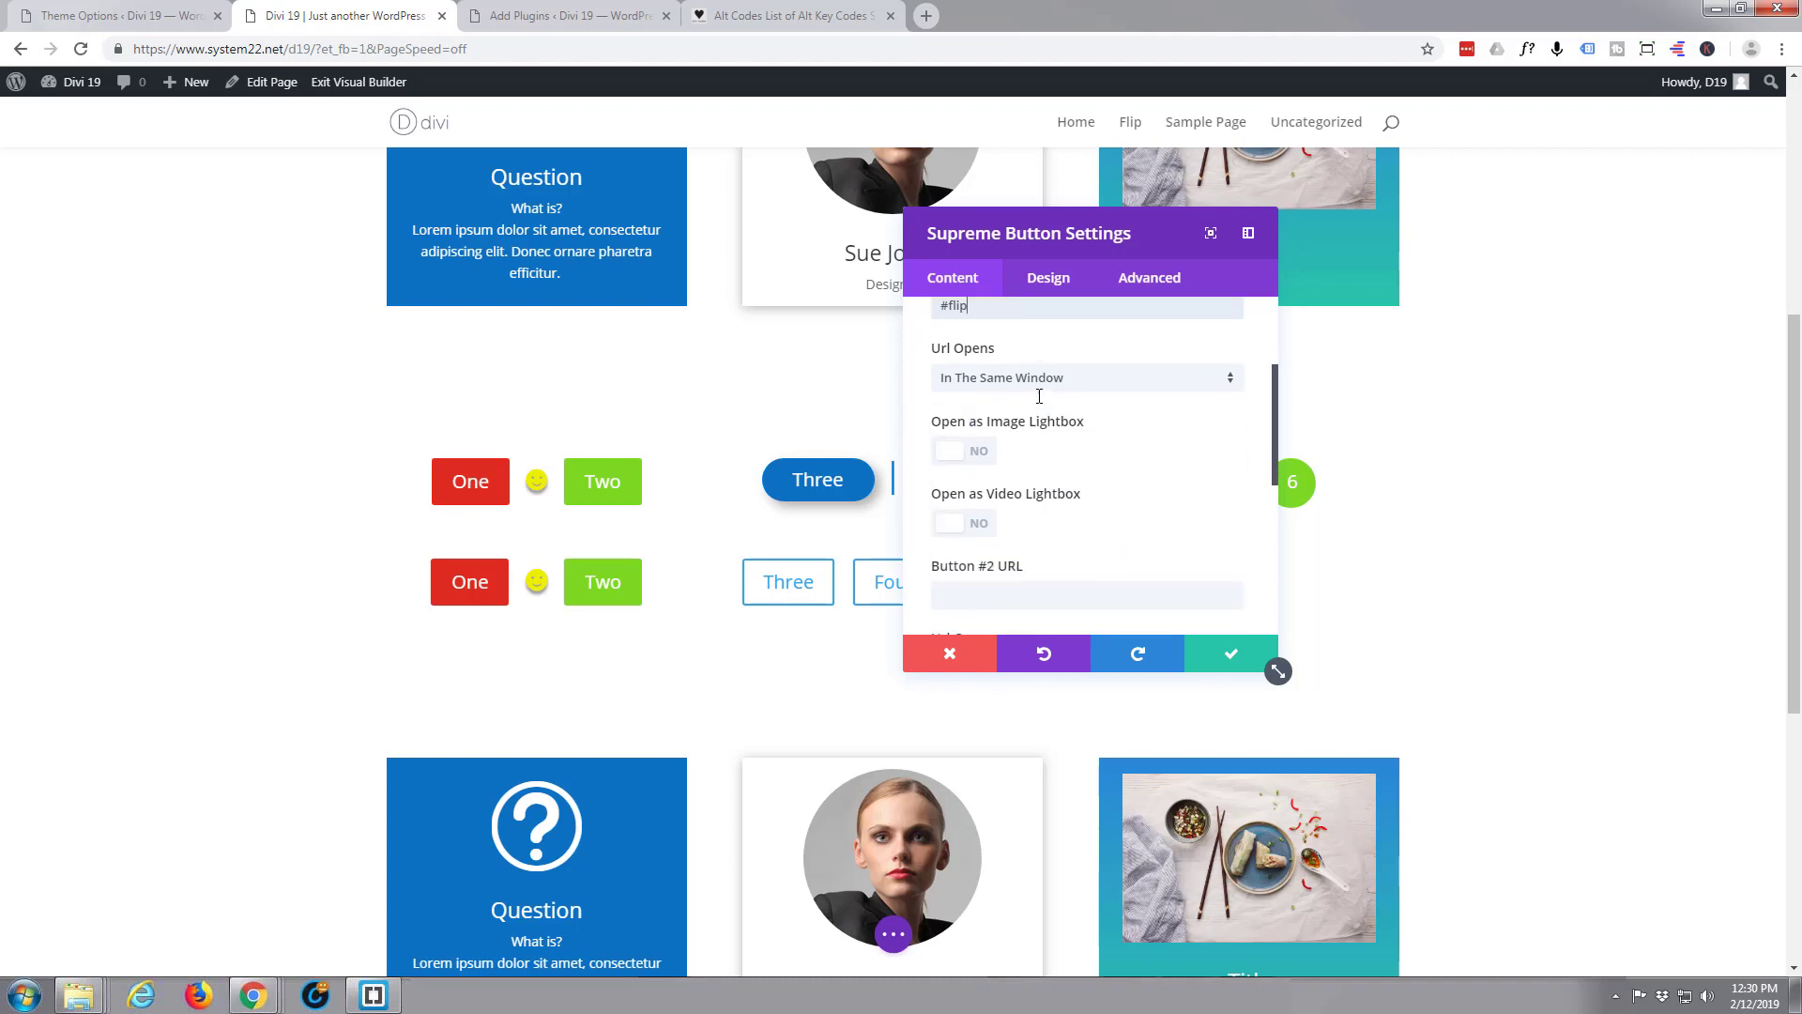
pyautogui.scroll(-3, 1039, 358)
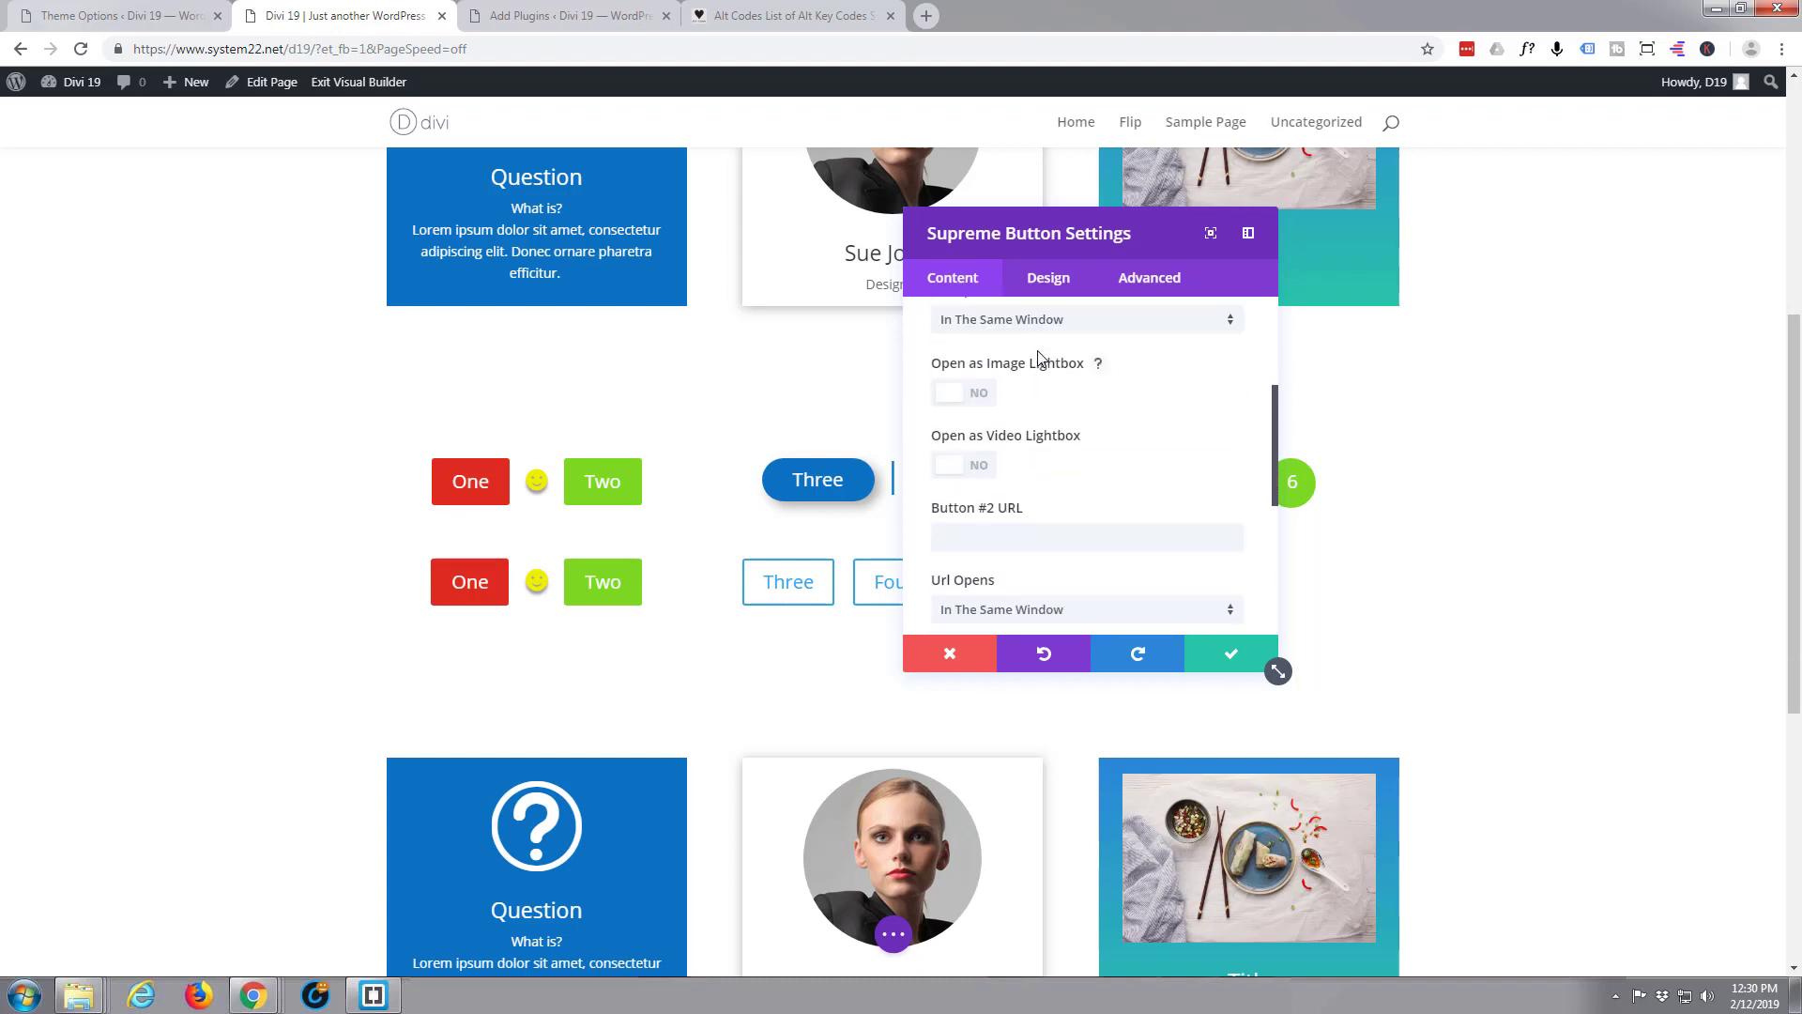
pyautogui.scroll(1, 987, 390)
pyautogui.scroll(2, 1055, 436)
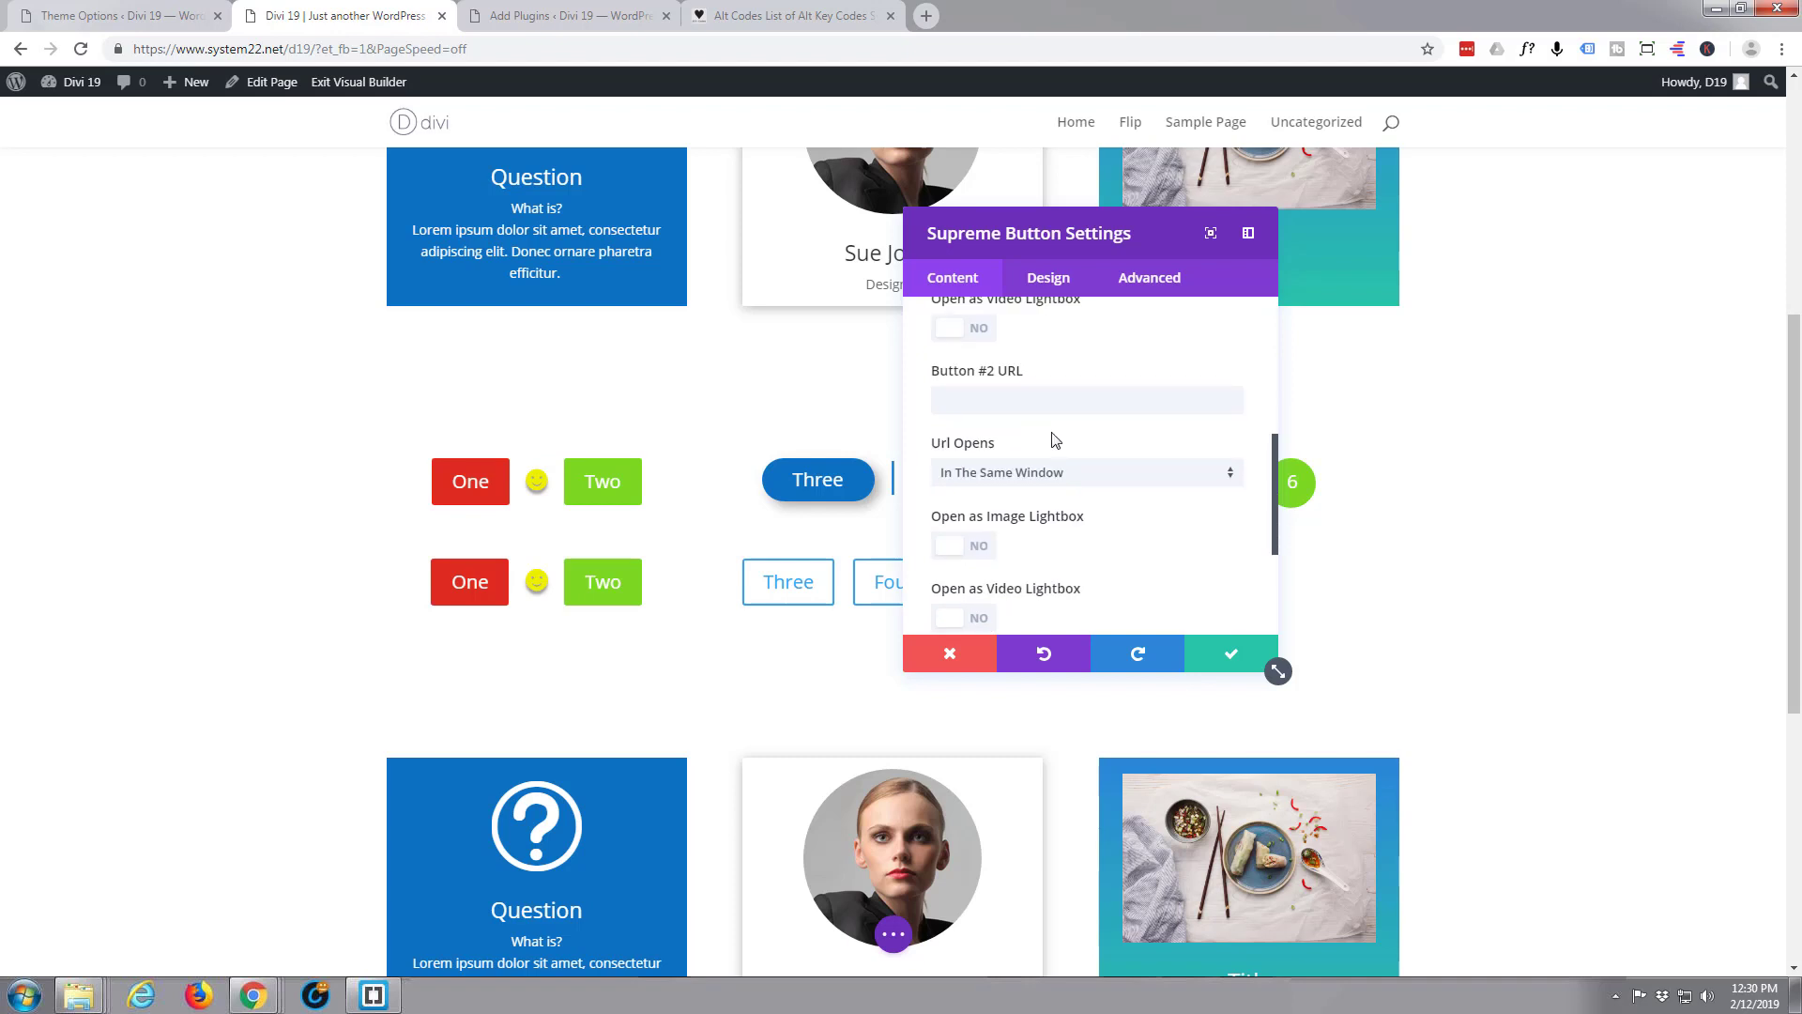
pyautogui.click(962, 406)
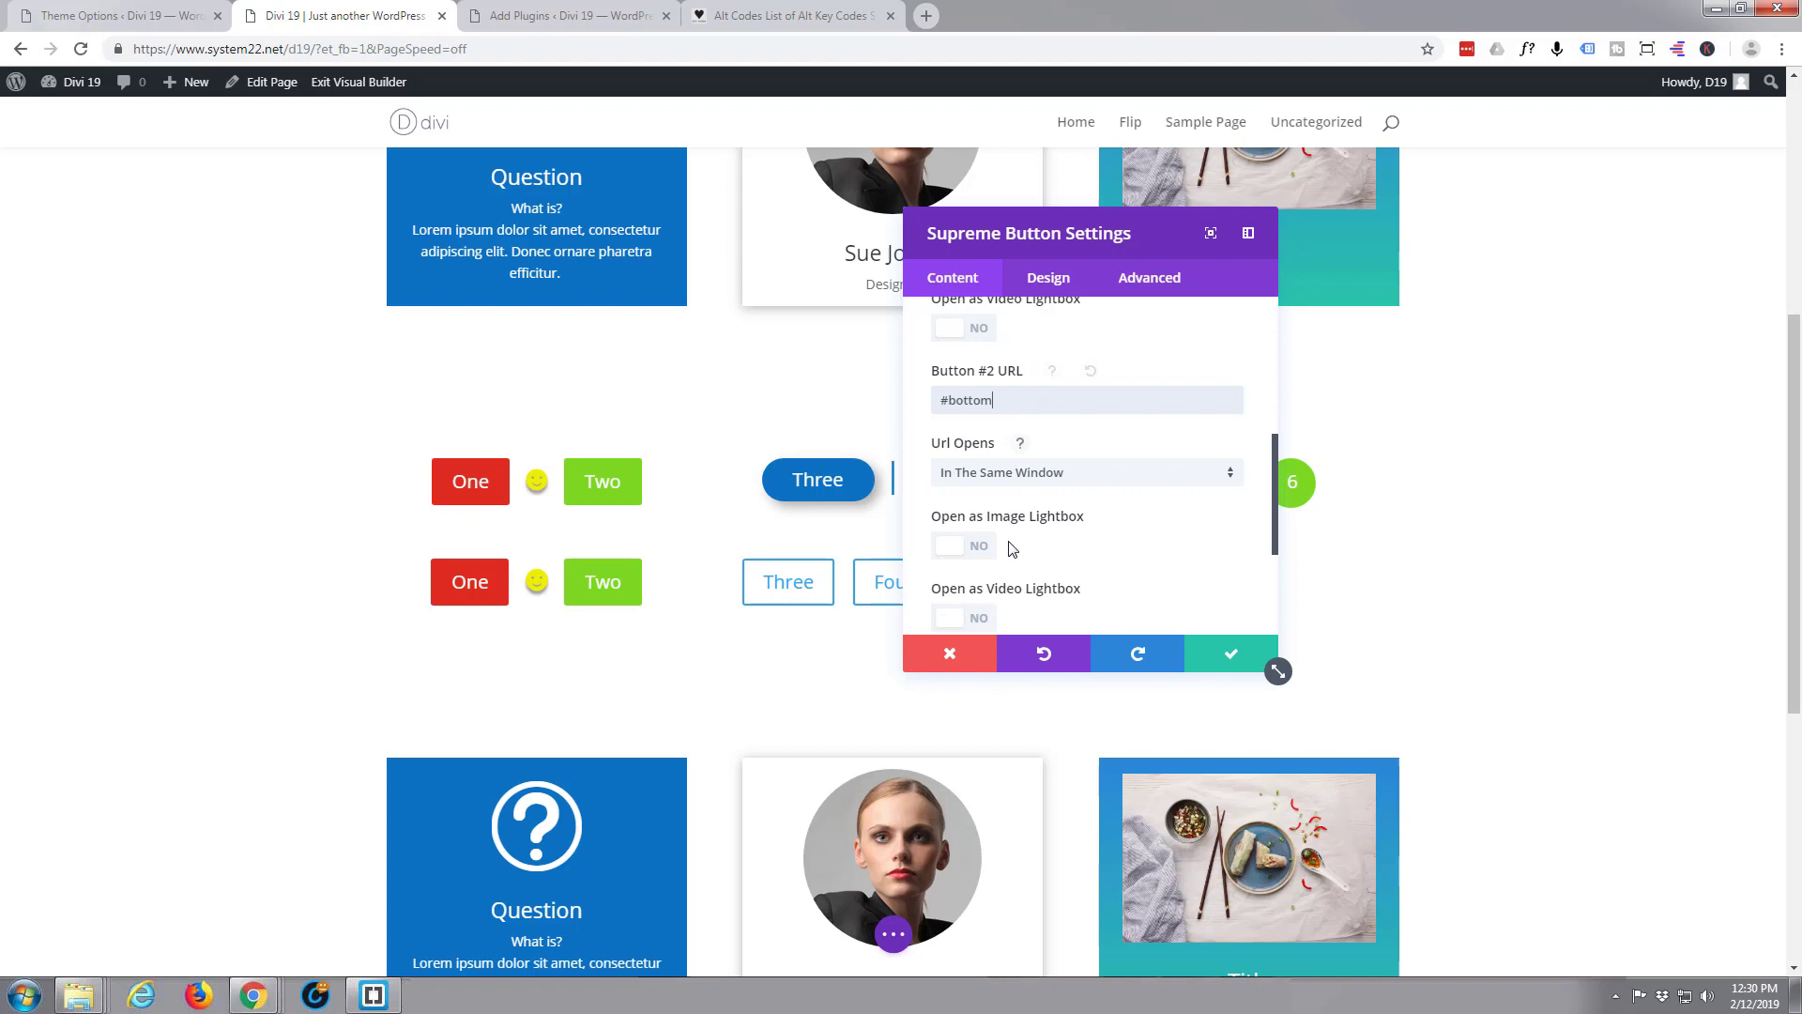
pyautogui.scroll(-2, 1021, 542)
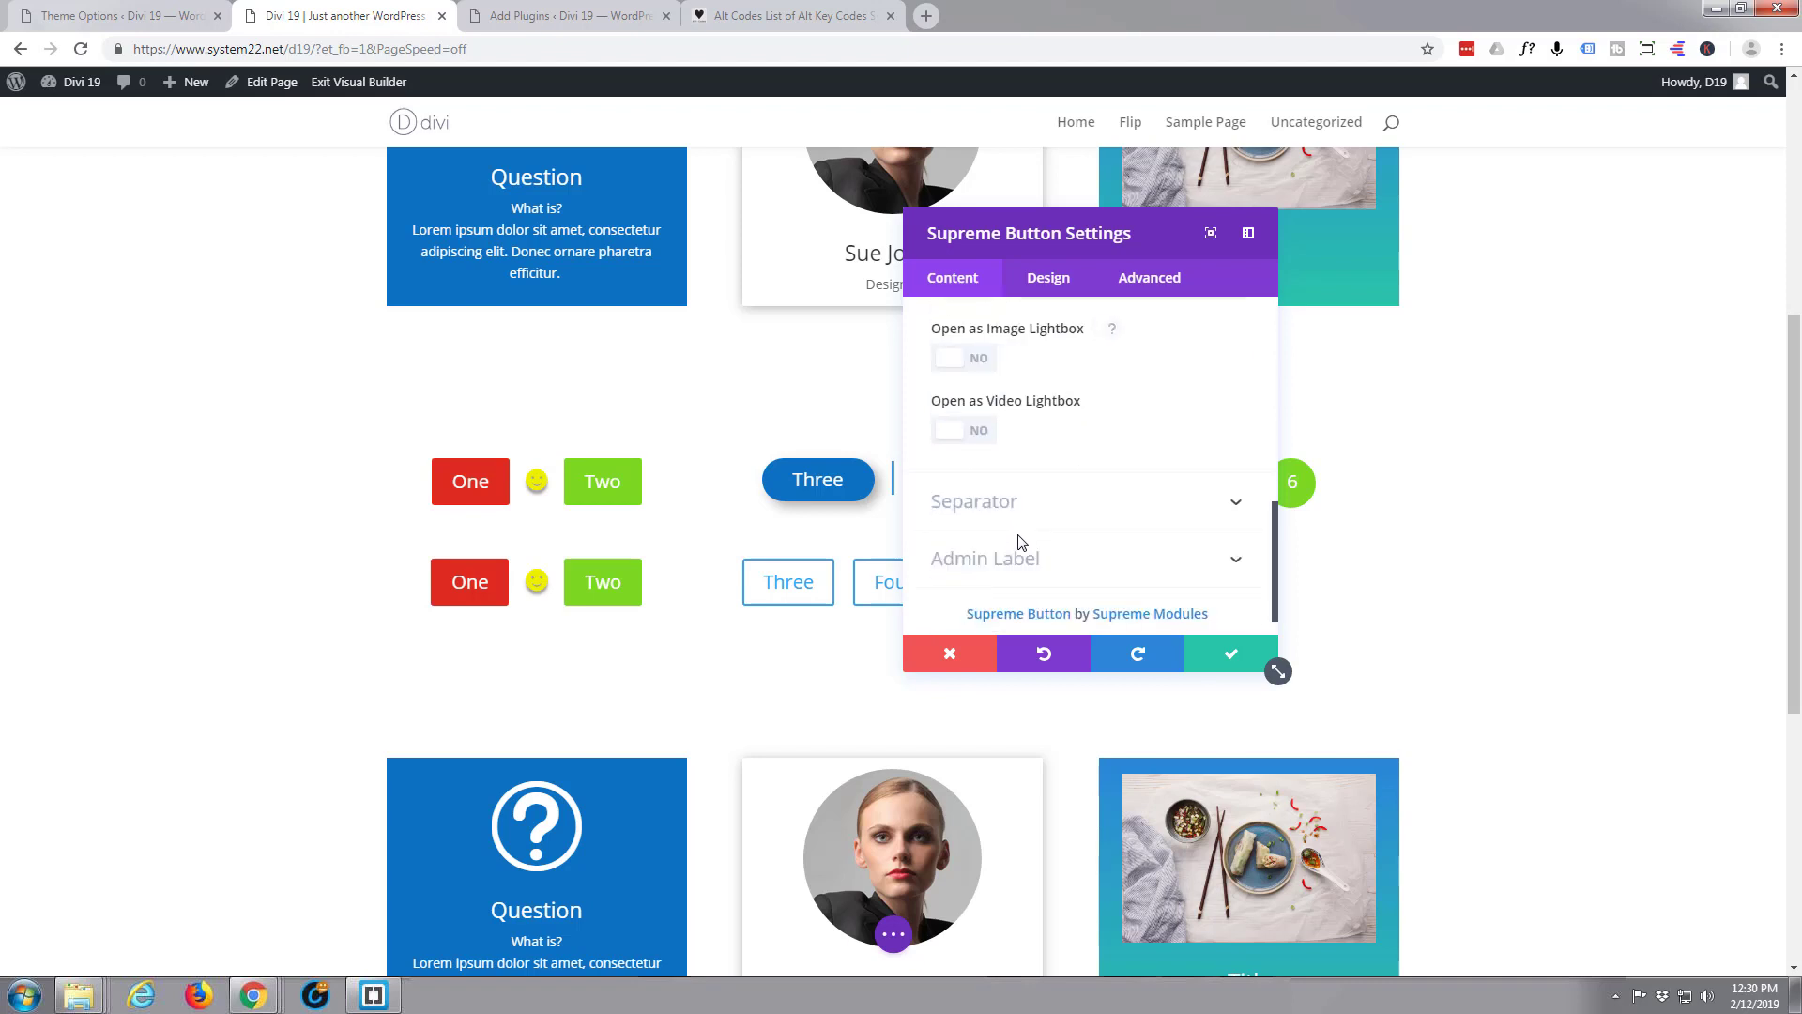
# - Add a '|' separator between the Three and Four buttons
pyautogui.moveTo(1119, 232); pyautogui.dragTo(1373, 240)
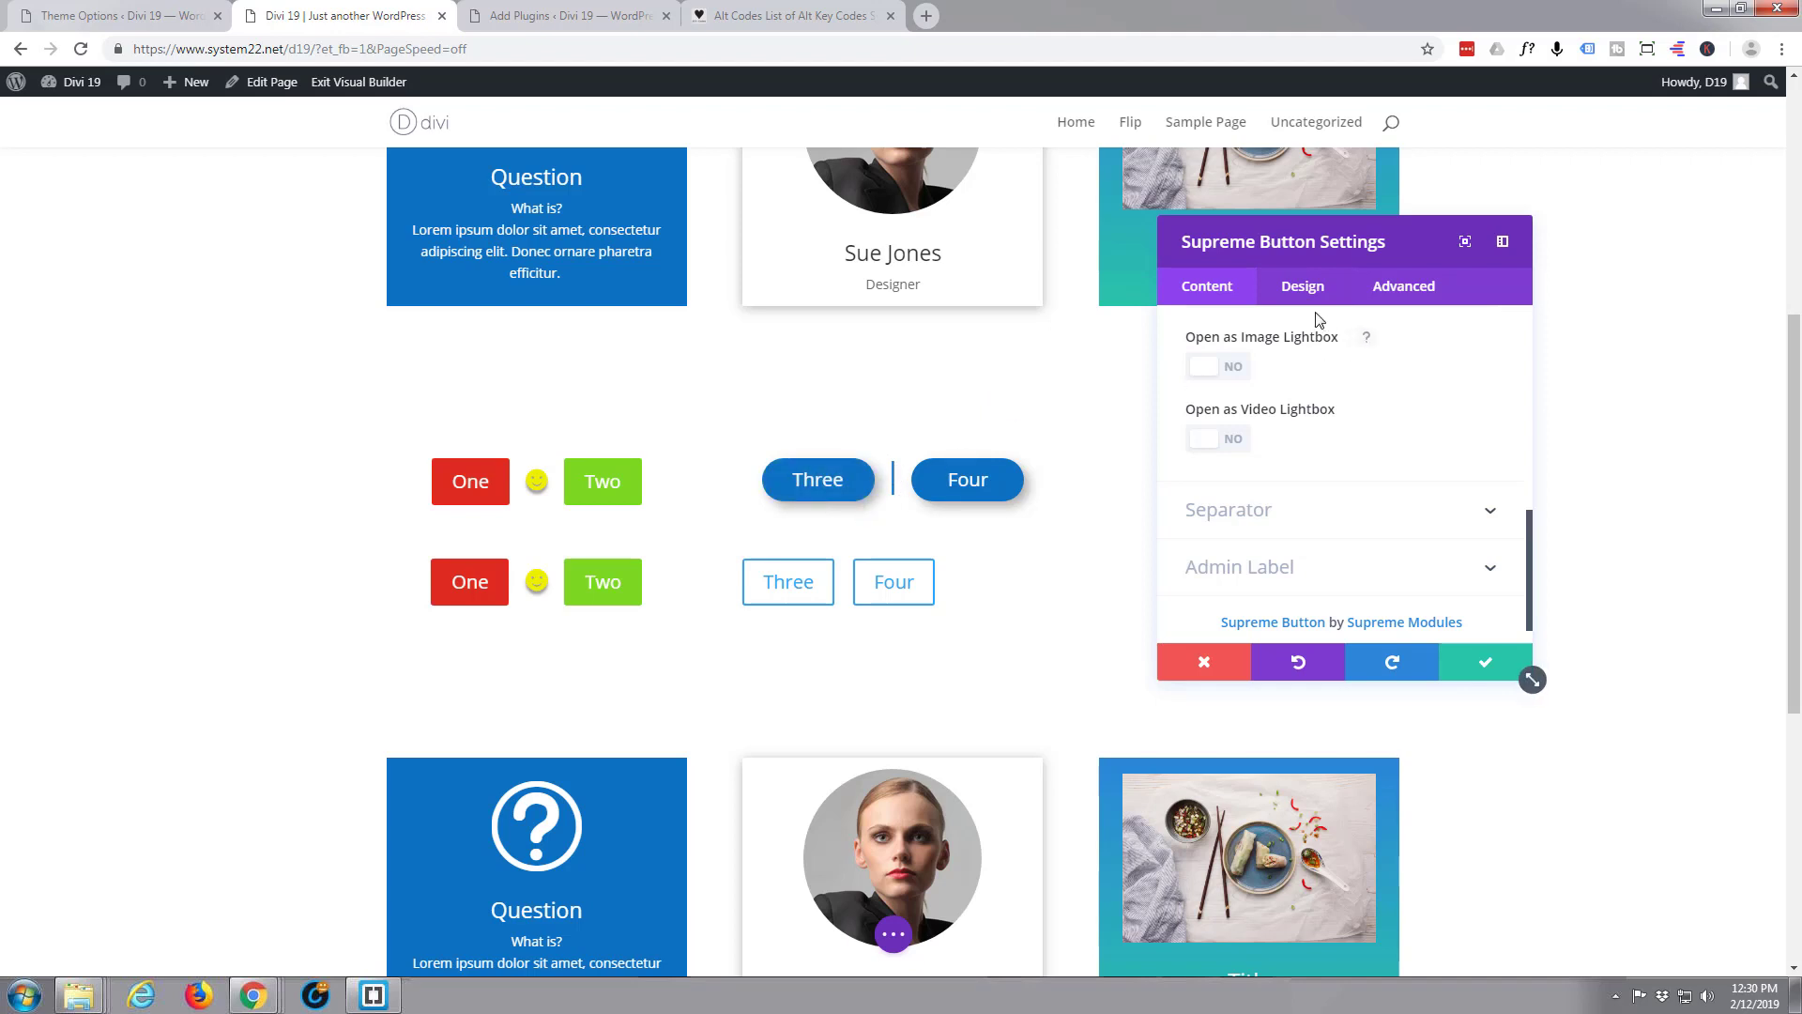
pyautogui.click(1249, 514)
pyautogui.click(1228, 395)
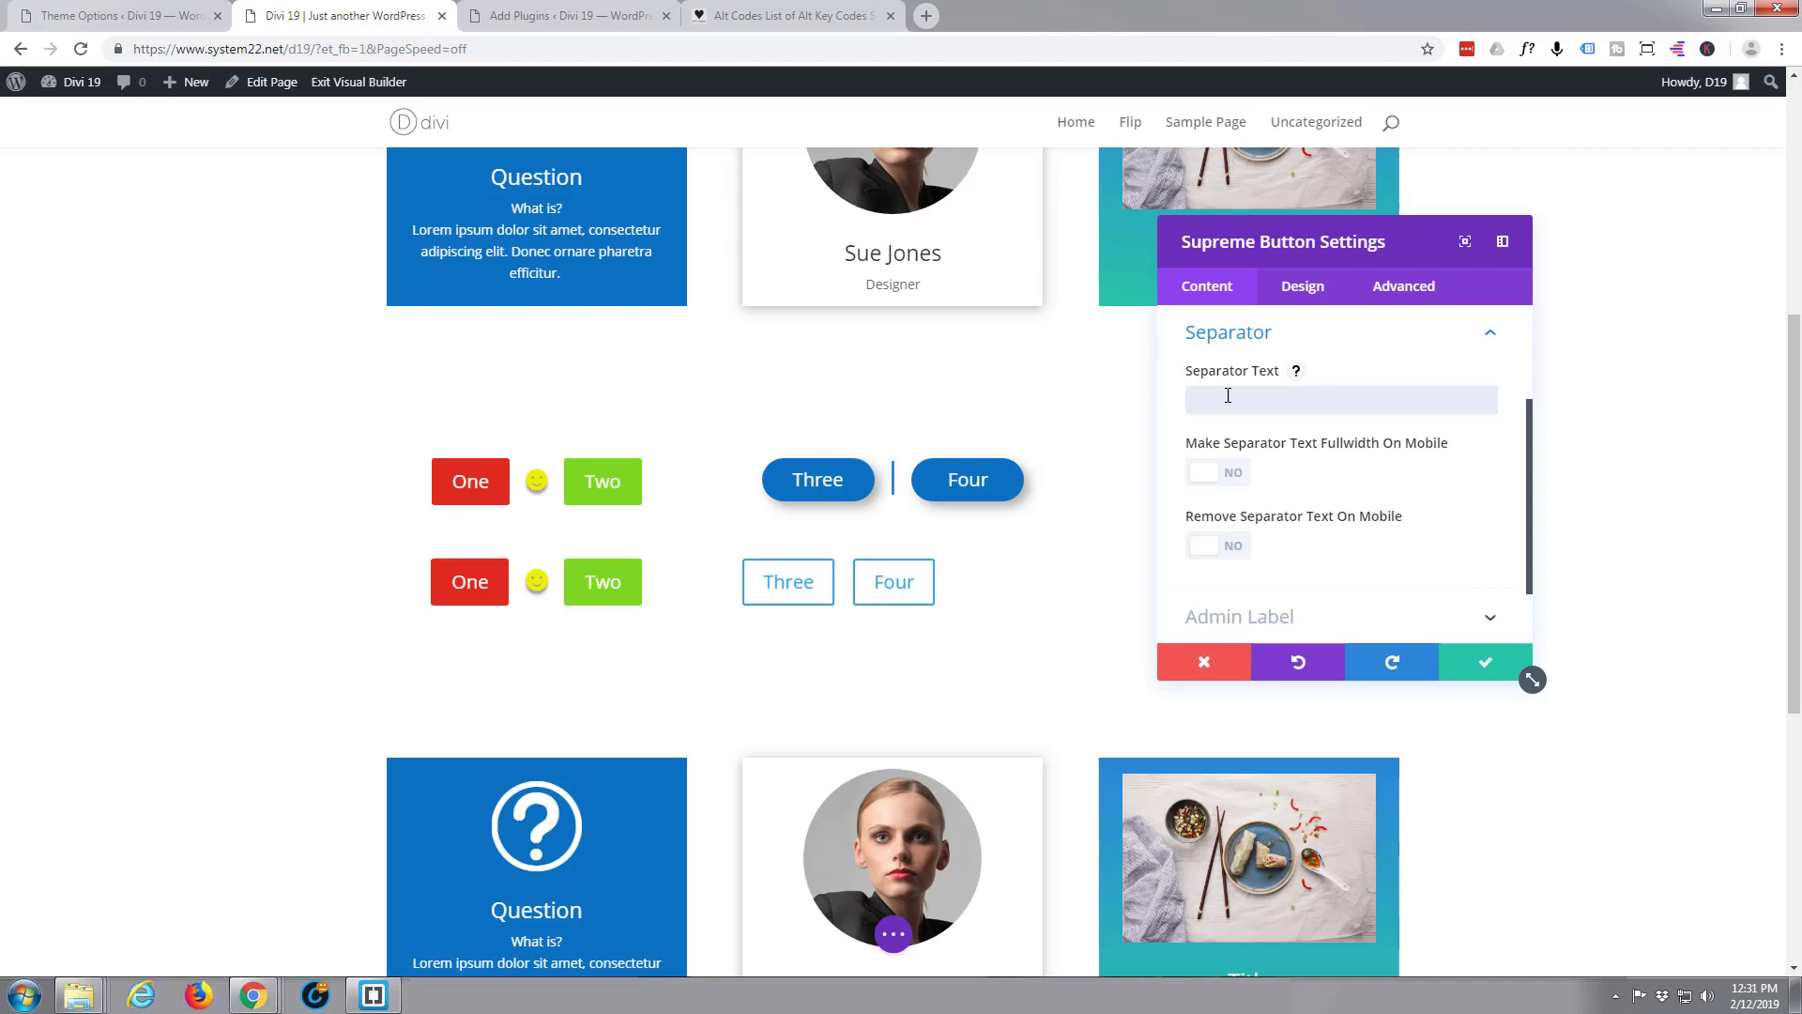
pyautogui.write('|')
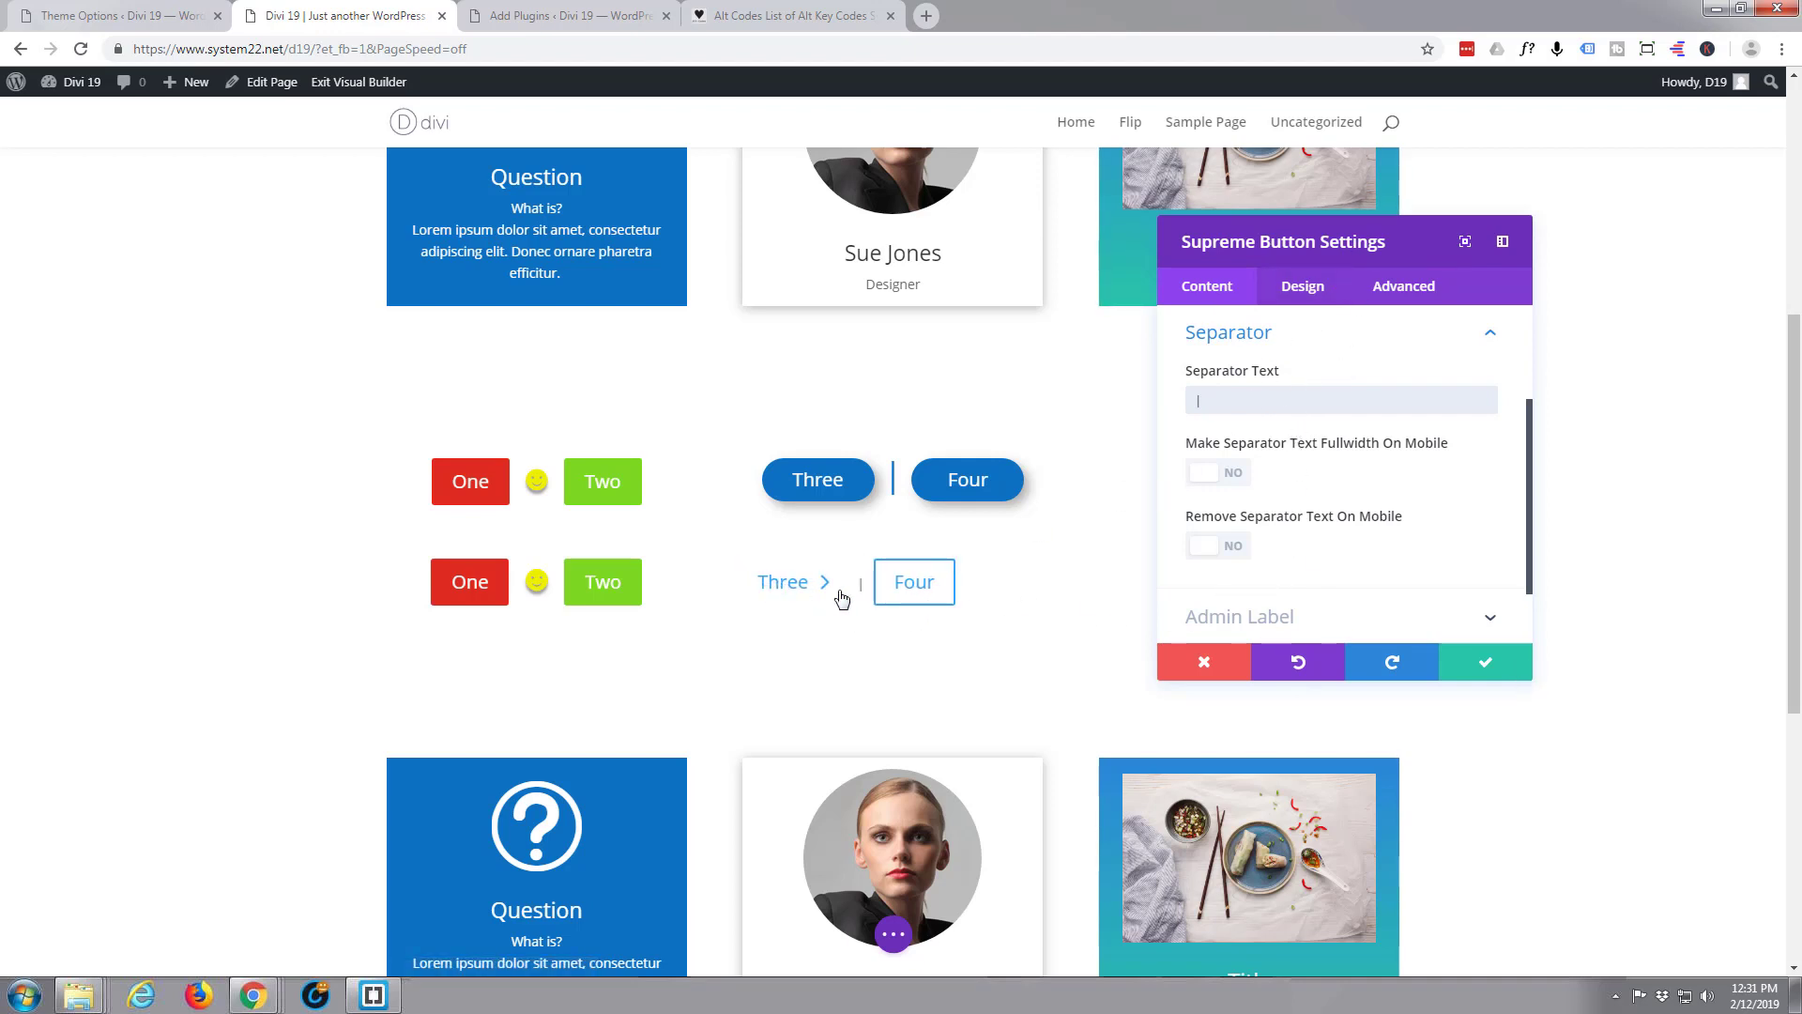
# - Set the Three and Four buttons' Button Alignment to center
pyautogui.click(1316, 288)
pyautogui.click(1296, 322)
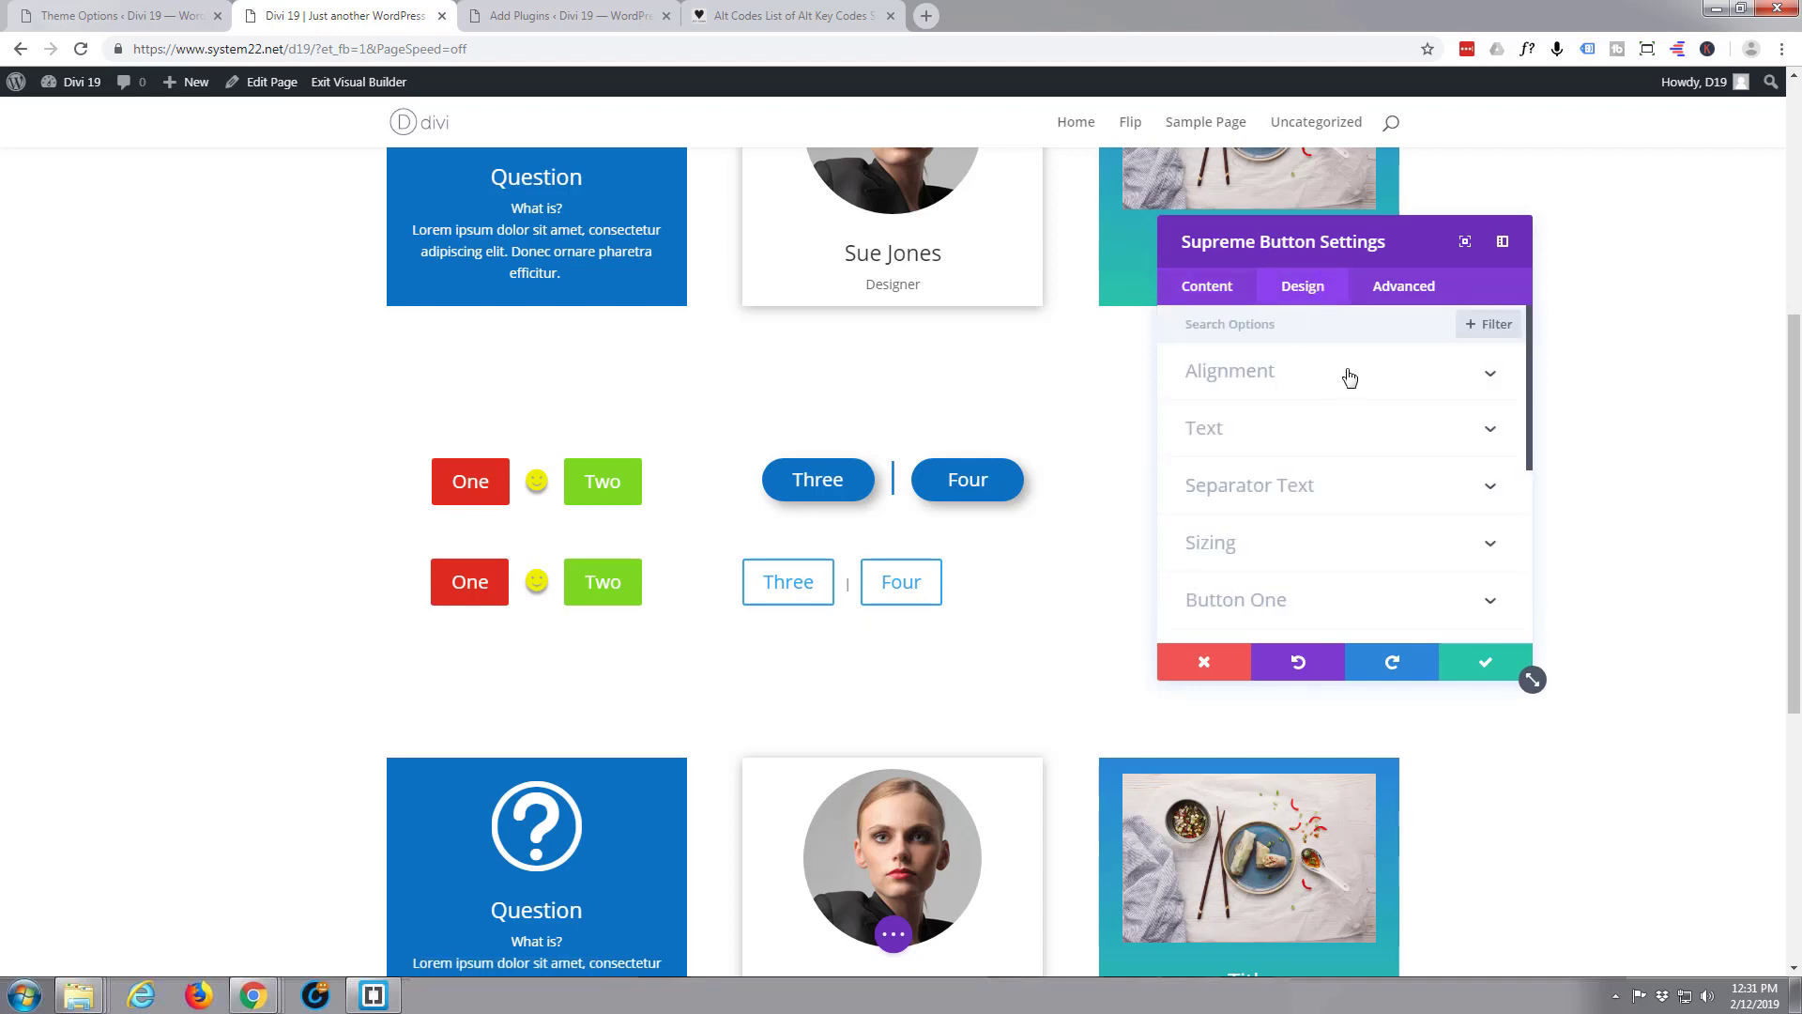
pyautogui.click(1328, 380)
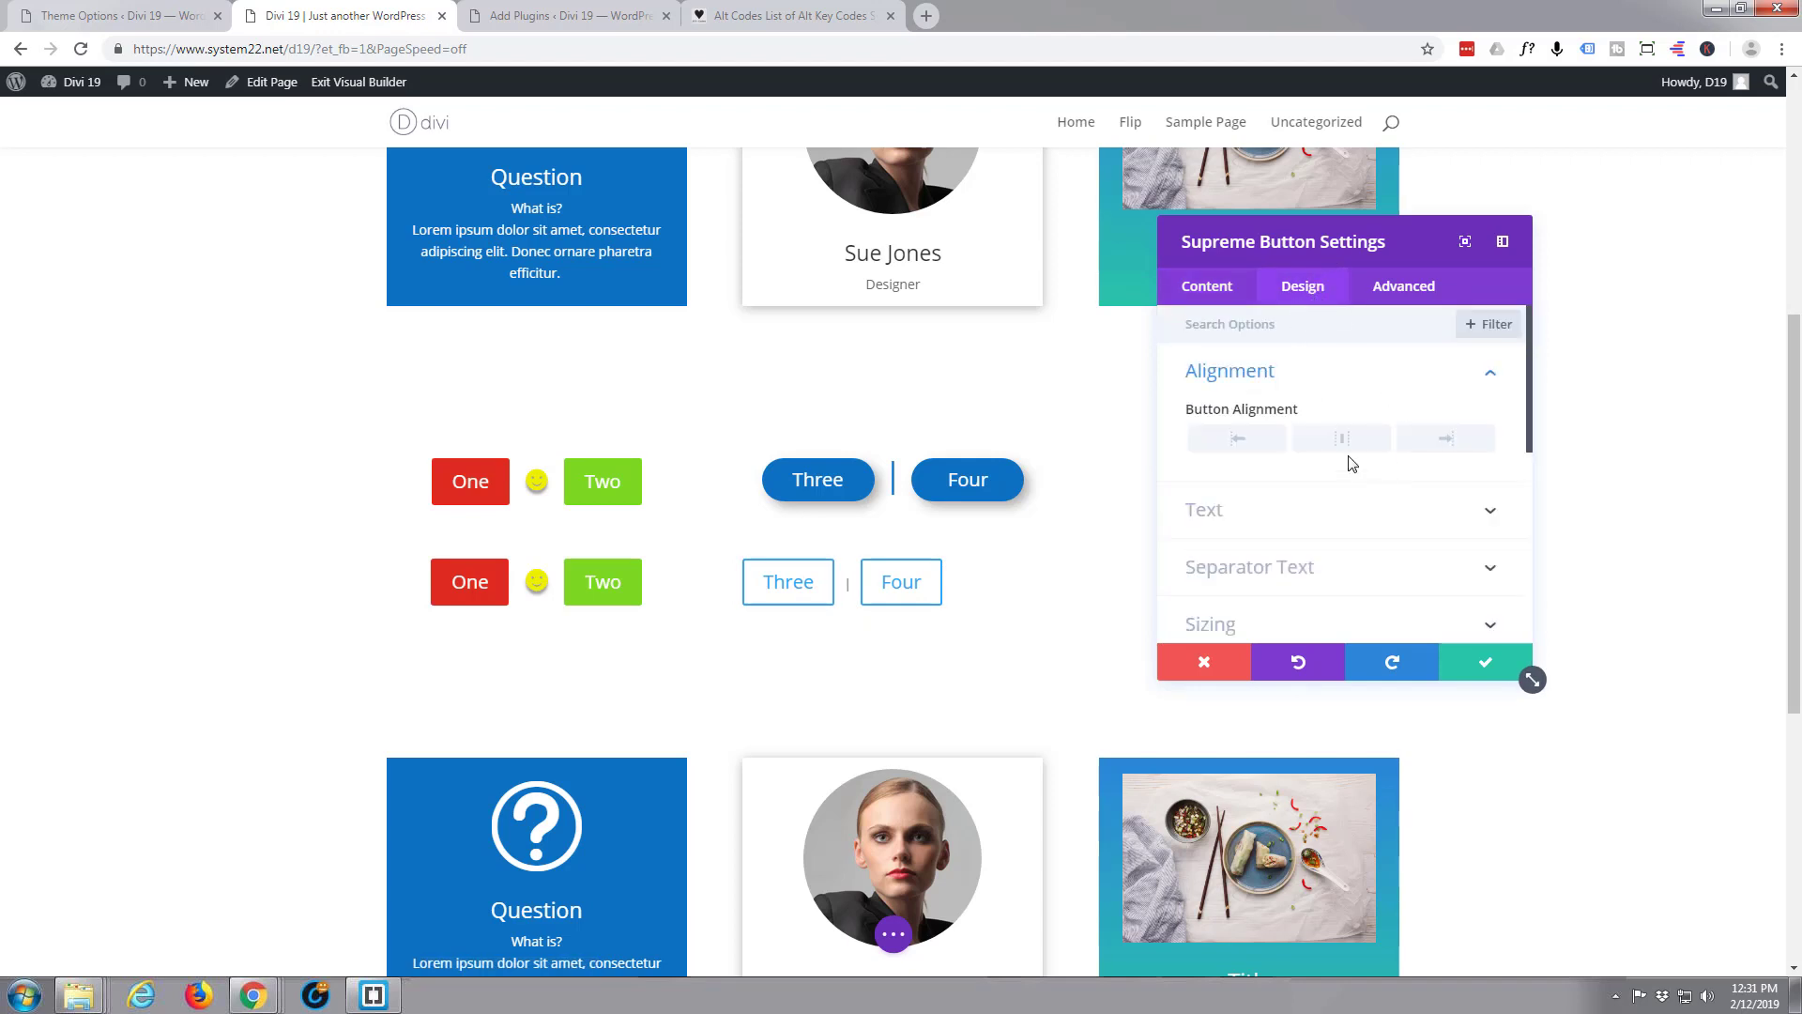
pyautogui.click(1348, 440)
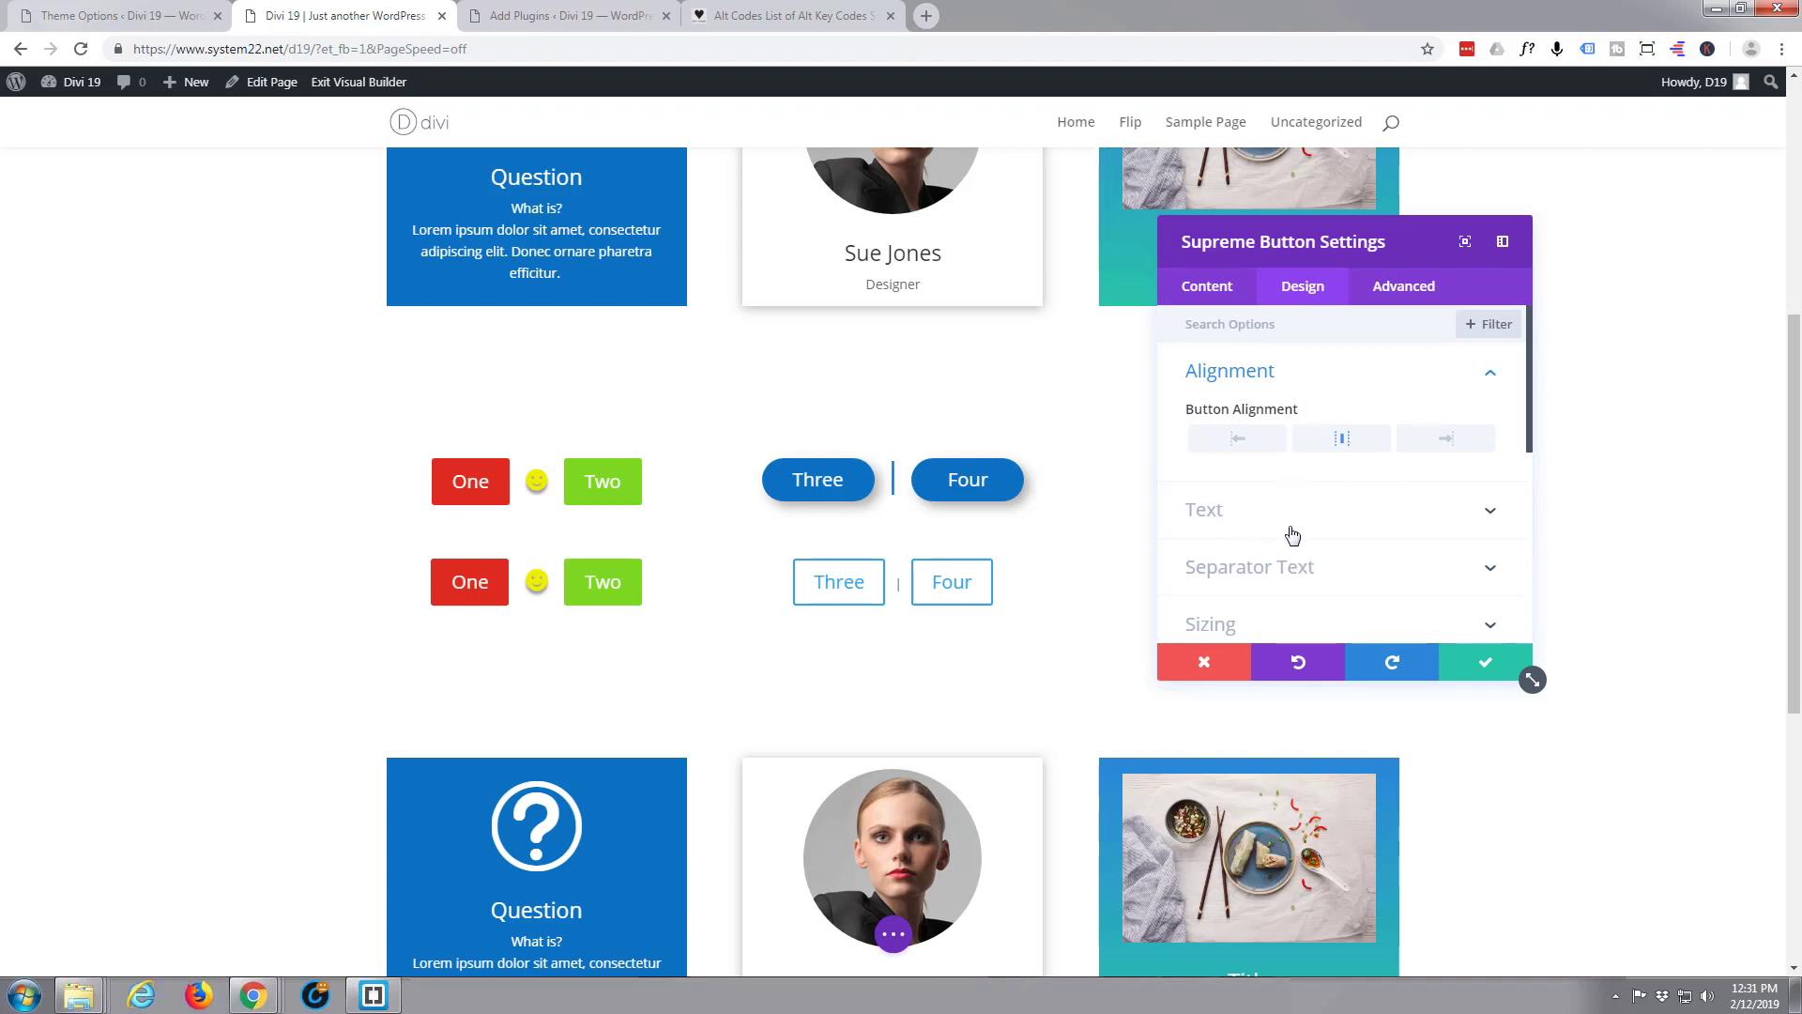
# - Browse the Separator Font list, leaving the font at Default
pyautogui.scroll(-1, 1292, 530)
pyautogui.click(1293, 475)
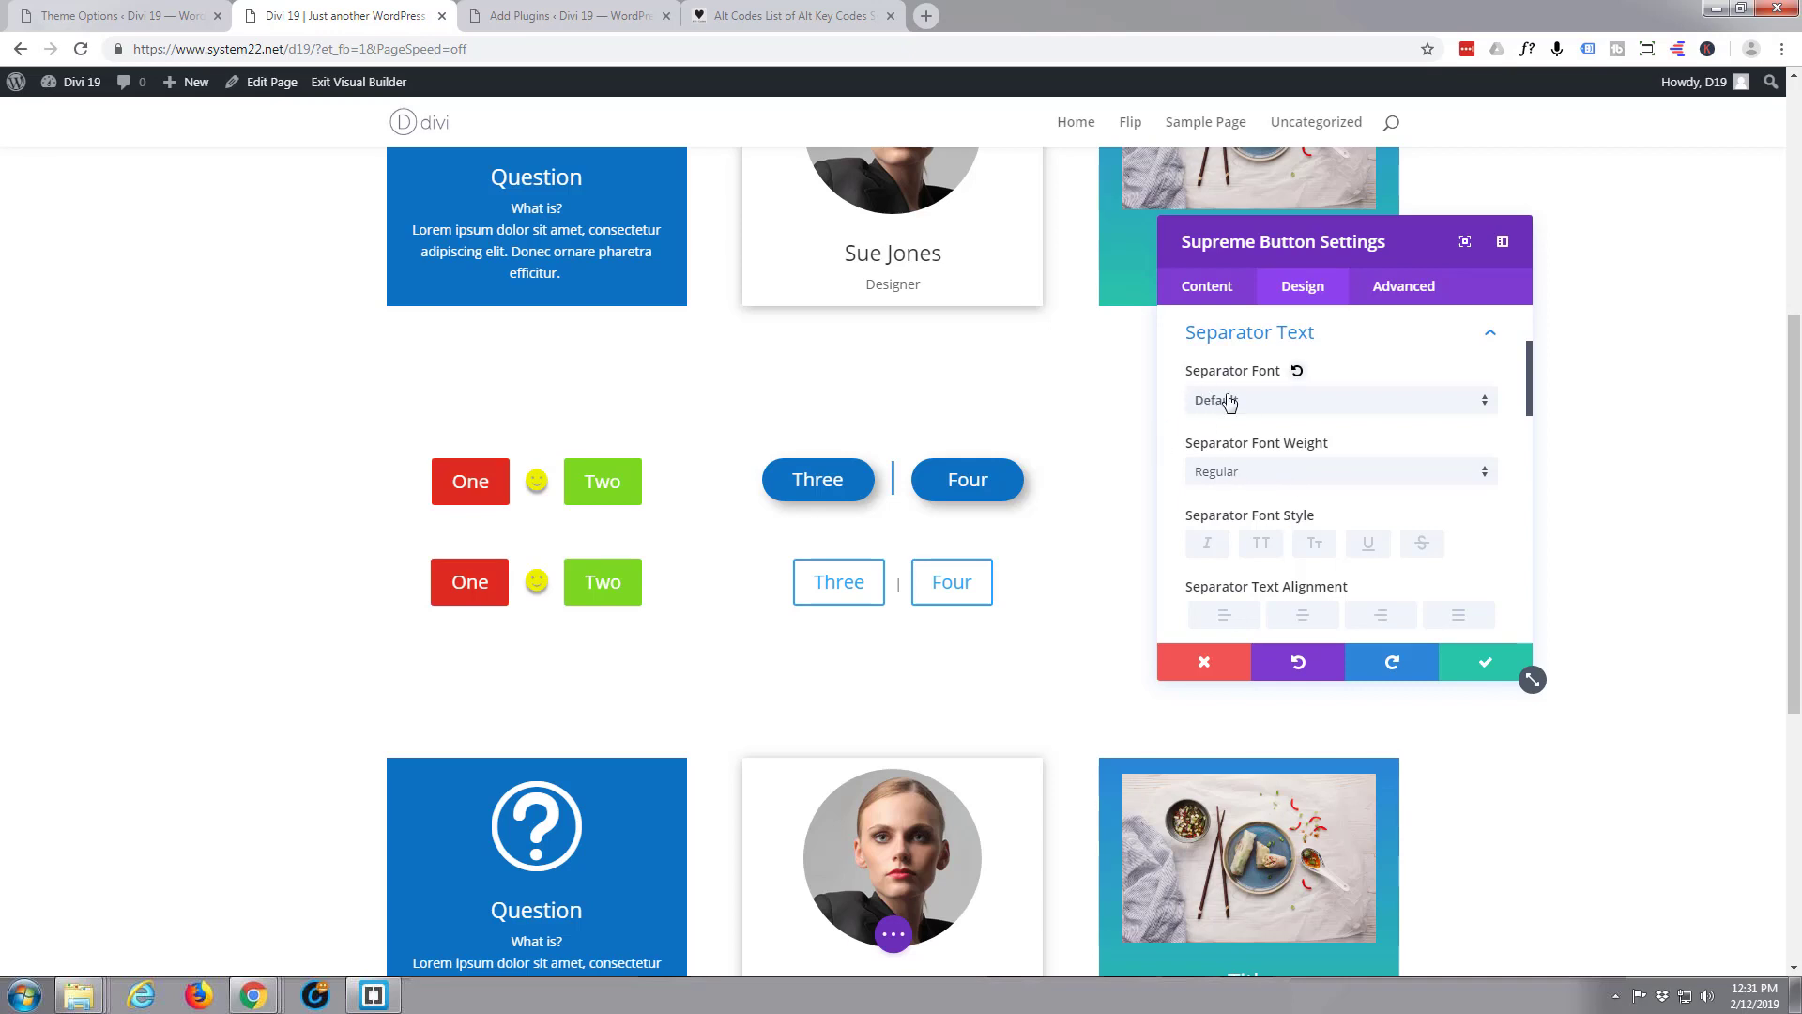
pyautogui.click(1483, 405)
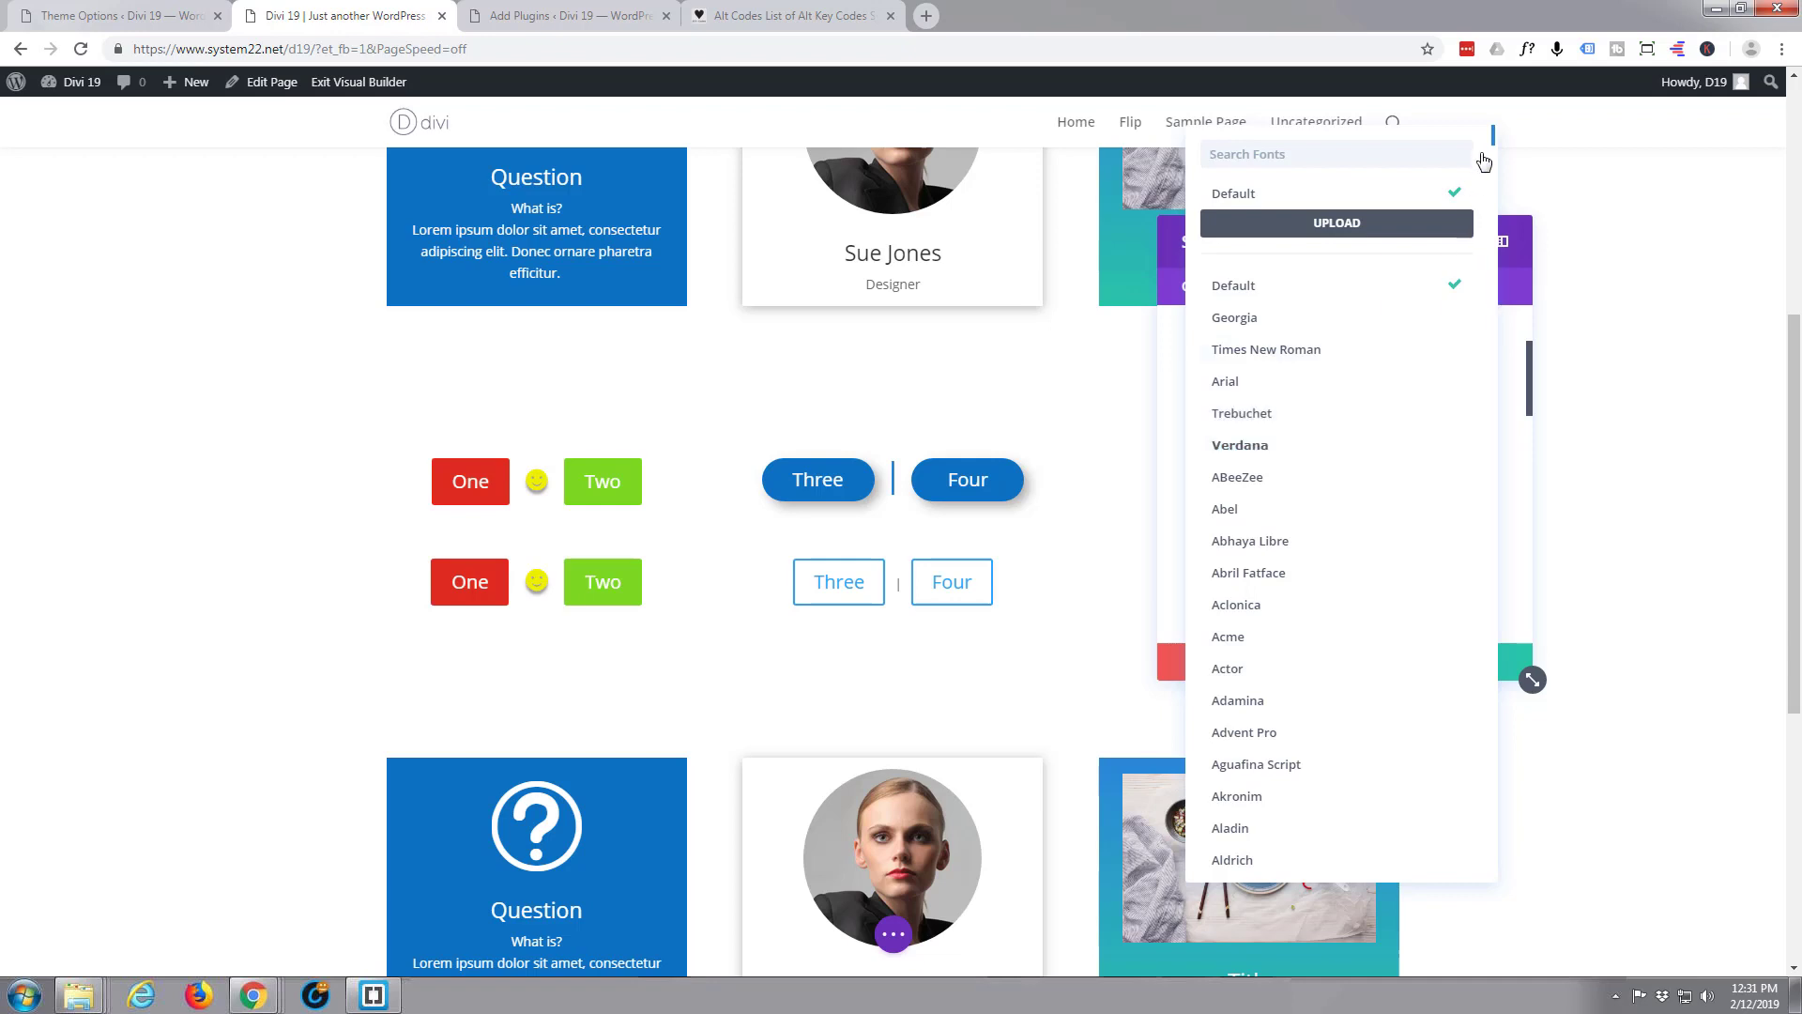
pyautogui.moveTo(1492, 148); pyautogui.dragTo(1481, 682)
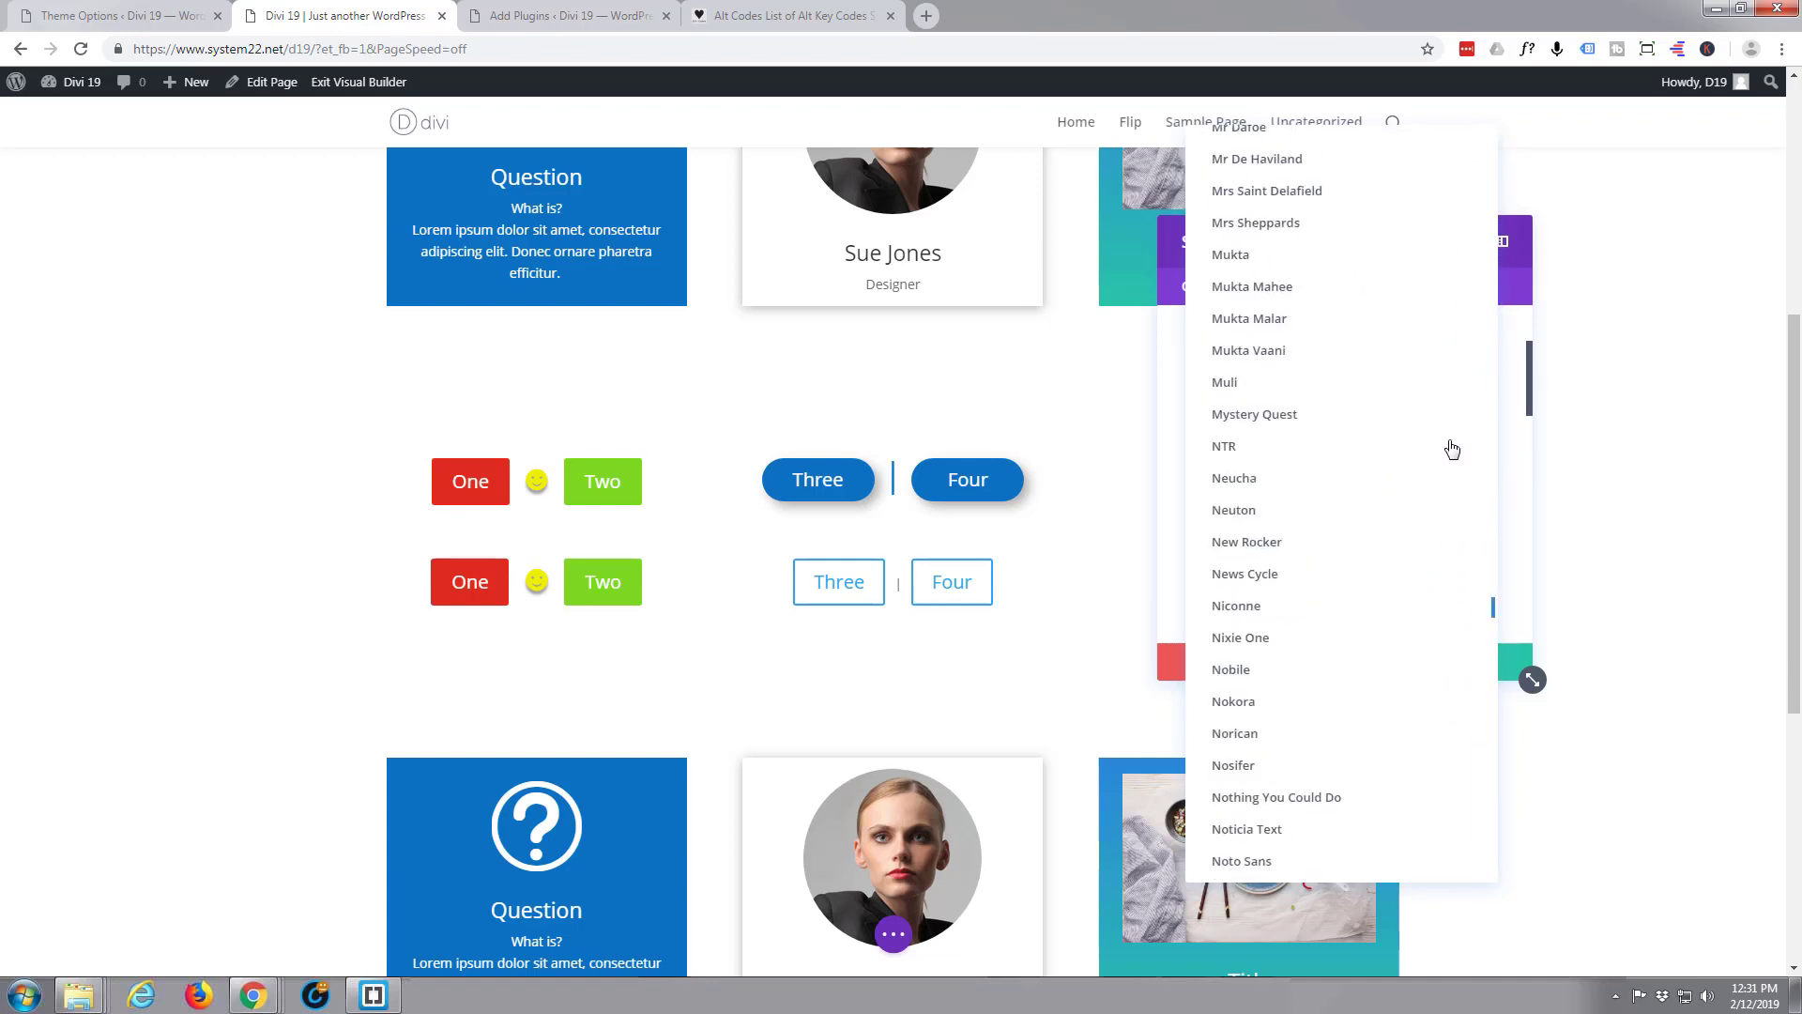
pyautogui.scroll(20, 1452, 449)
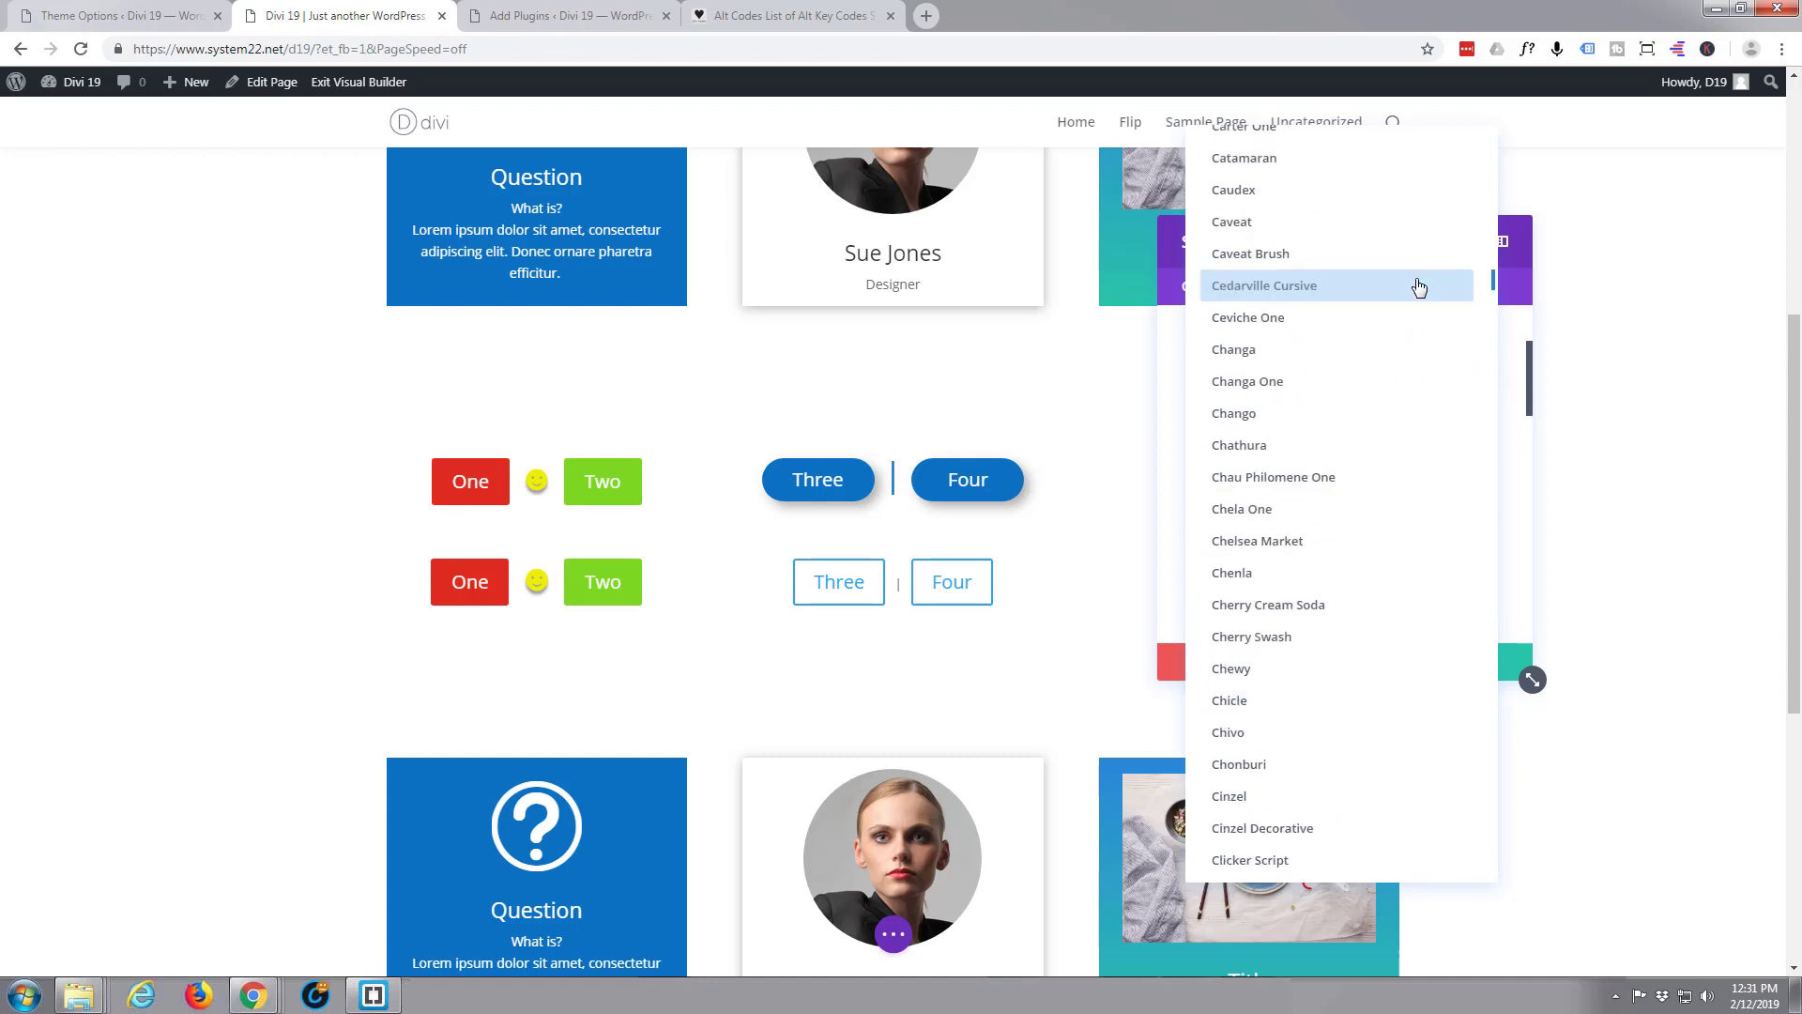
pyautogui.scroll(12, 1440, 229)
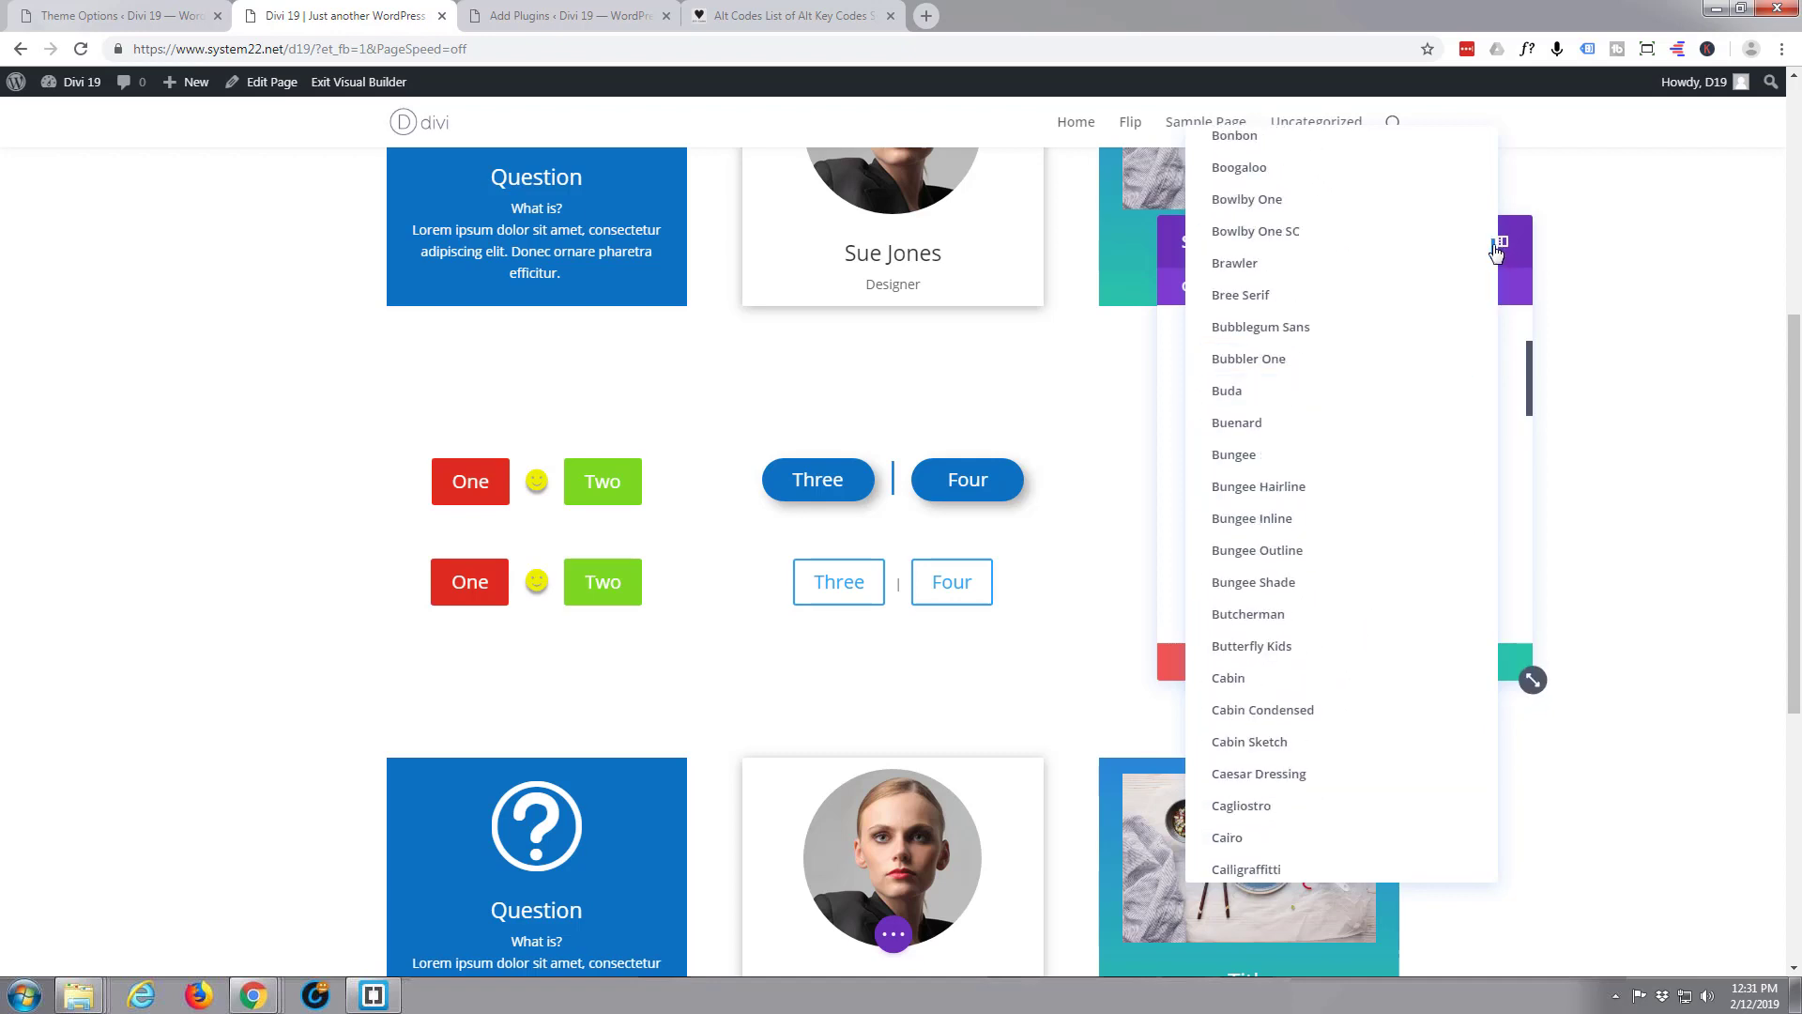
pyautogui.scroll(15, 1487, 169)
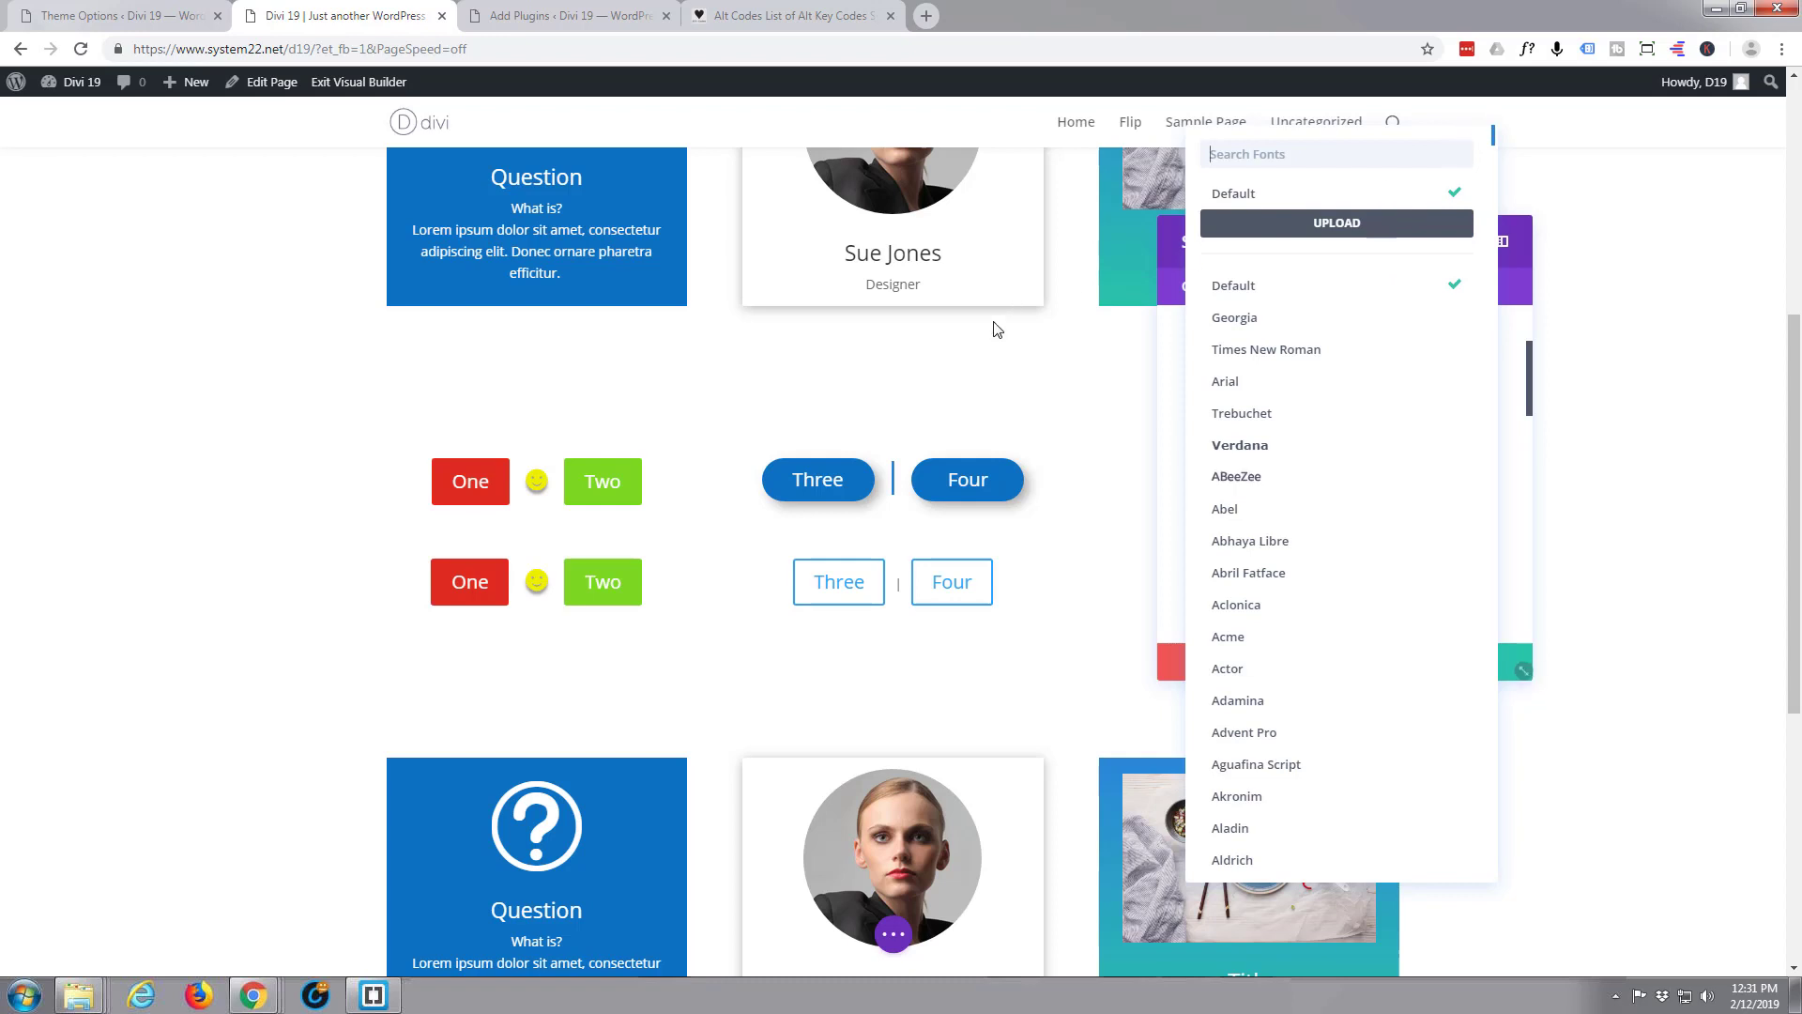
pyautogui.click(1014, 366)
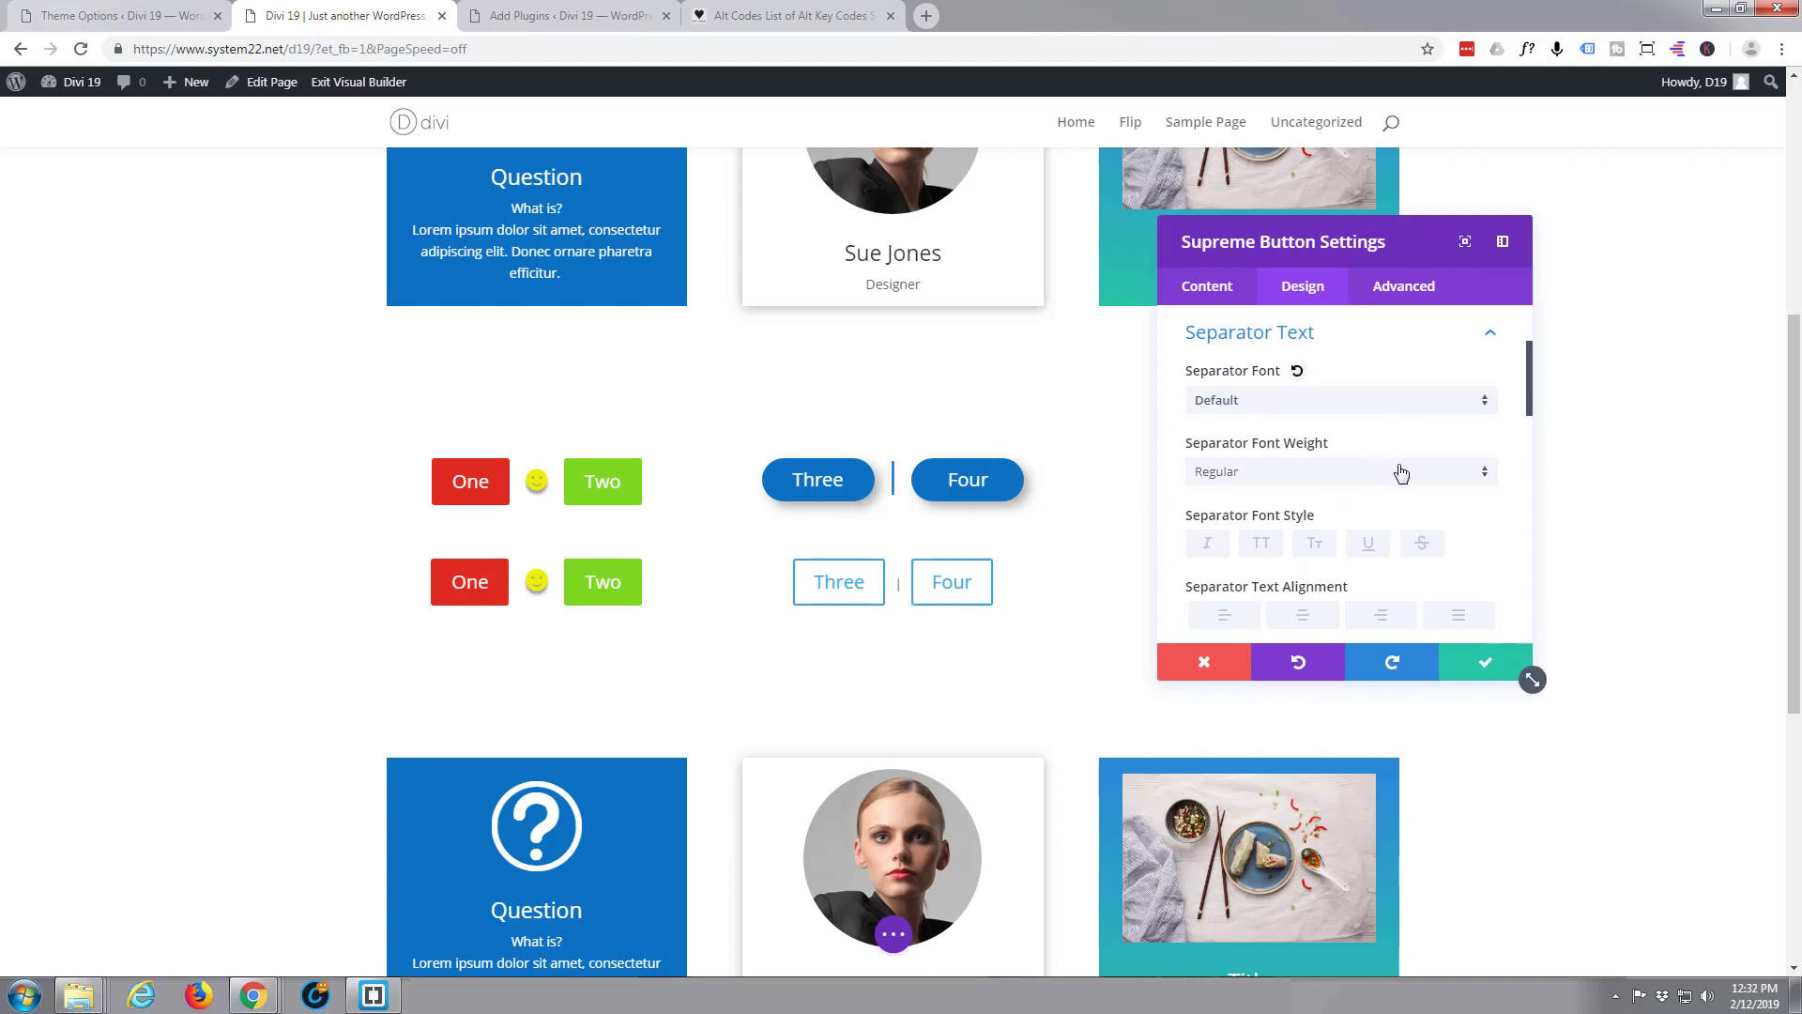
# - Set the separator text size to 37px and colour it blue #0c71c3
pyautogui.scroll(-1, 1395, 474)
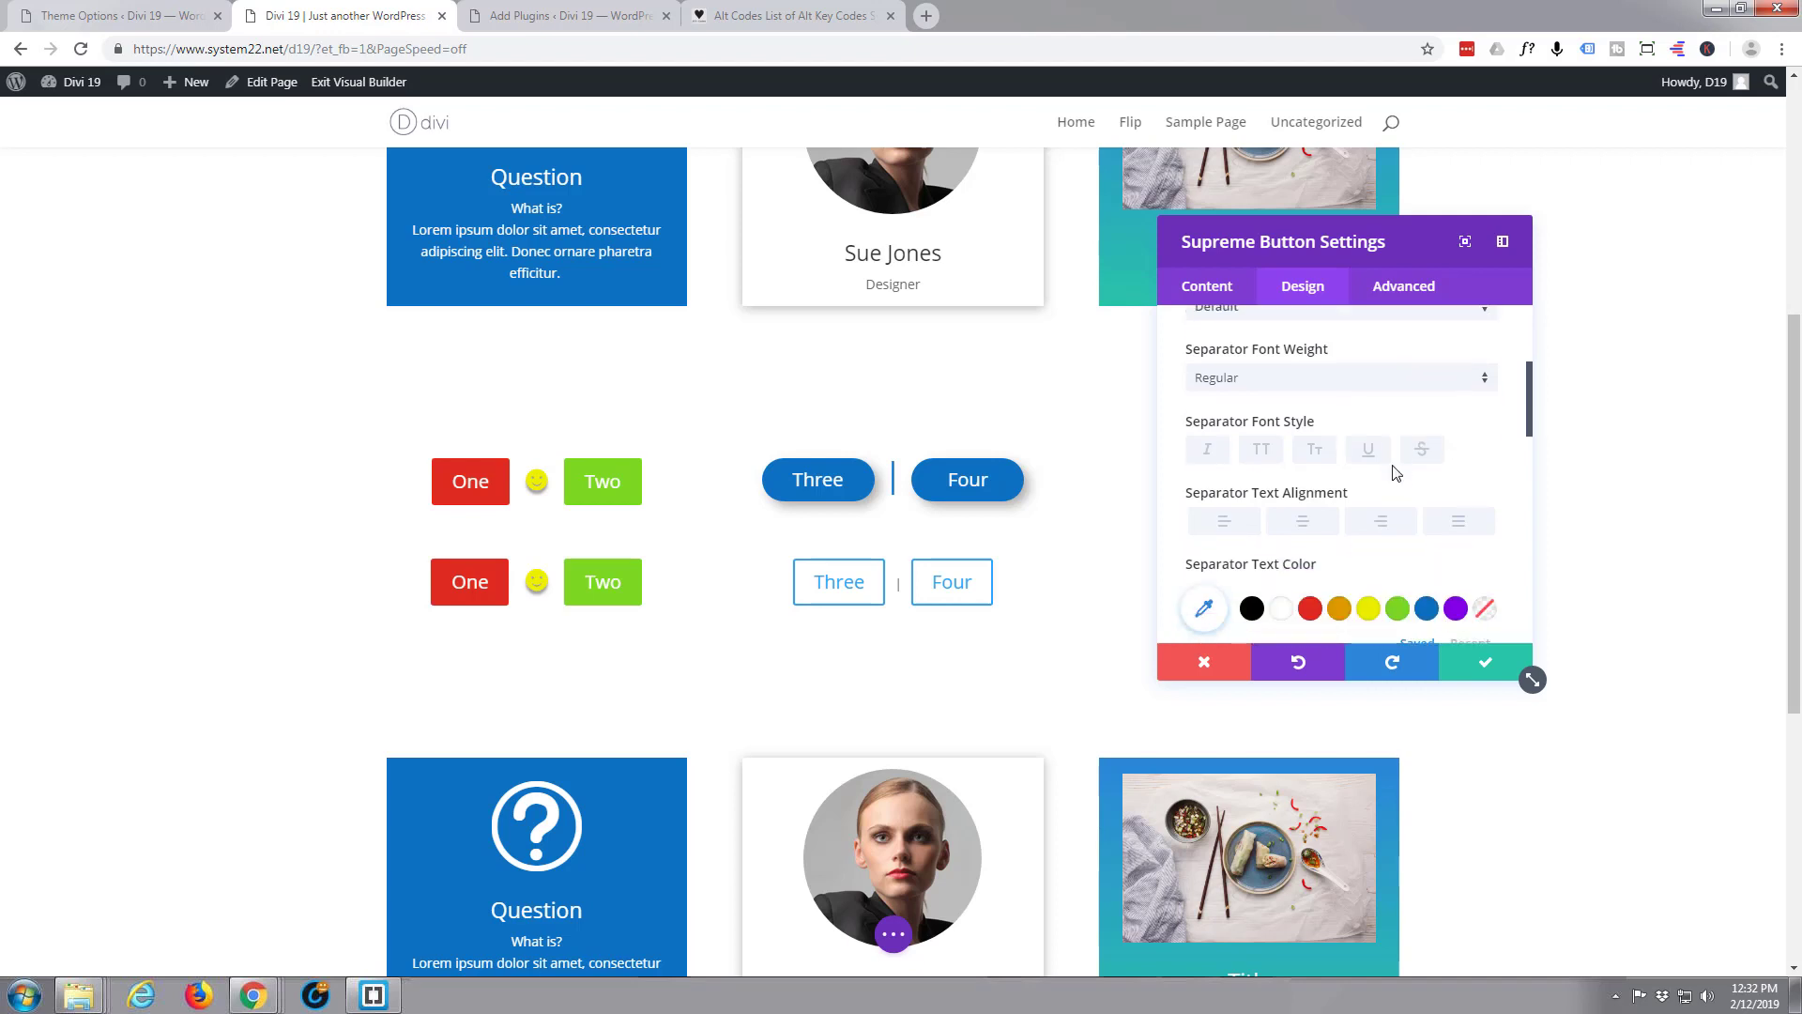
pyautogui.scroll(-1, 1396, 472)
pyautogui.scroll(3, 1396, 471)
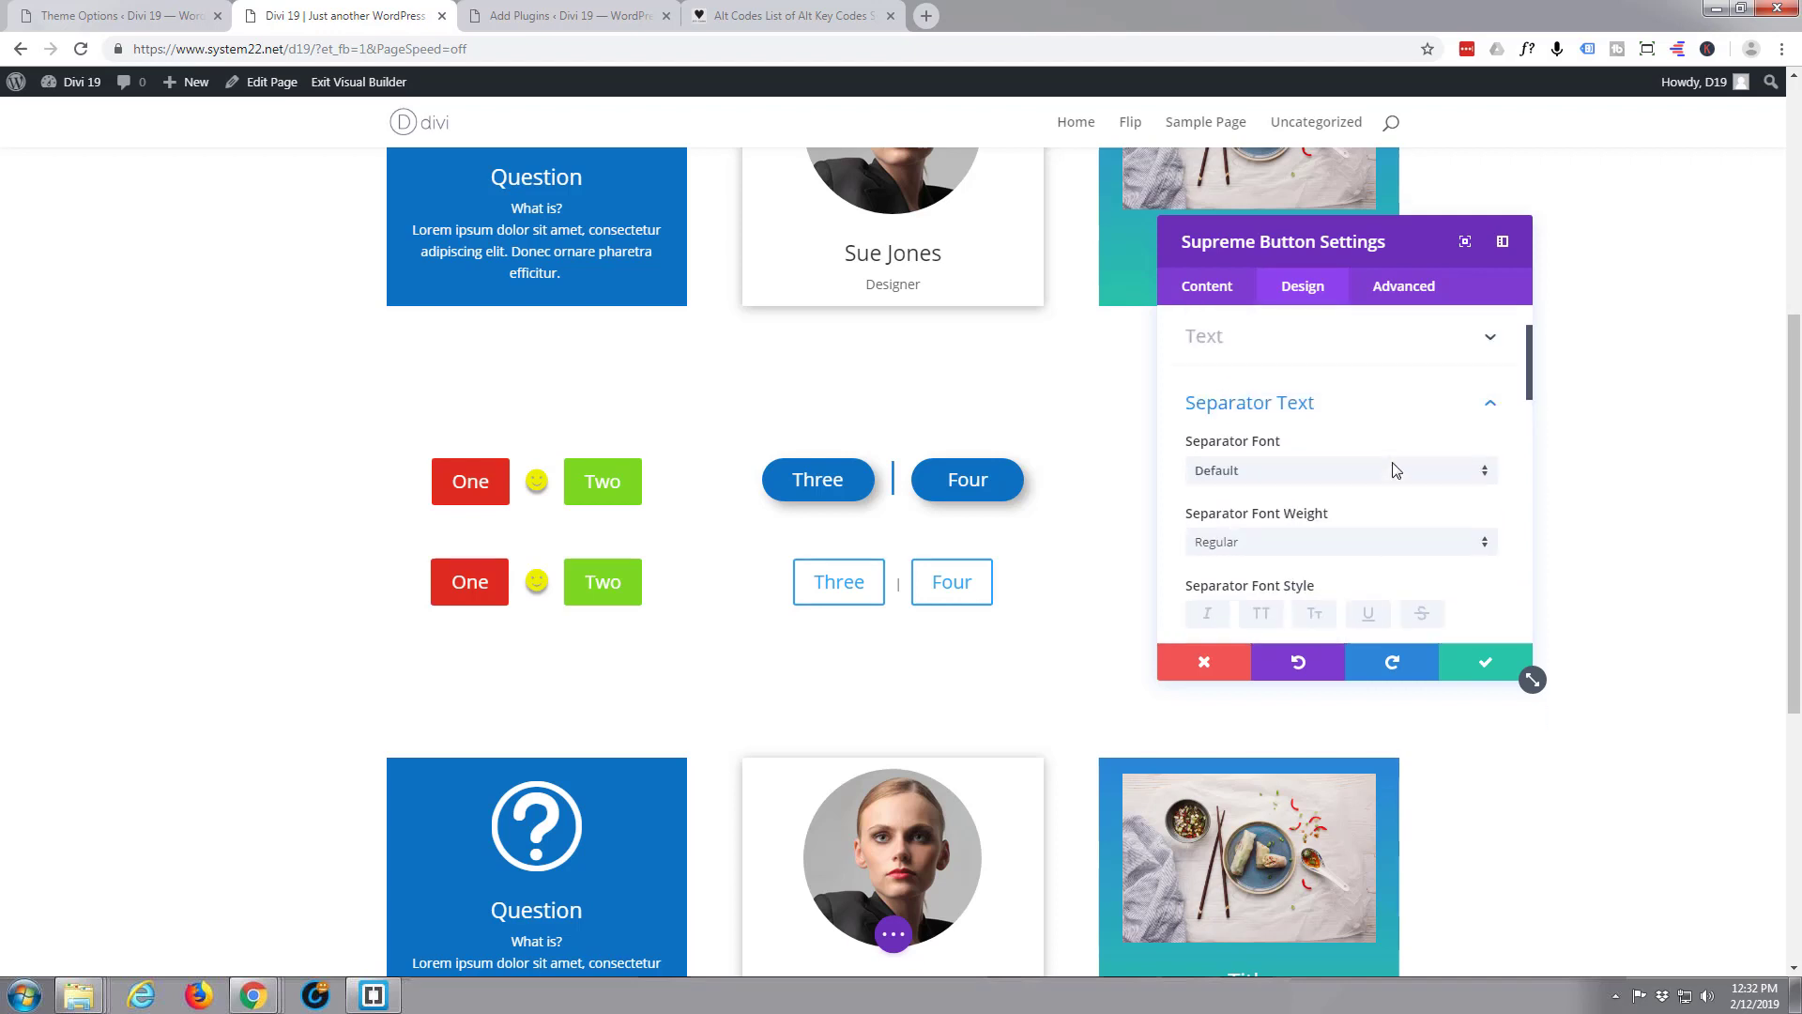
pyautogui.scroll(-4, 1396, 471)
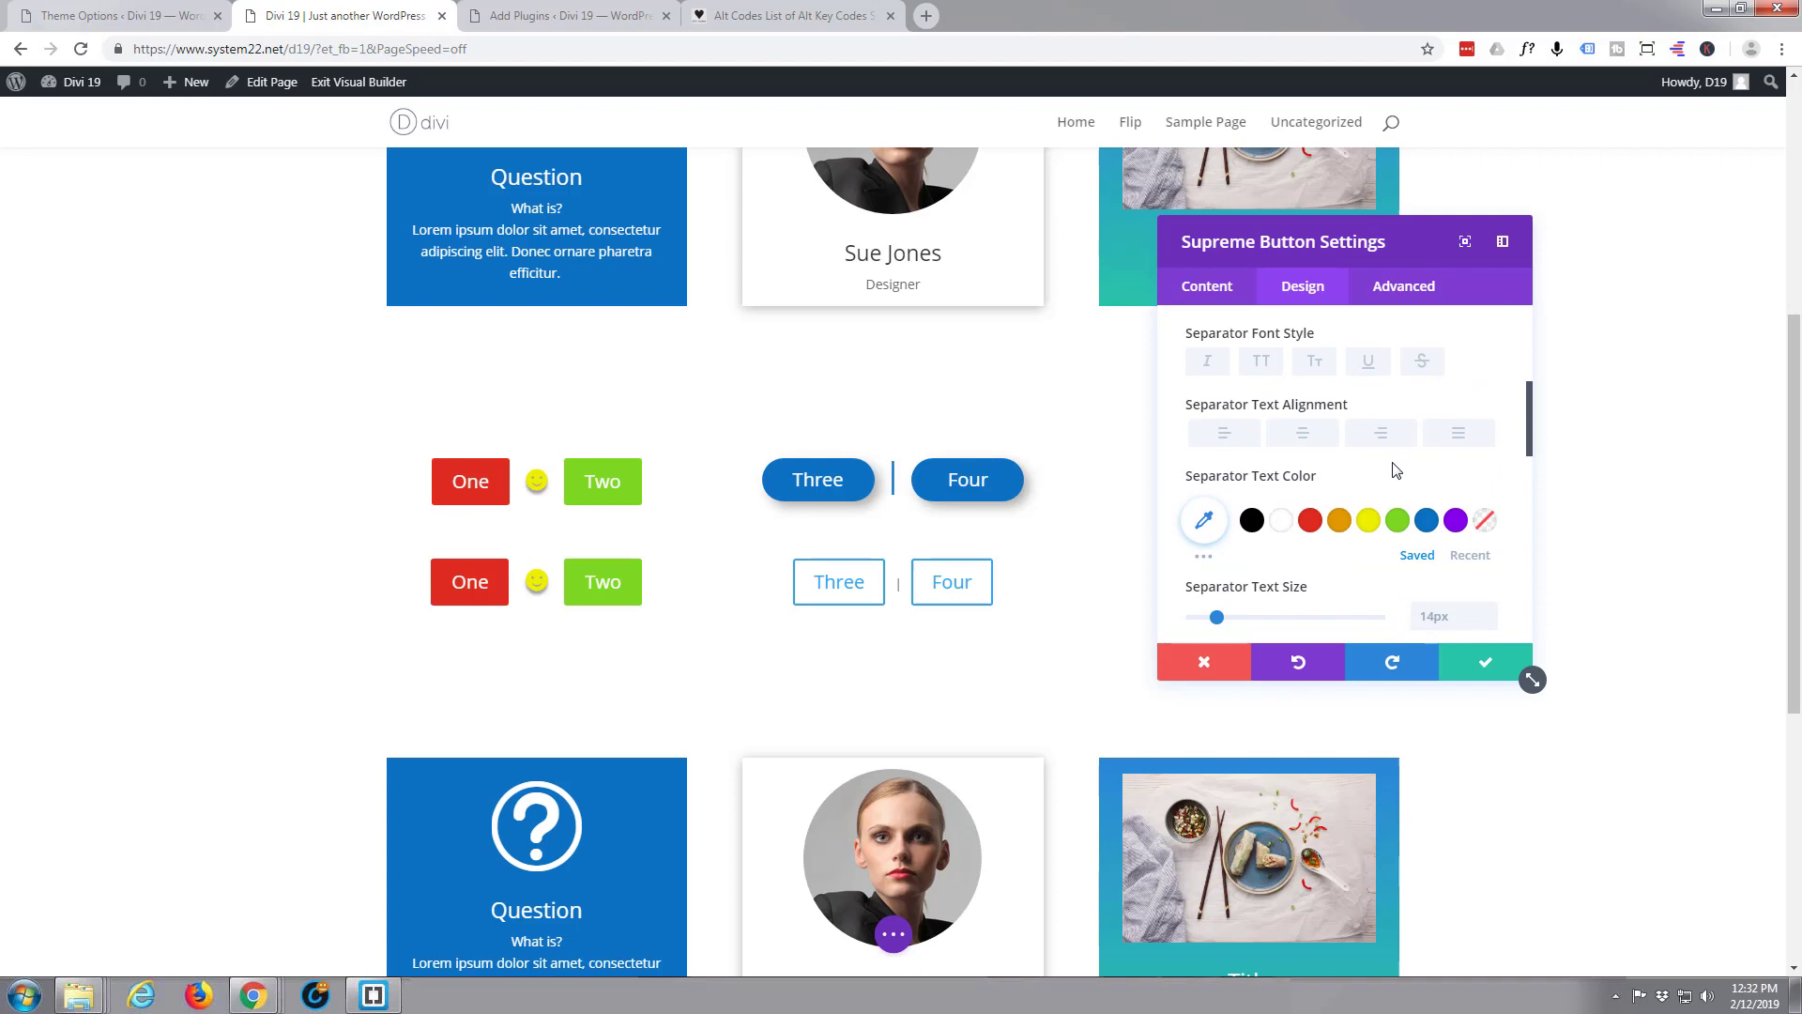
pyautogui.moveTo(1217, 518); pyautogui.dragTo(1263, 521)
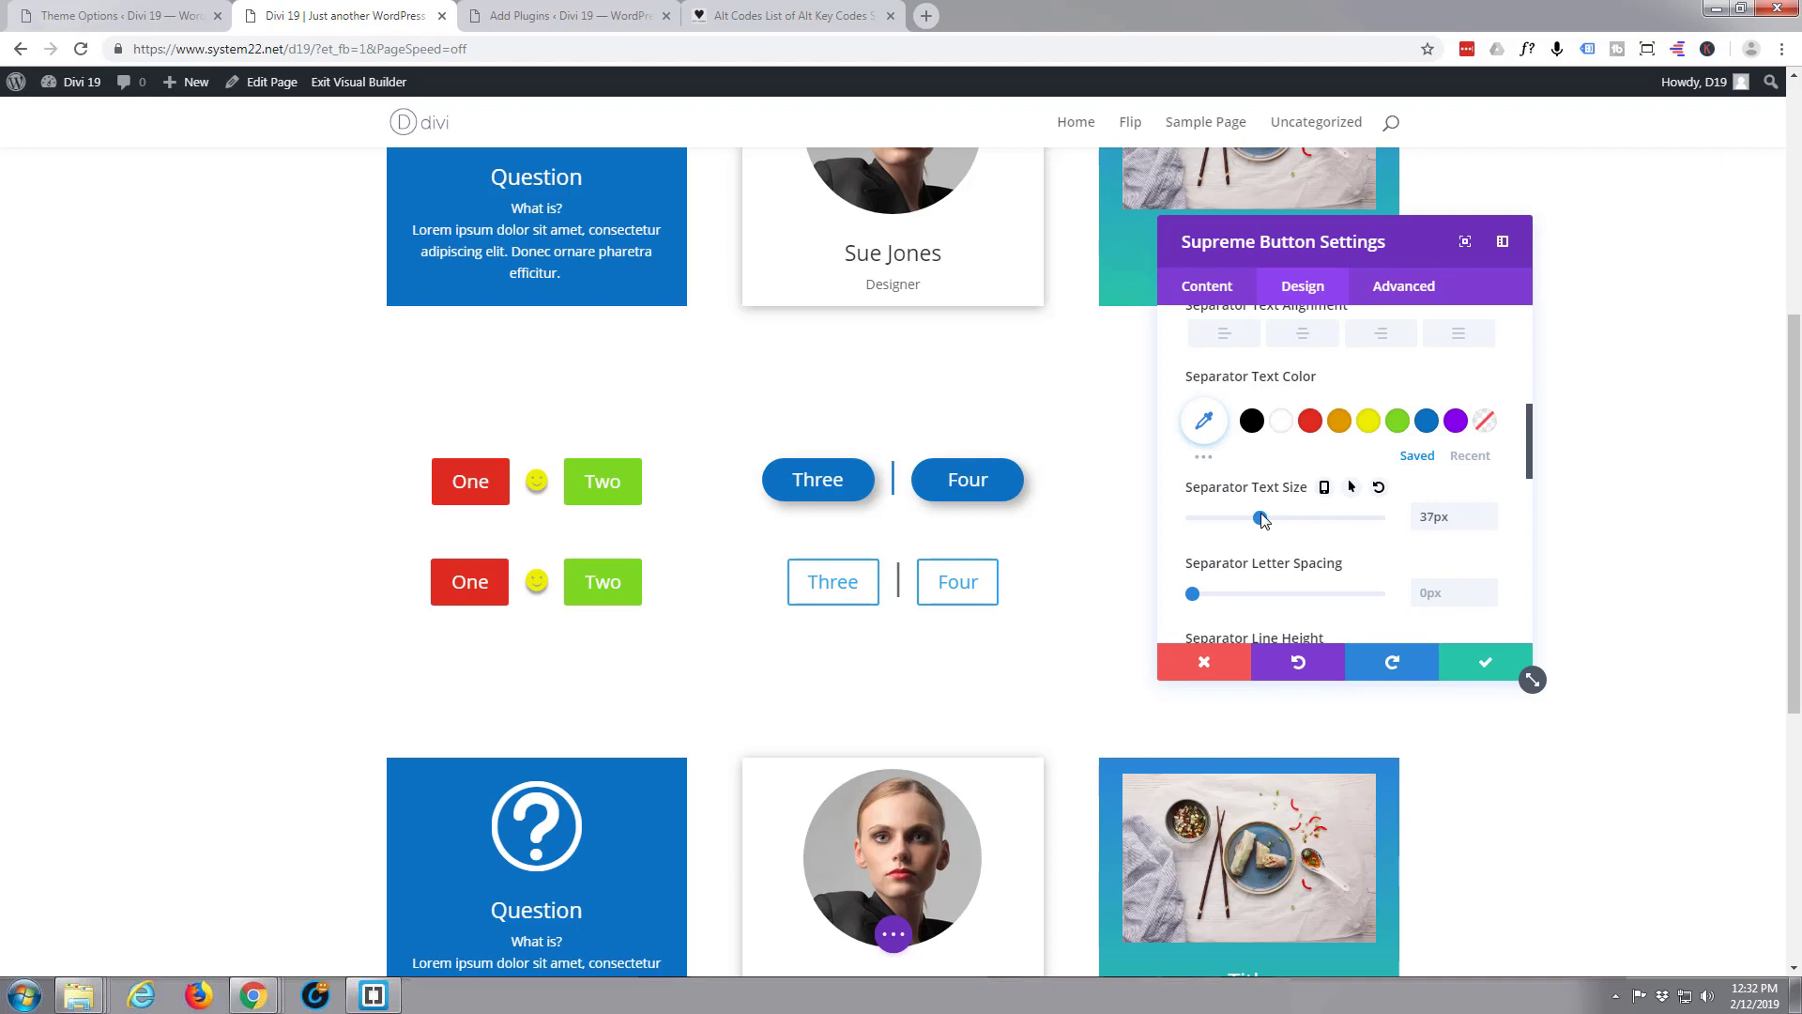
pyautogui.click(1426, 424)
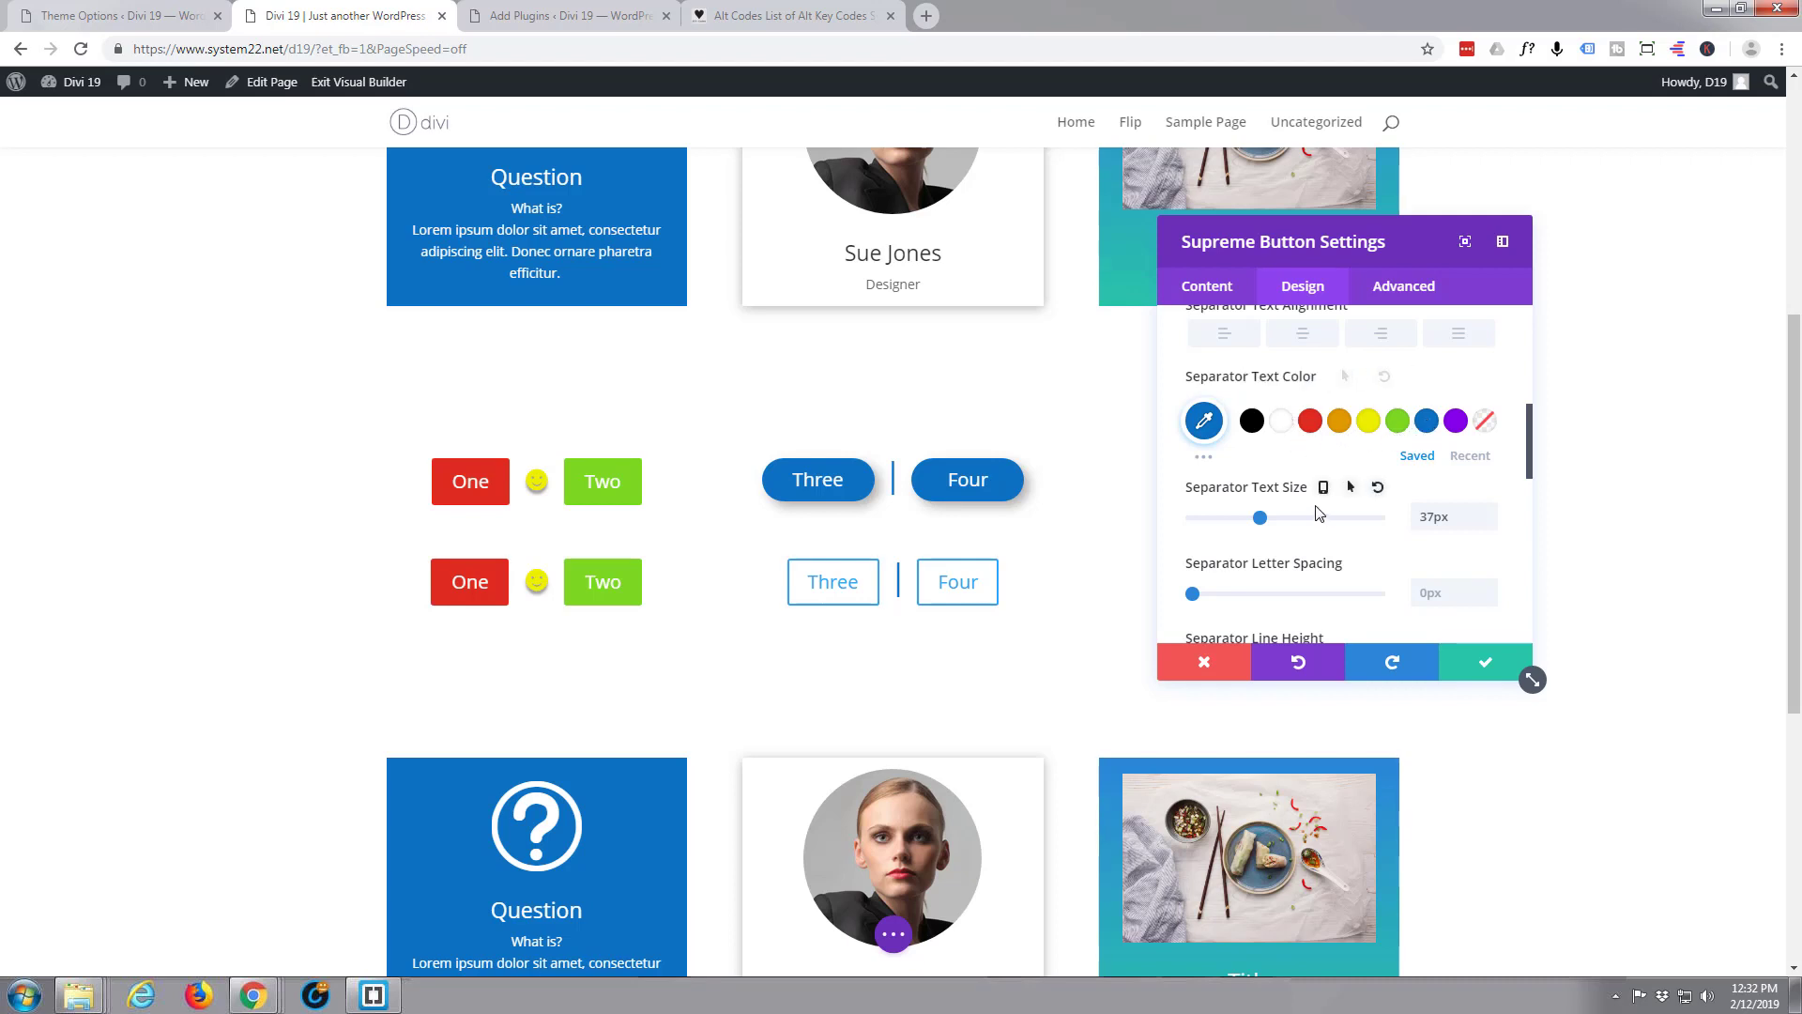
pyautogui.scroll(-2, 1317, 512)
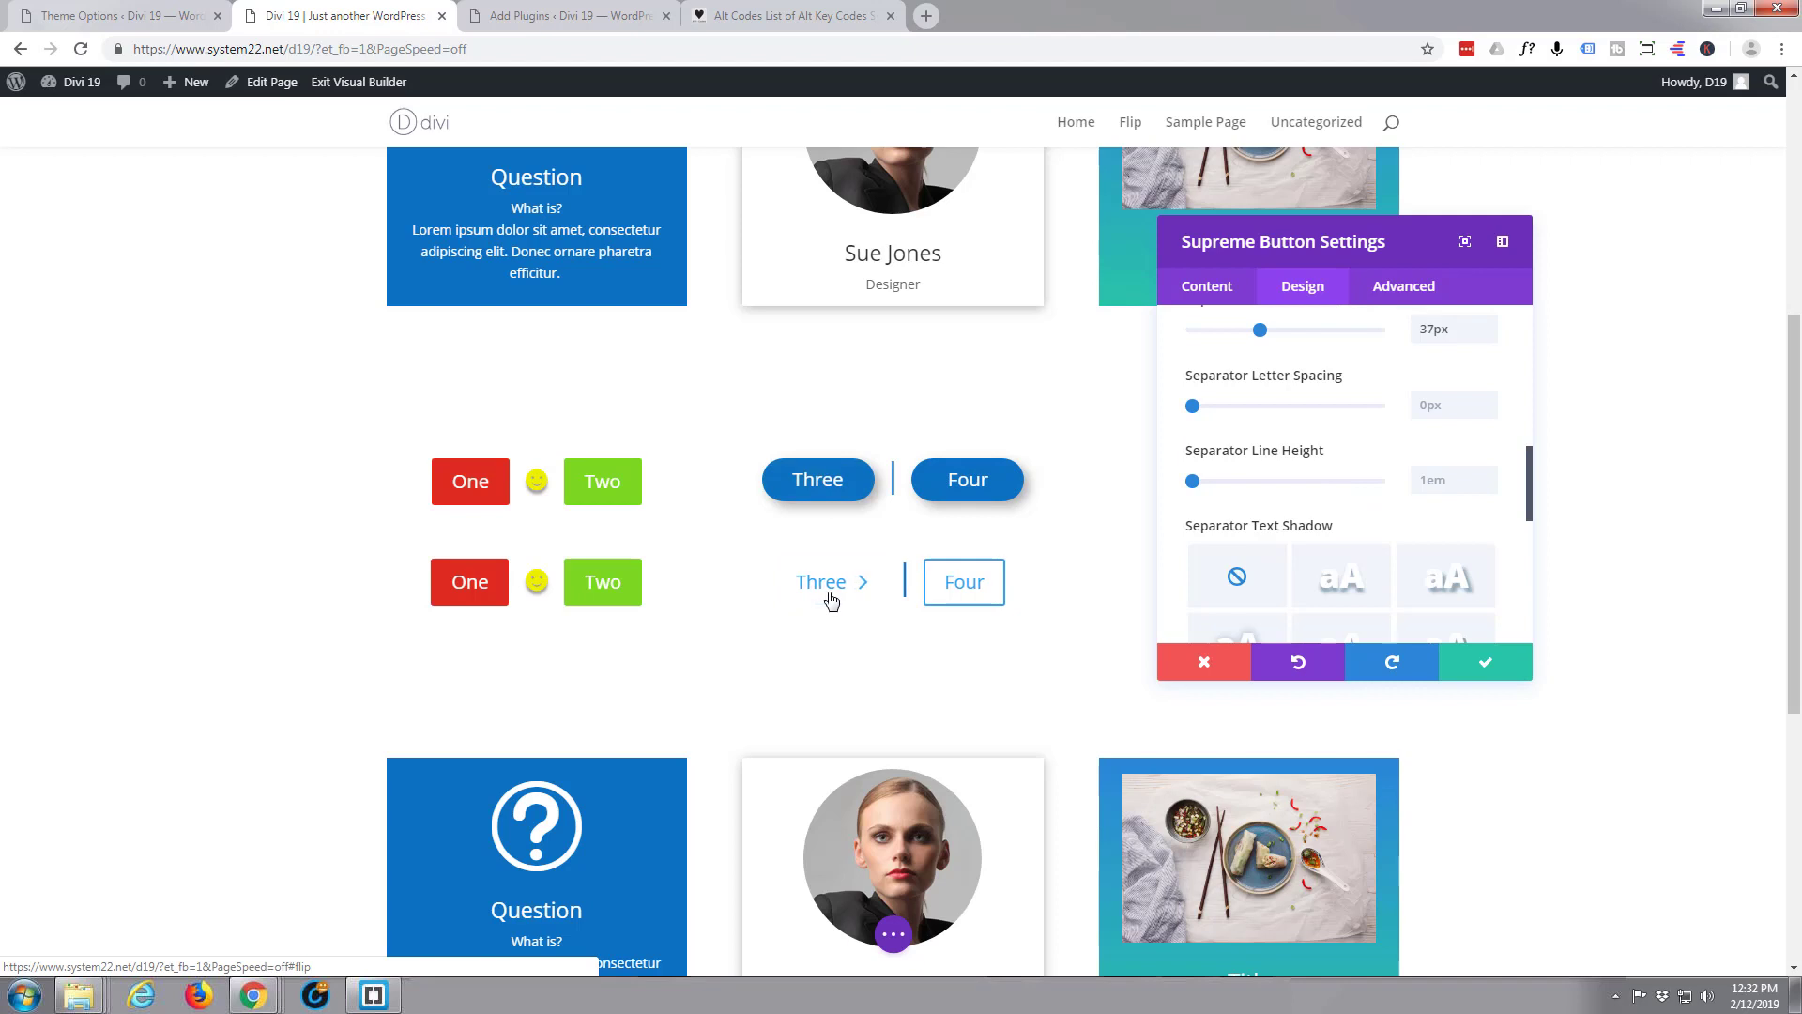
pyautogui.scroll(-1, 1302, 451)
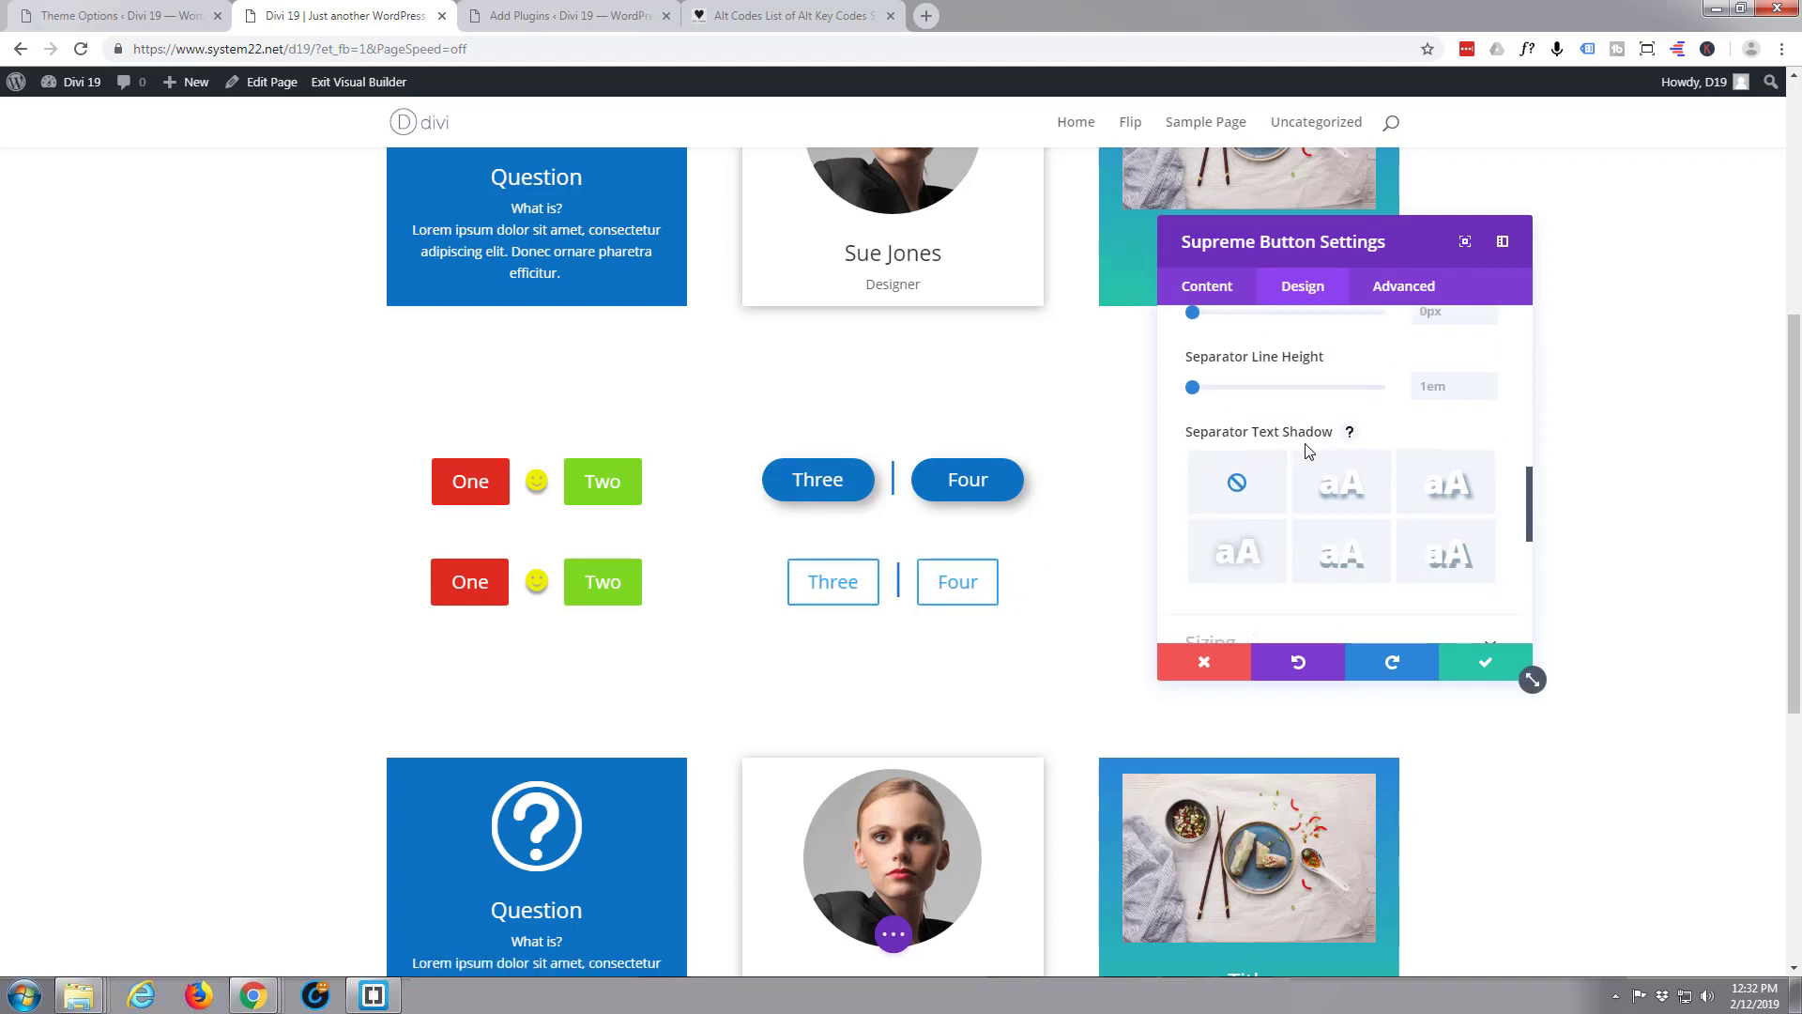
pyautogui.scroll(-3, 1311, 450)
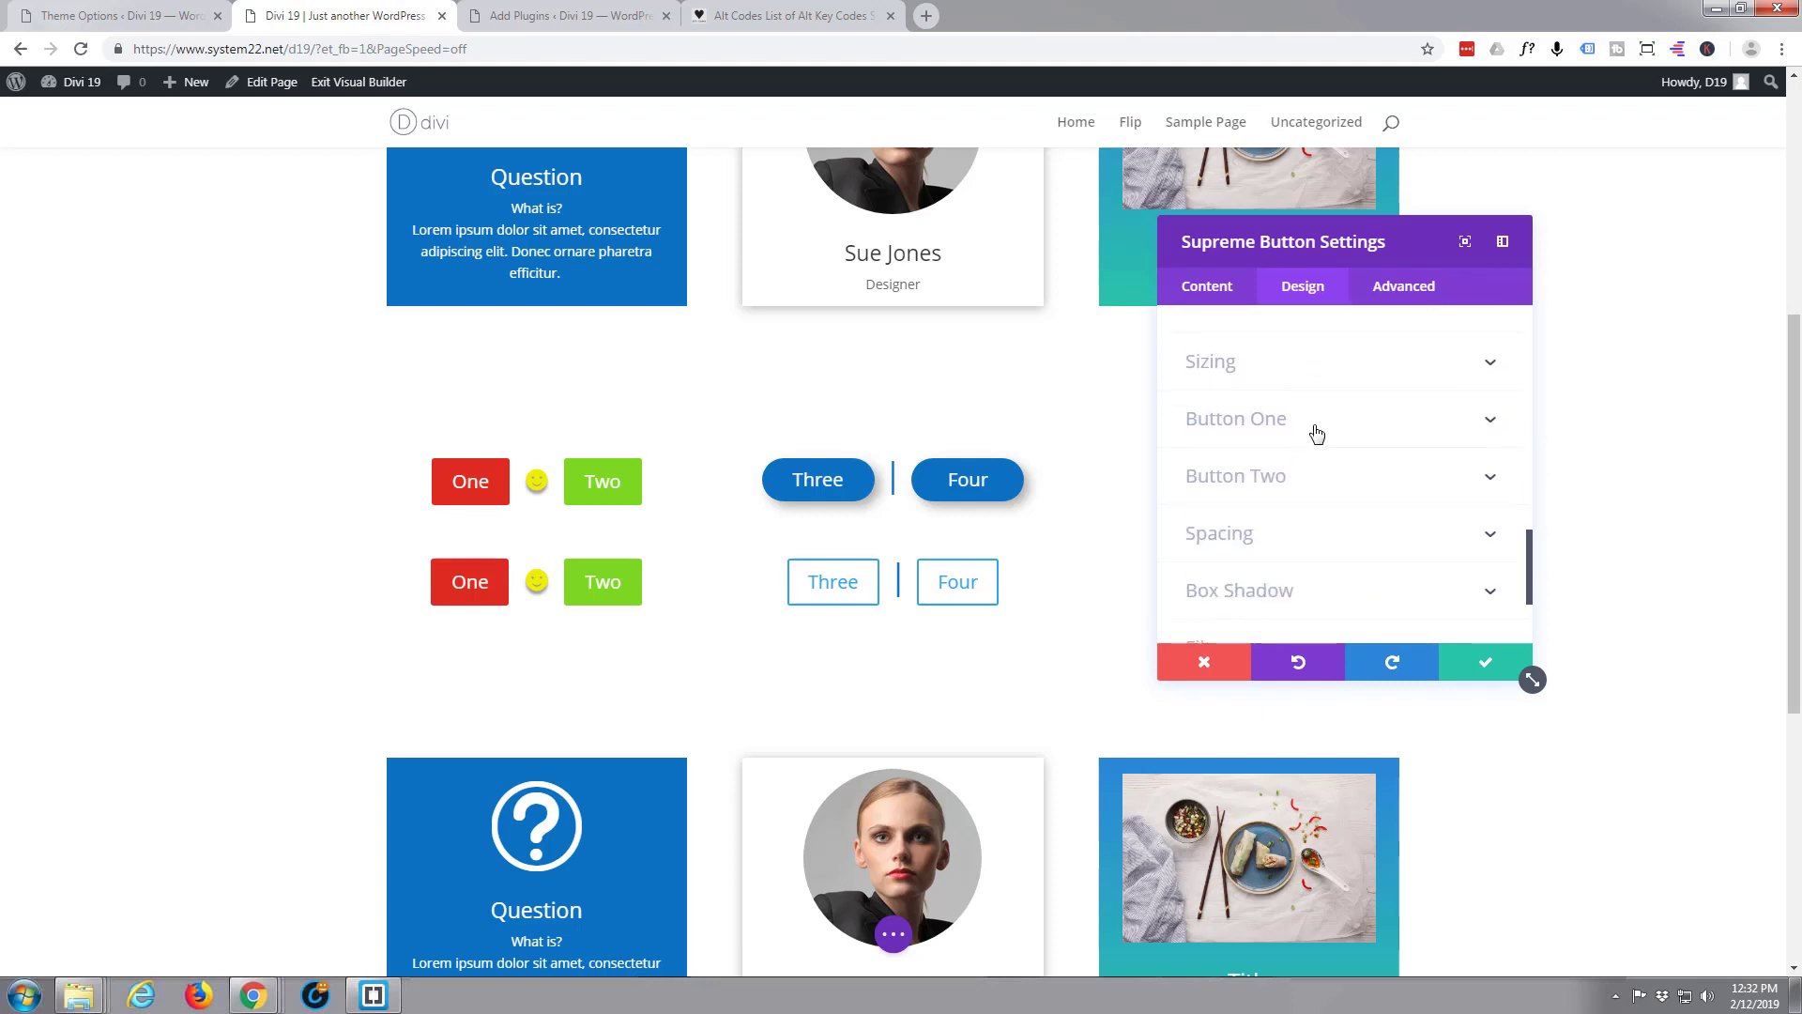
# - Enable custom styles for Button One with white text and a blue background
pyautogui.click(1315, 431)
pyautogui.scroll(1, 1293, 485)
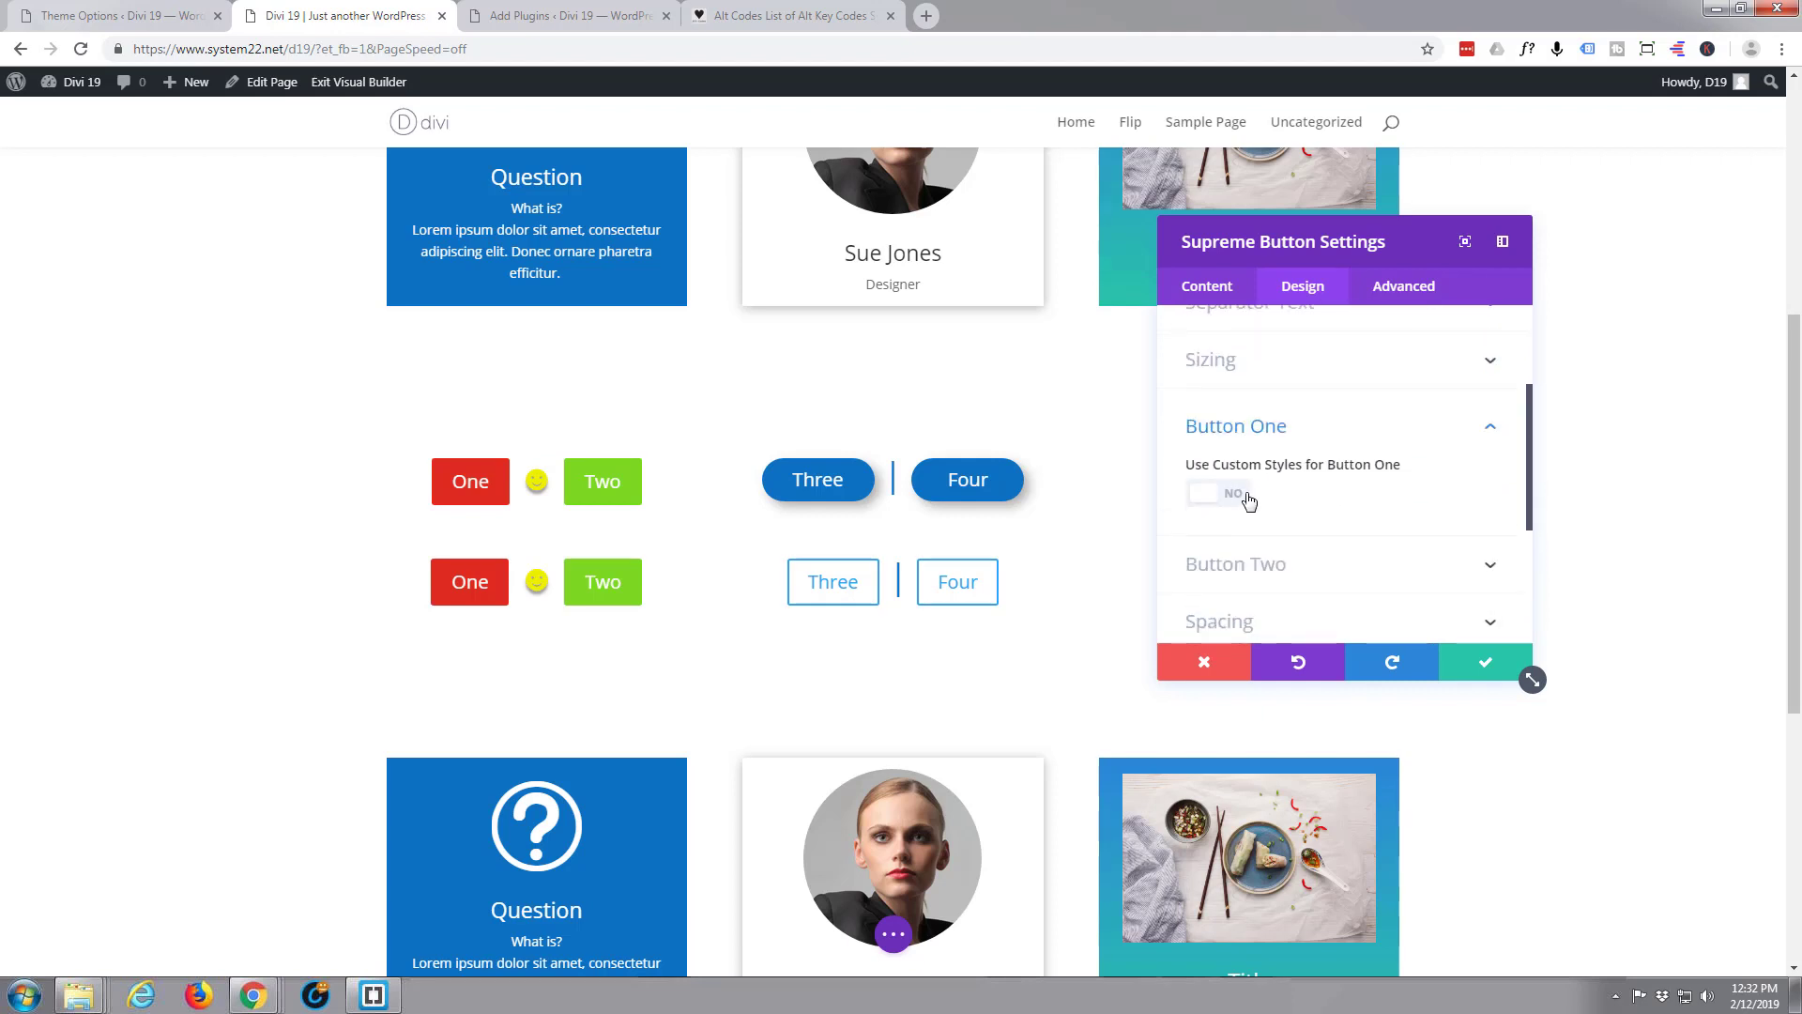
pyautogui.click(1233, 494)
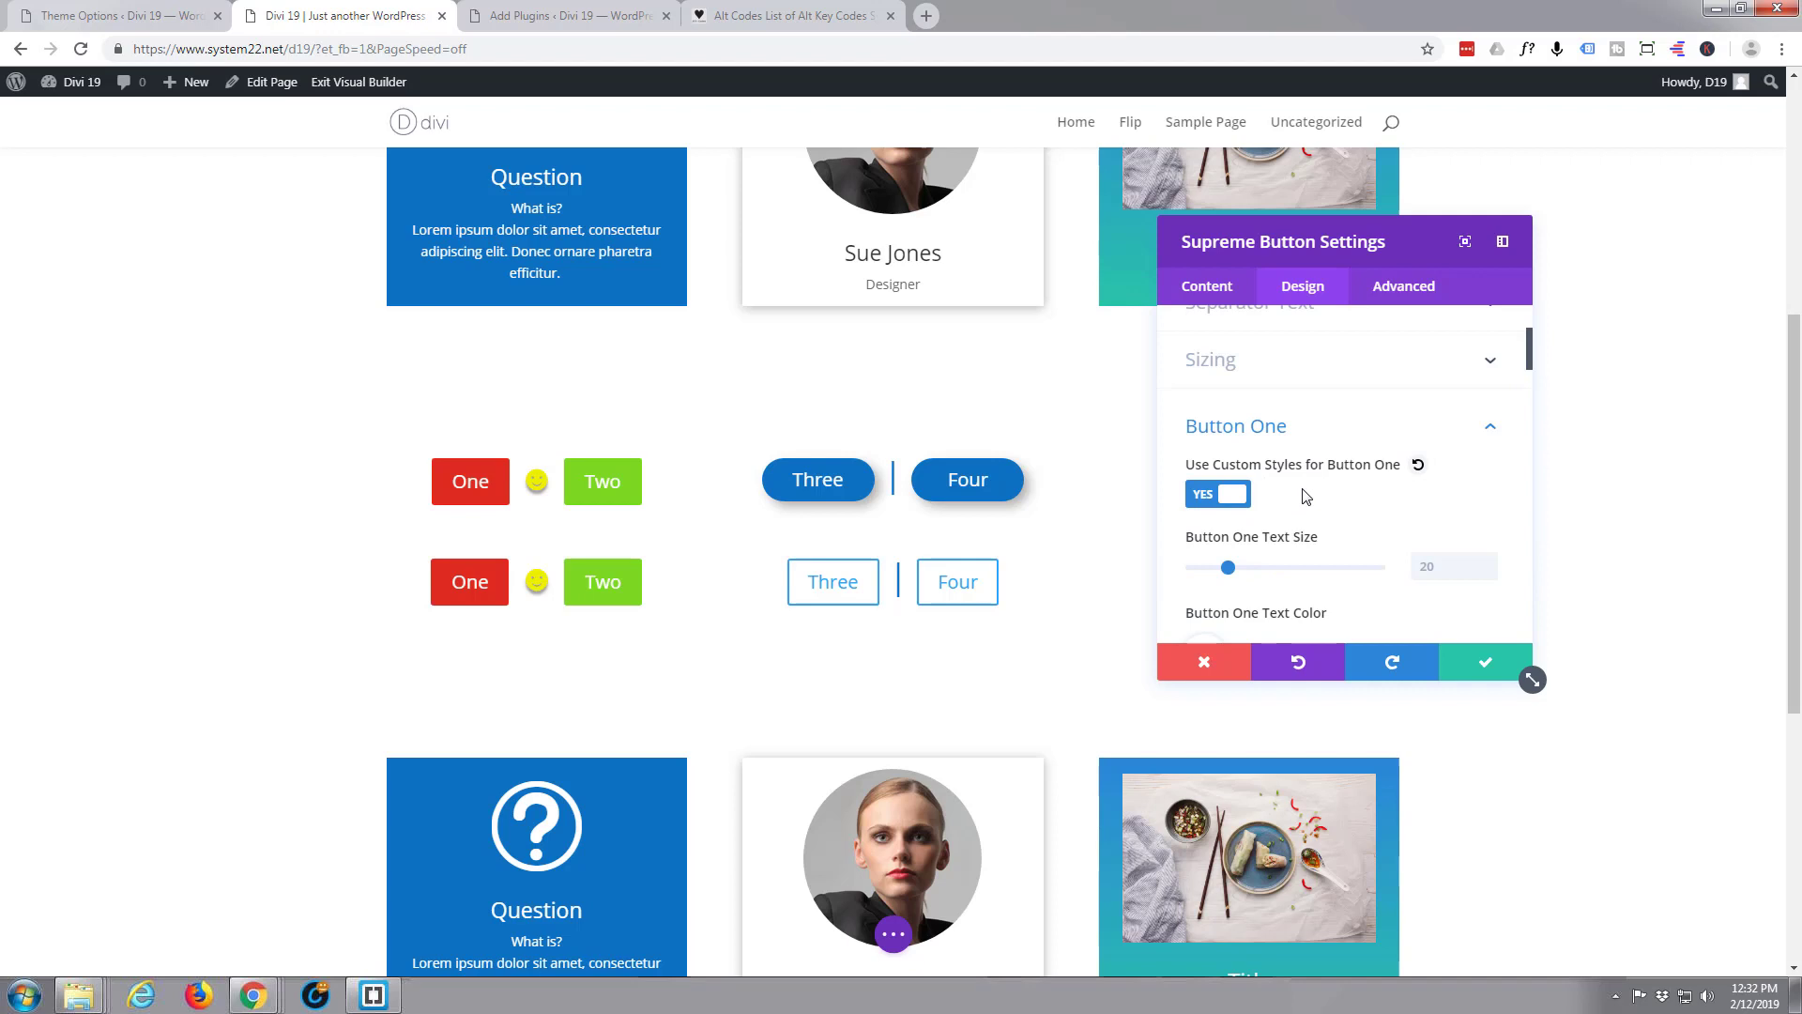
pyautogui.scroll(-1, 1300, 490)
pyautogui.scroll(-1, 1300, 490)
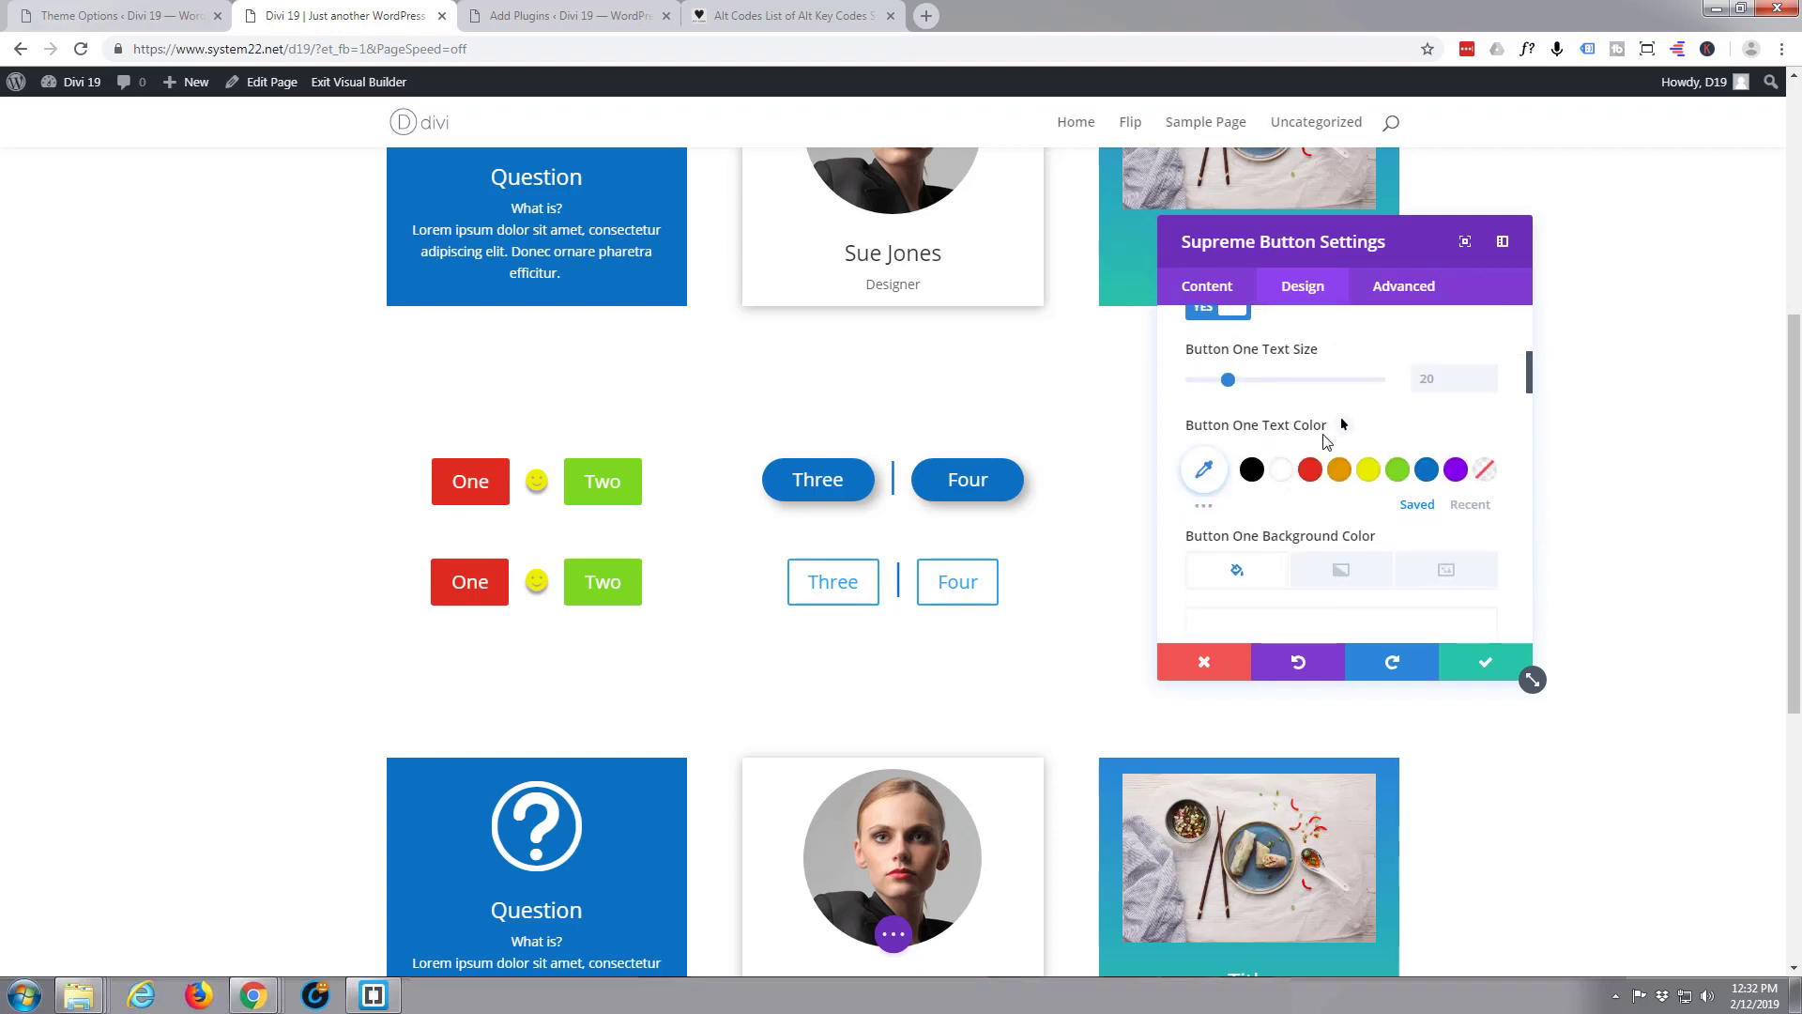
pyautogui.click(1285, 469)
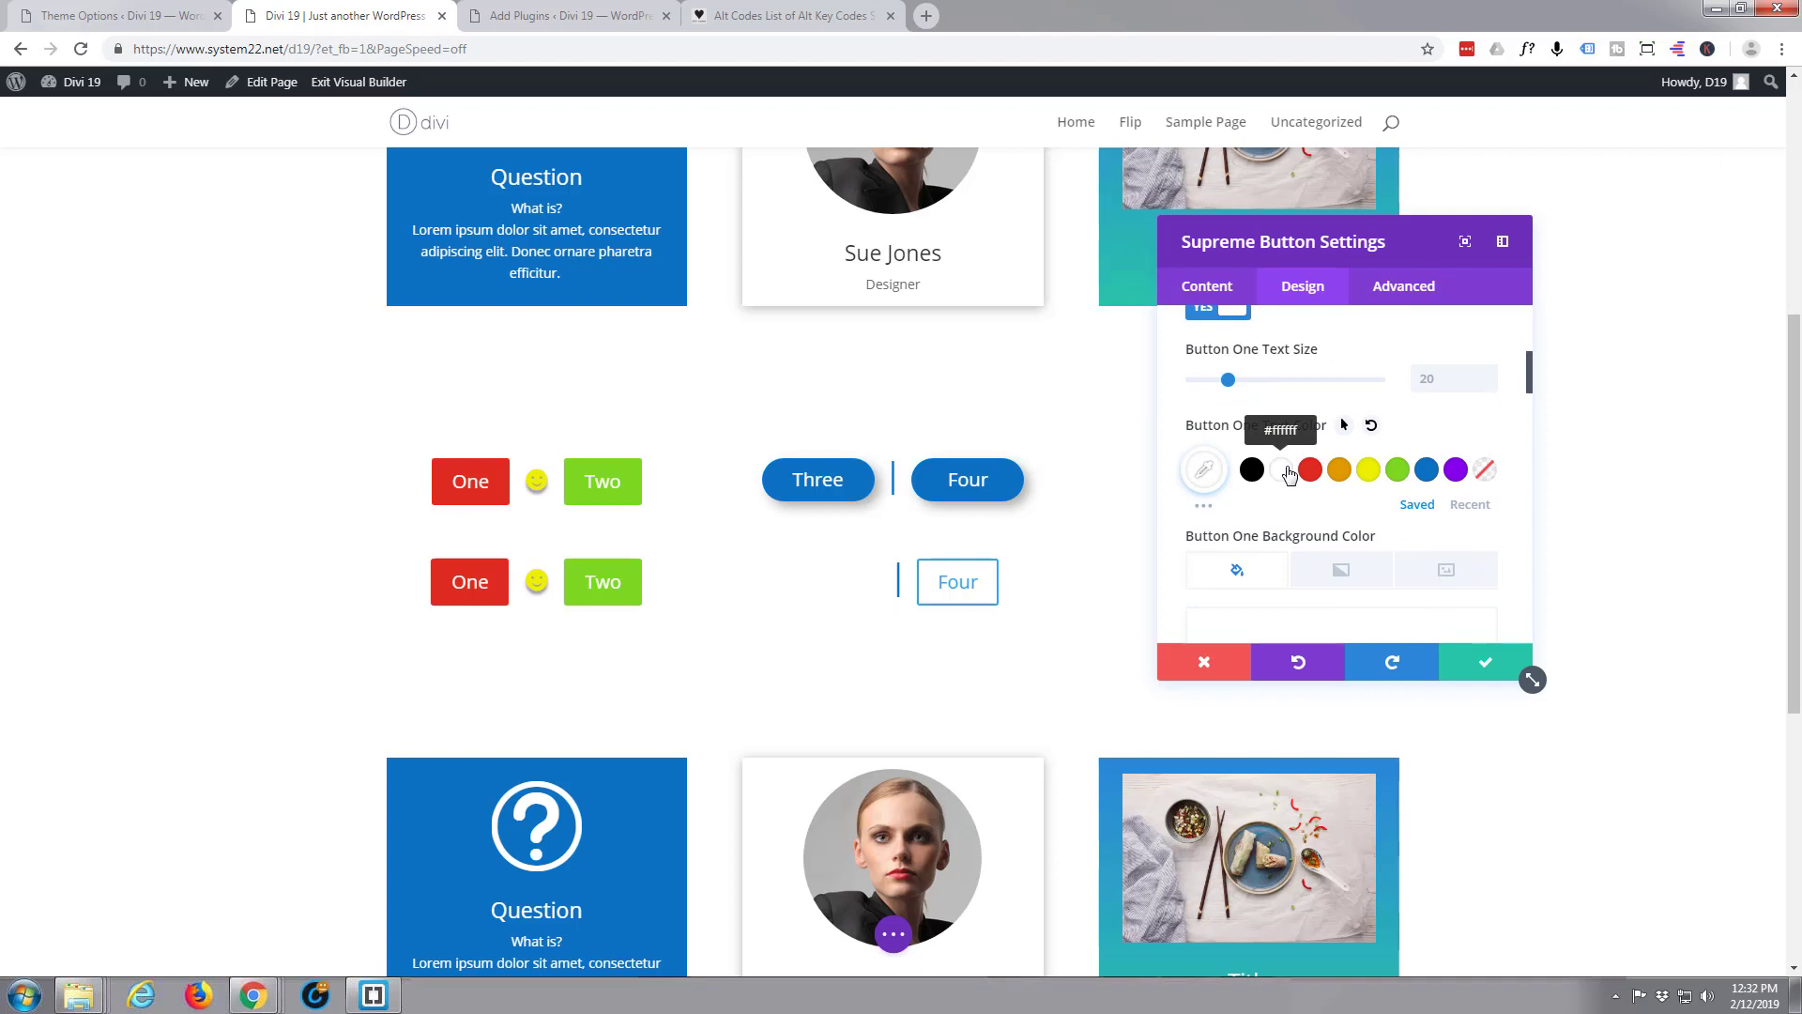
pyautogui.scroll(-1, 1286, 475)
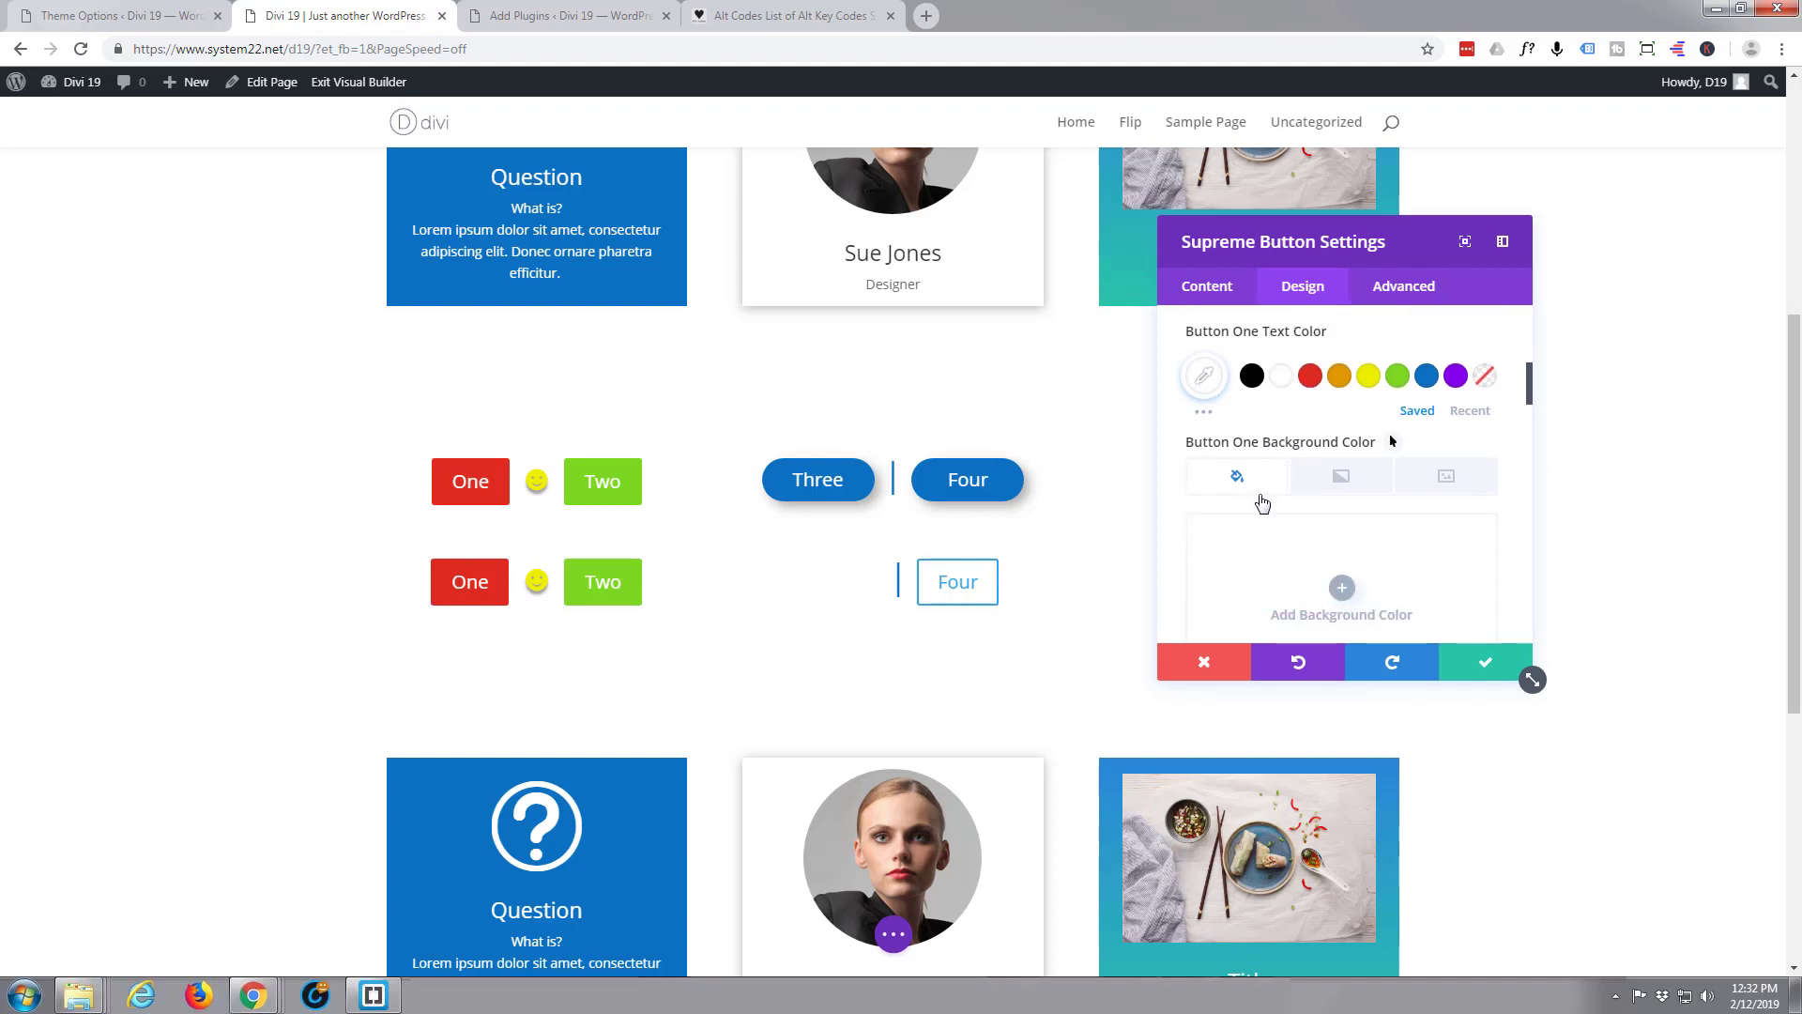
pyautogui.click(1342, 588)
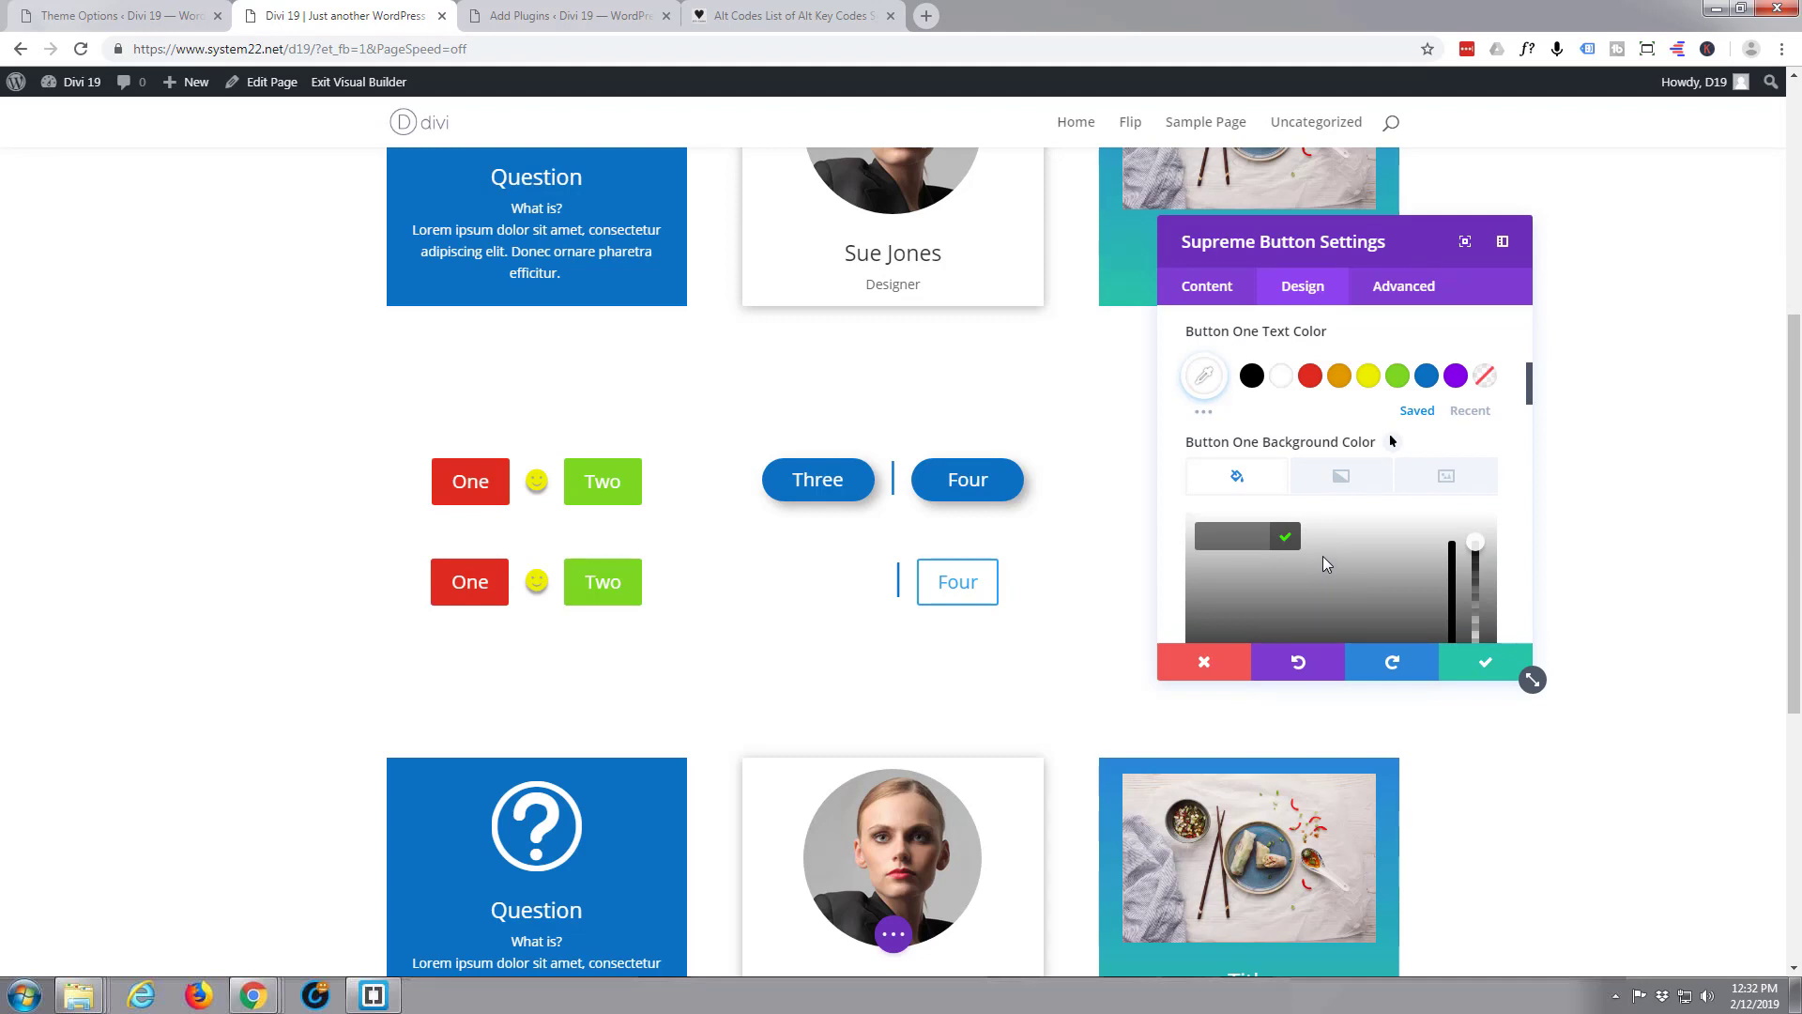
pyautogui.scroll(-1, 1326, 563)
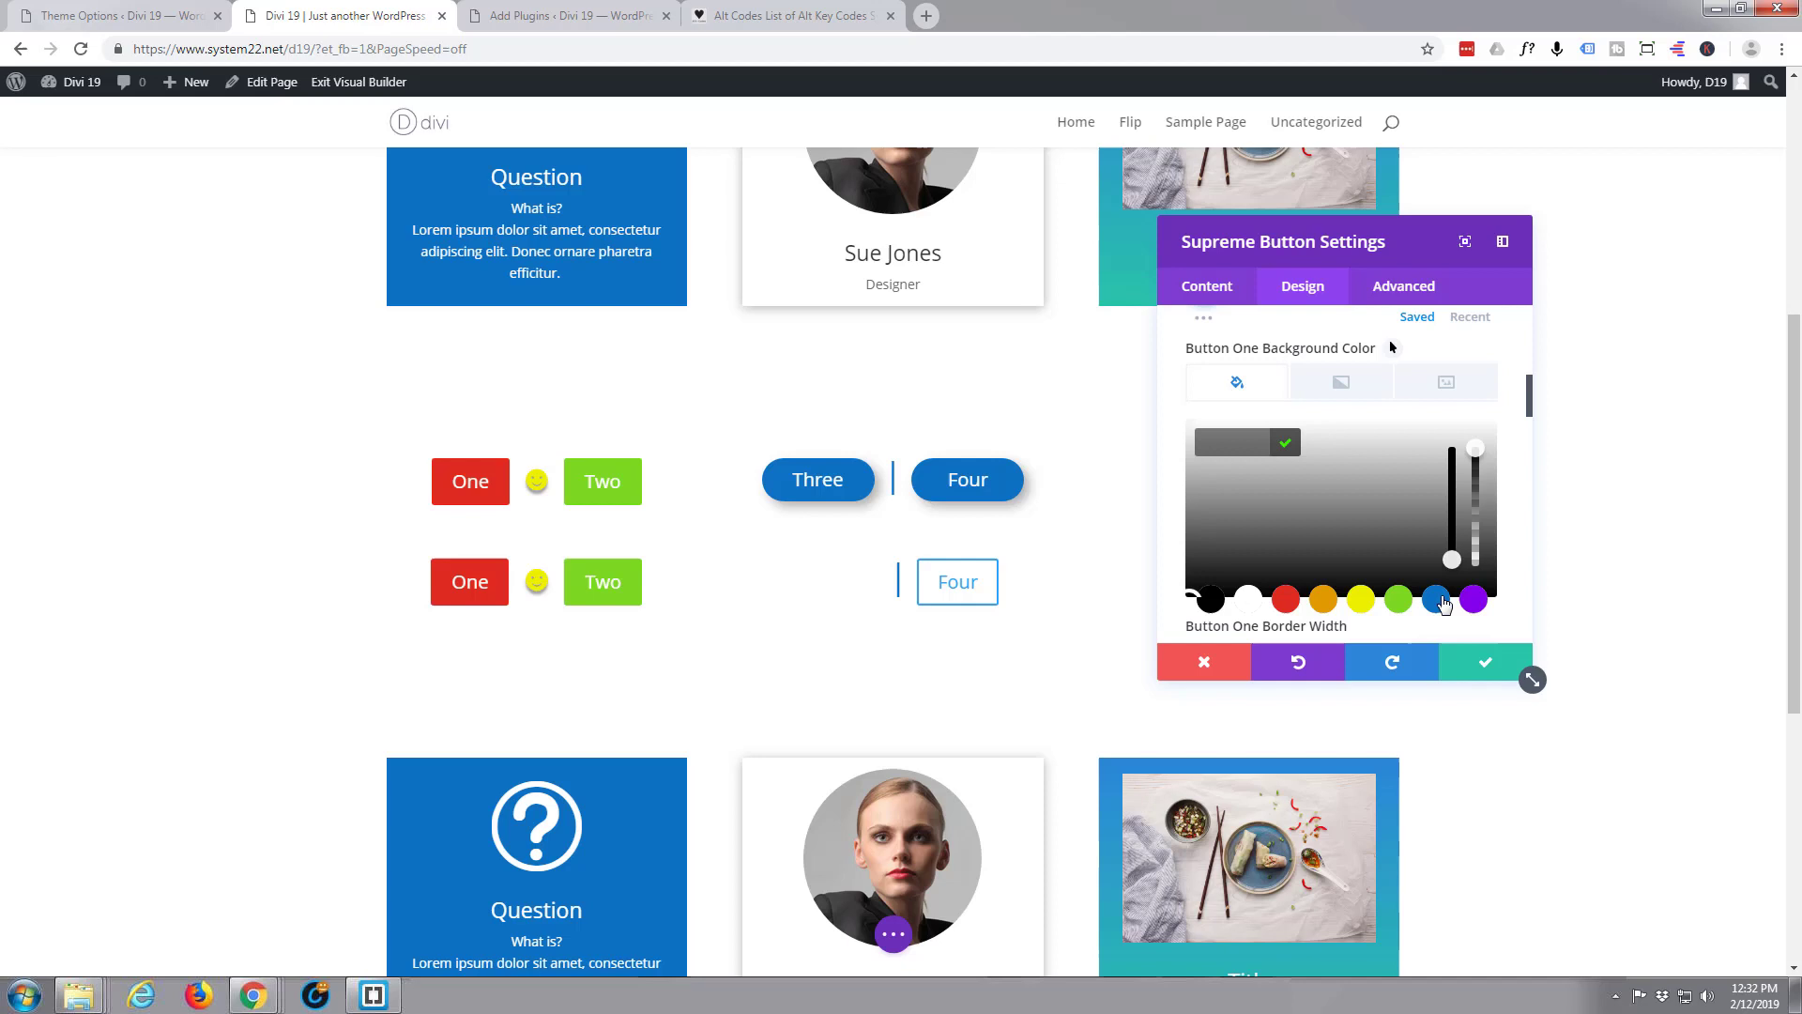
pyautogui.click(1438, 600)
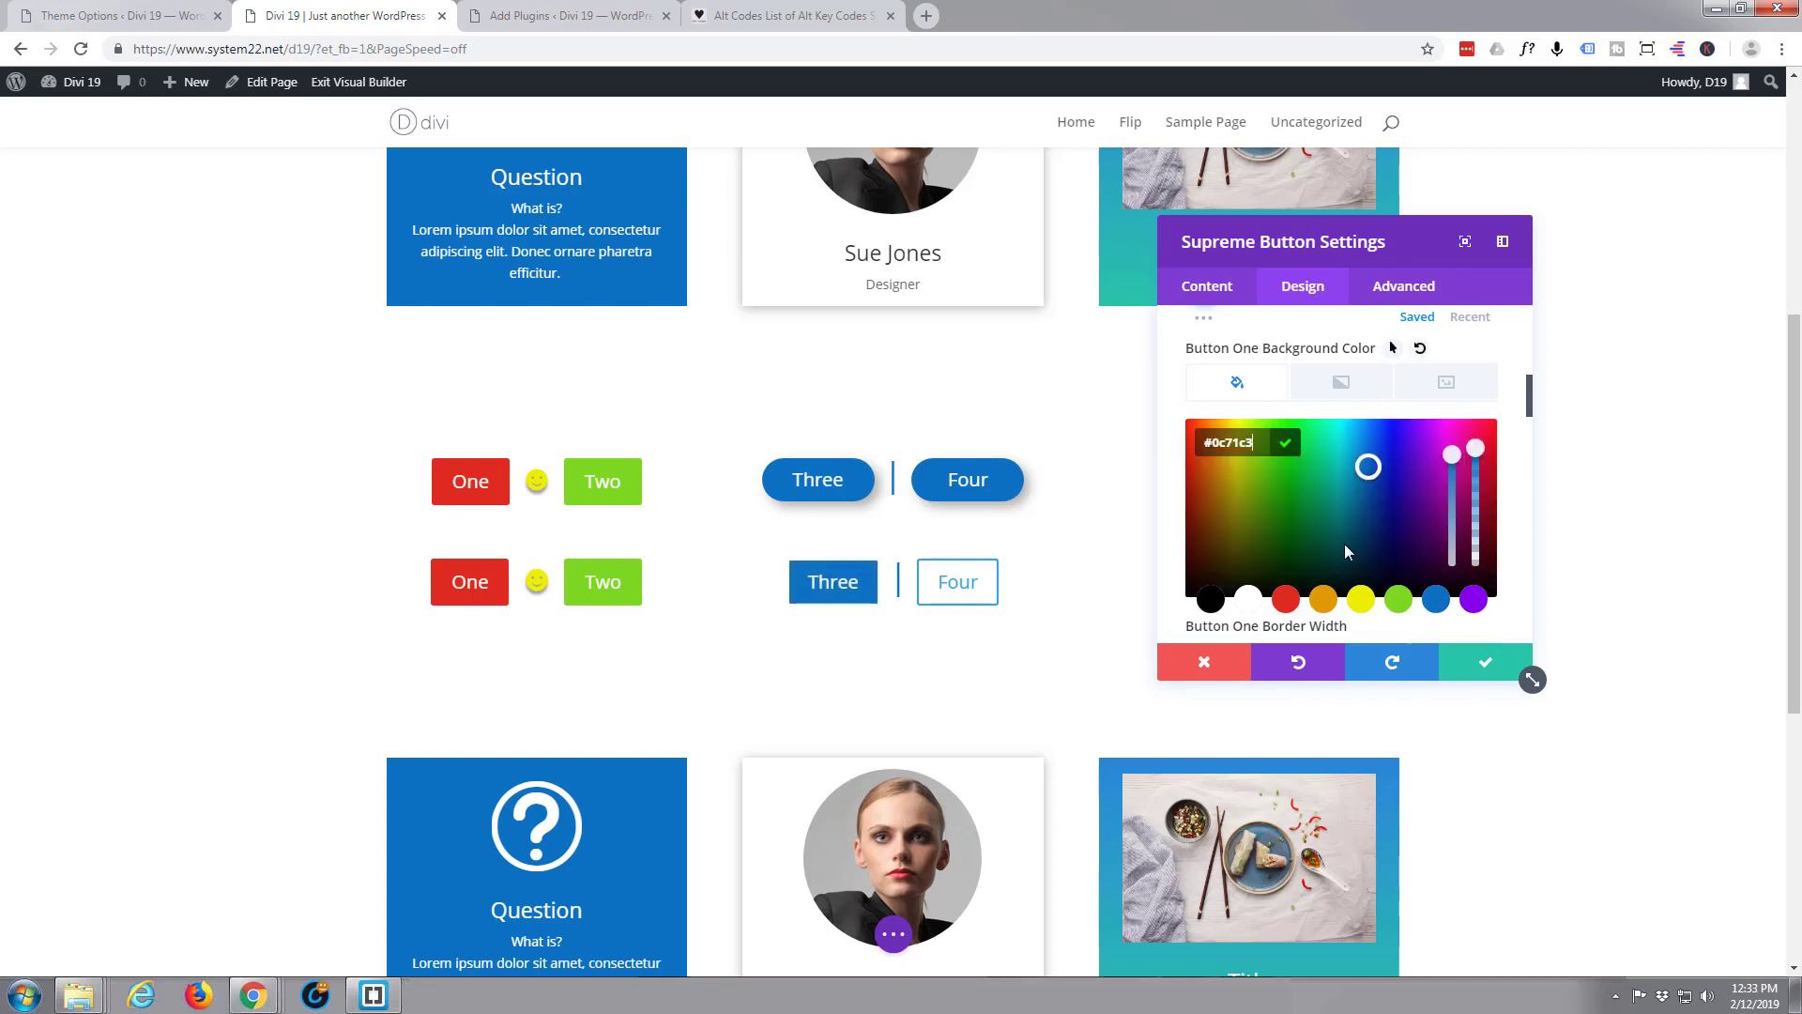
# - Give the Three button a blue border and 50px rounded corners
pyautogui.scroll(-2, 1343, 542)
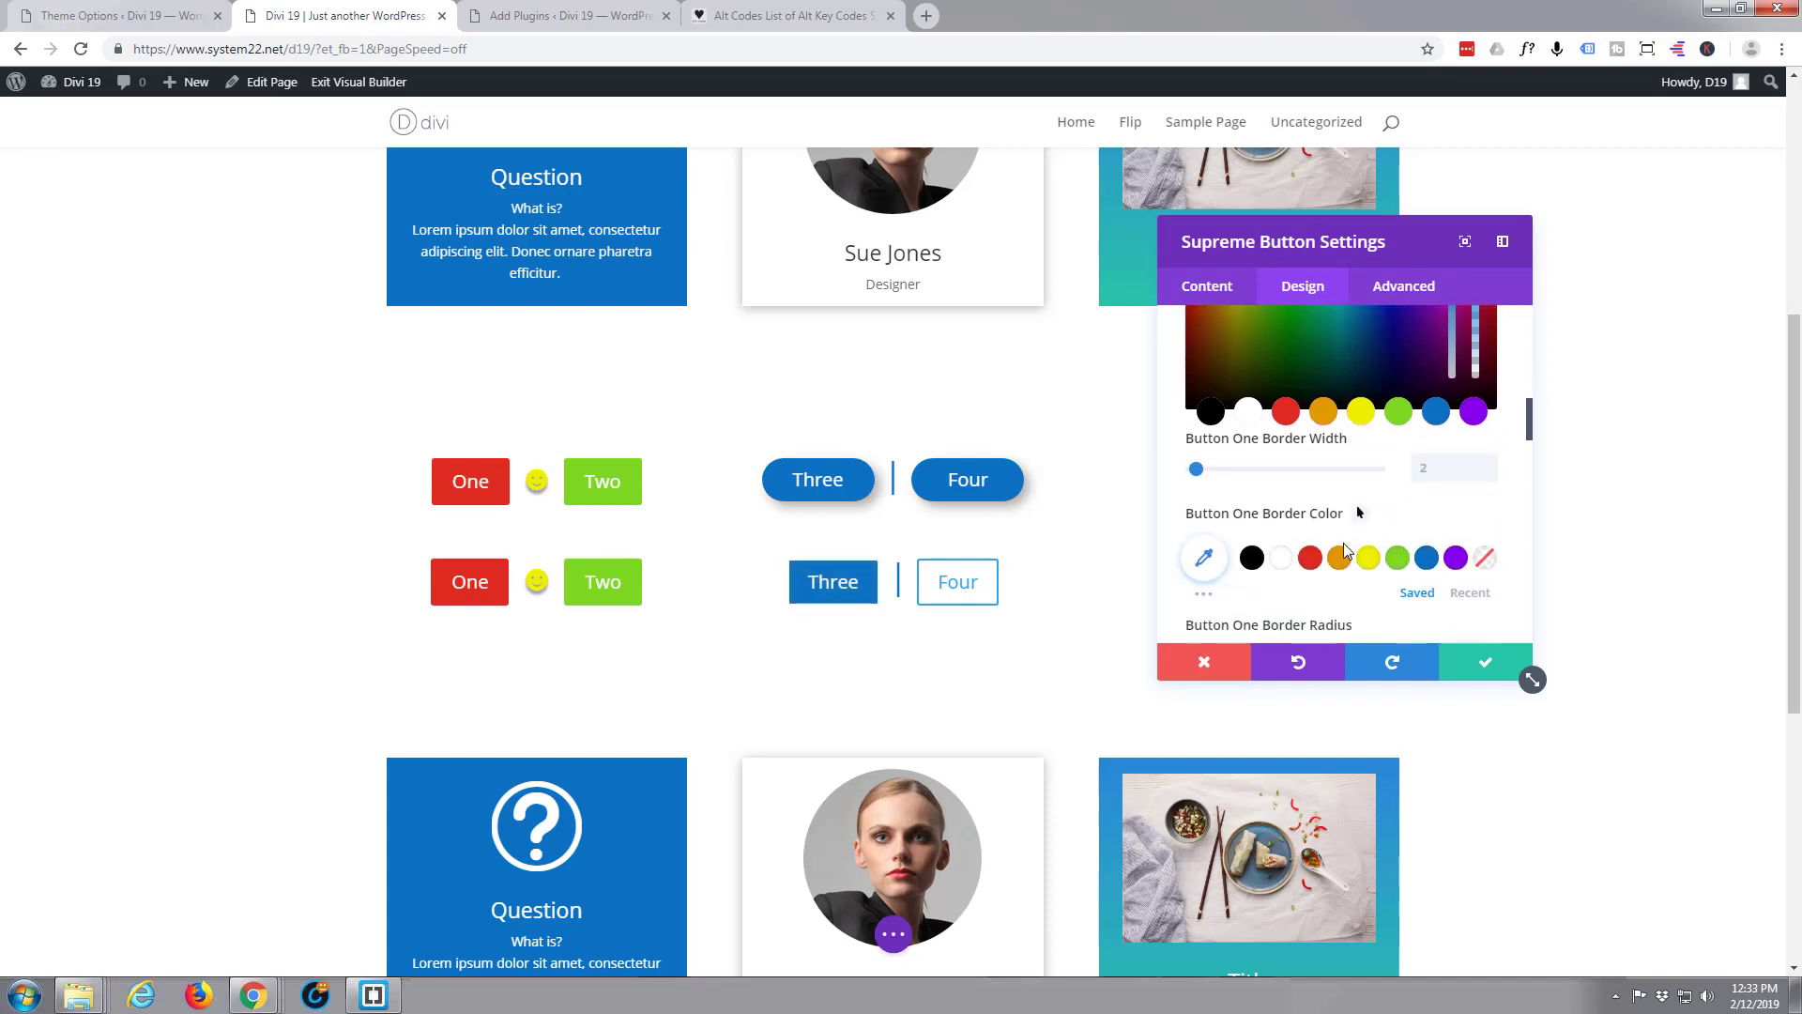
pyautogui.scroll(-1, 1343, 544)
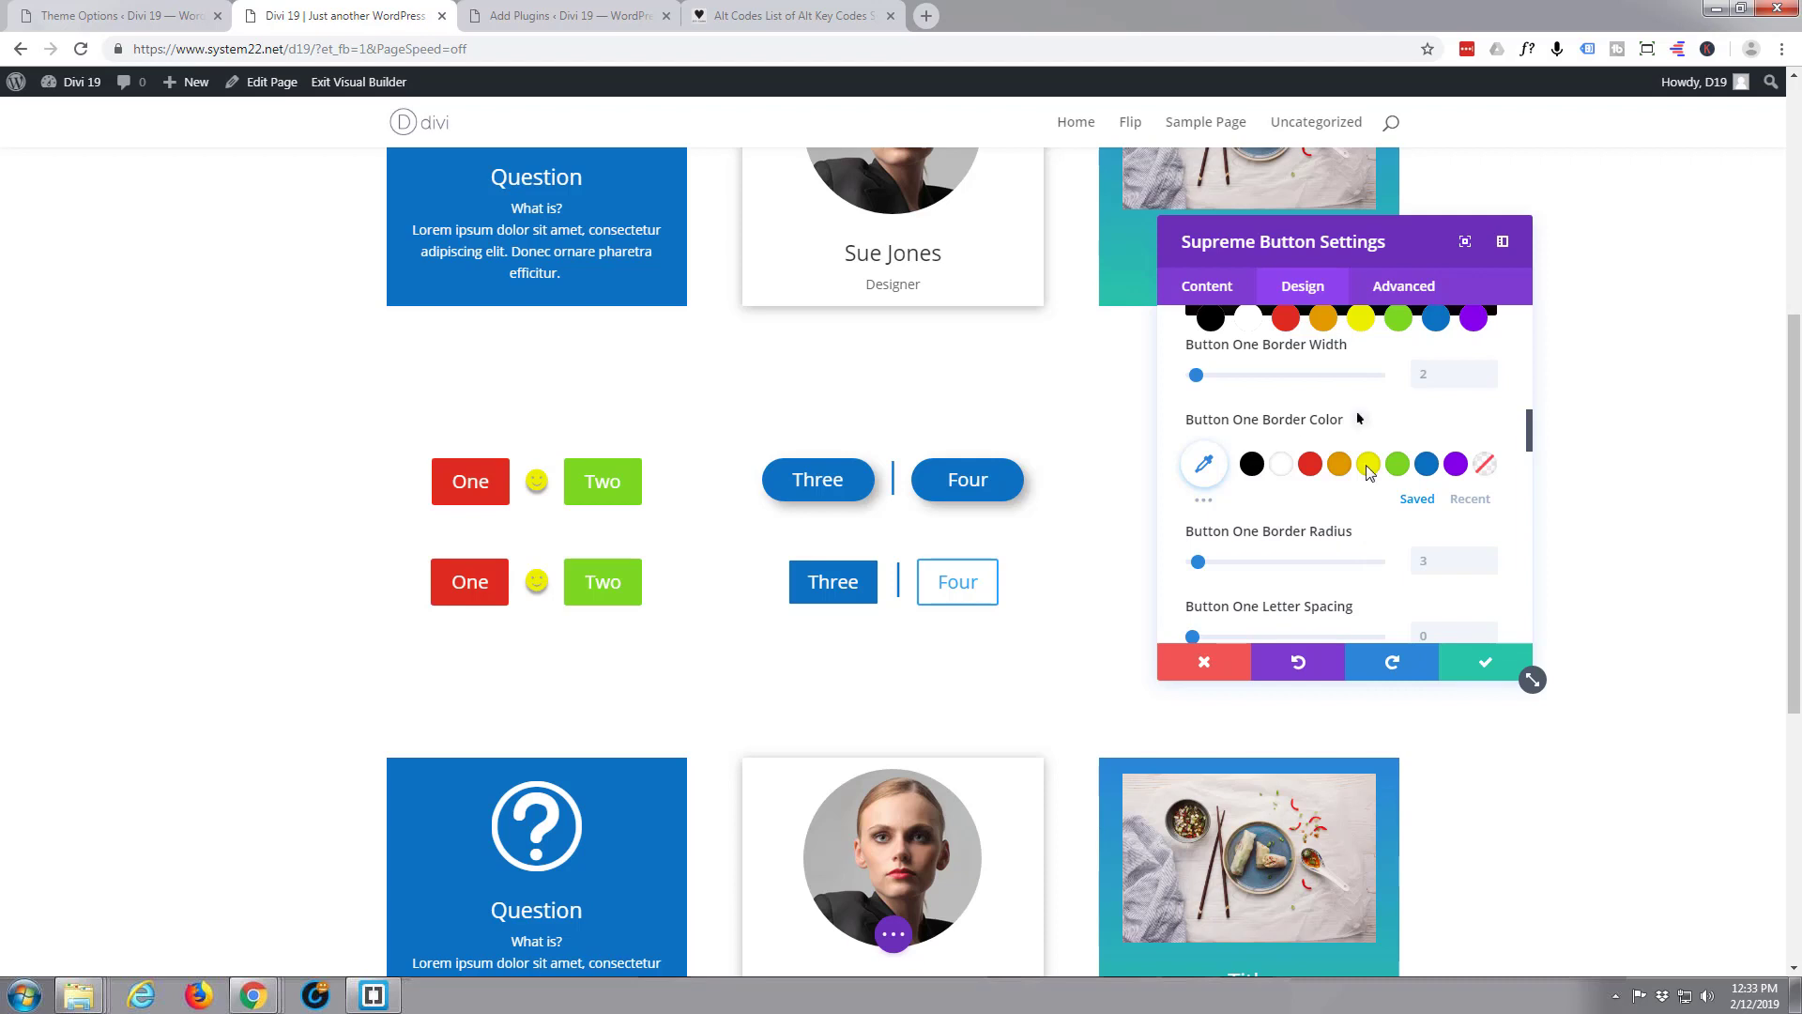
pyautogui.click(1425, 464)
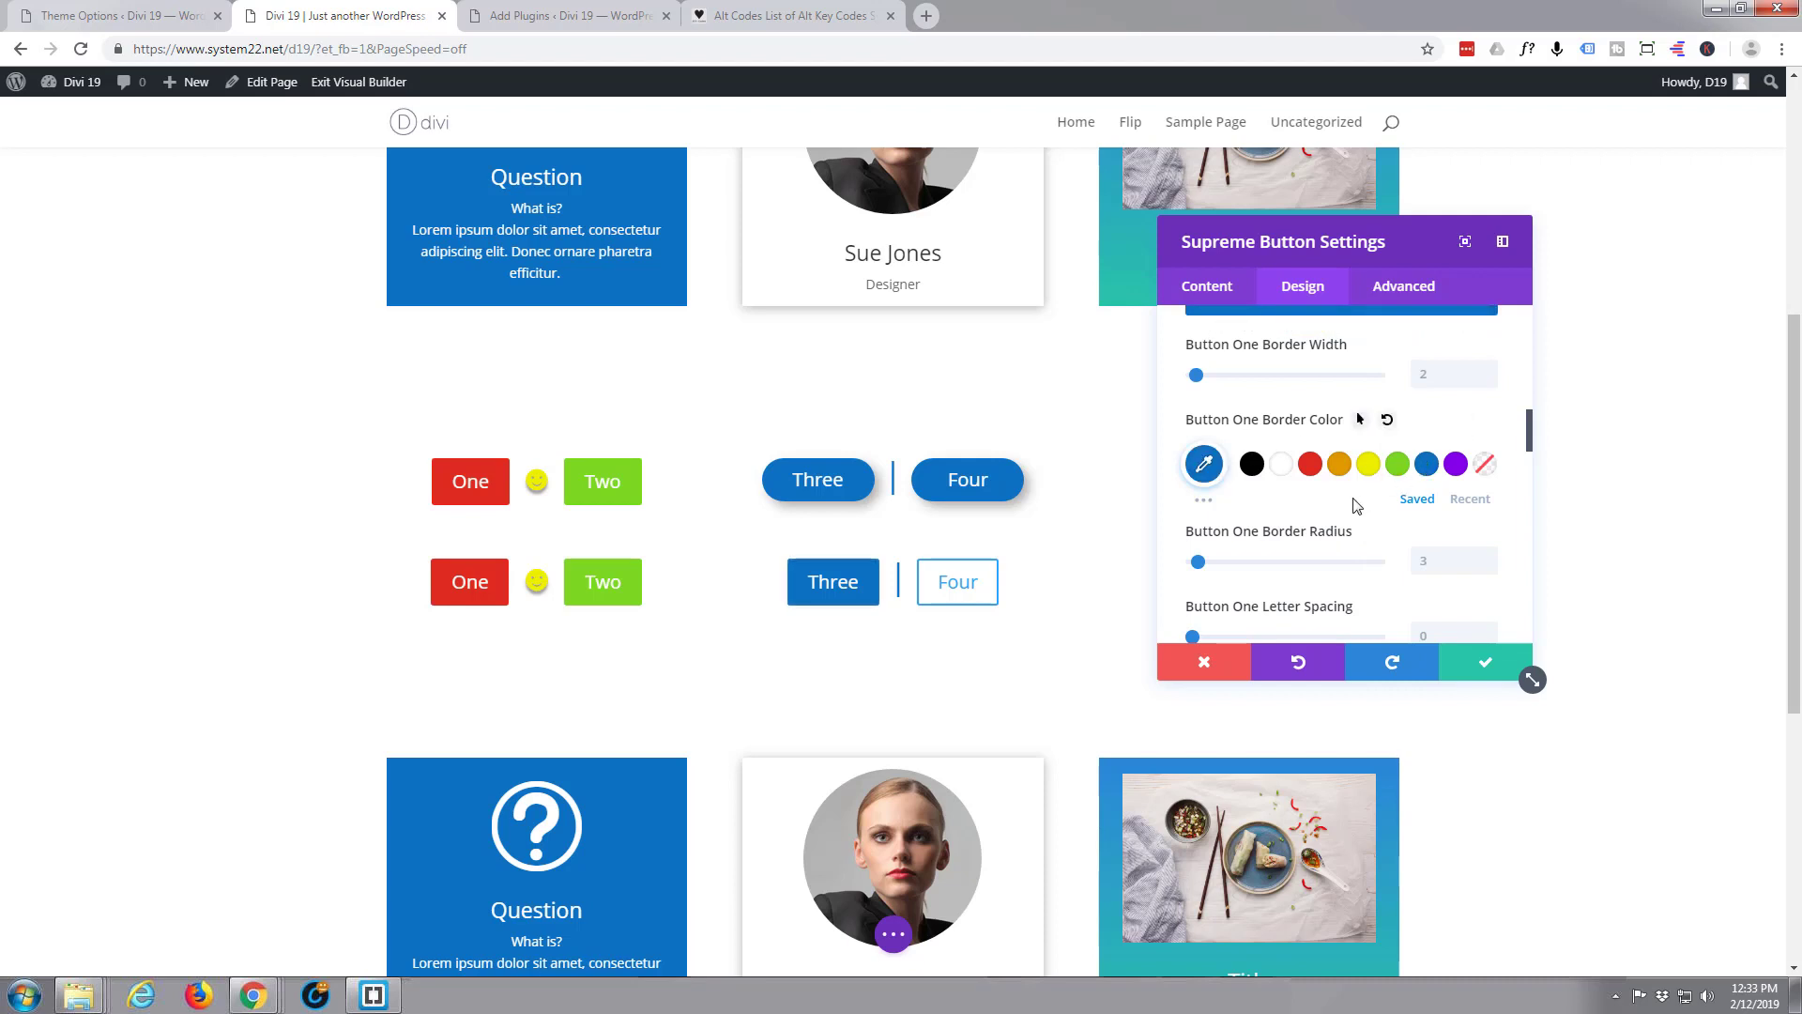
pyautogui.scroll(-1, 1355, 505)
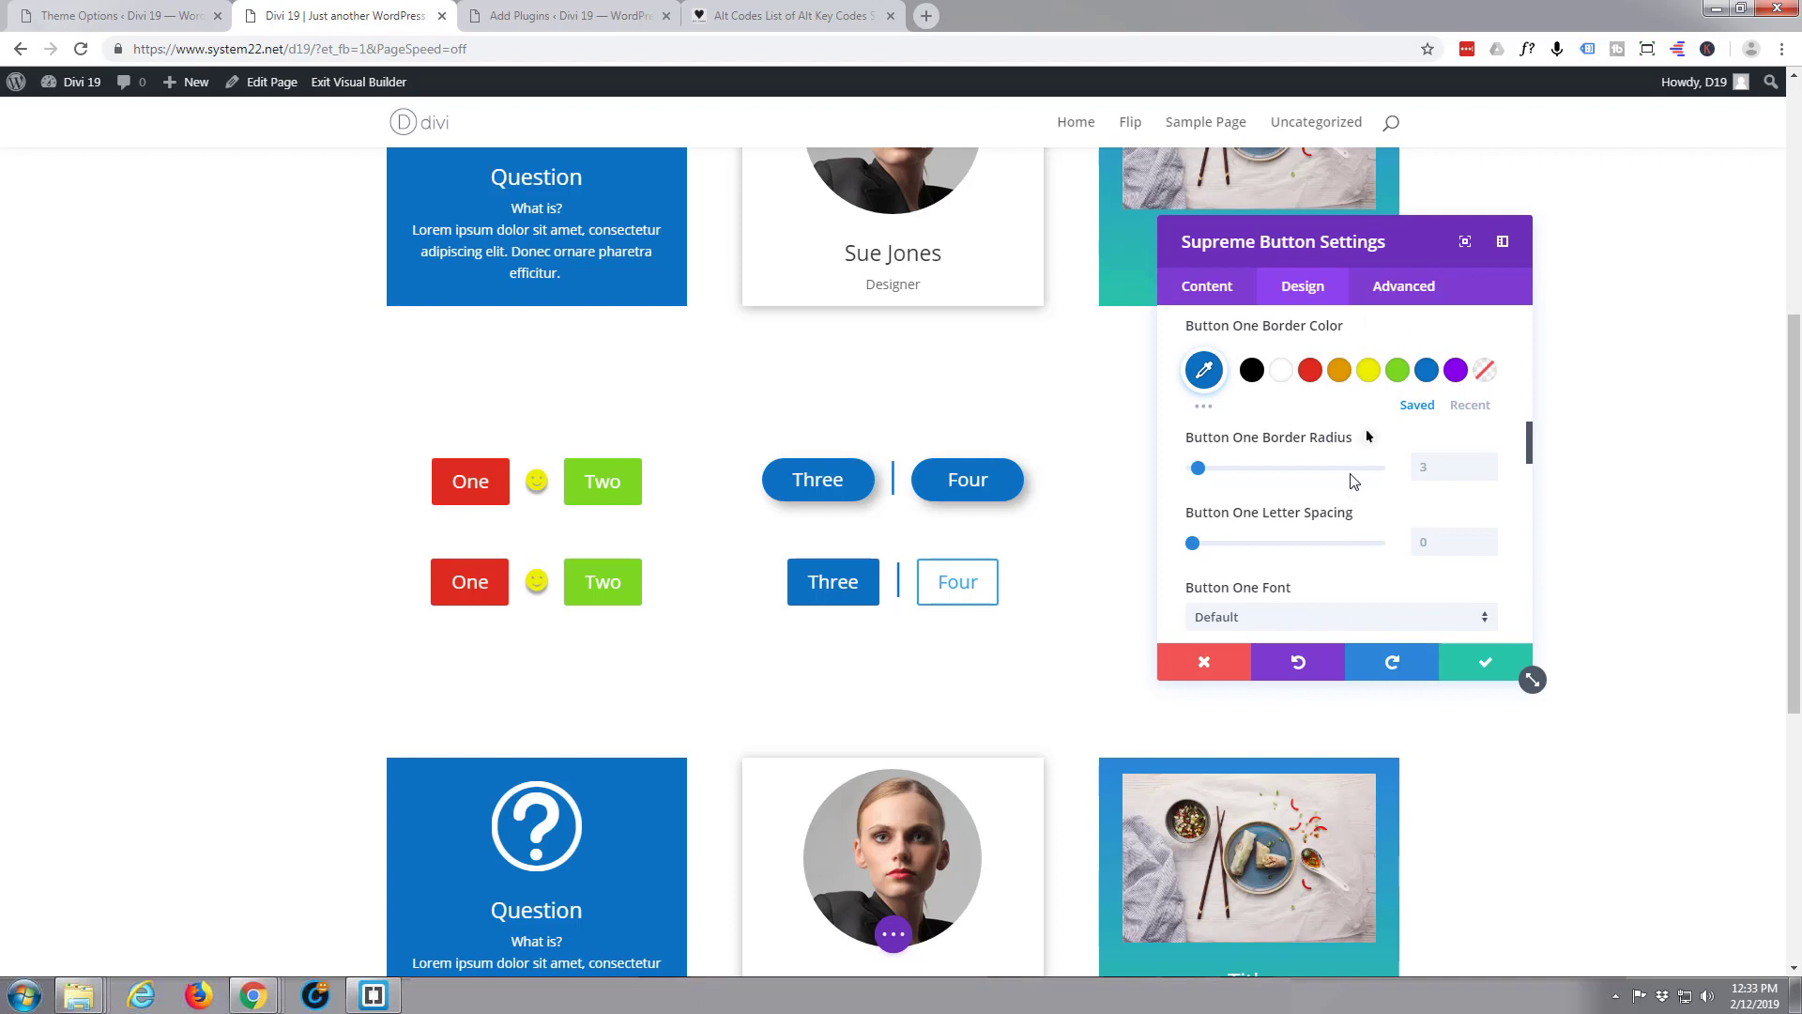
pyautogui.click(1438, 464)
pyautogui.write('50px')
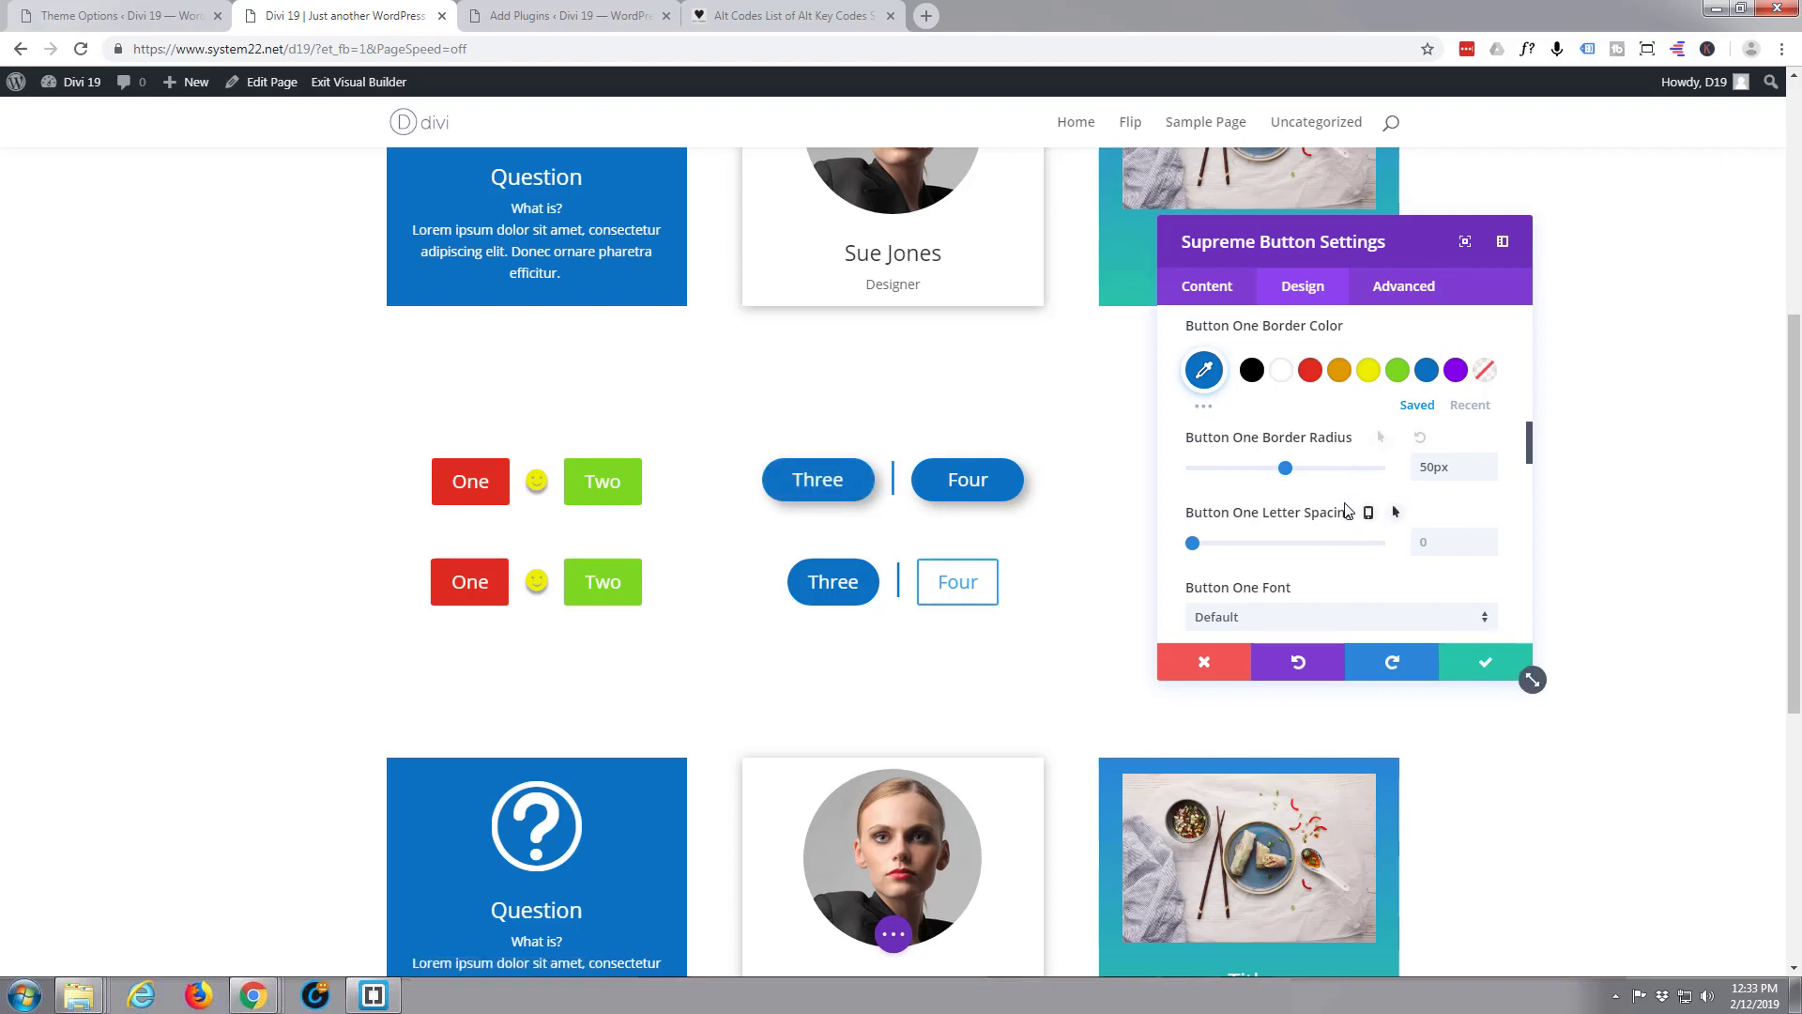
# - Make the Three button's border and background turn green #7cda24 on hover
pyautogui.scroll(2, 1344, 498)
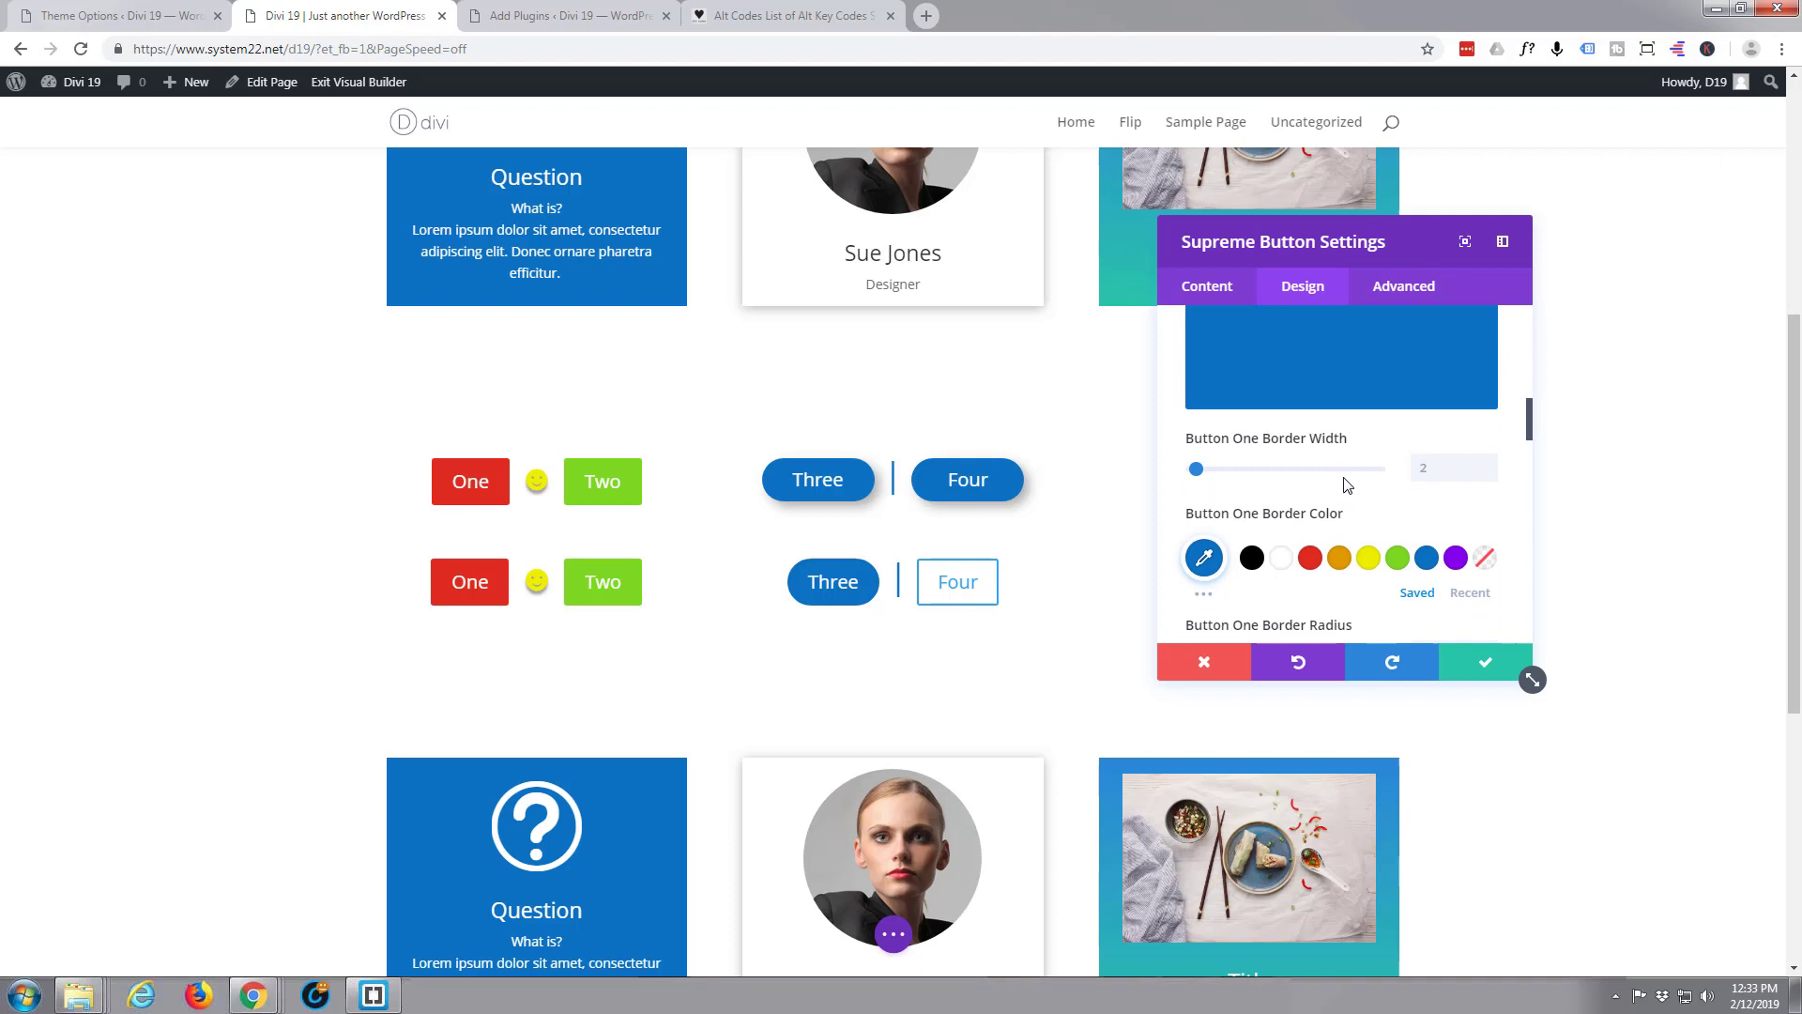
pyautogui.click(1359, 514)
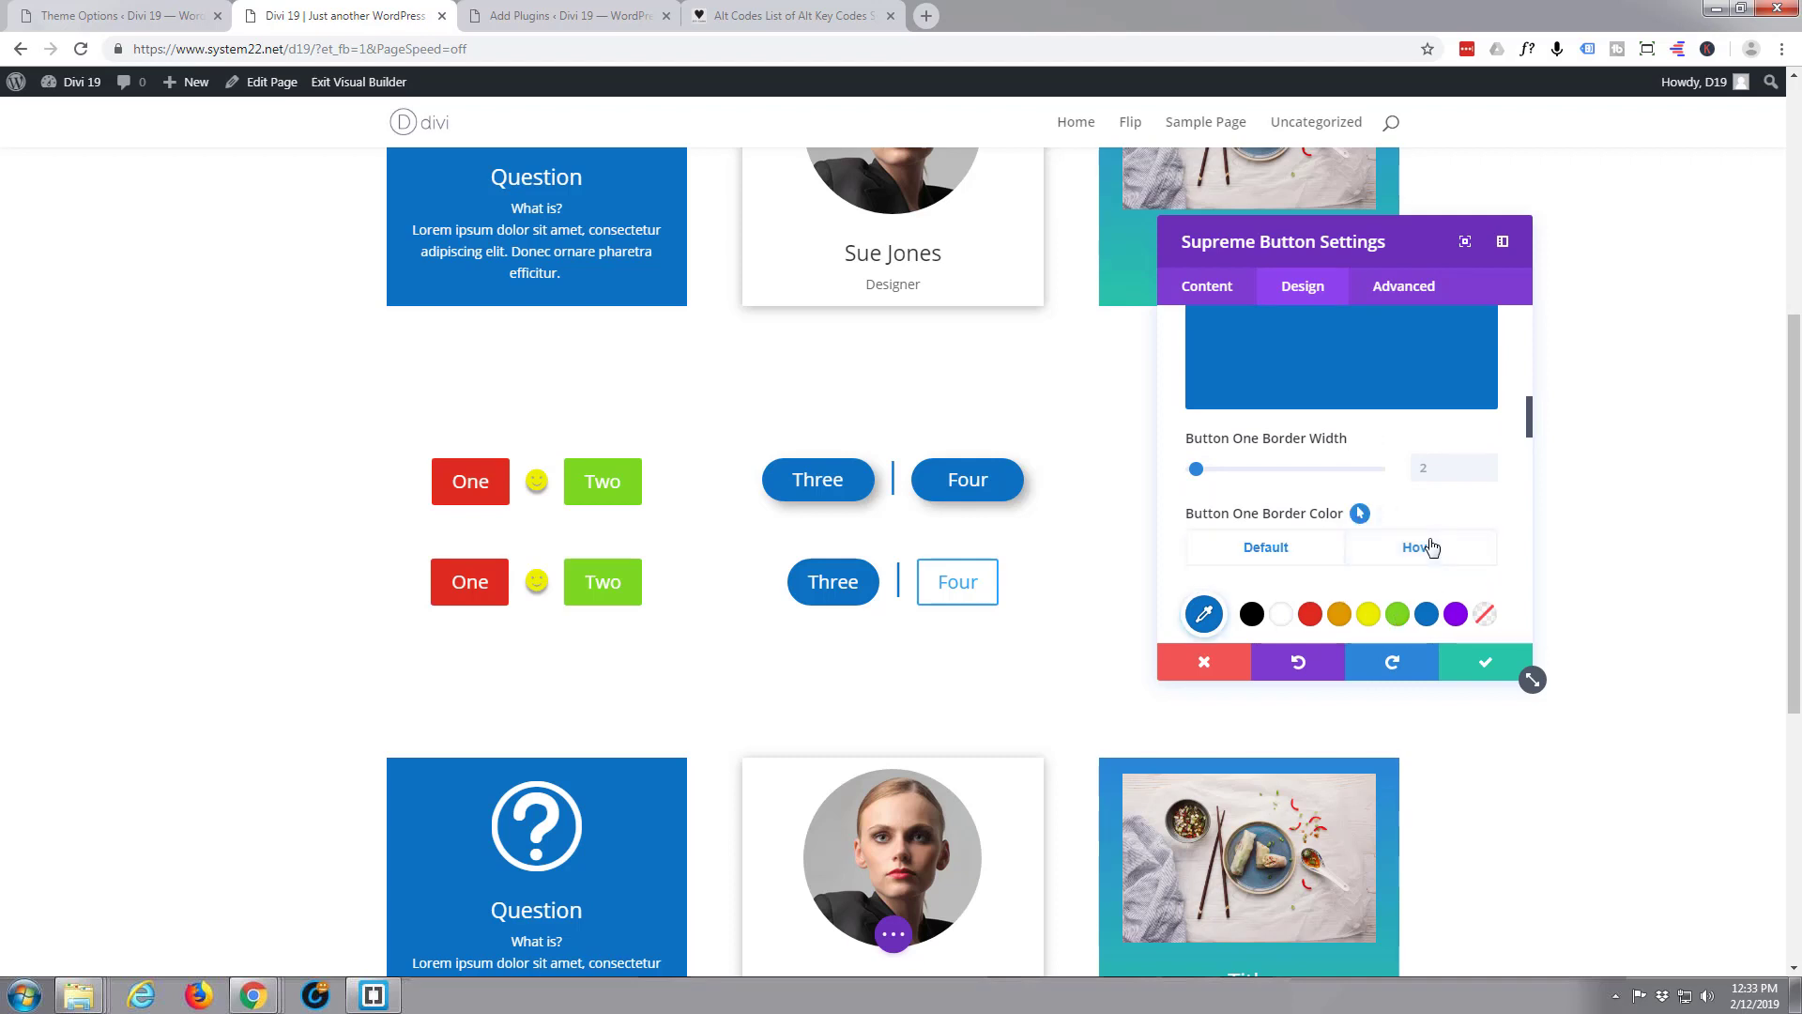
pyautogui.click(1418, 546)
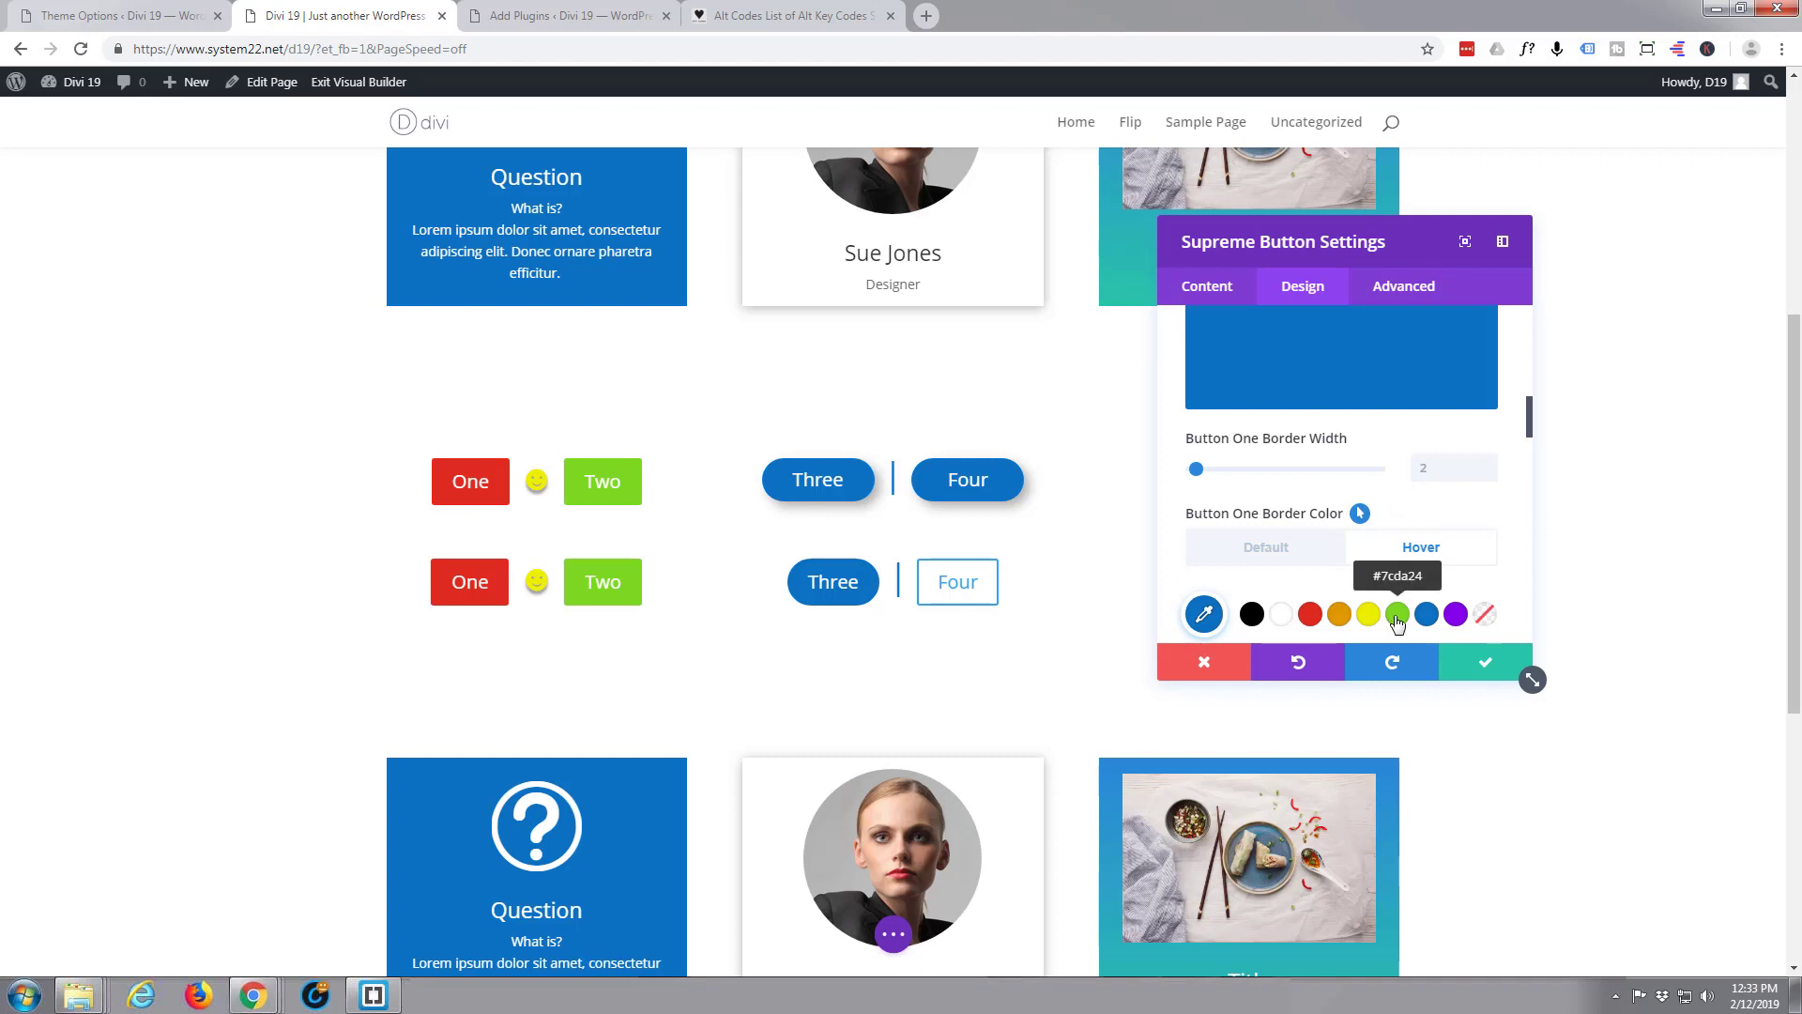
pyautogui.click(1395, 616)
pyautogui.scroll(3, 1330, 542)
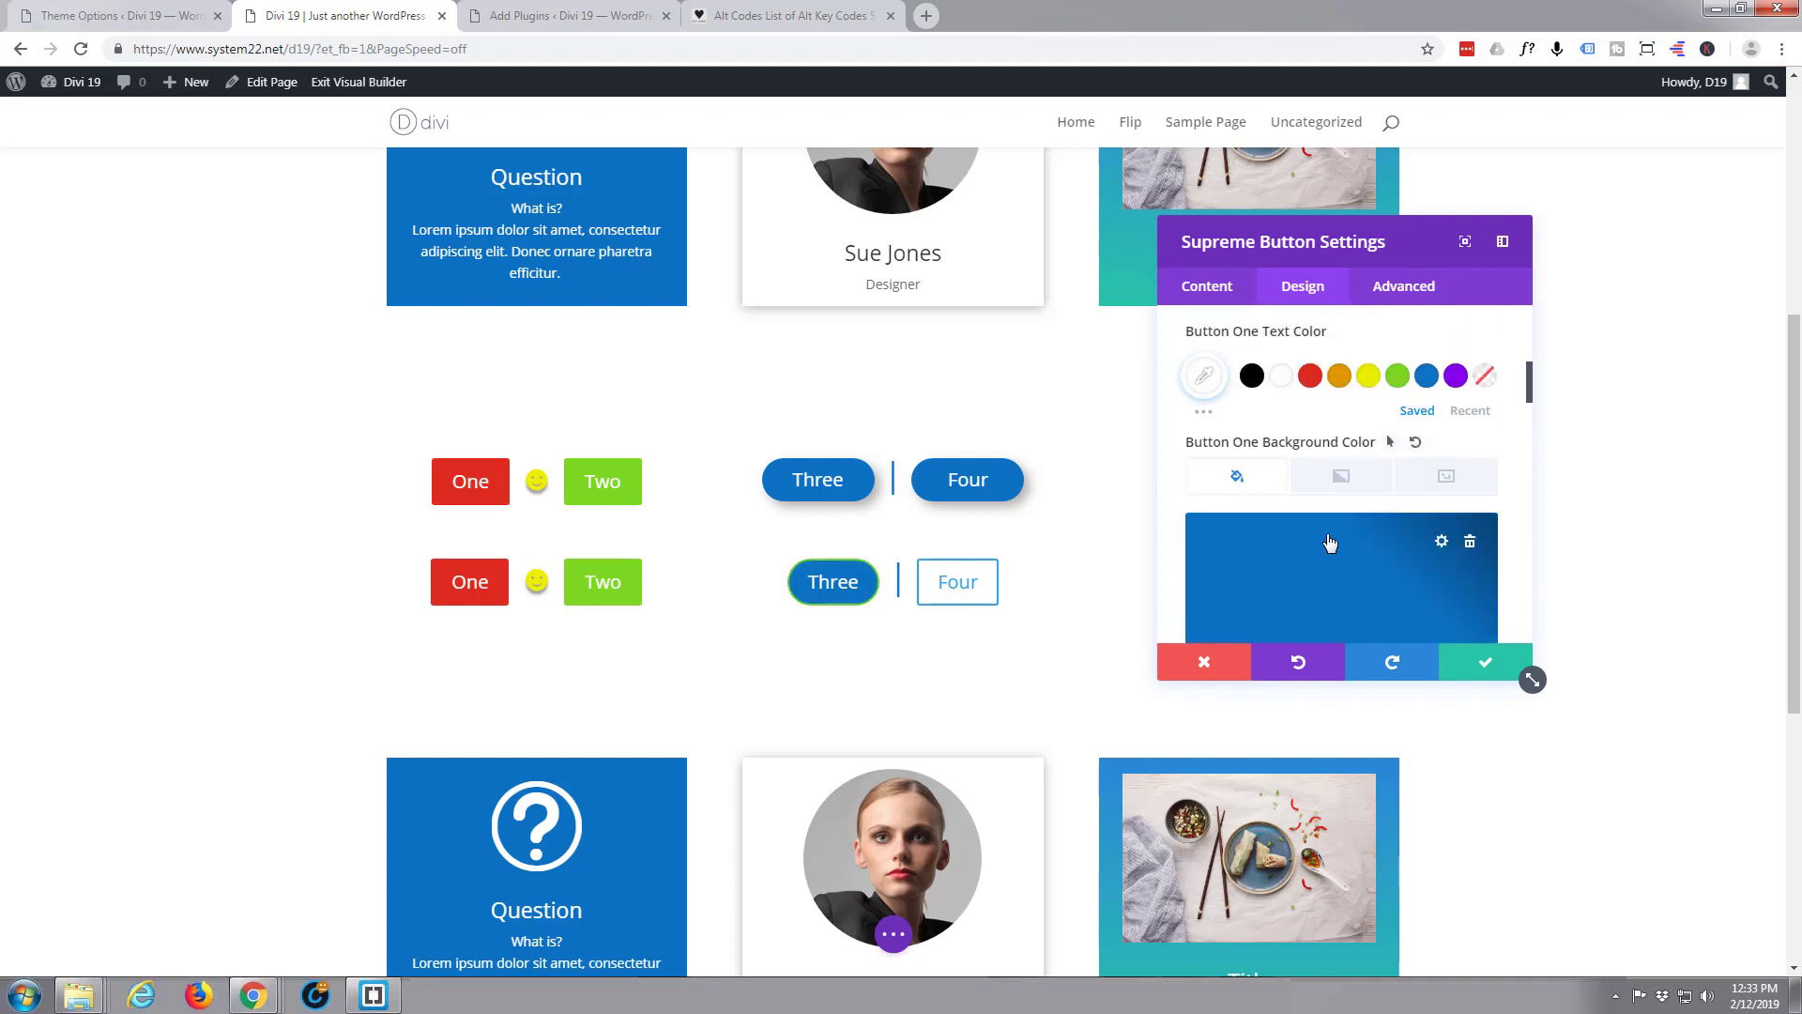
pyautogui.click(1390, 441)
pyautogui.scroll(-1, 1399, 427)
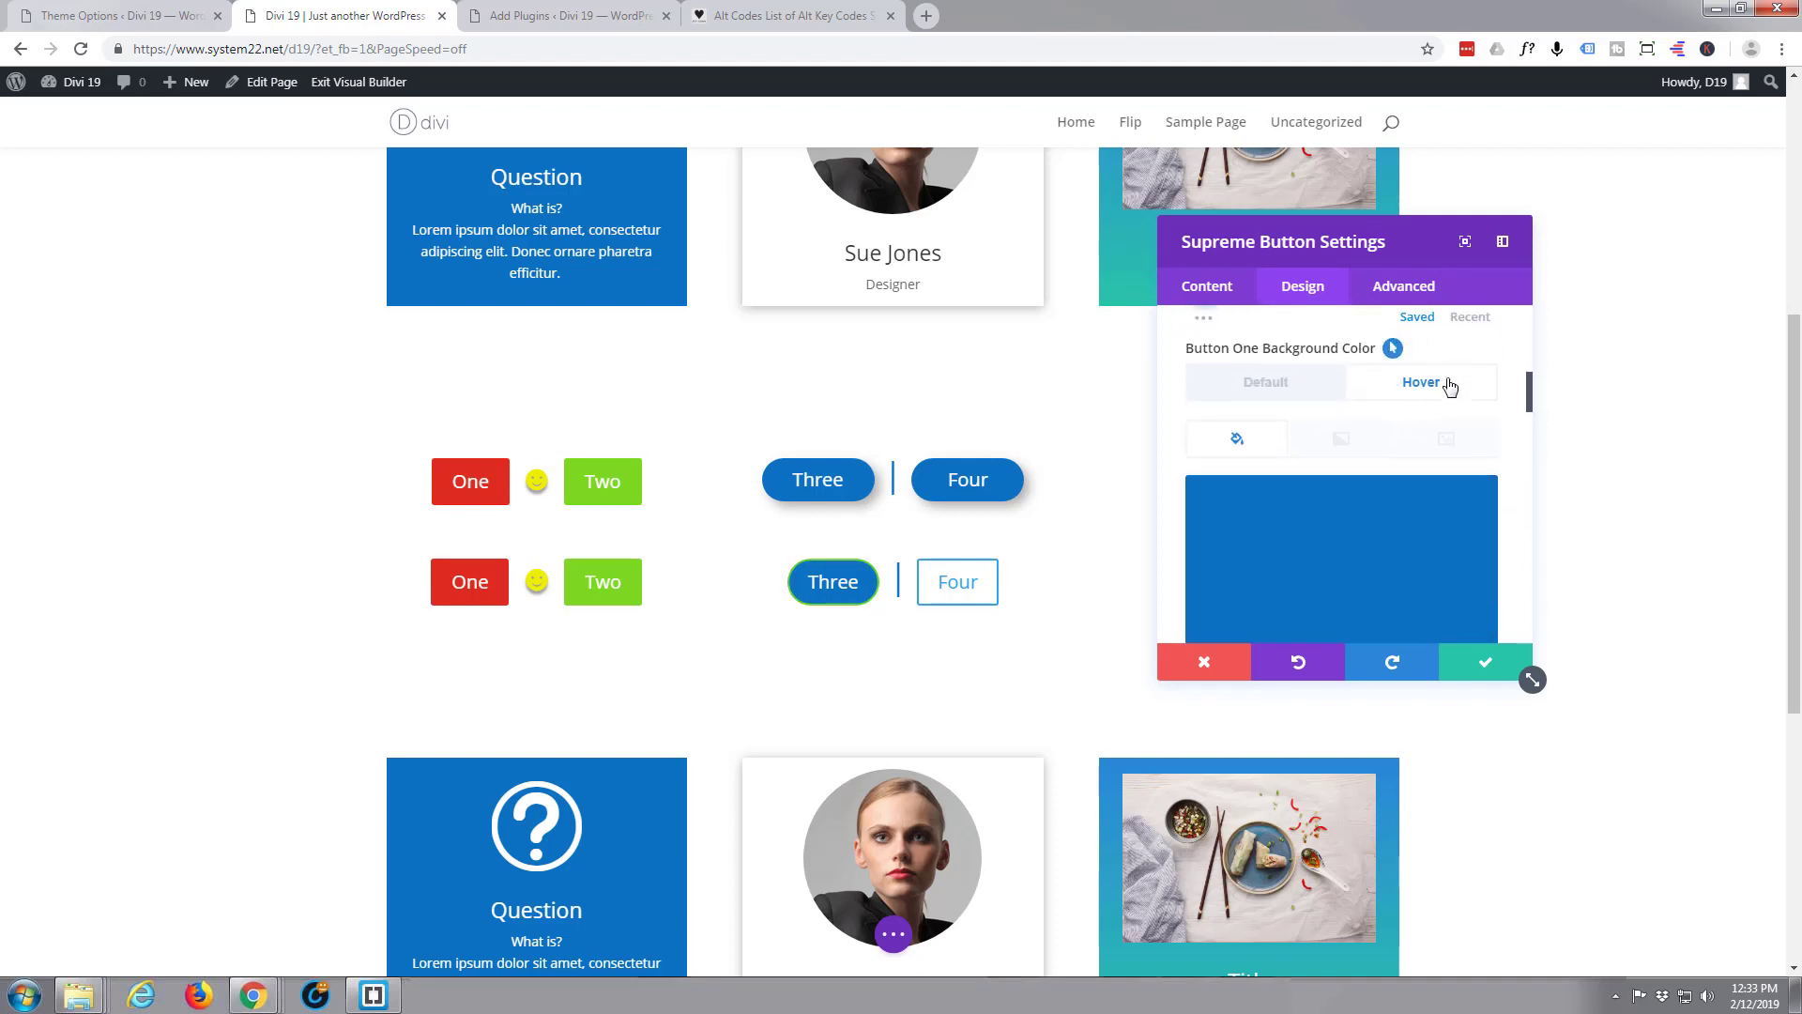
pyautogui.scroll(-2, 1387, 469)
pyautogui.click(1383, 394)
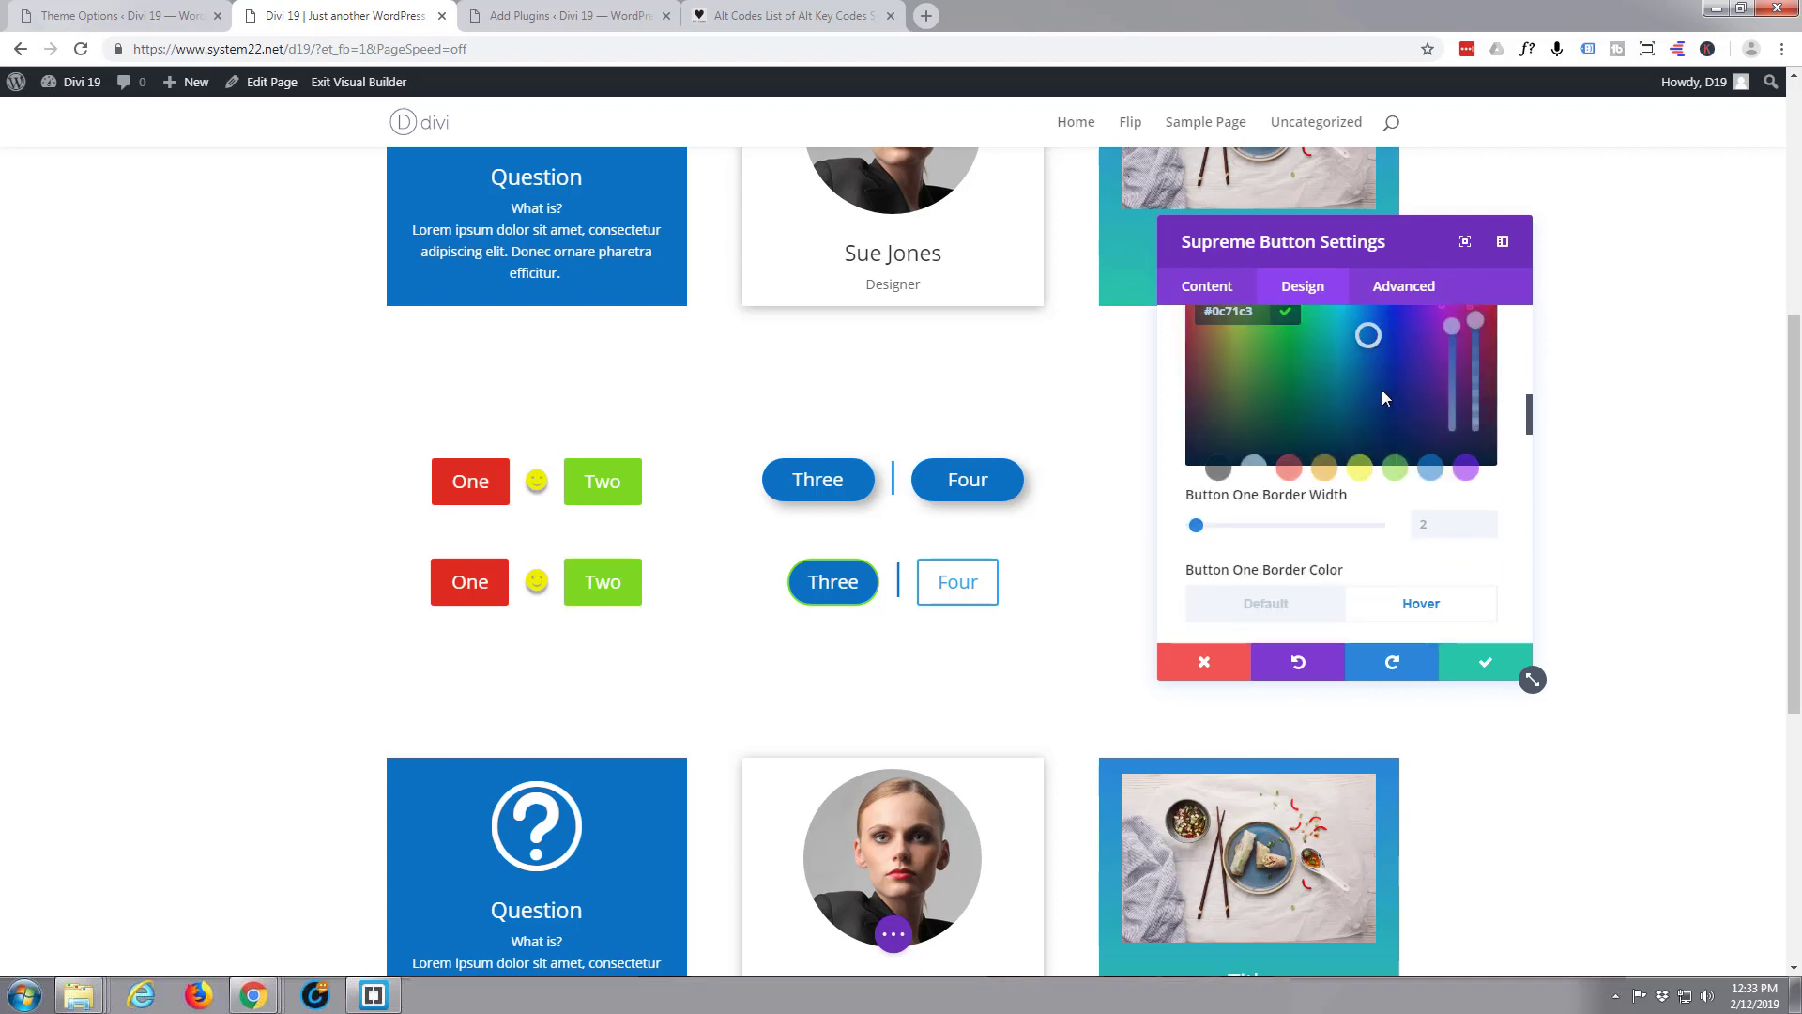
pyautogui.click(1401, 479)
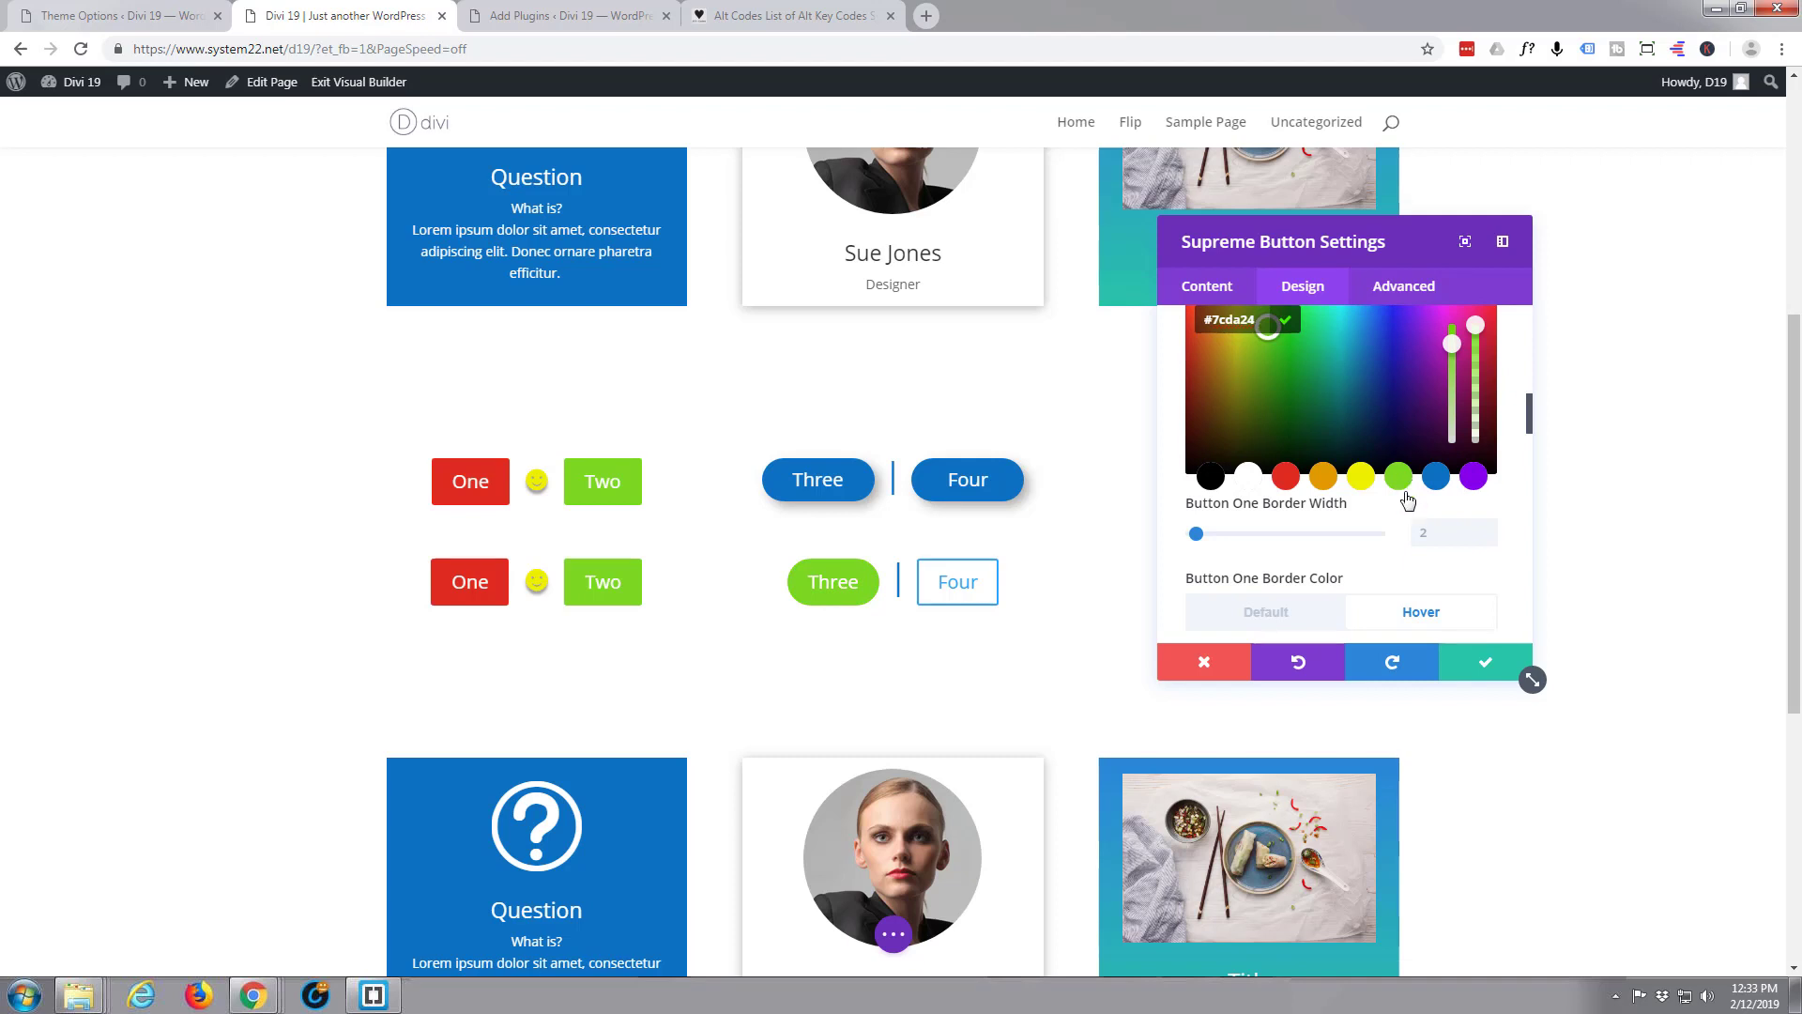
pyautogui.scroll(-4, 1375, 563)
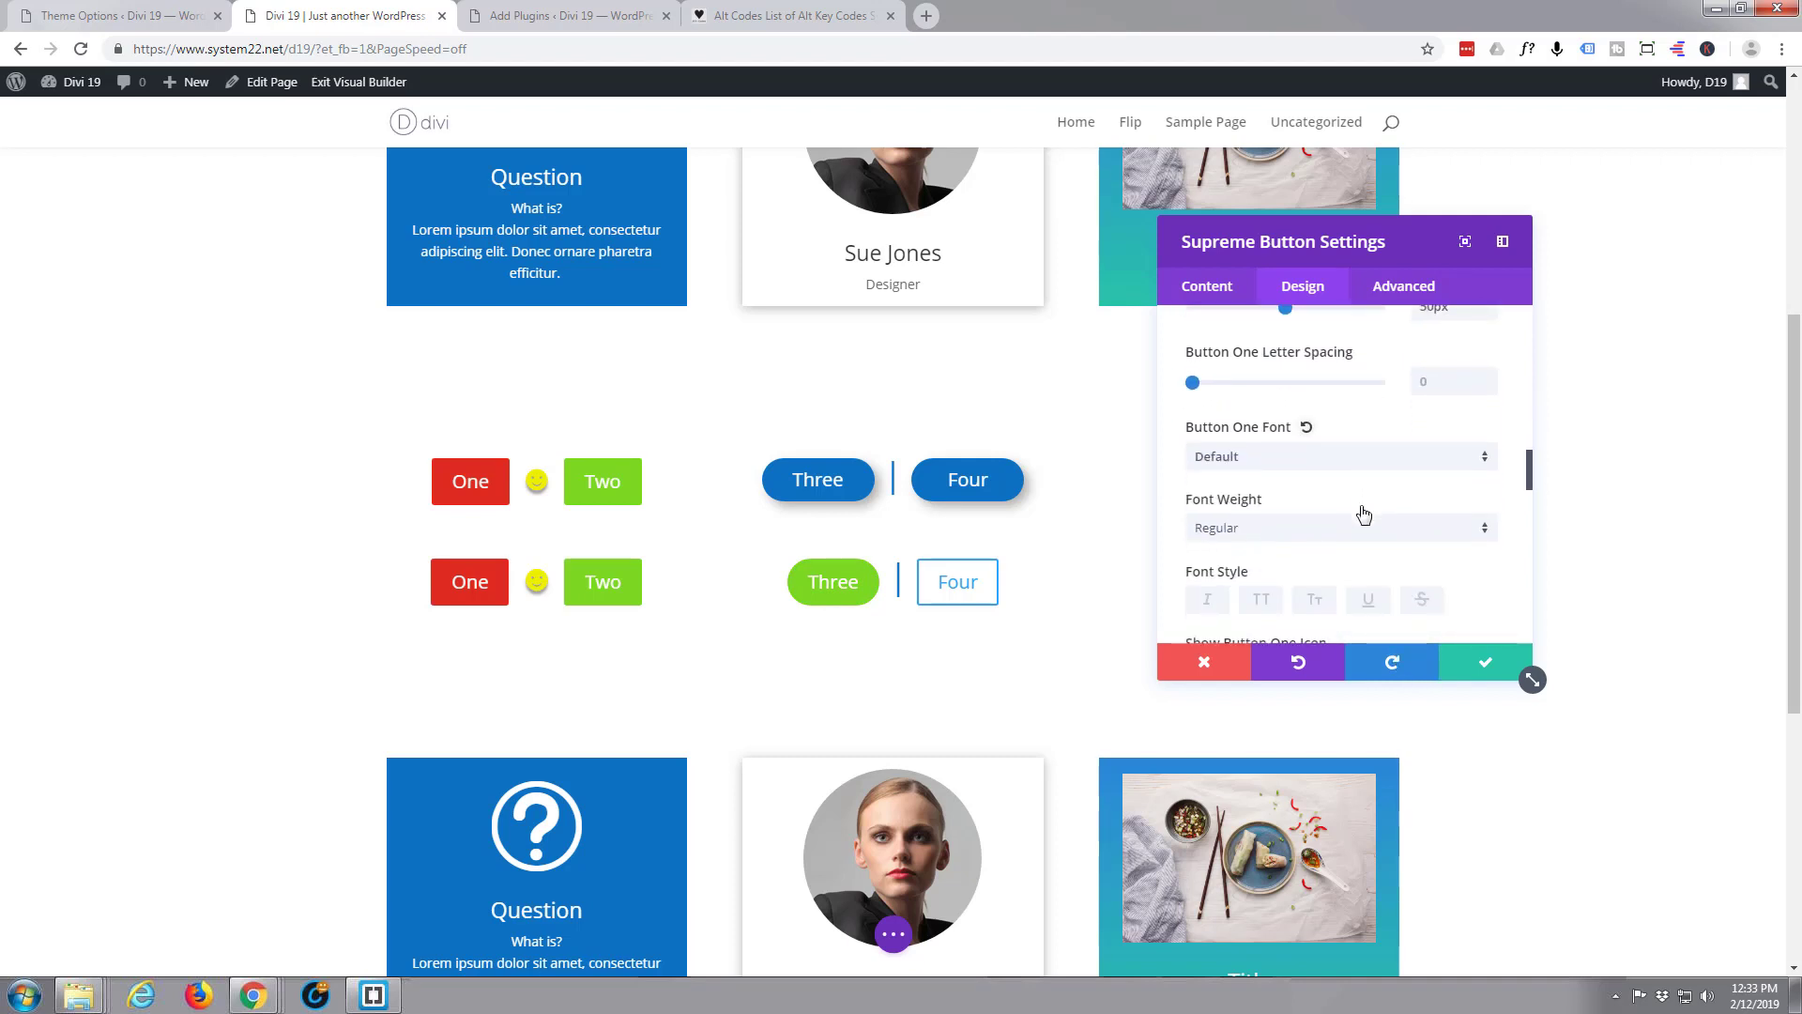
pyautogui.scroll(-2, 1364, 514)
pyautogui.scroll(1, 1364, 512)
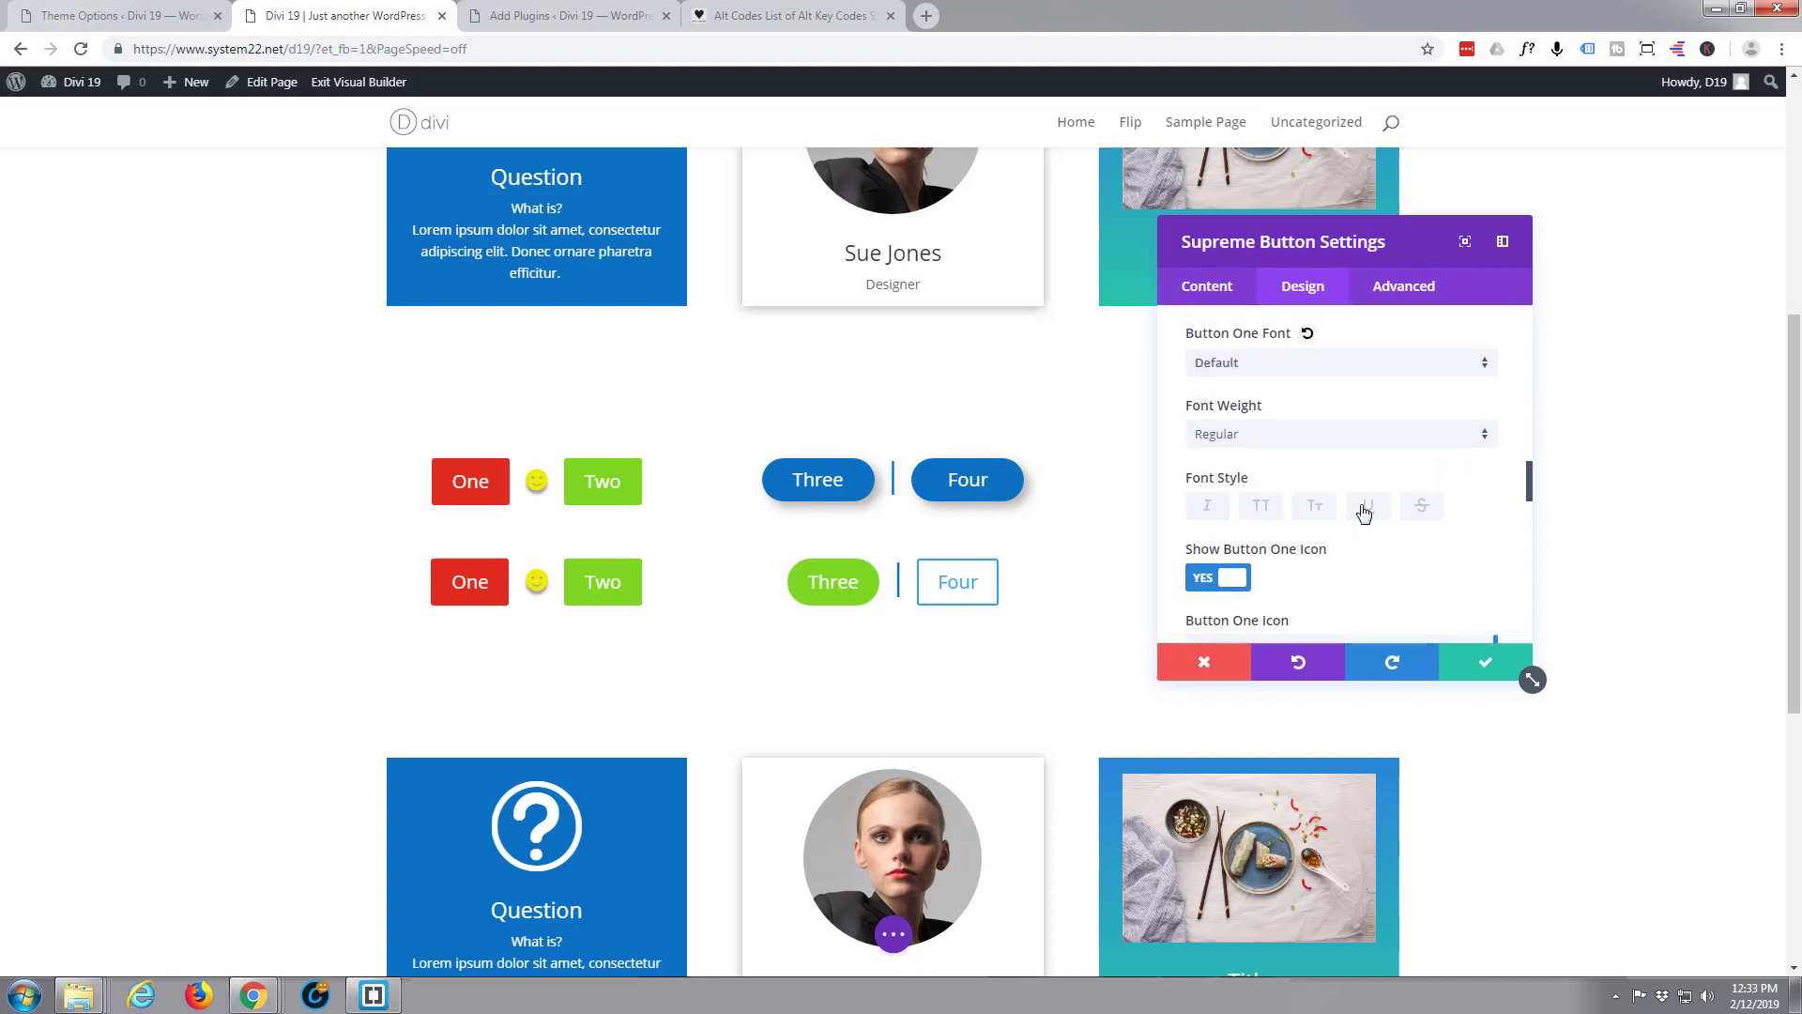
pyautogui.scroll(-6, 1364, 512)
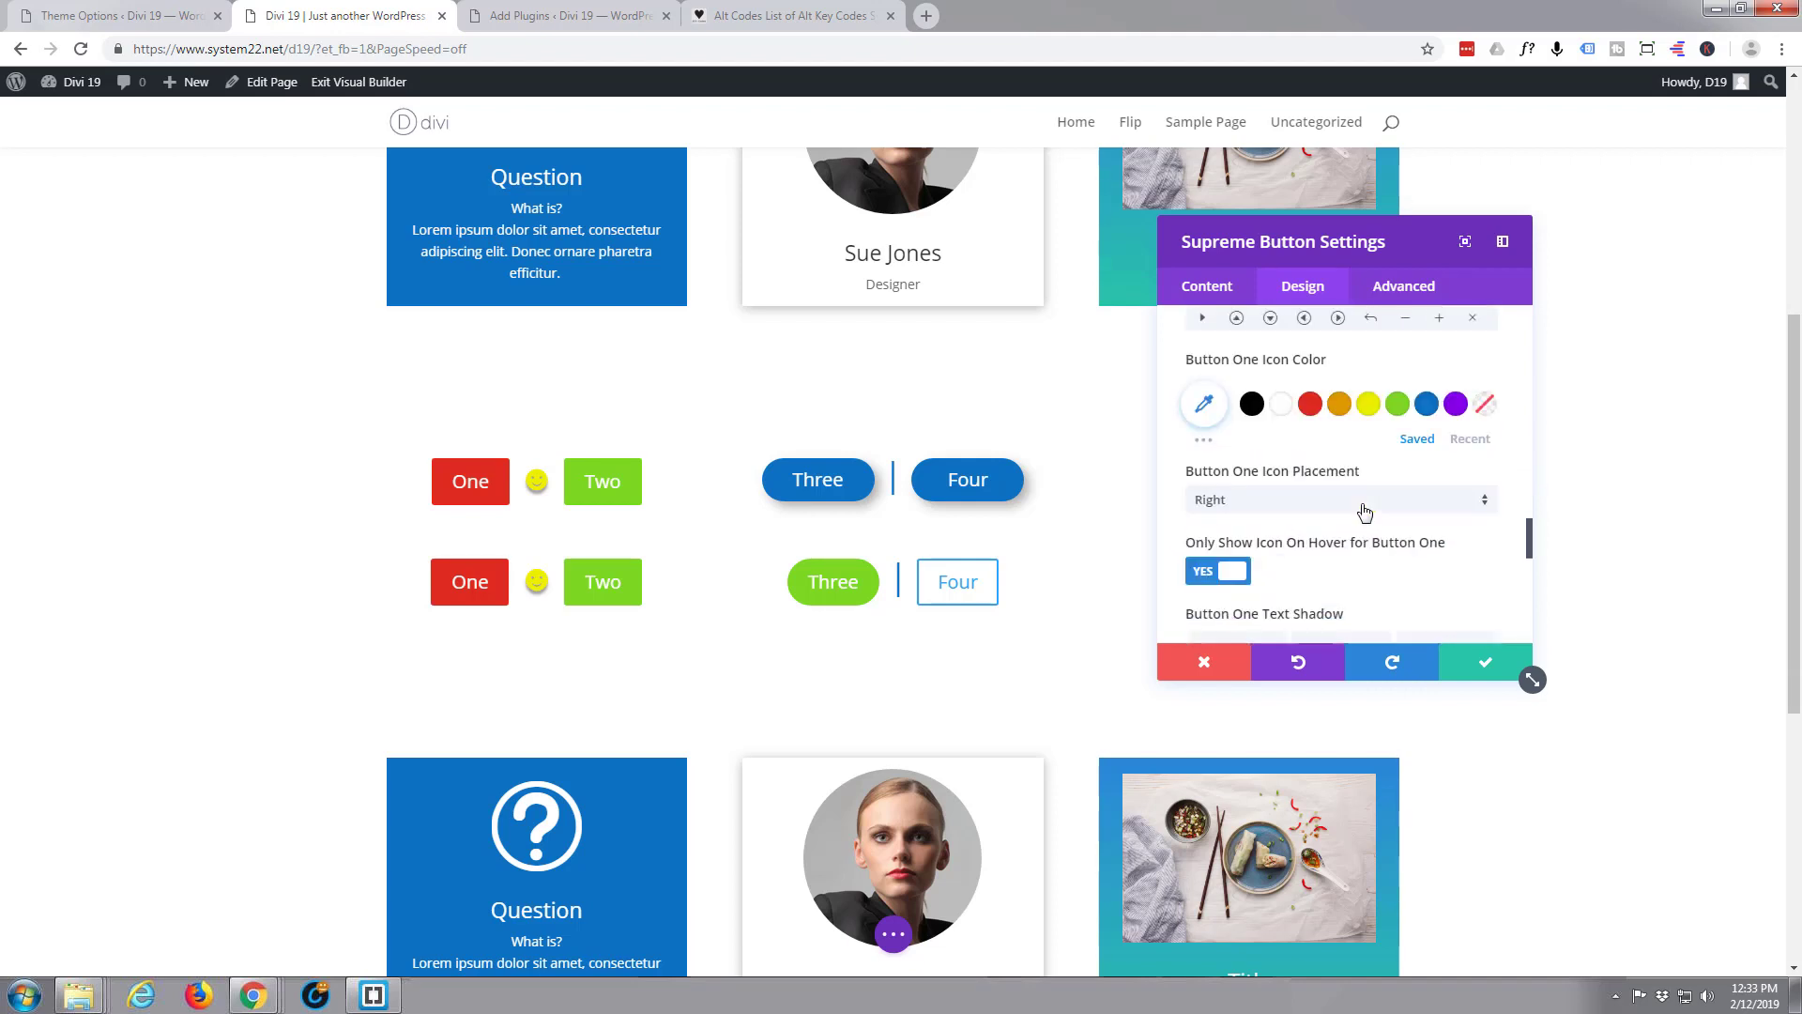
# - Enable custom styles for Button Two with white text and a blue background
pyautogui.scroll(-5, 1341, 500)
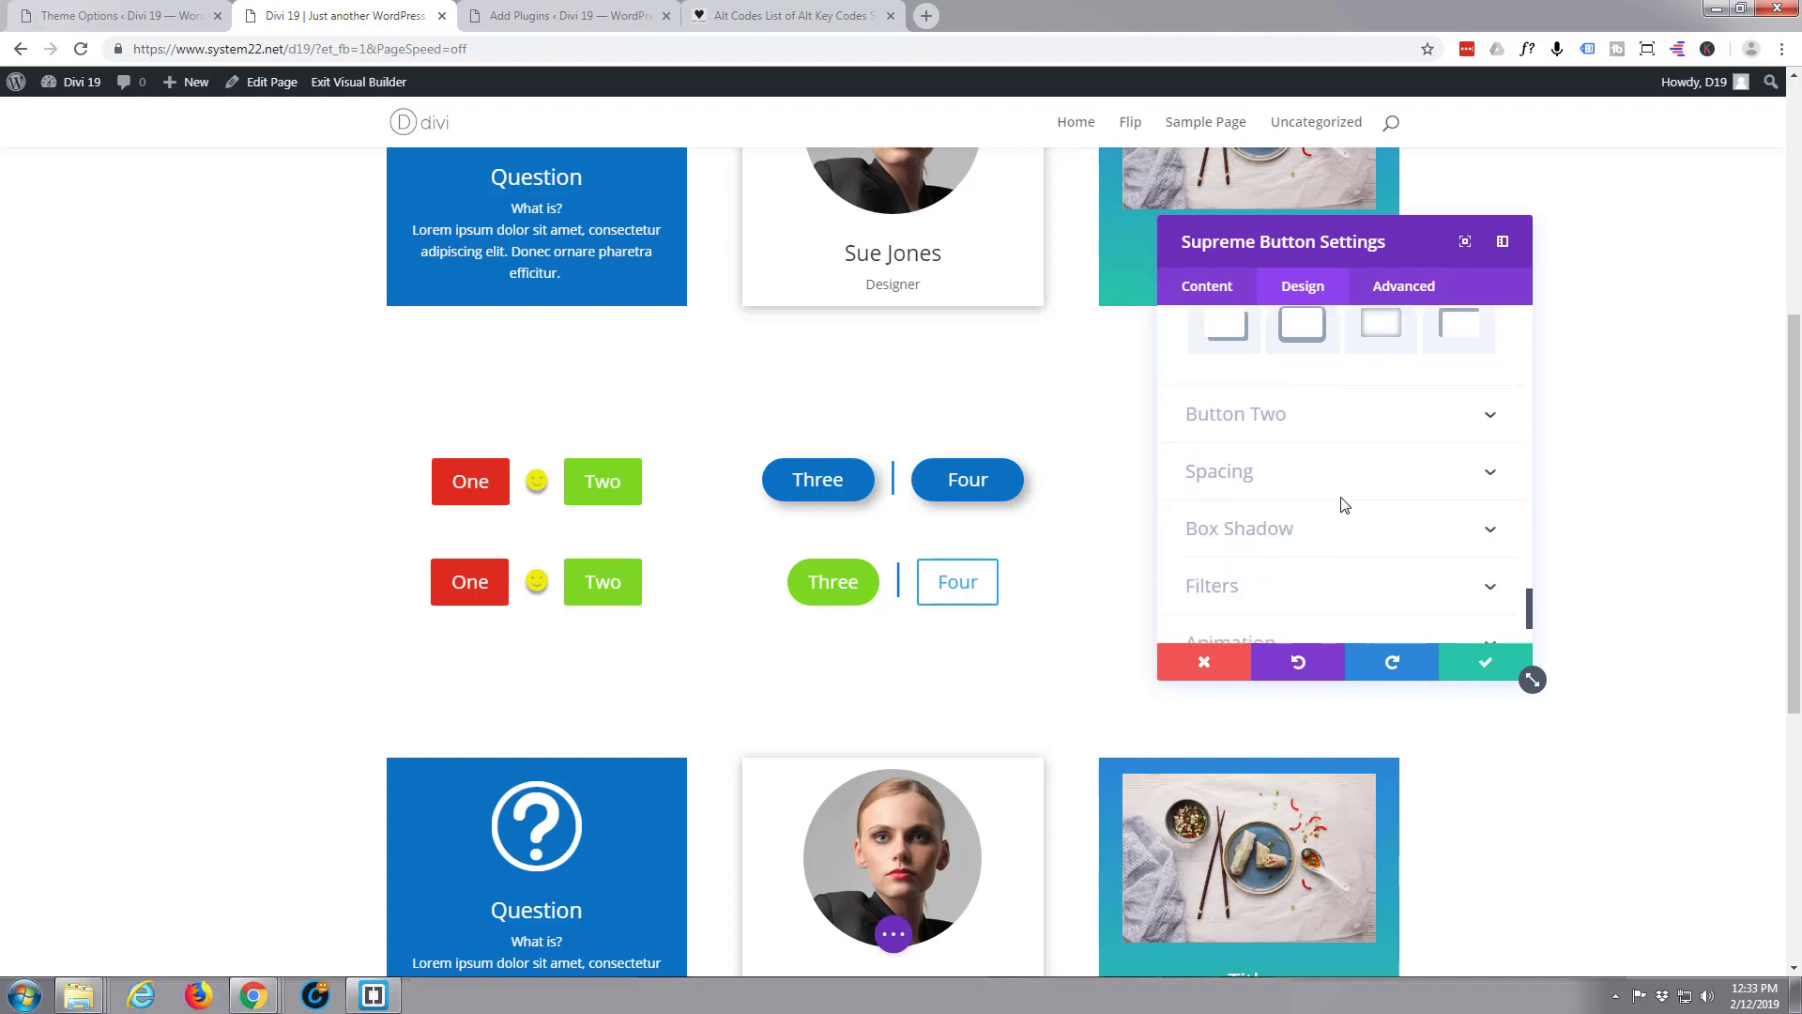
pyautogui.click(1320, 365)
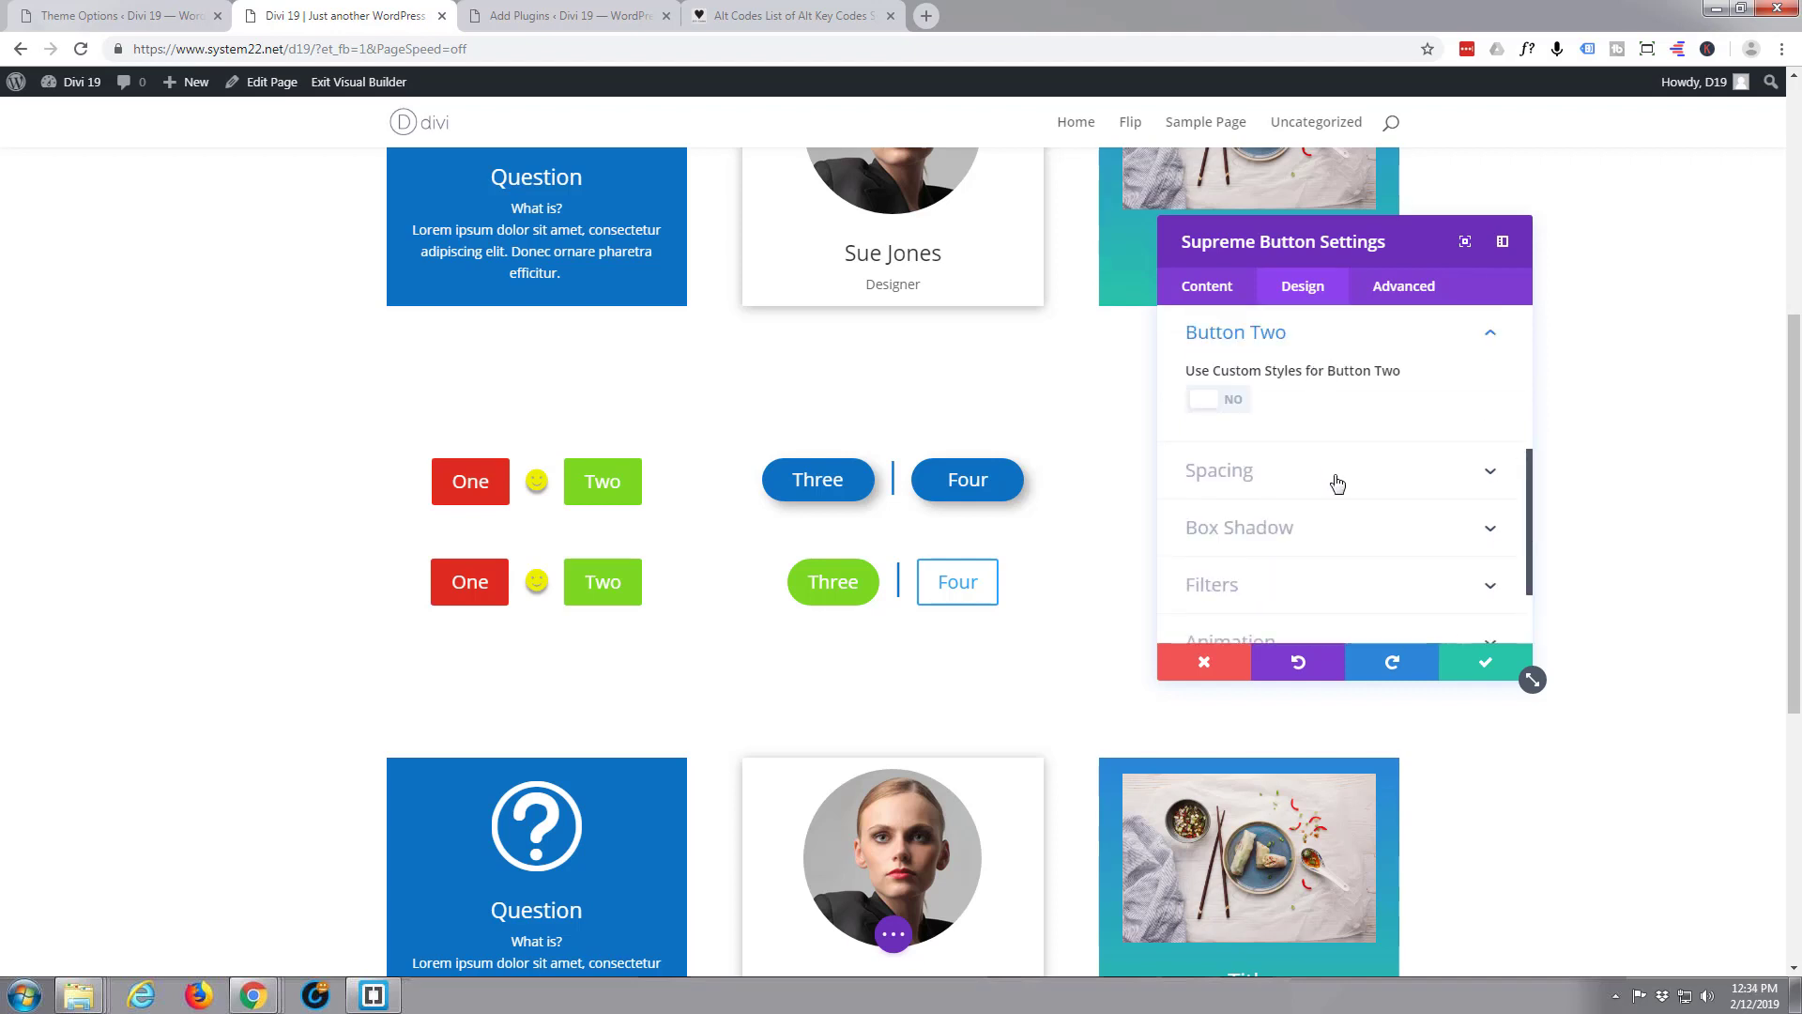
pyautogui.click(1217, 399)
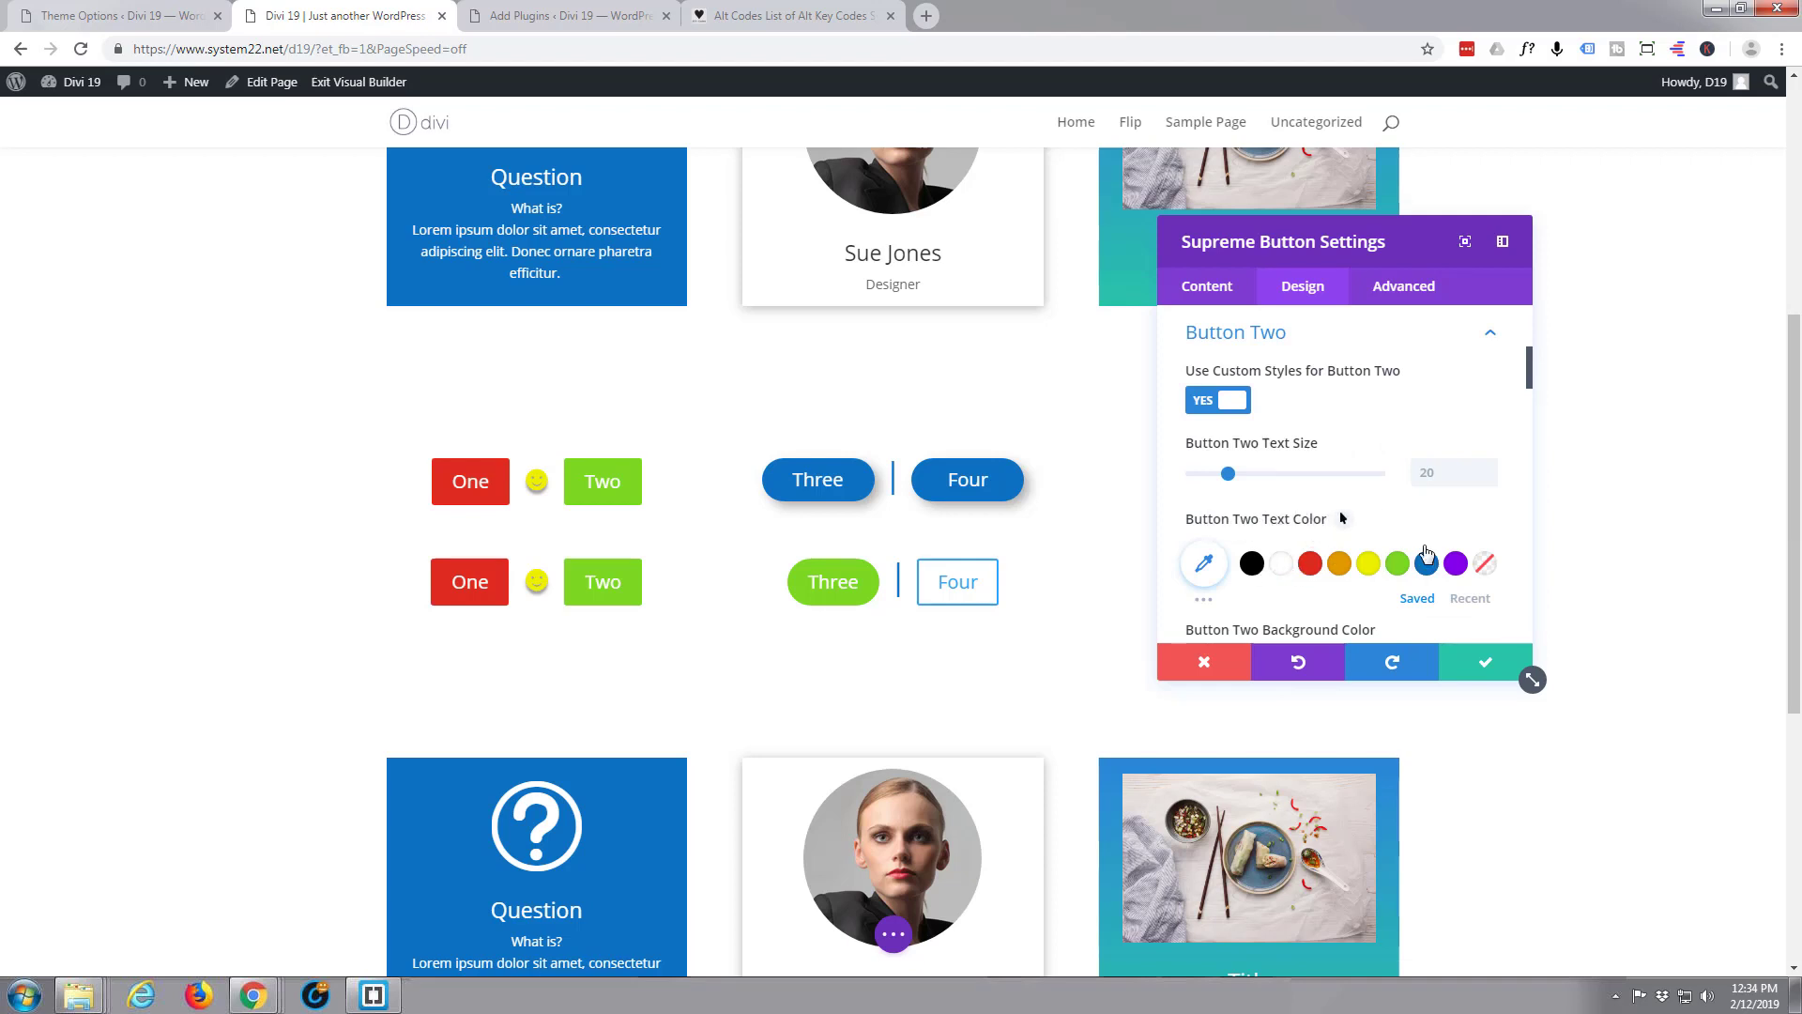
pyautogui.click(1280, 563)
pyautogui.scroll(-2, 1331, 526)
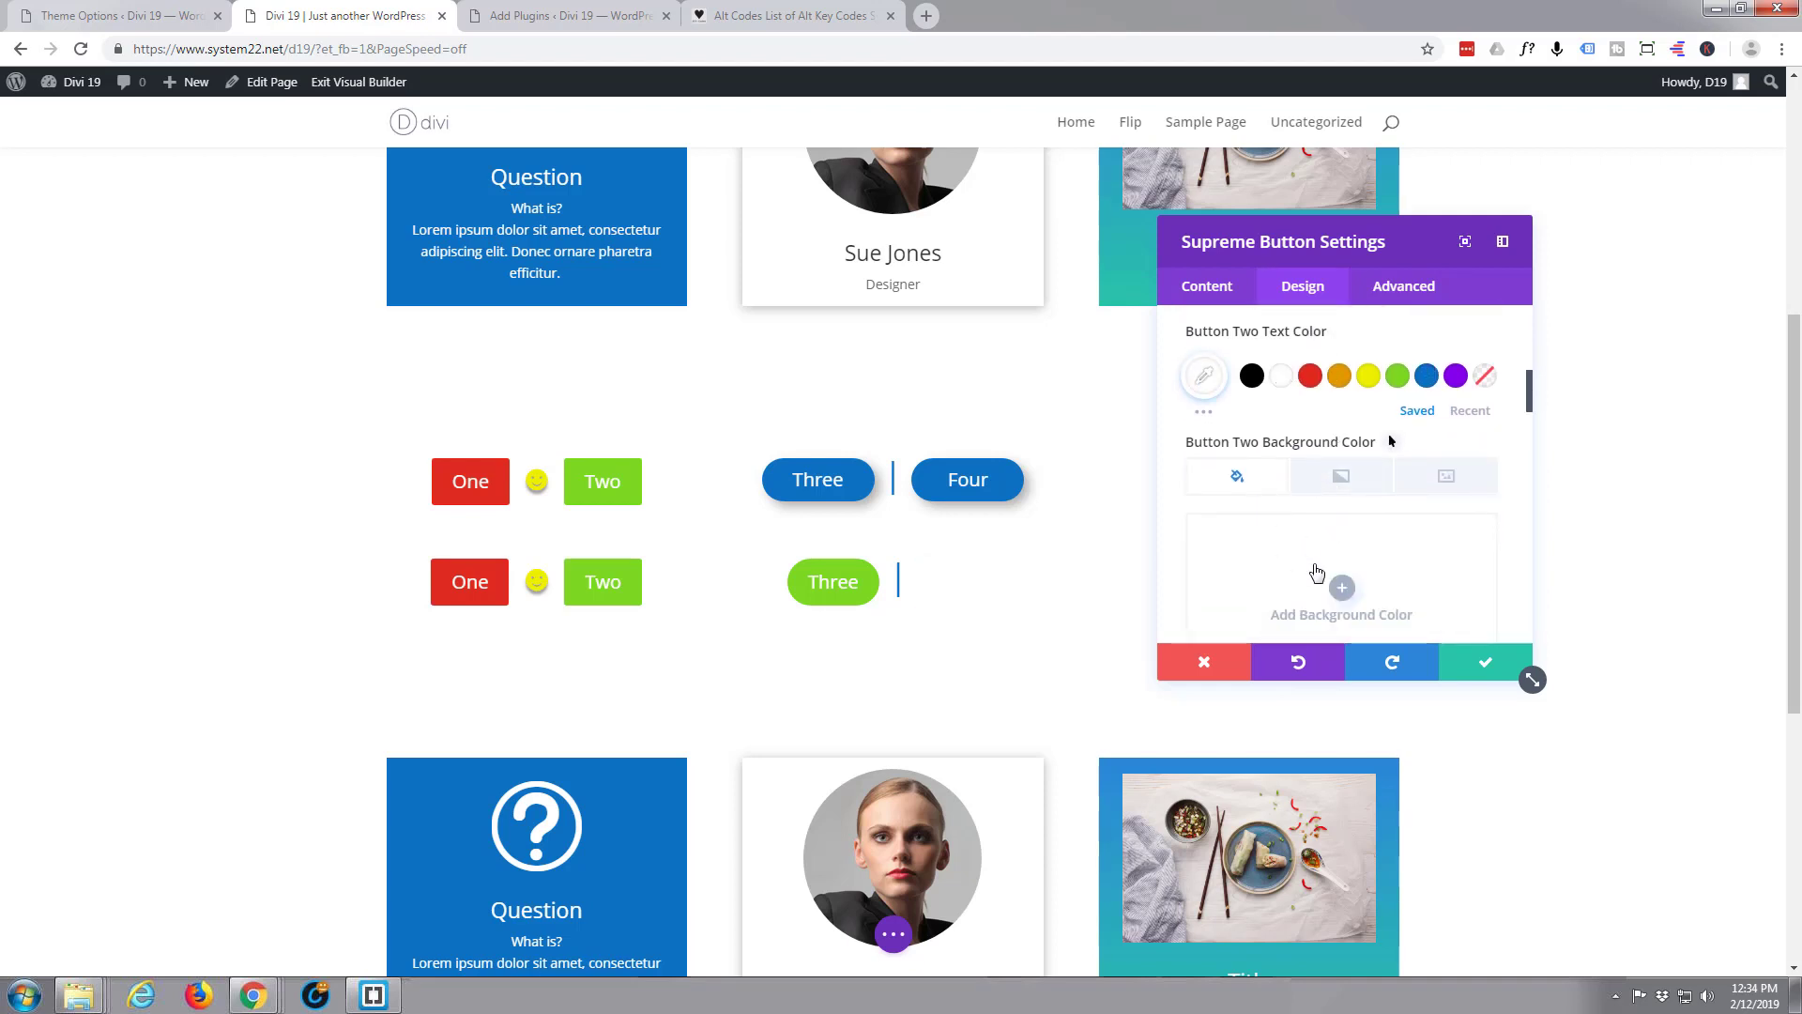
pyautogui.click(1324, 563)
pyautogui.scroll(-2, 1351, 549)
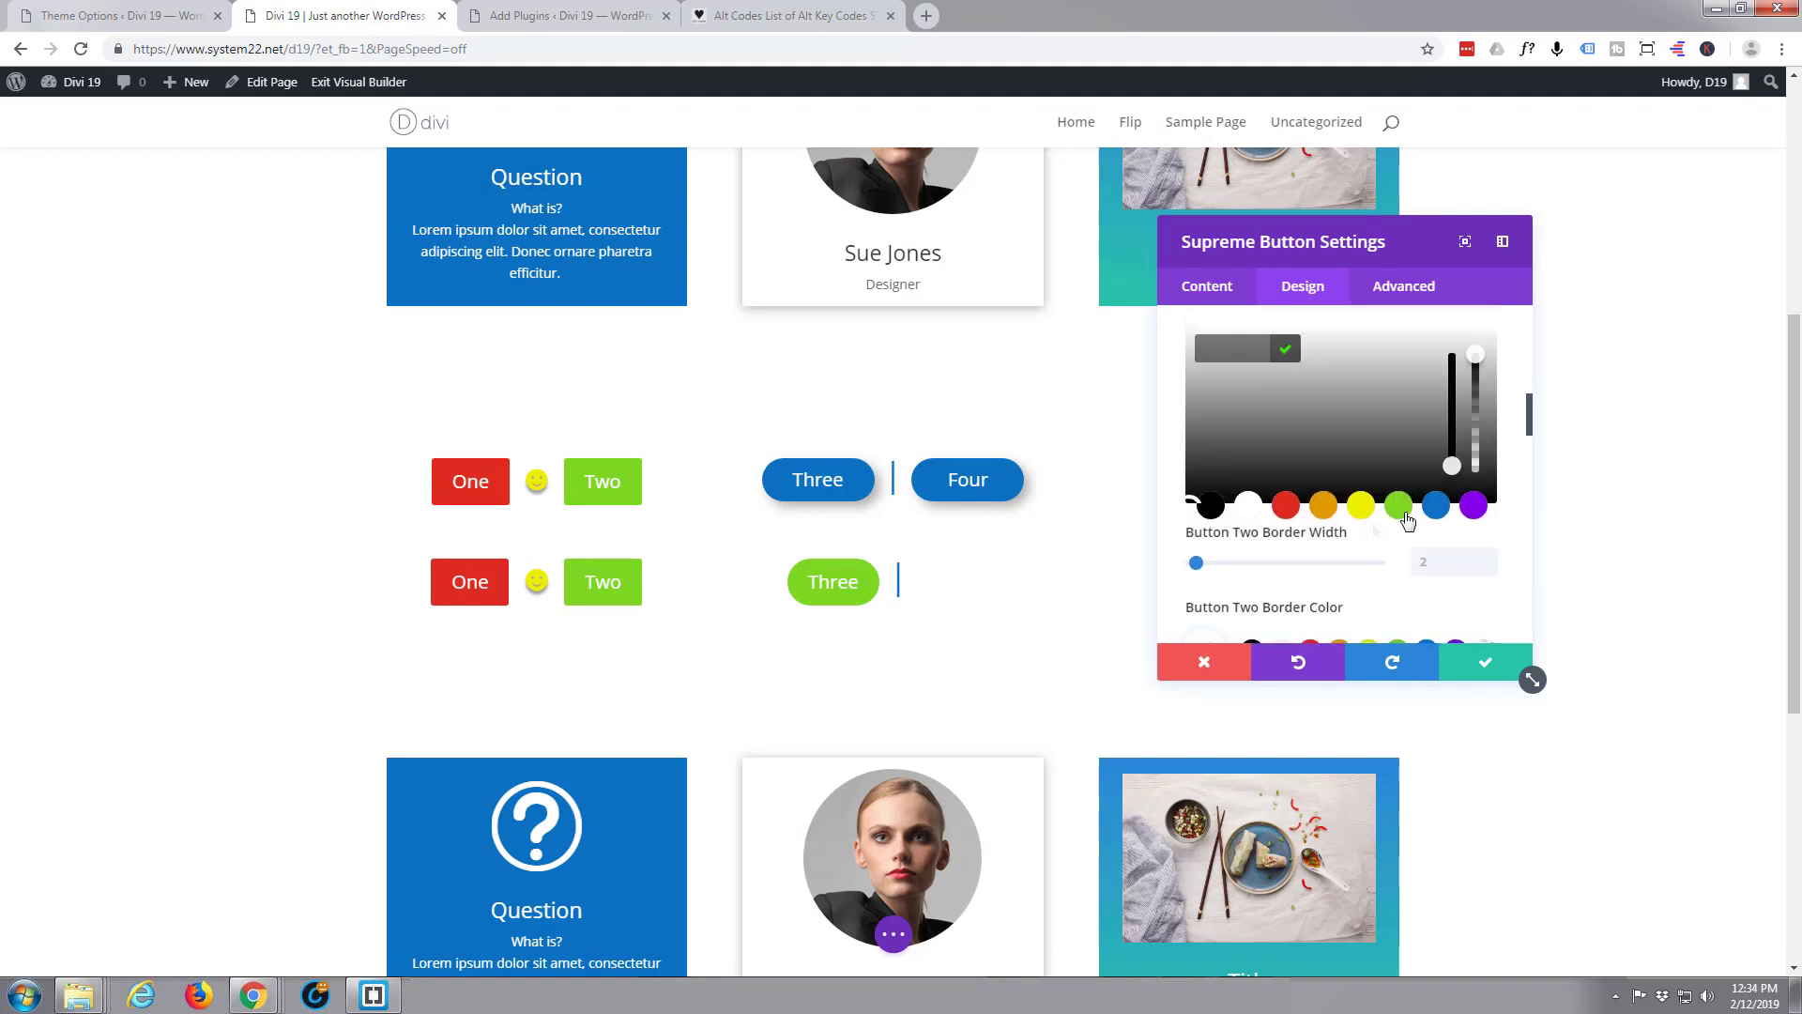
pyautogui.click(1437, 508)
# - Make Button Two's background turn green on hover
pyautogui.scroll(2, 1400, 448)
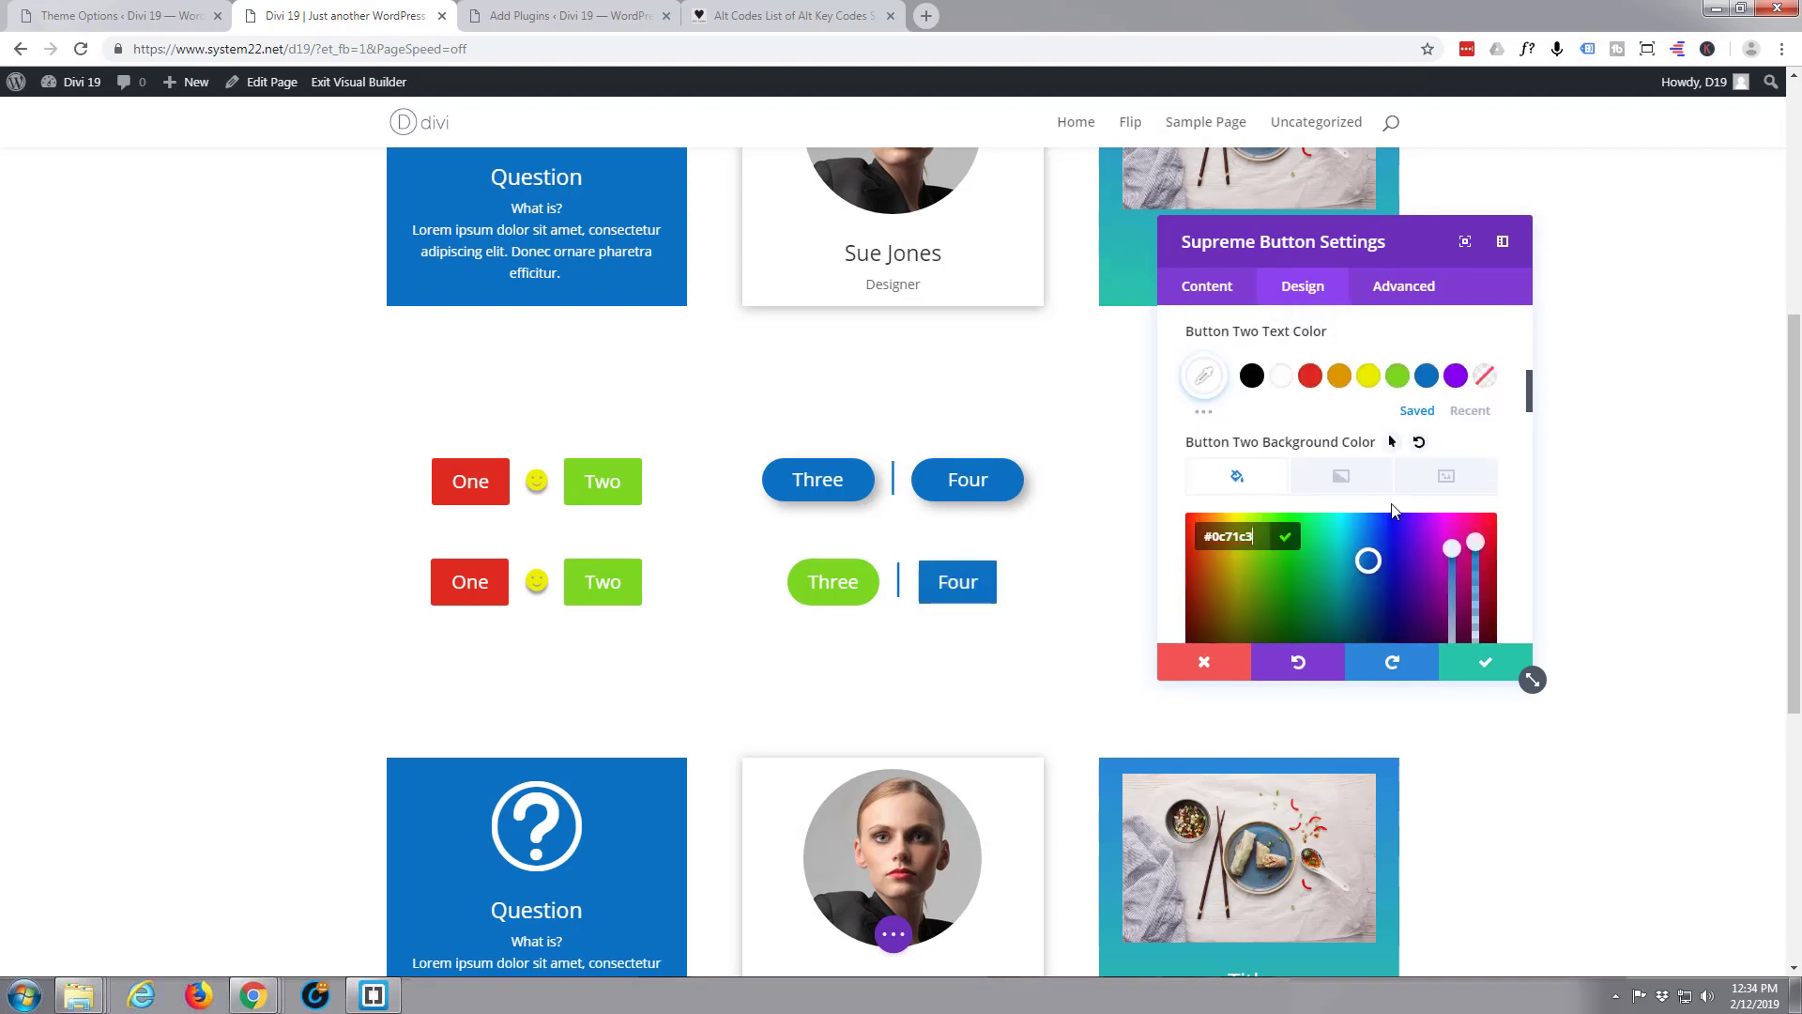
pyautogui.click(1392, 442)
pyautogui.scroll(-4, 1389, 511)
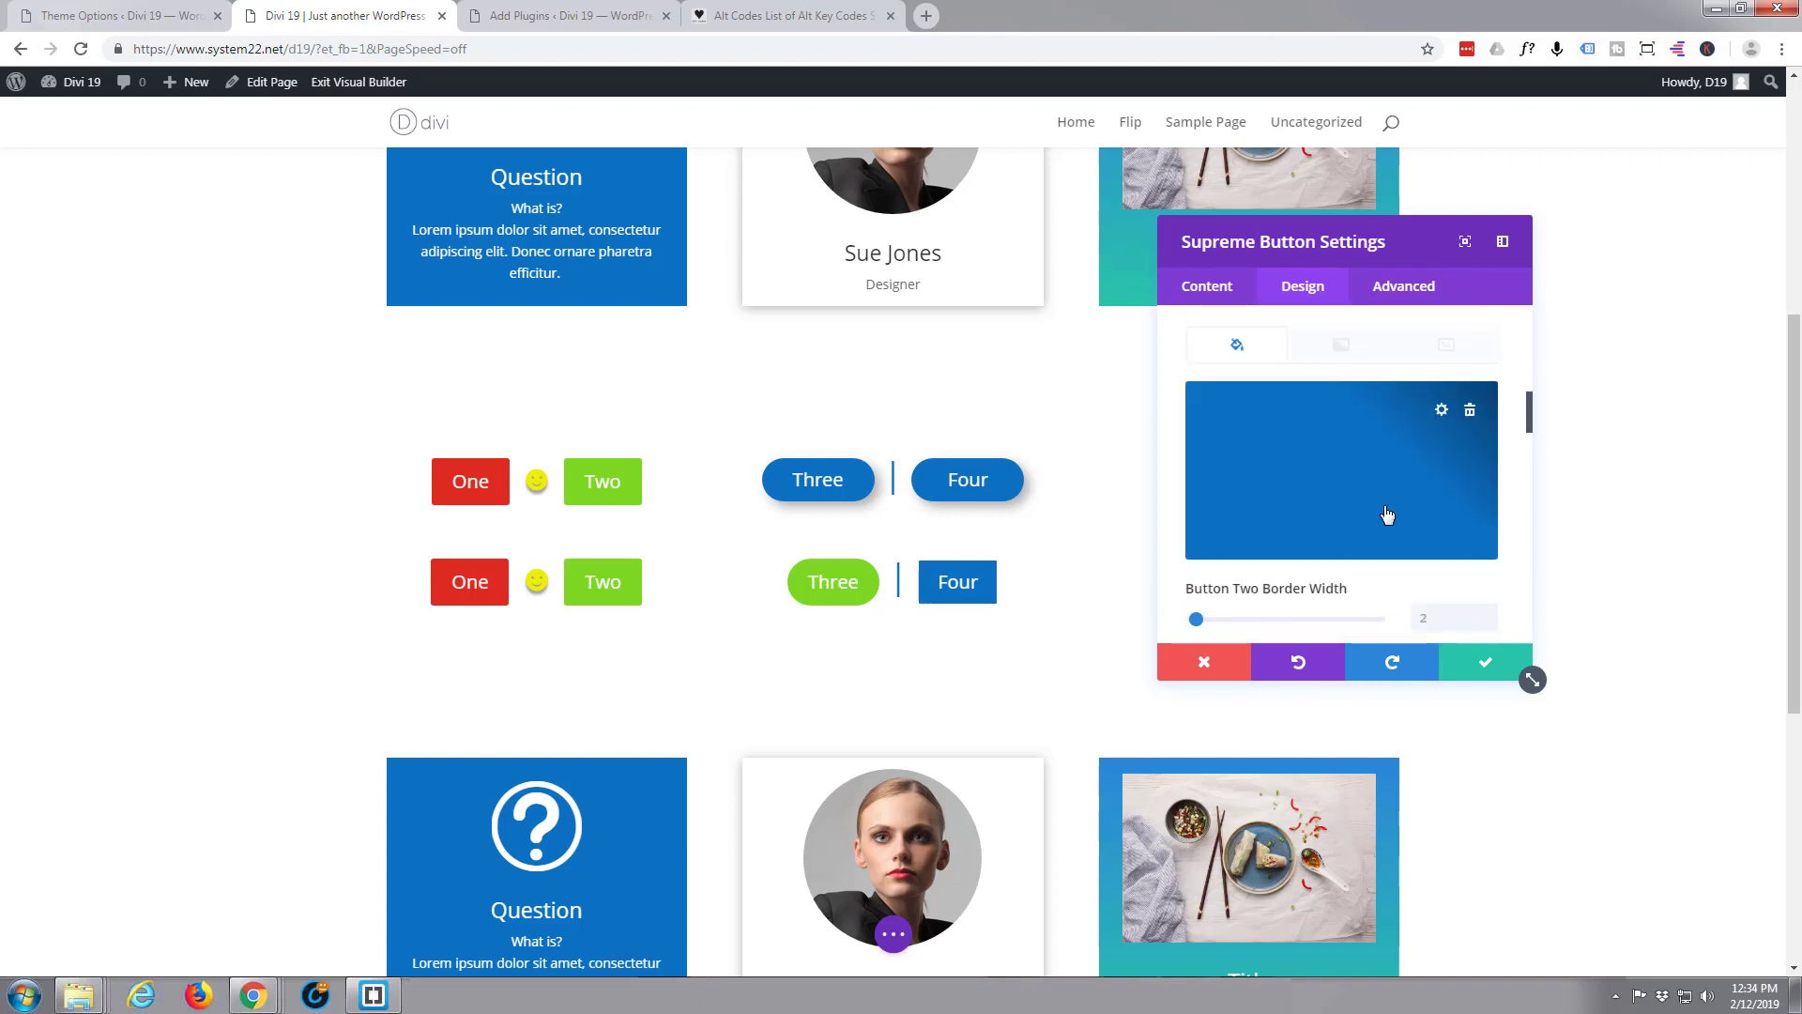
pyautogui.scroll(-1, 1392, 512)
pyautogui.scroll(1, 1391, 492)
pyautogui.click(1395, 477)
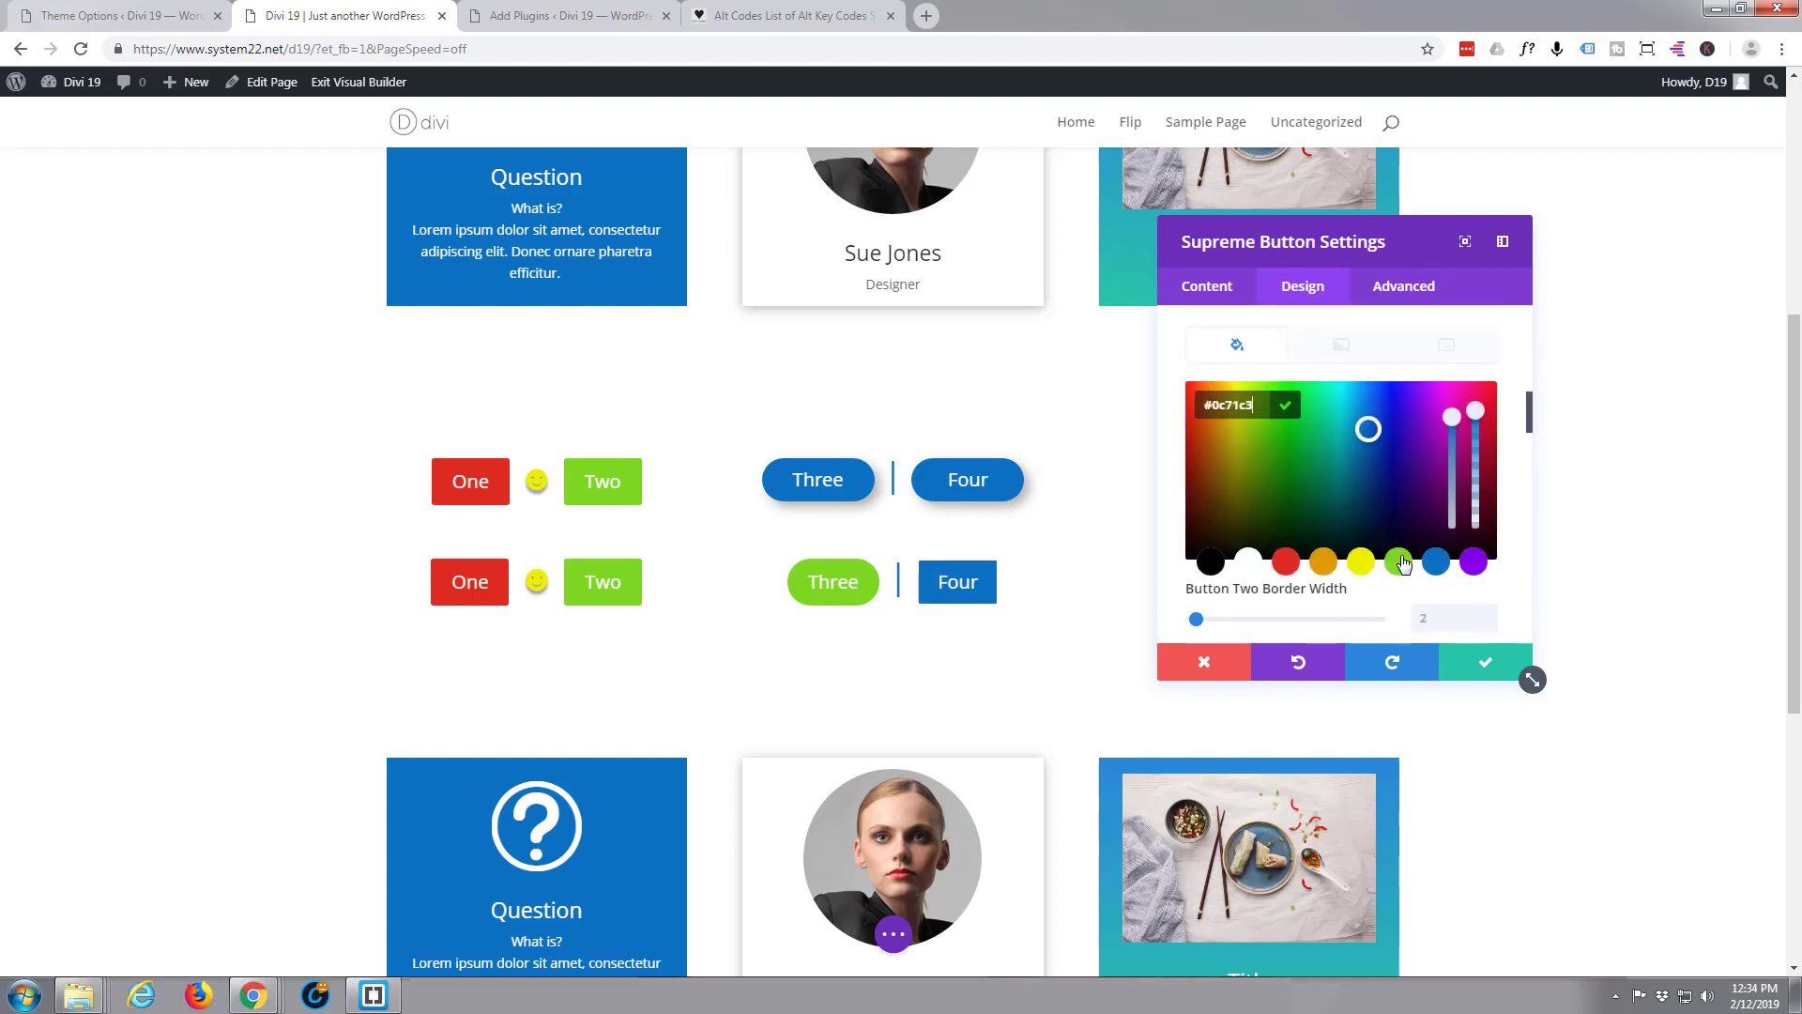
pyautogui.click(1399, 561)
# - Give the Four button a blue border that turns green on hover, with 50px border radius
pyautogui.scroll(-1, 1393, 542)
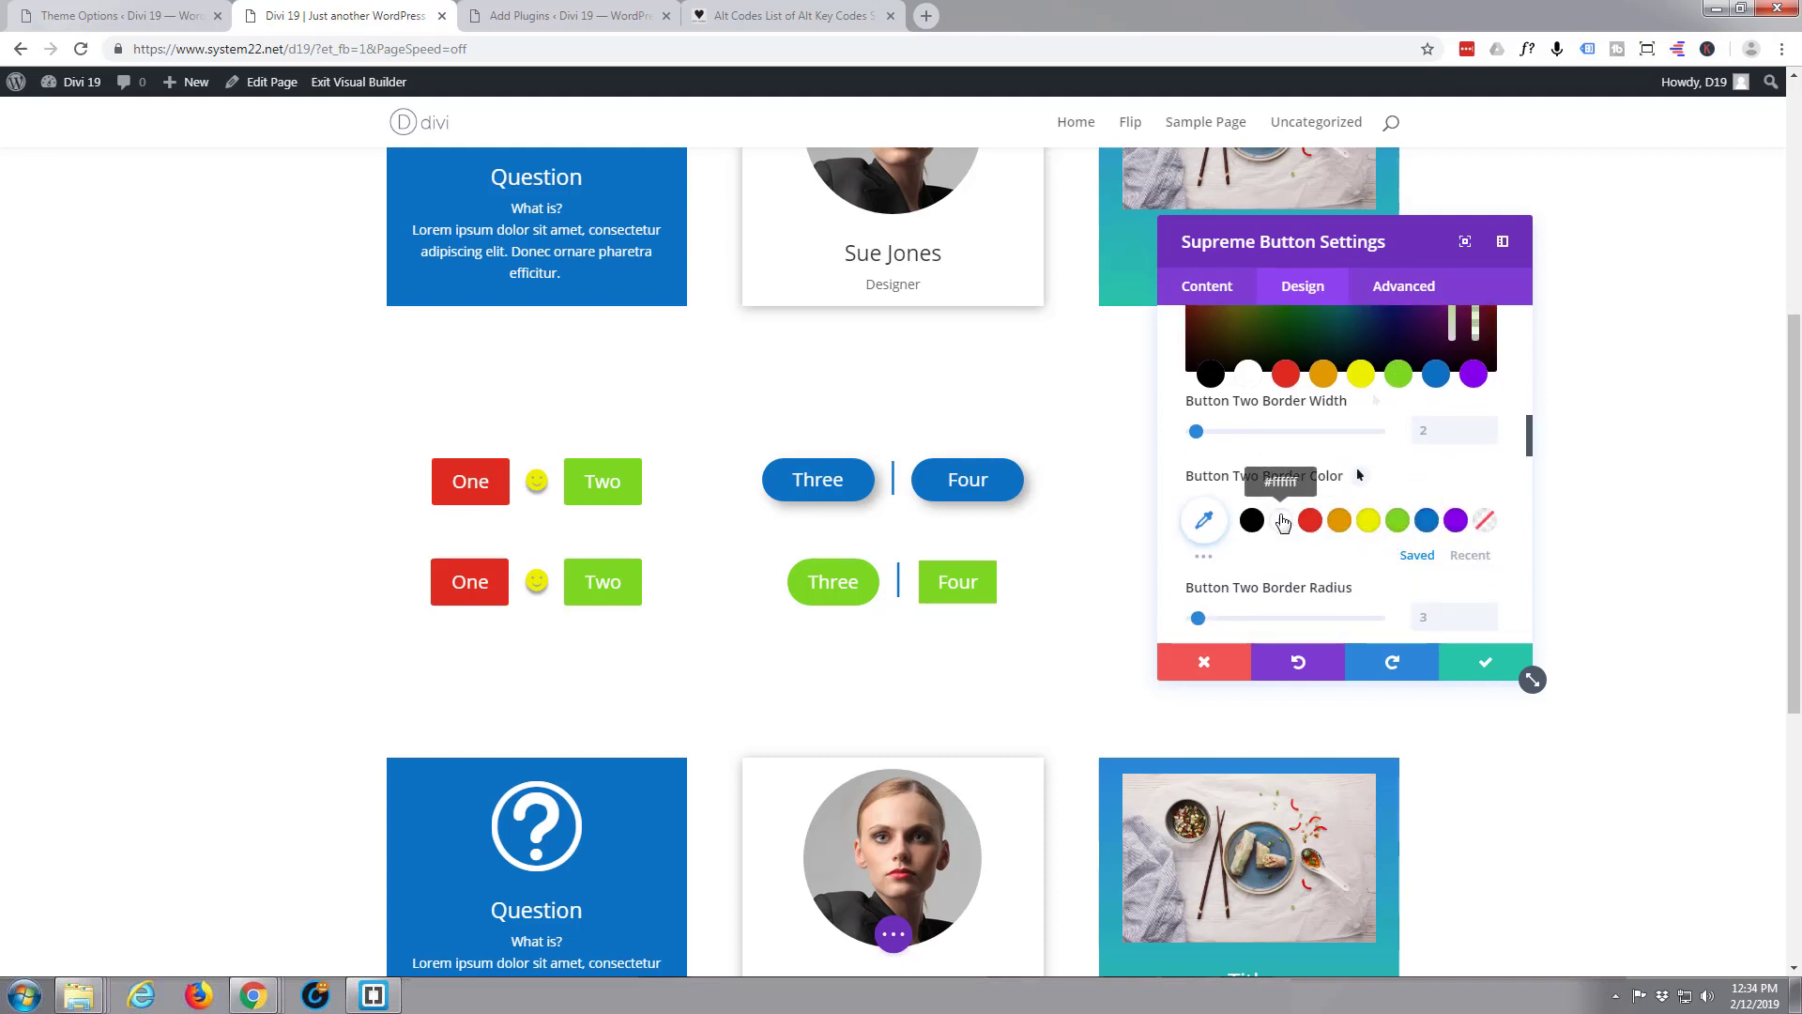
pyautogui.scroll(-1, 1283, 516)
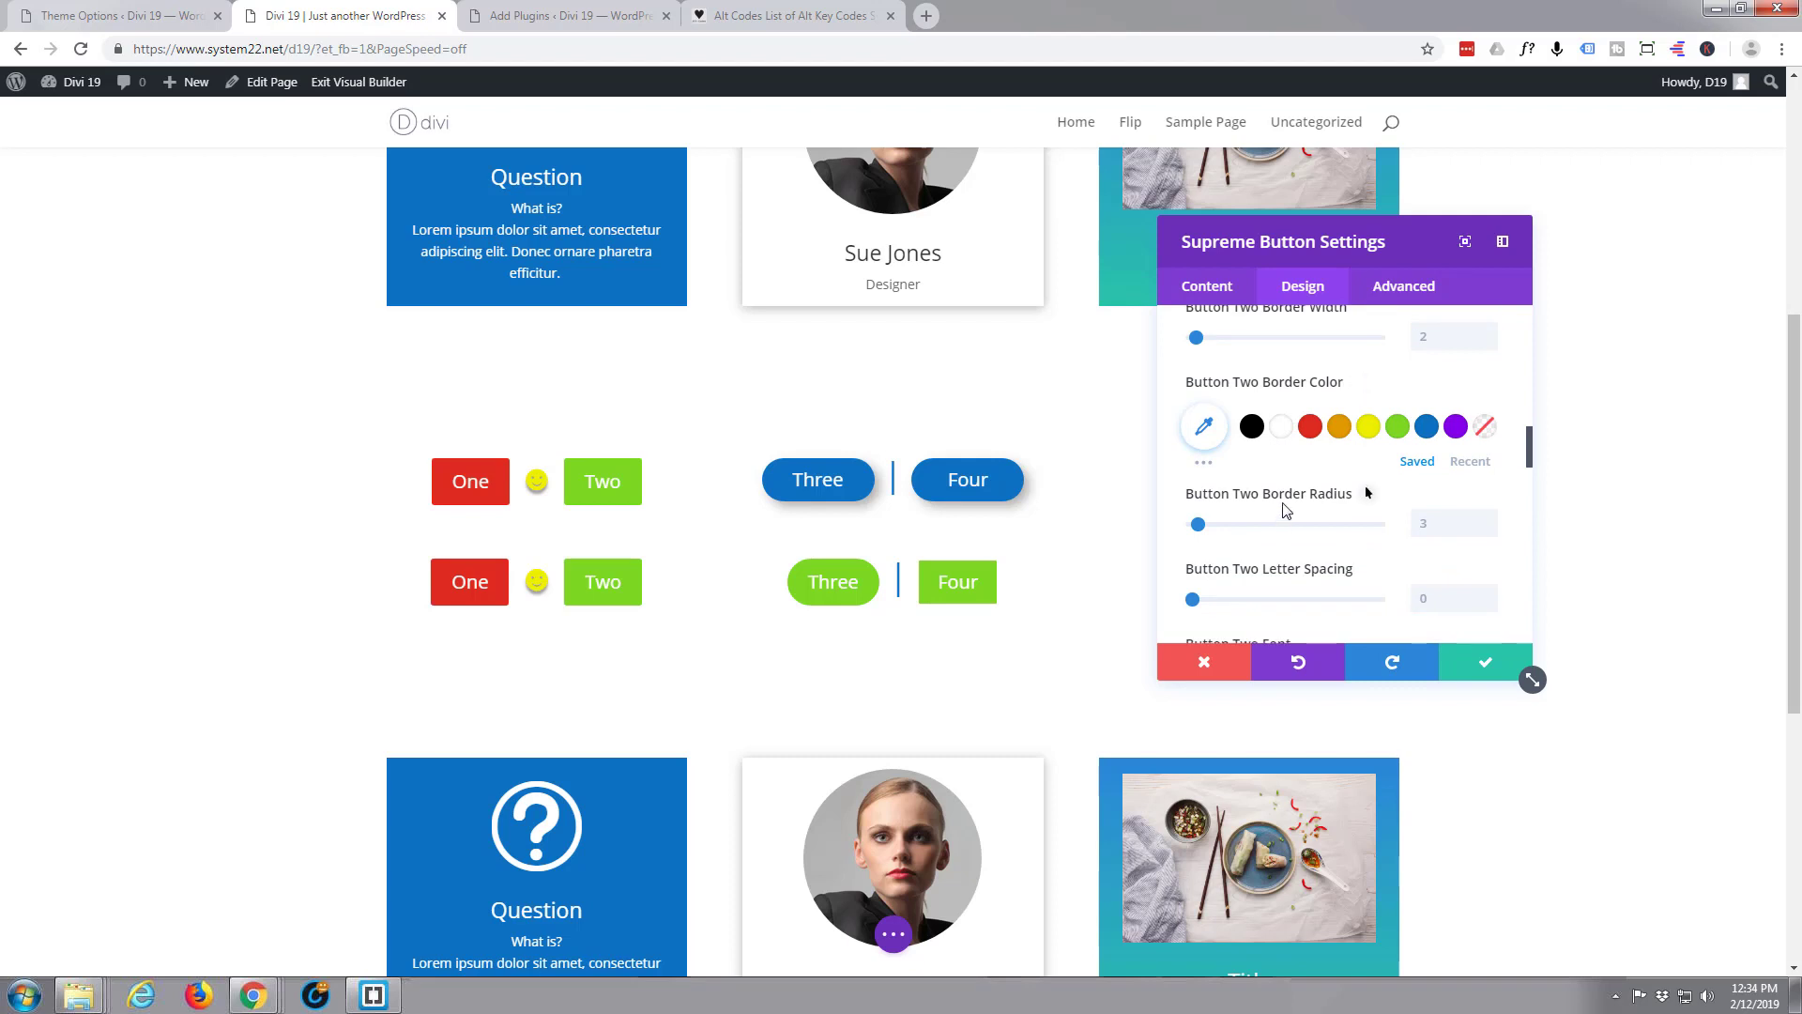
pyautogui.click(1360, 382)
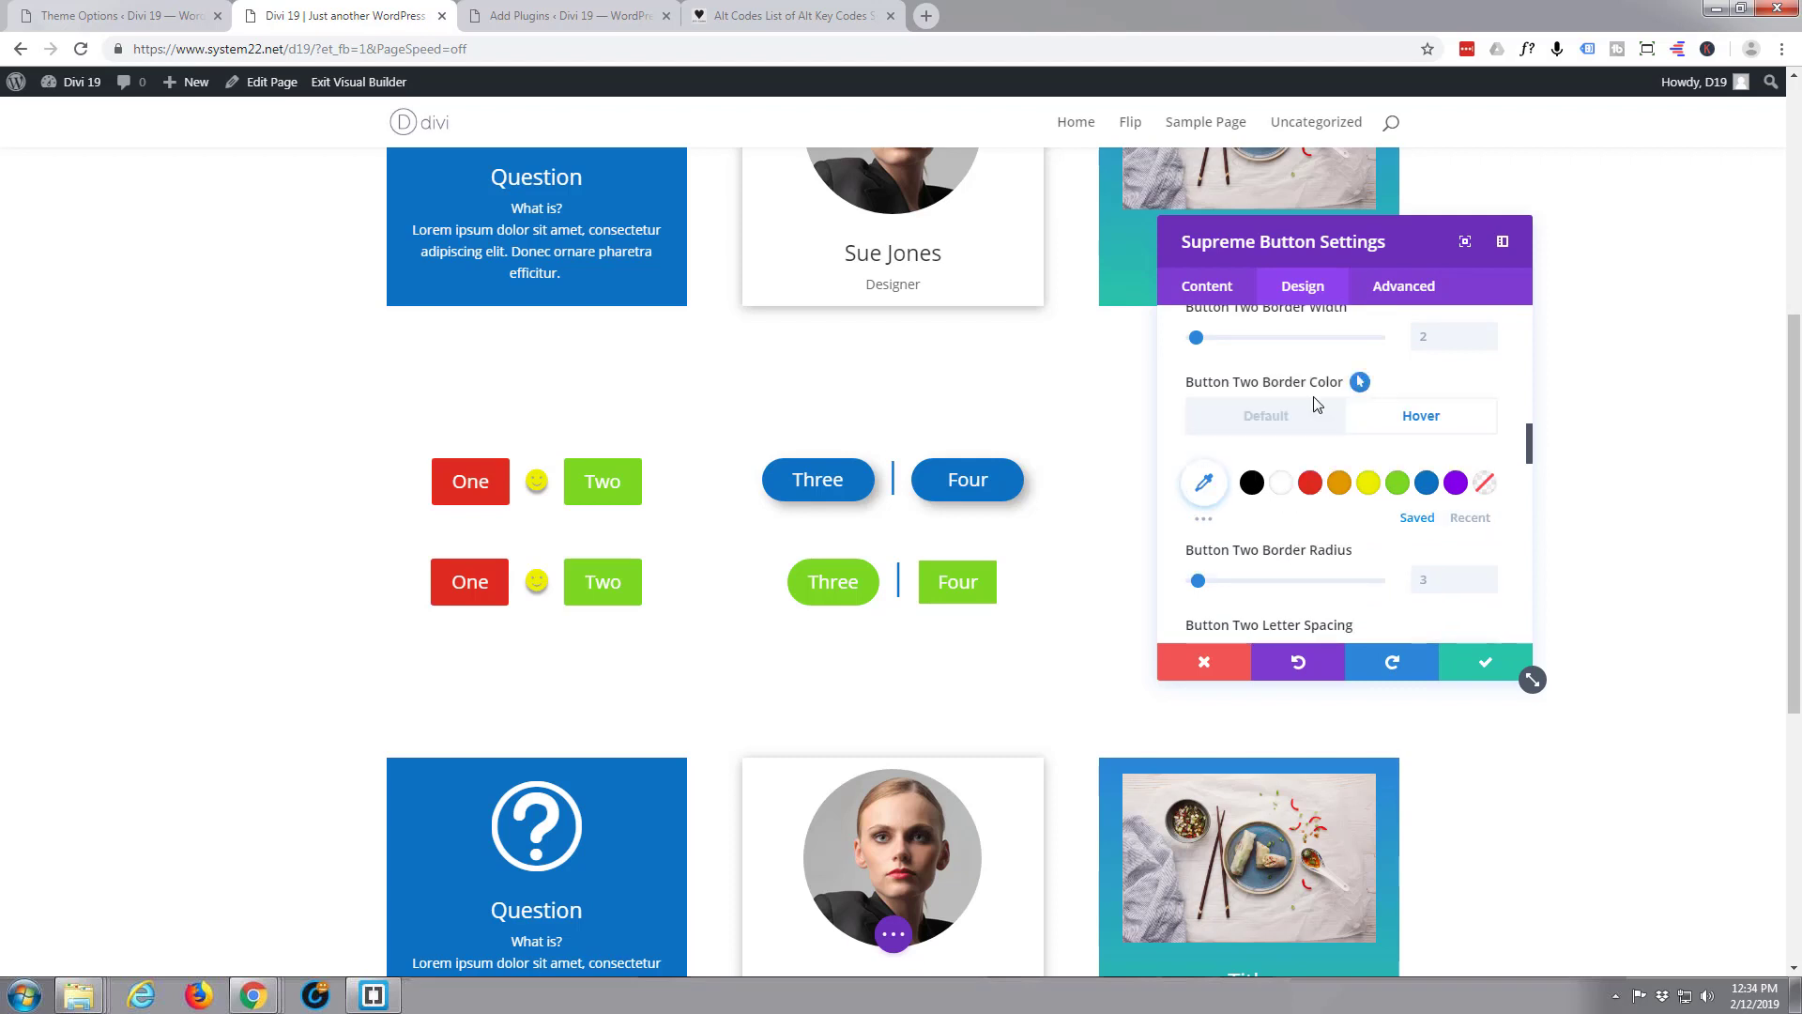
pyautogui.click(1426, 482)
pyautogui.click(1421, 416)
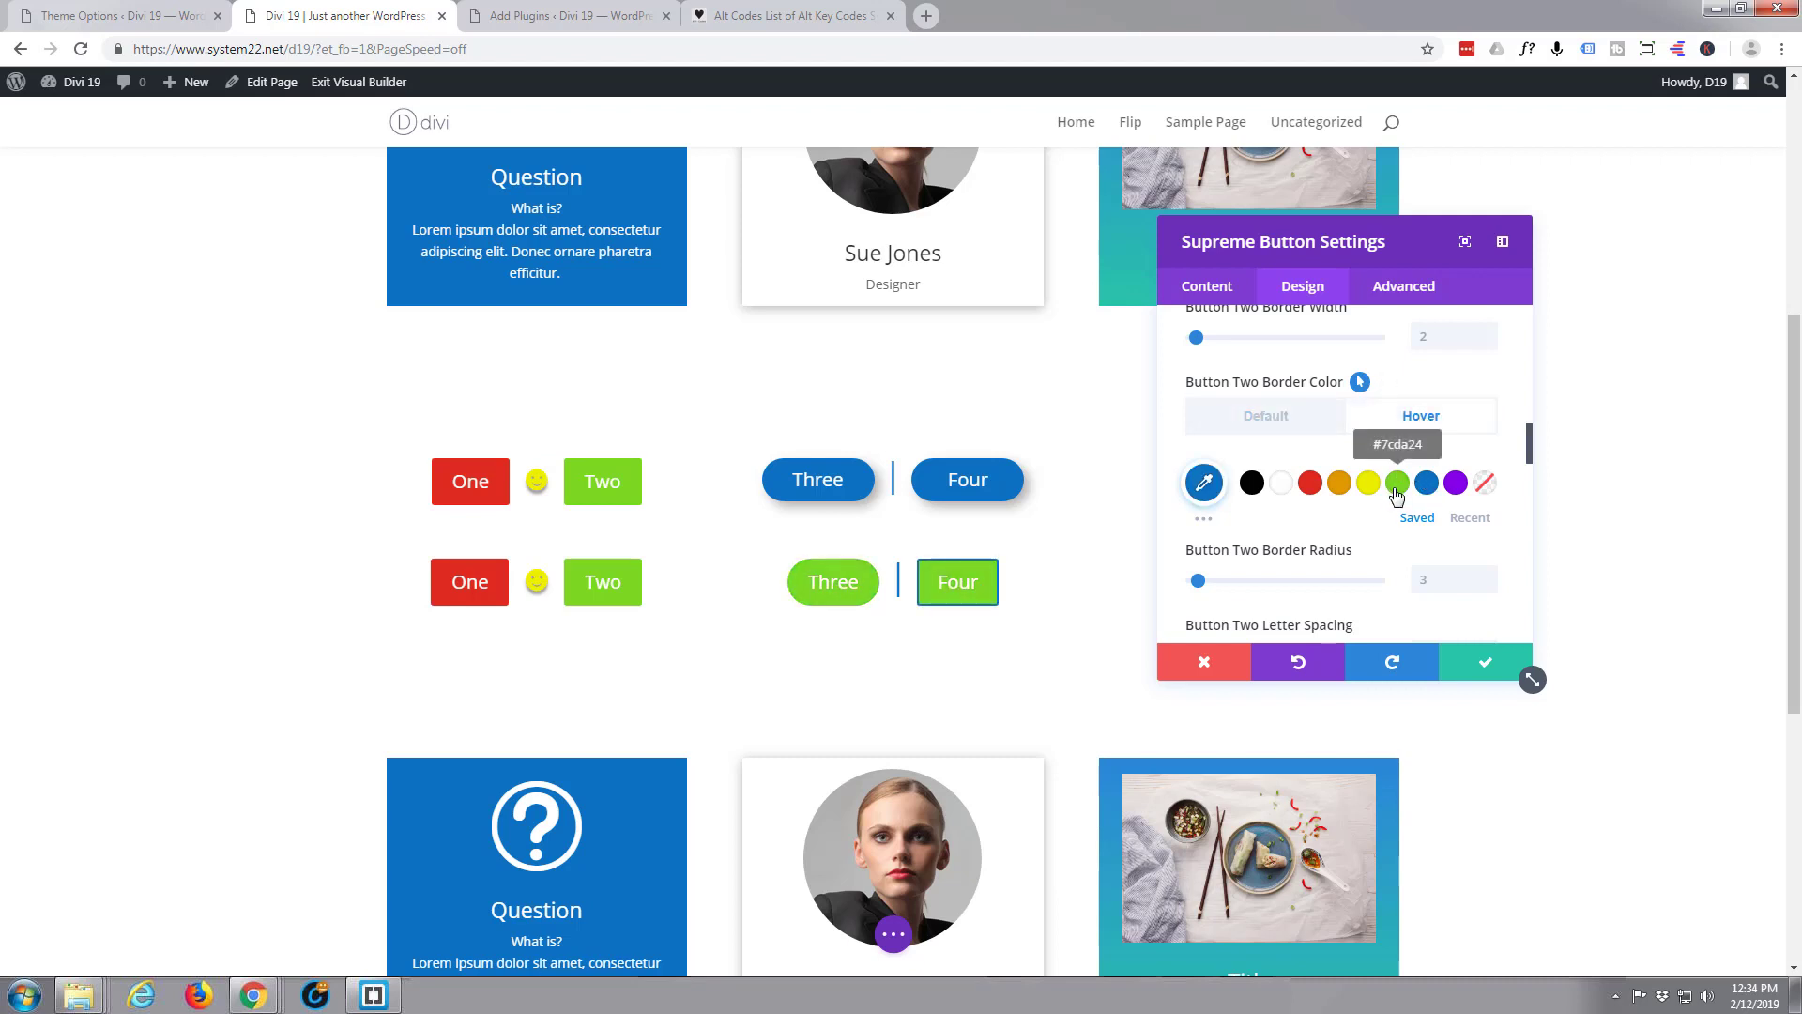
pyautogui.click(1397, 482)
pyautogui.scroll(-3, 1334, 498)
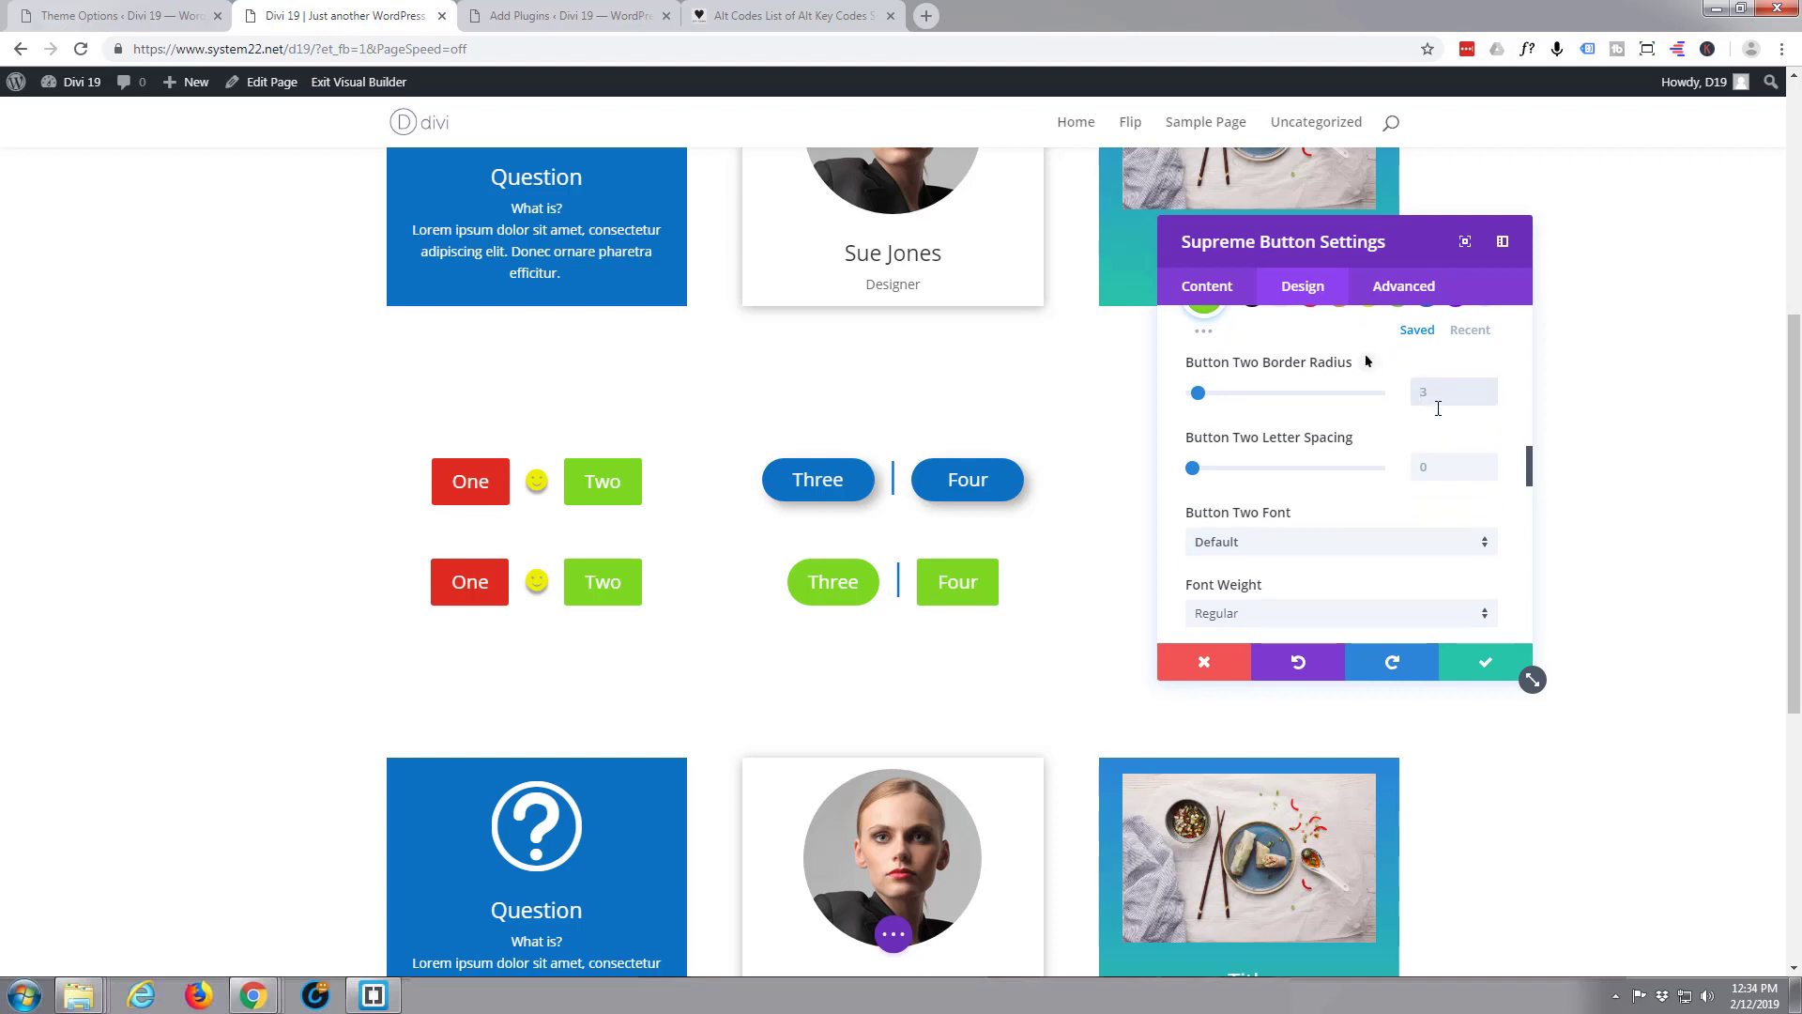
pyautogui.click(1438, 405)
pyautogui.write('50px')
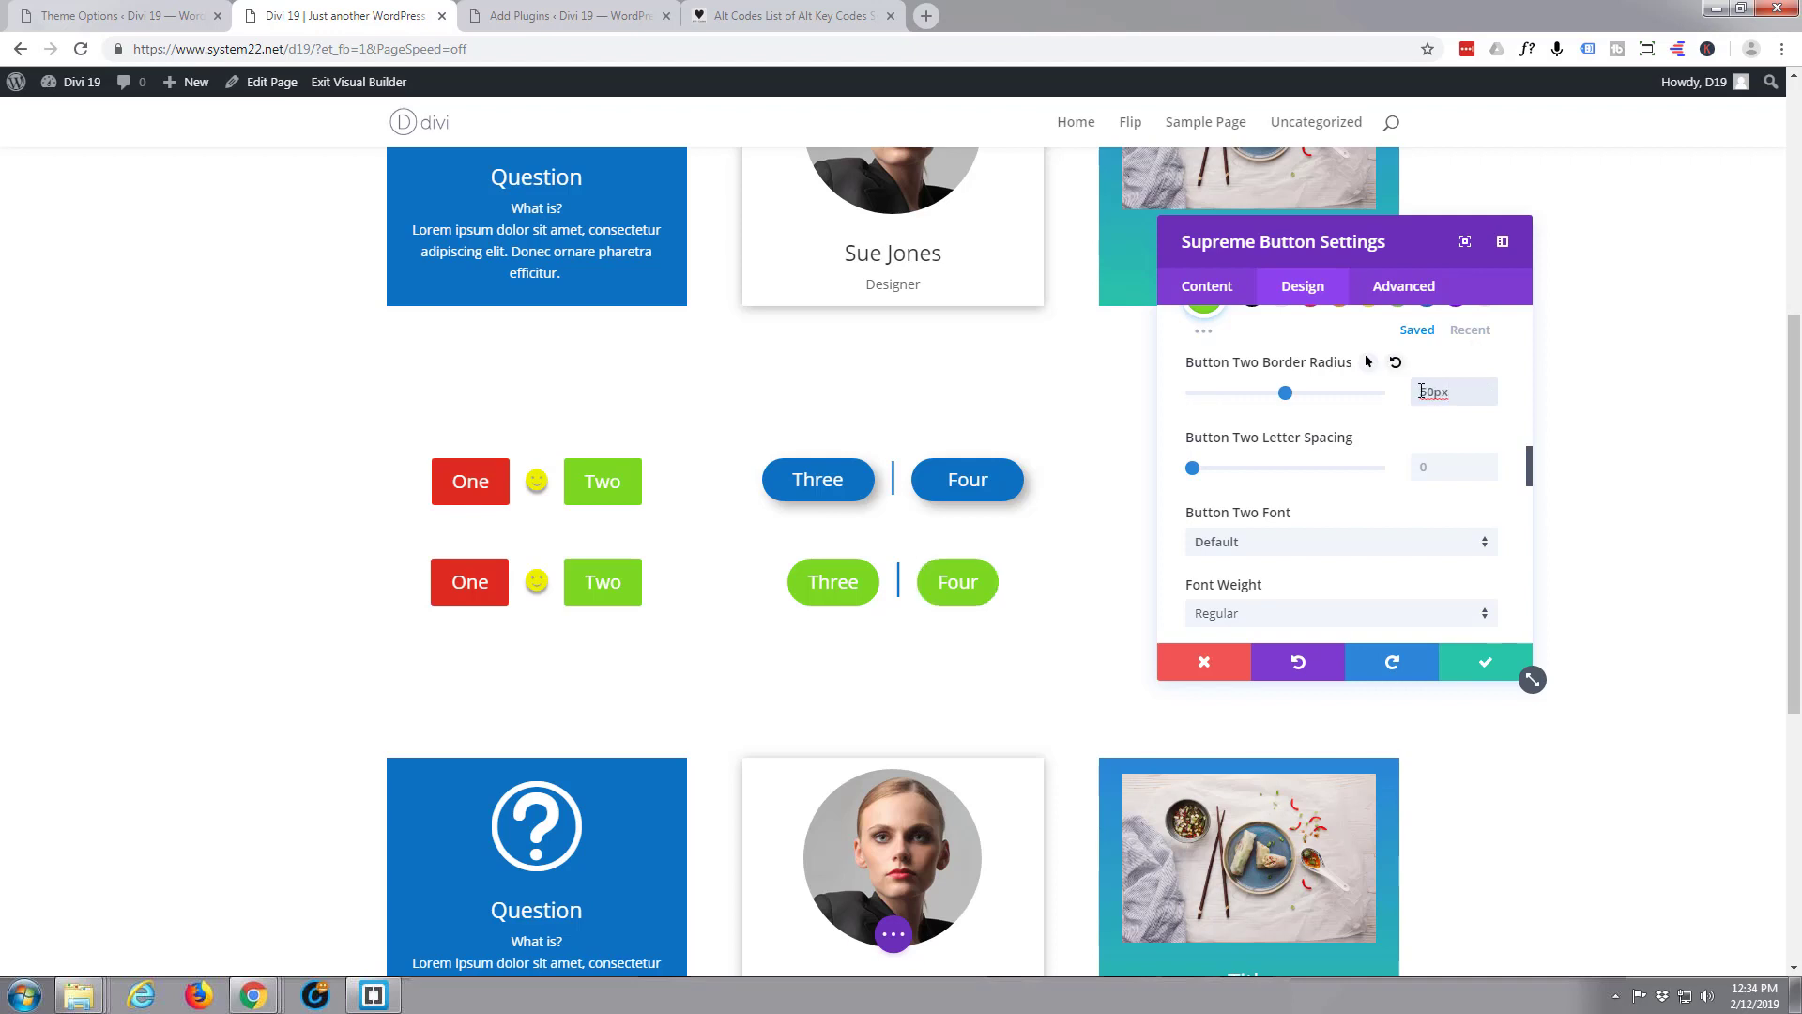
pyautogui.click(1478, 667)
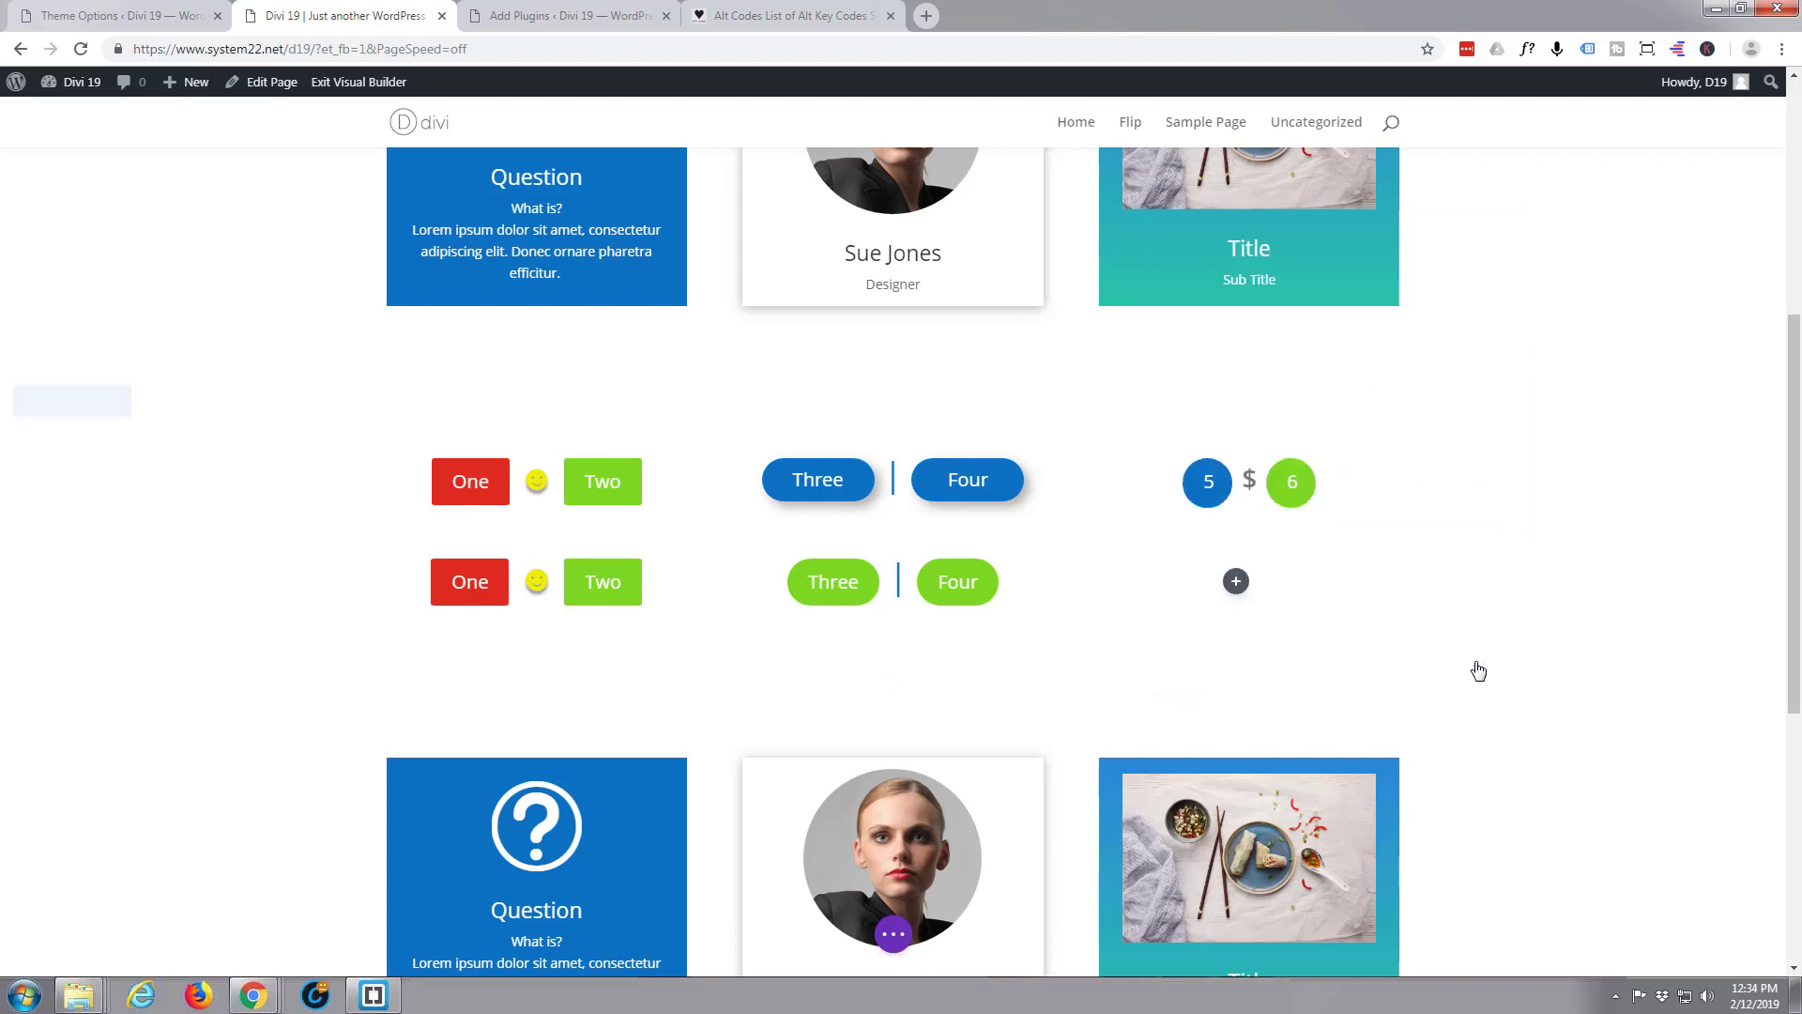
pyautogui.click(896, 936)
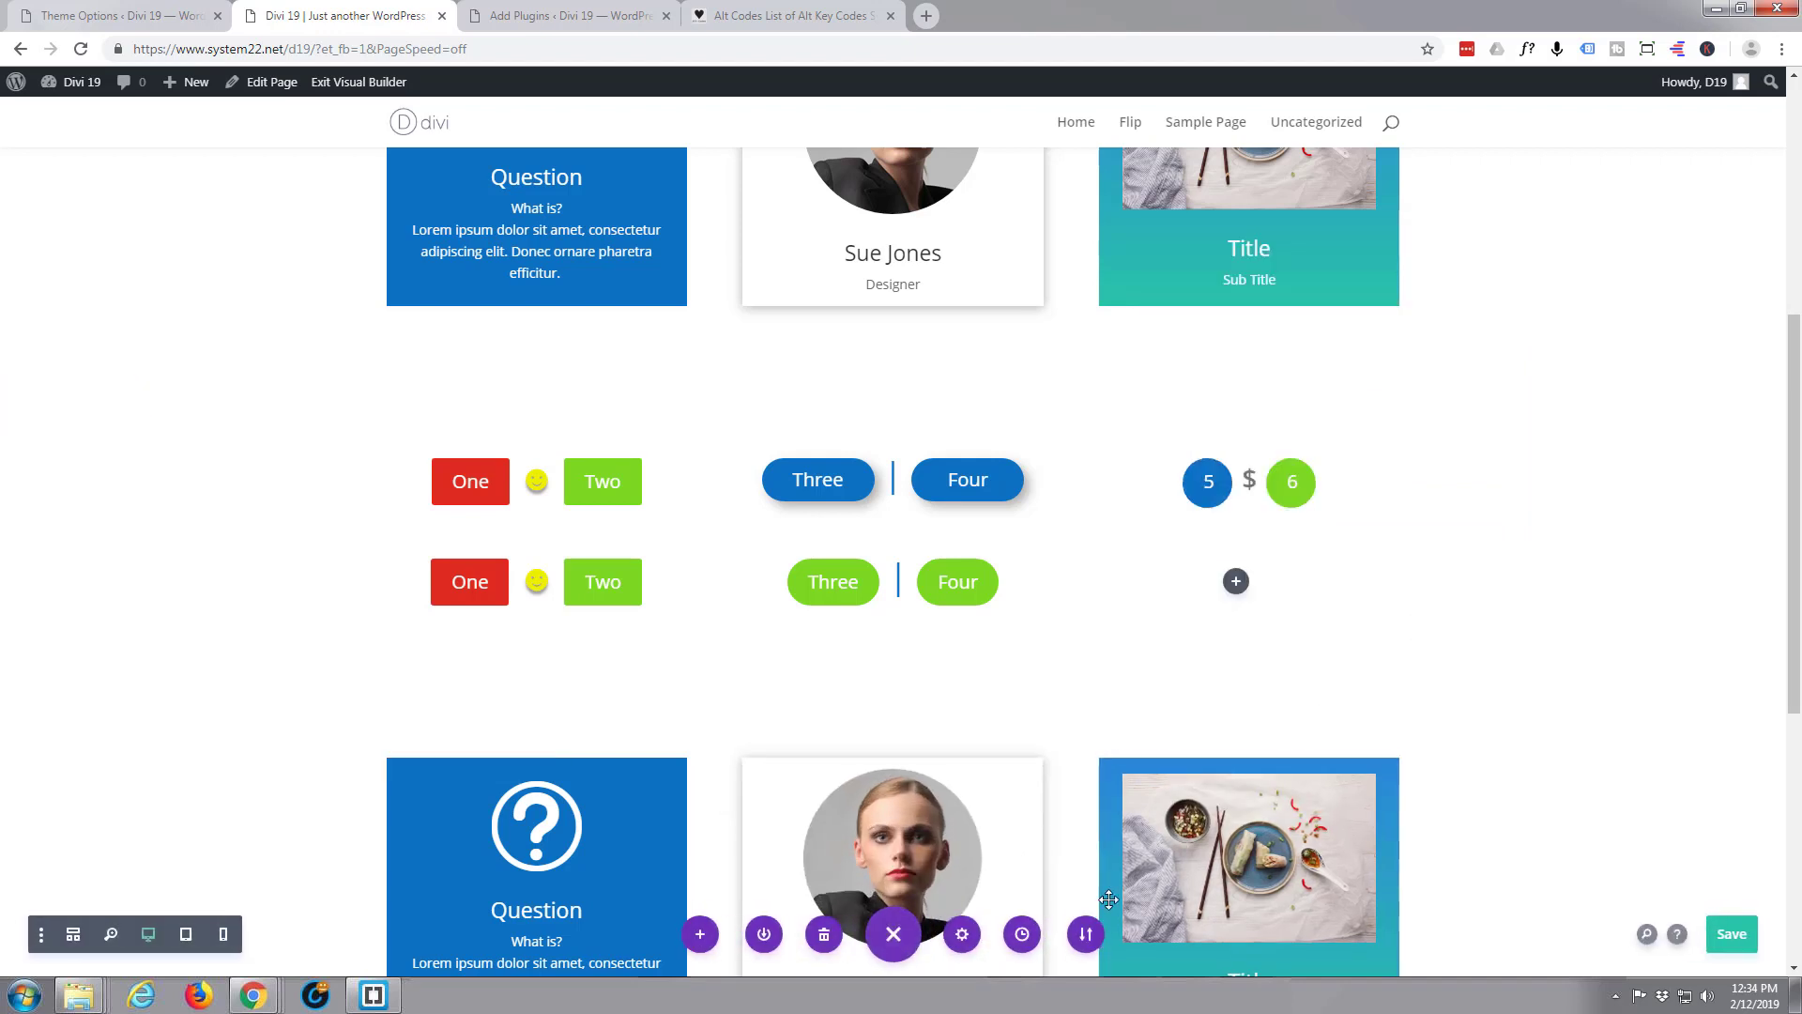
pyautogui.click(1729, 934)
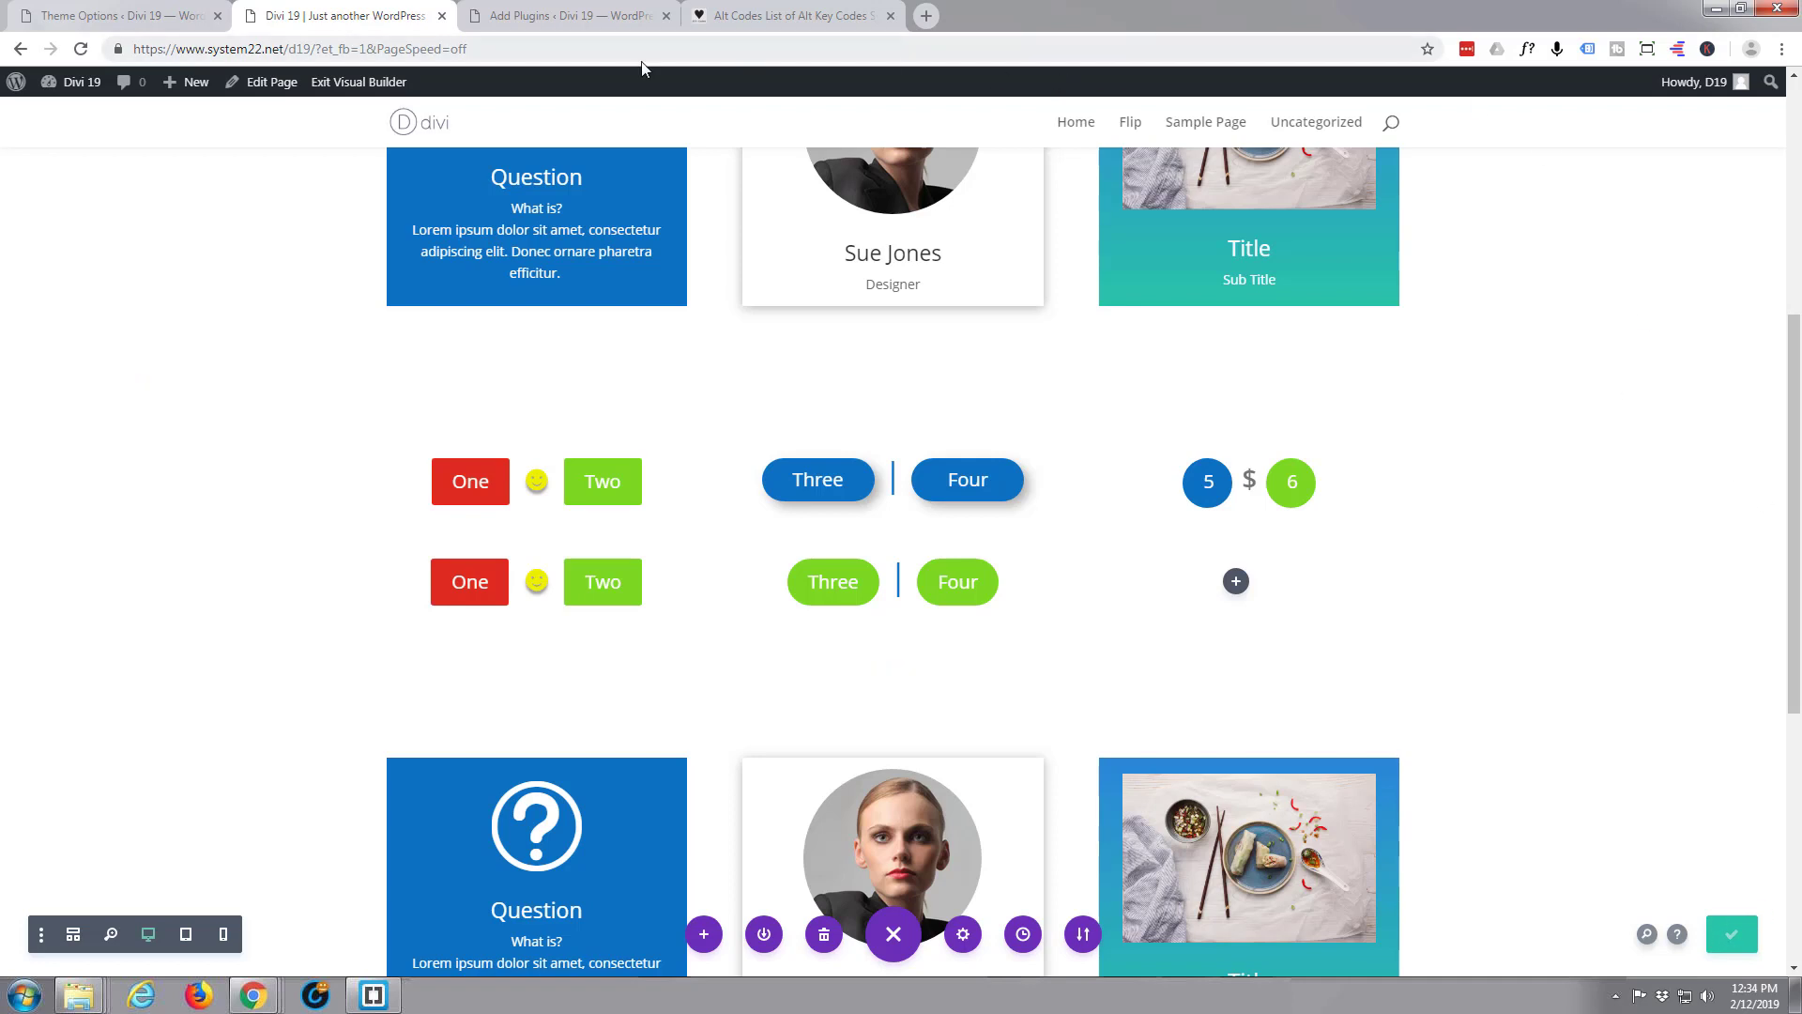
pyautogui.click(376, 83)
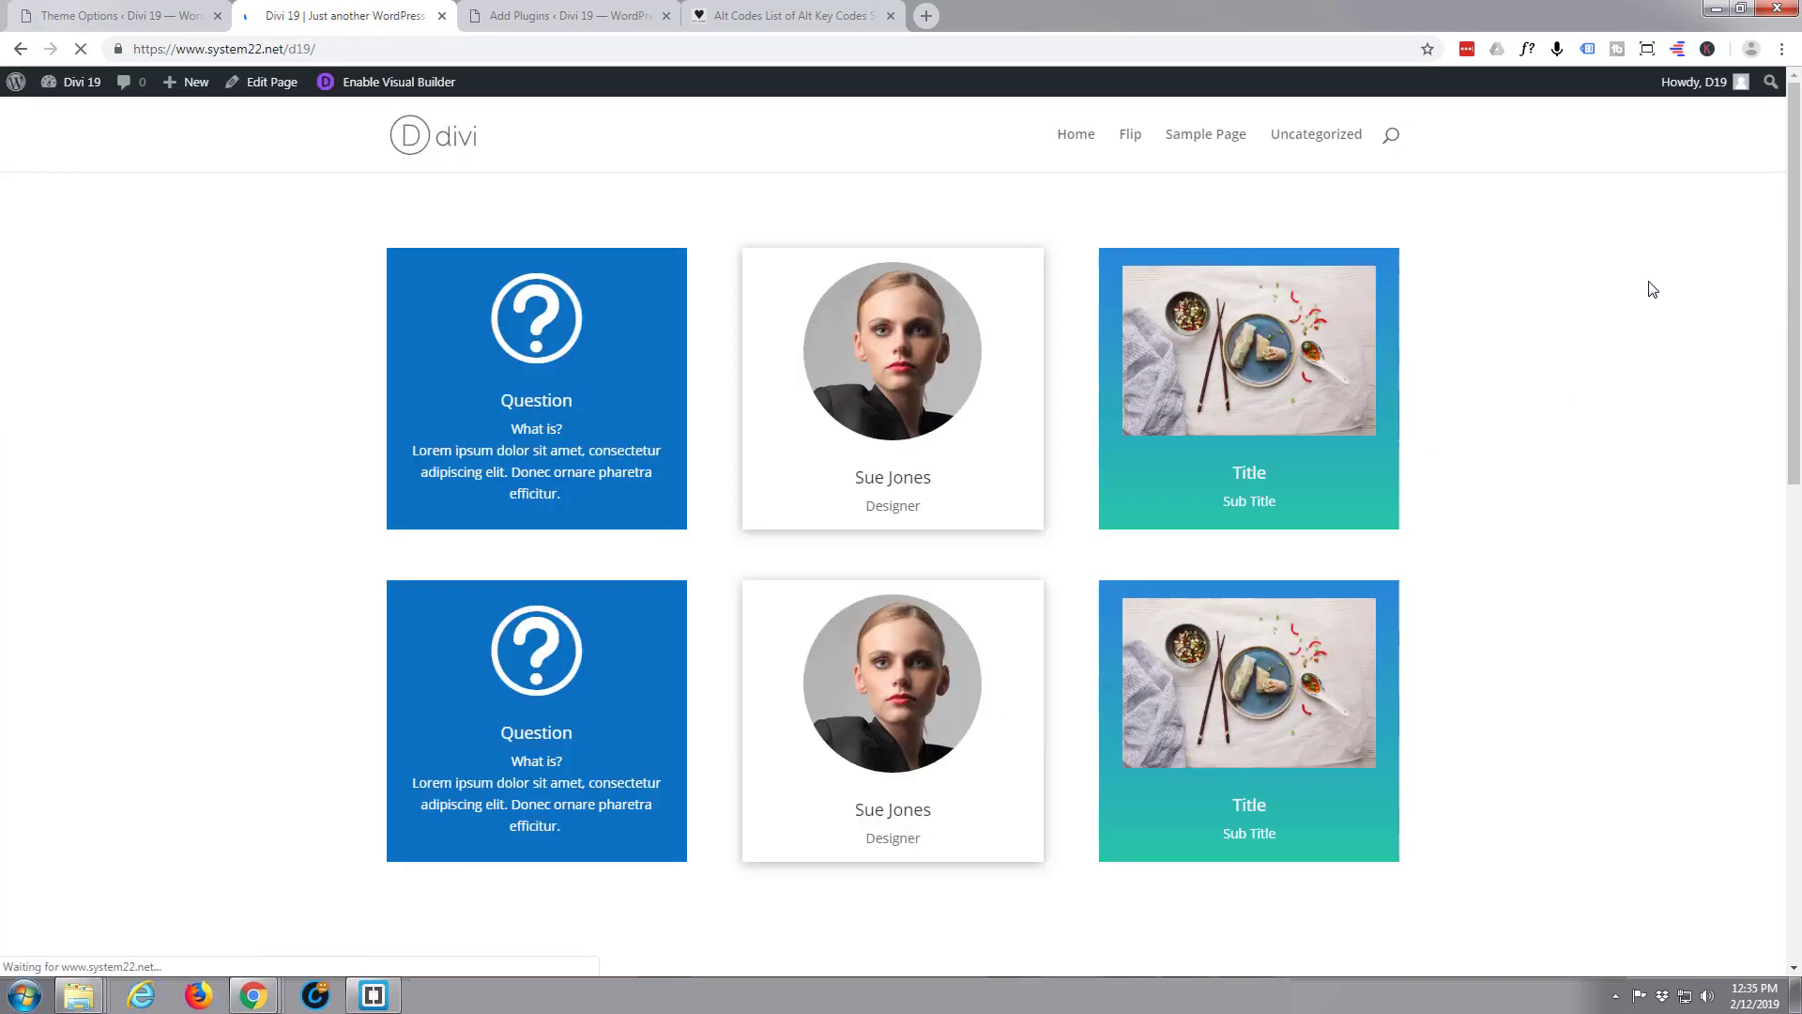
pyautogui.scroll(-2, 1436, 407)
pyautogui.scroll(-4, 1455, 403)
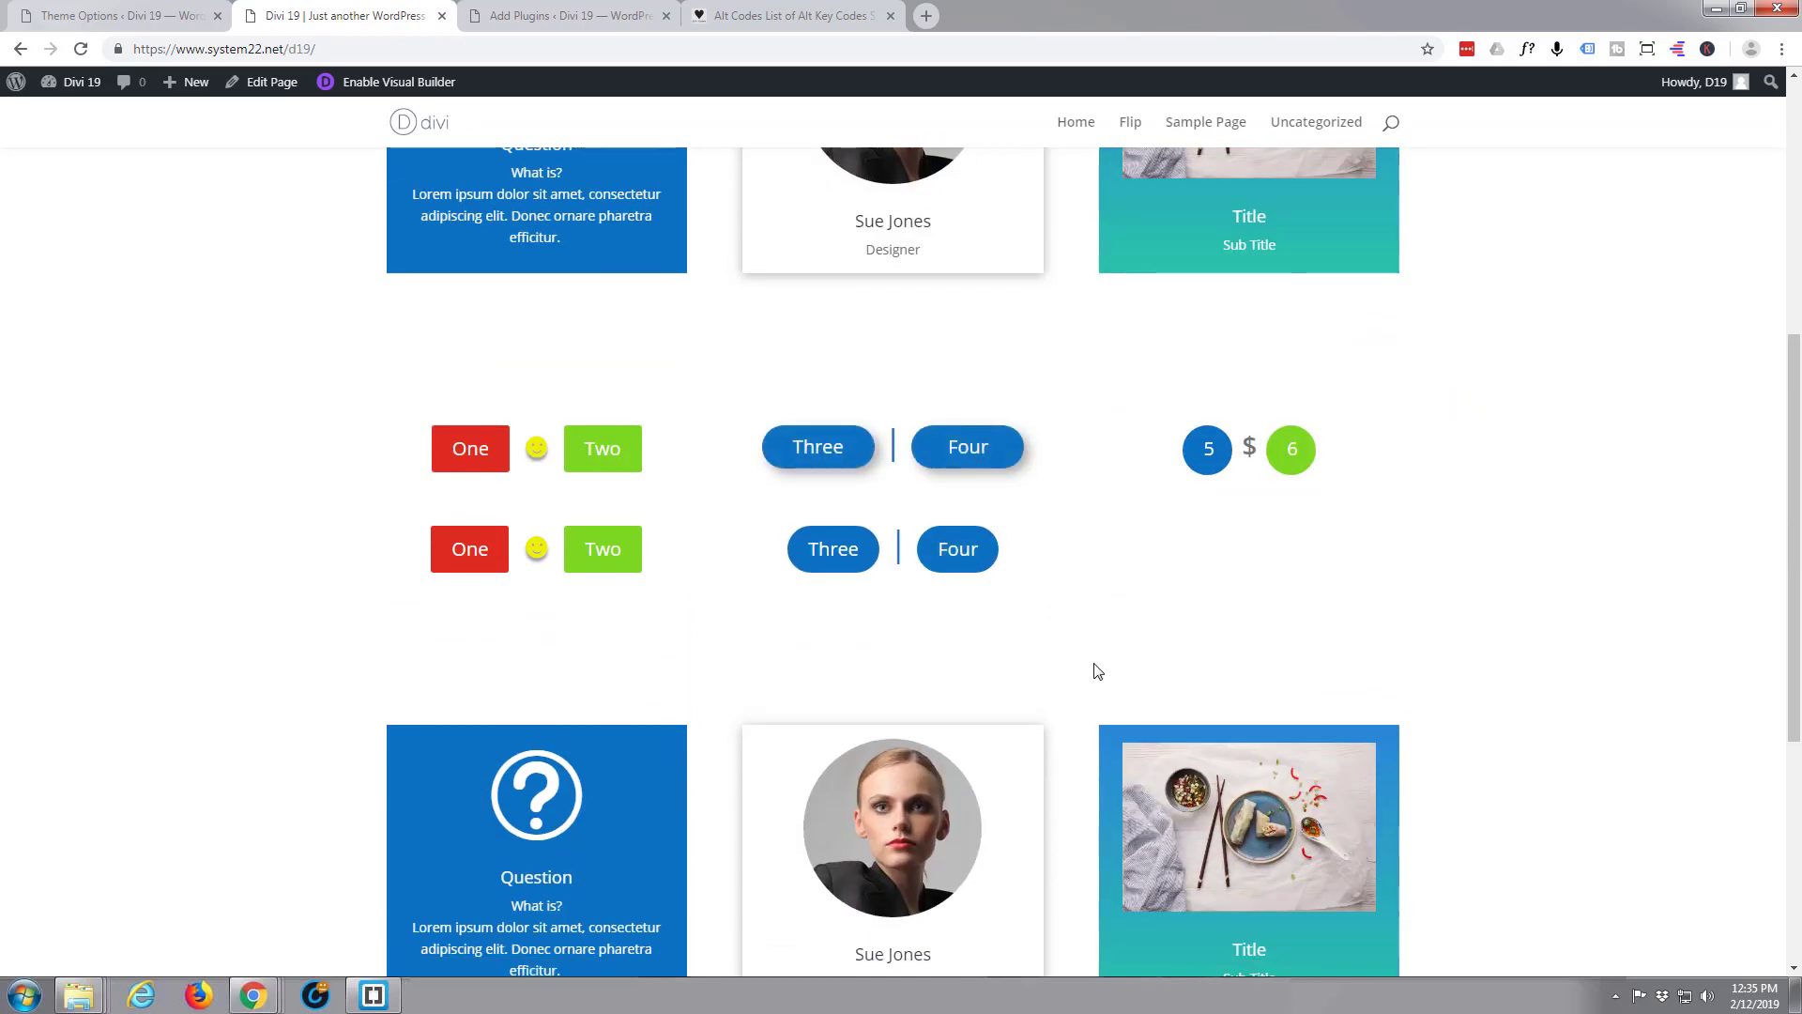
pyautogui.click(841, 563)
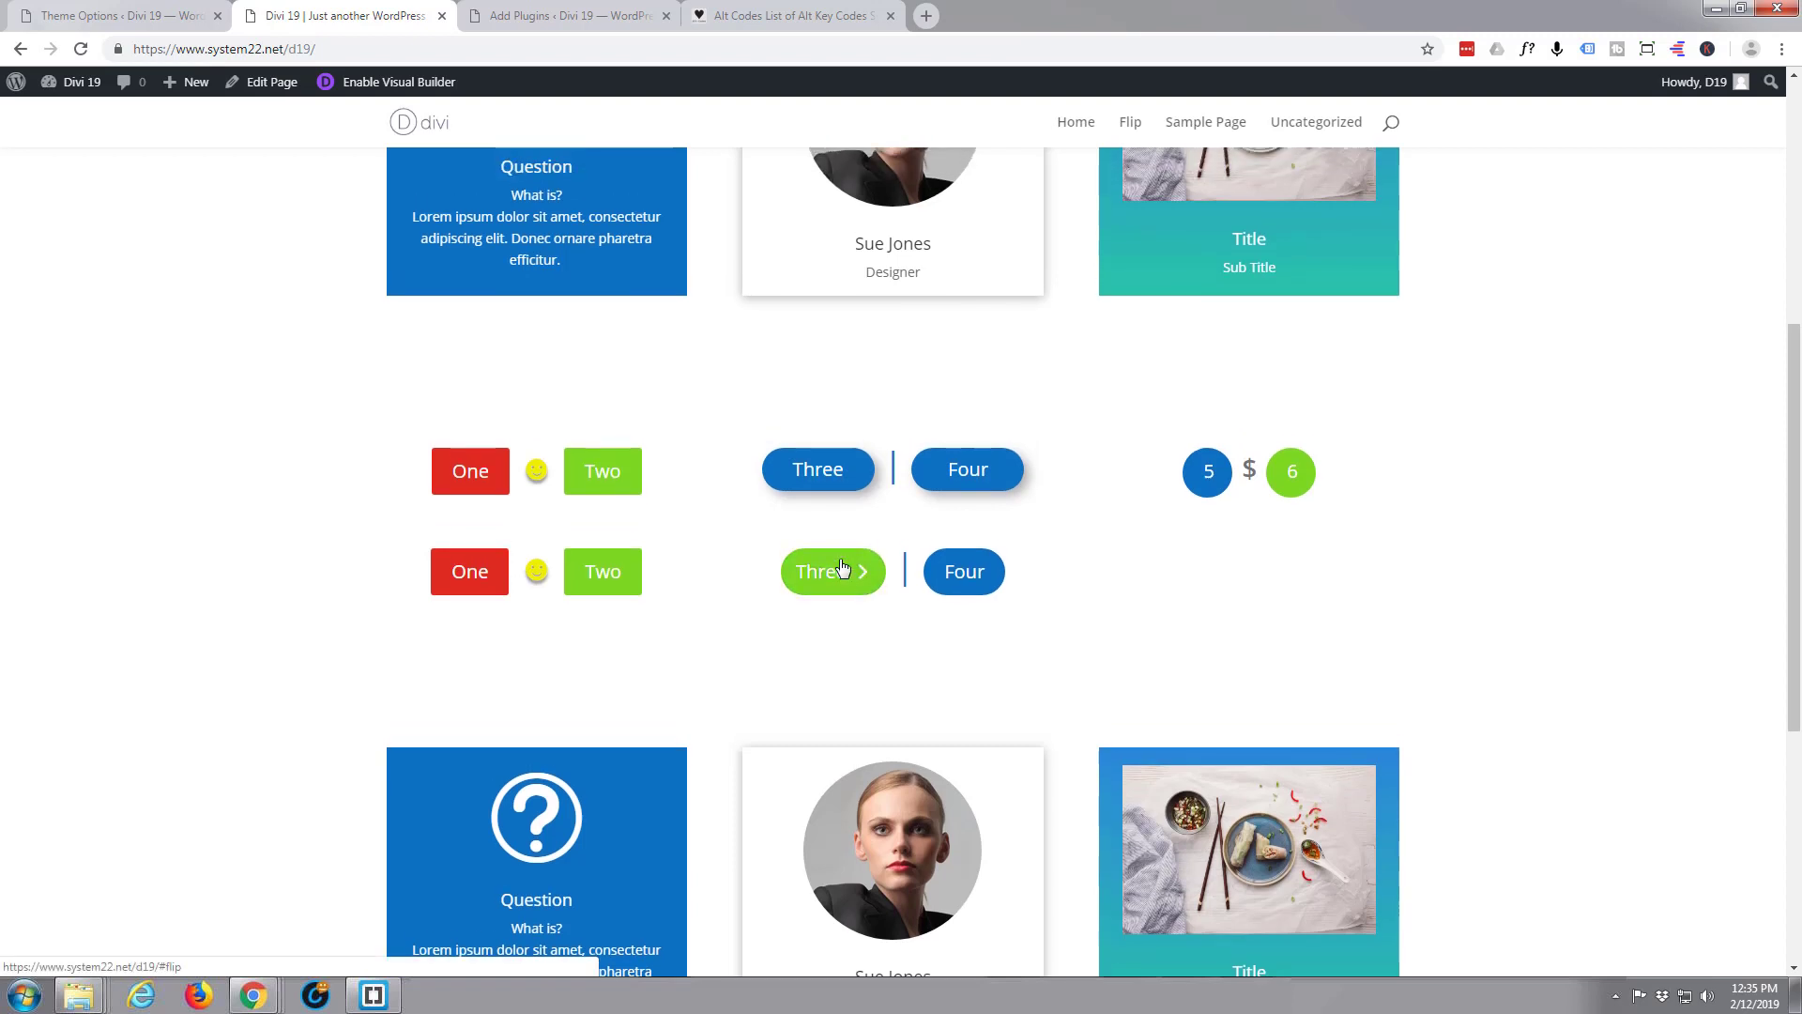
pyautogui.moveTo(842, 566)
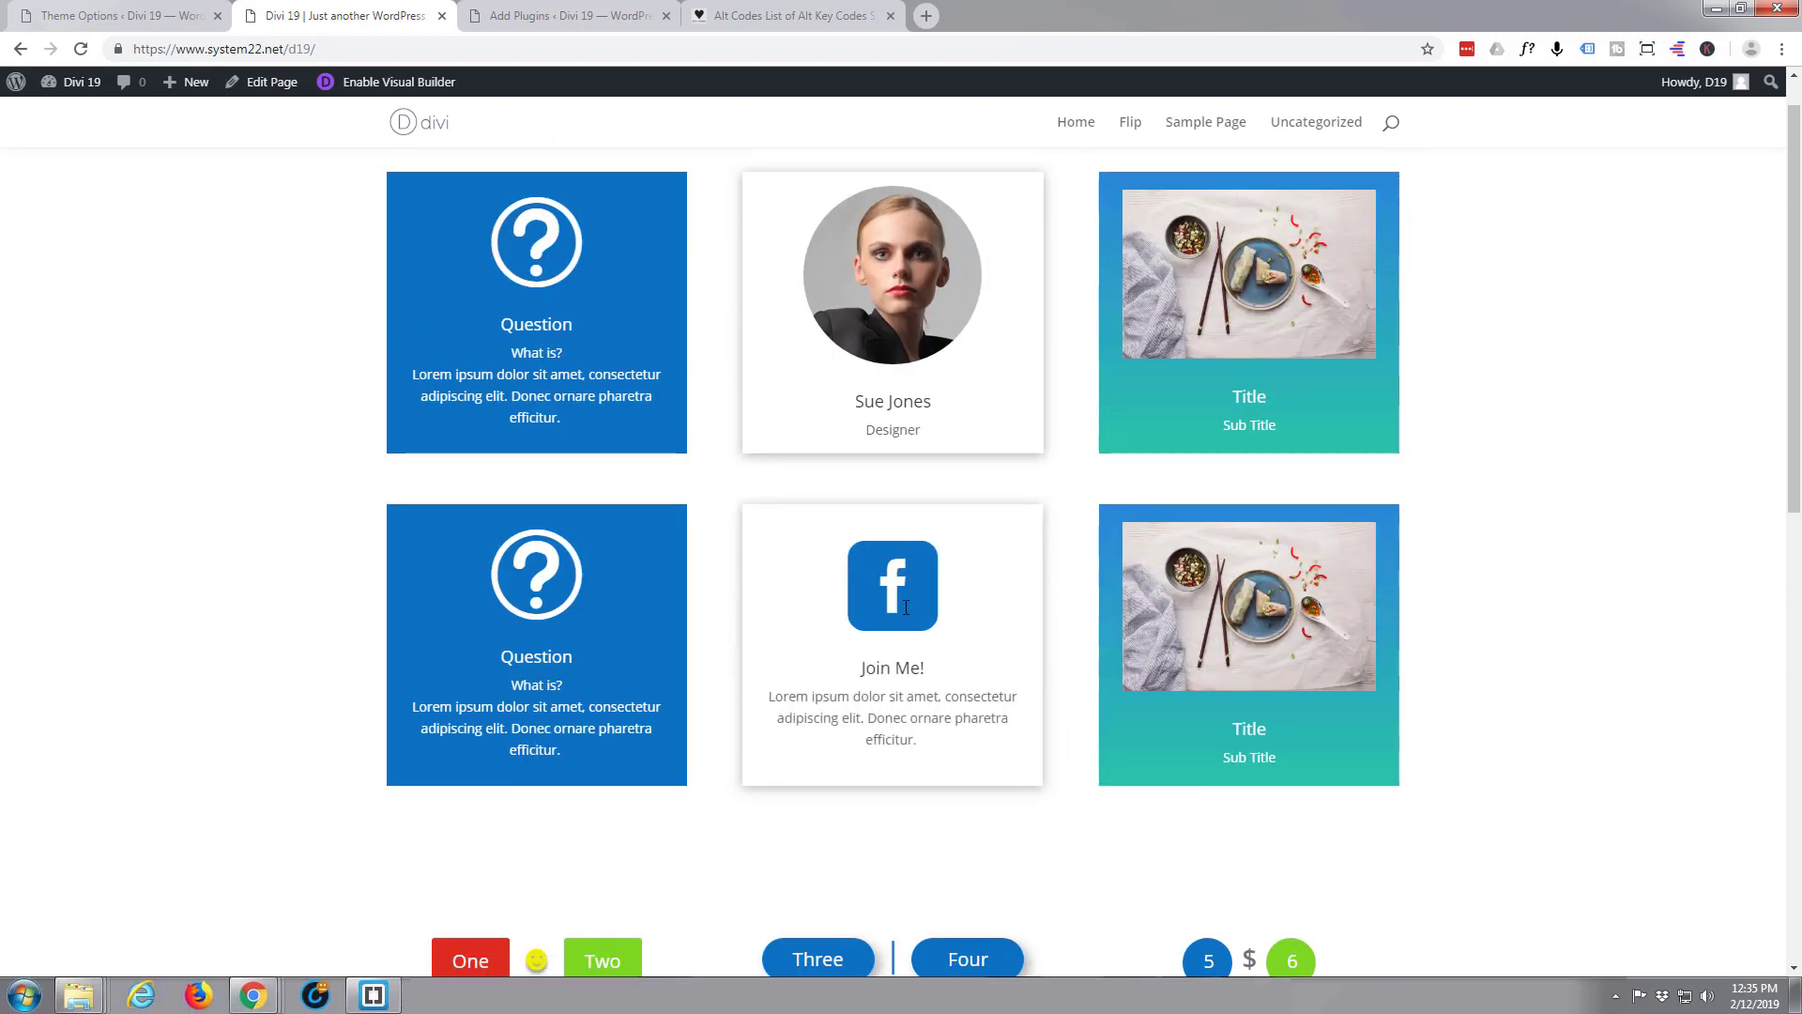
pyautogui.scroll(-4, 907, 610)
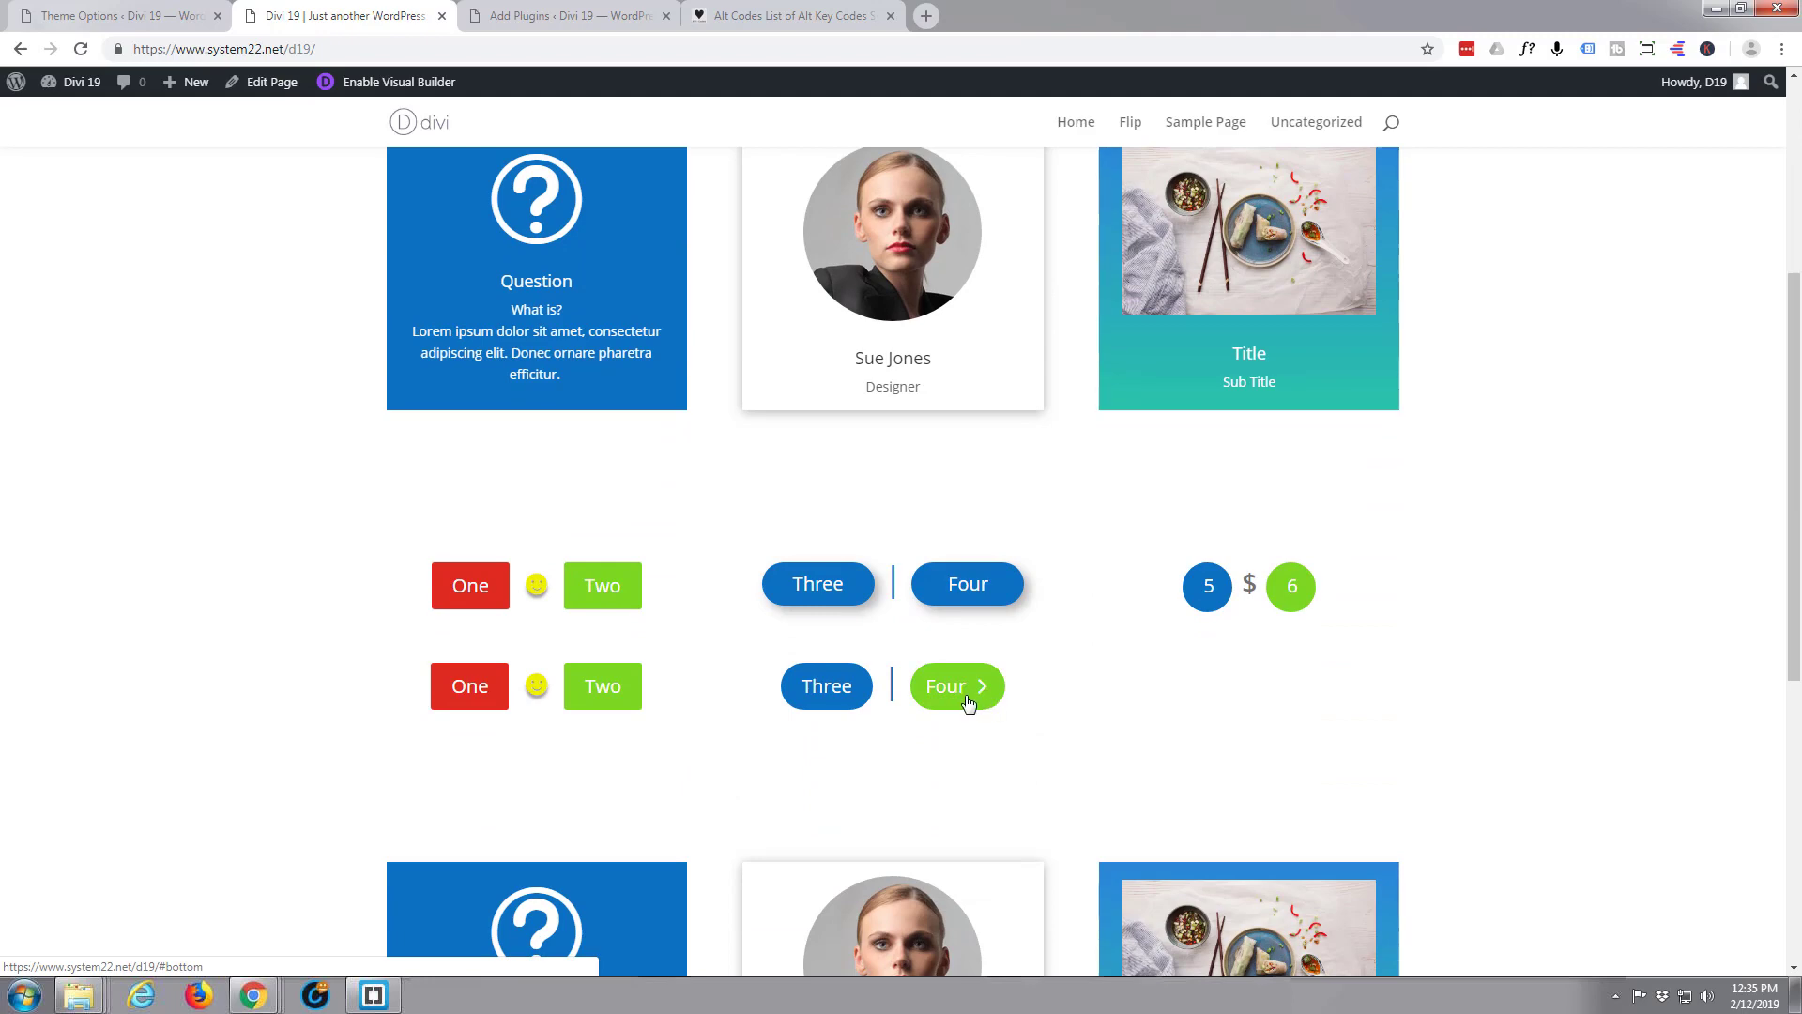
pyautogui.scroll(-3, 976, 700)
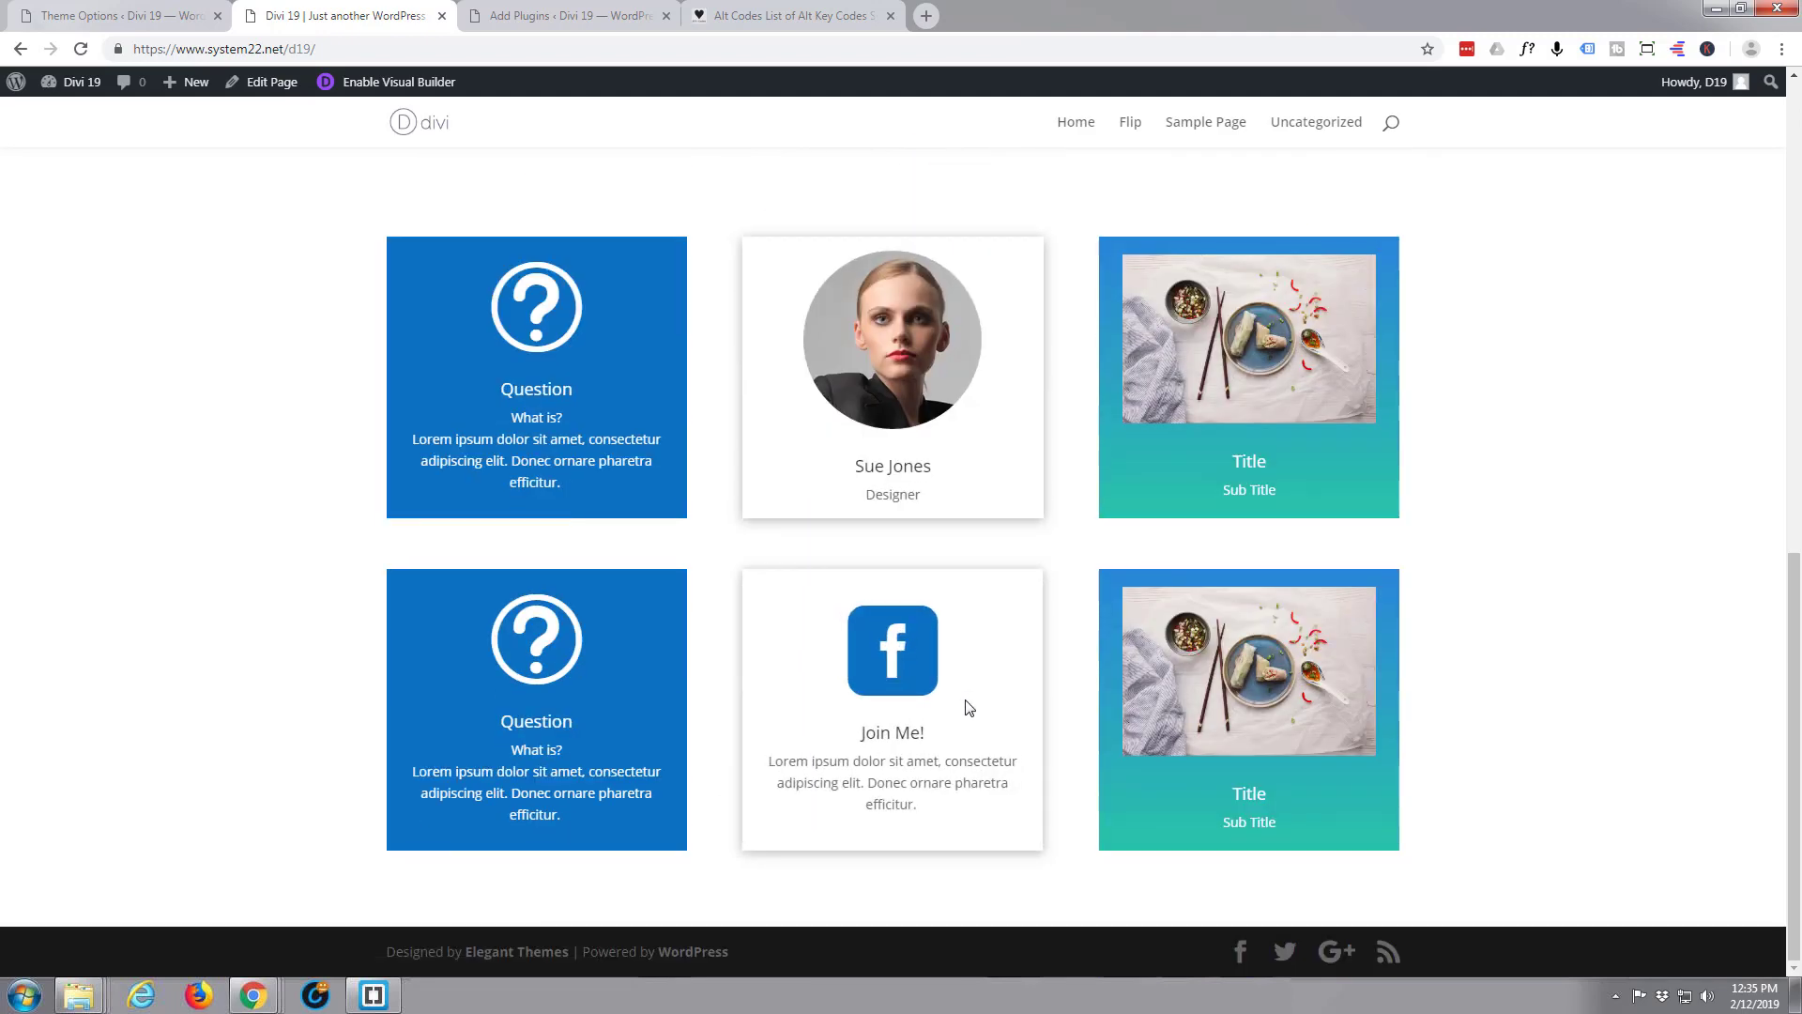
pyautogui.scroll(5, 967, 702)
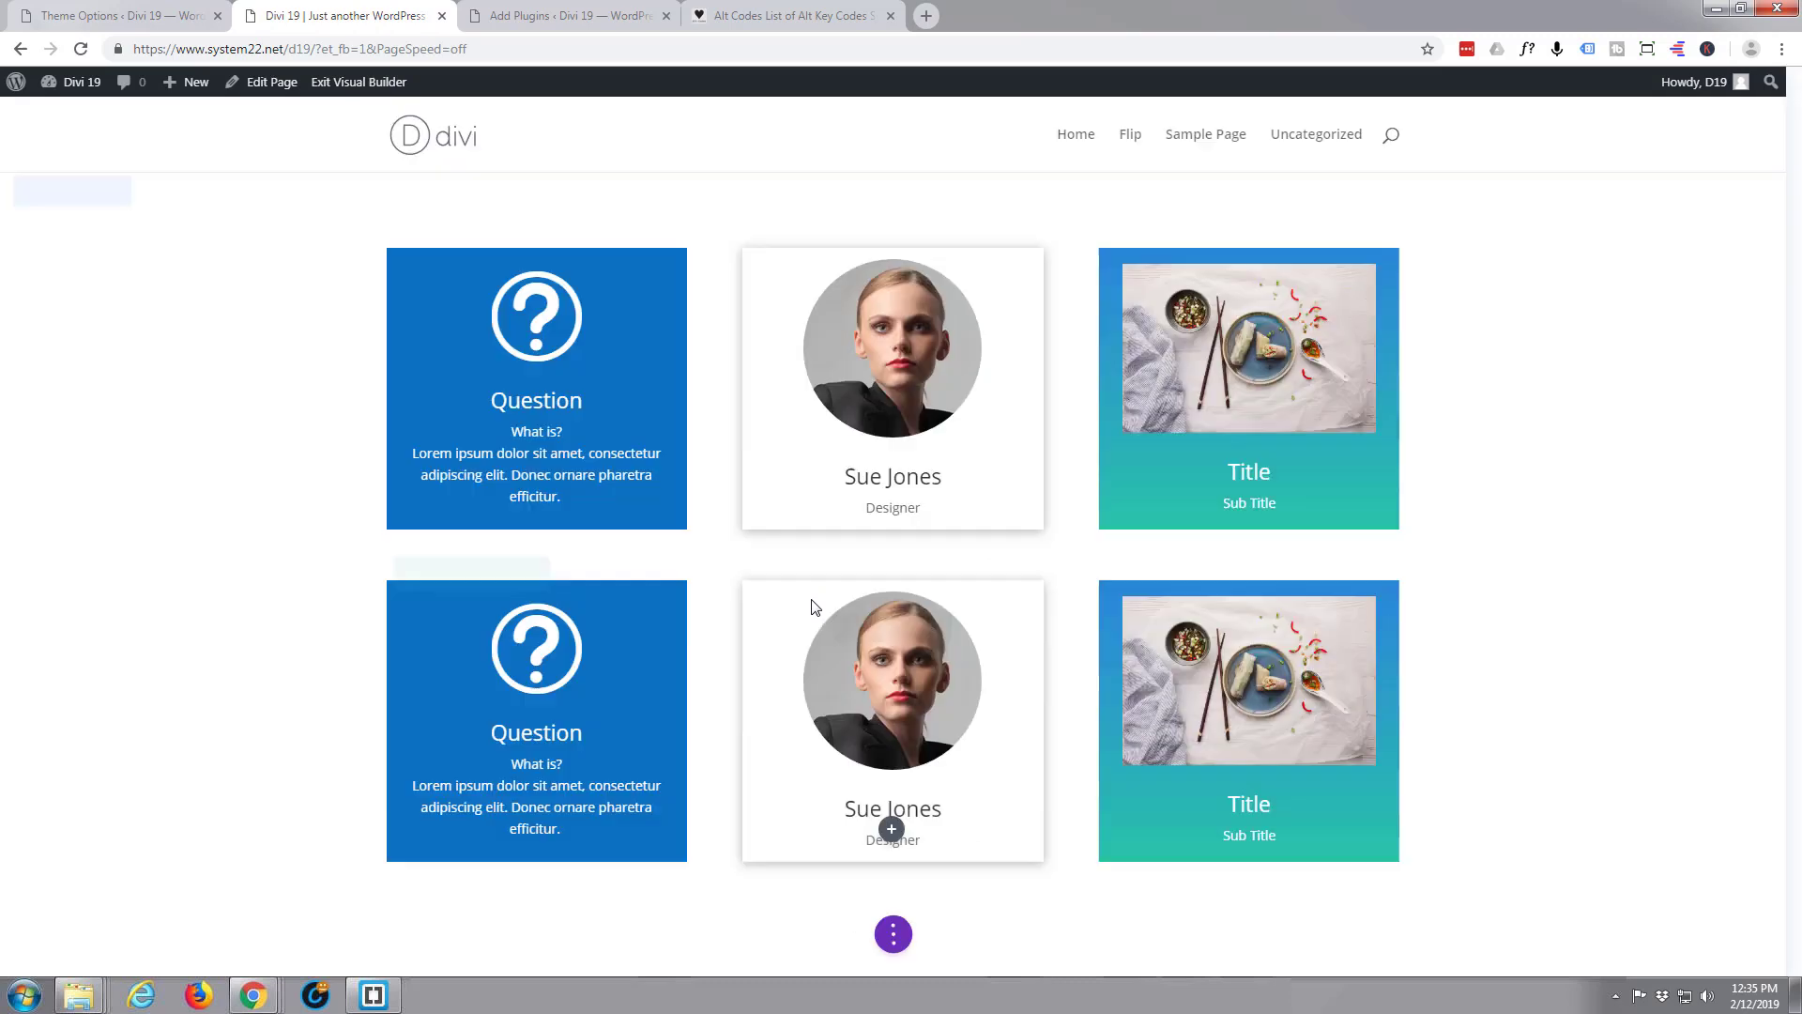
# - Give the lower group's first button the box shadow preset offset down and right
pyautogui.scroll(-6, 812, 589)
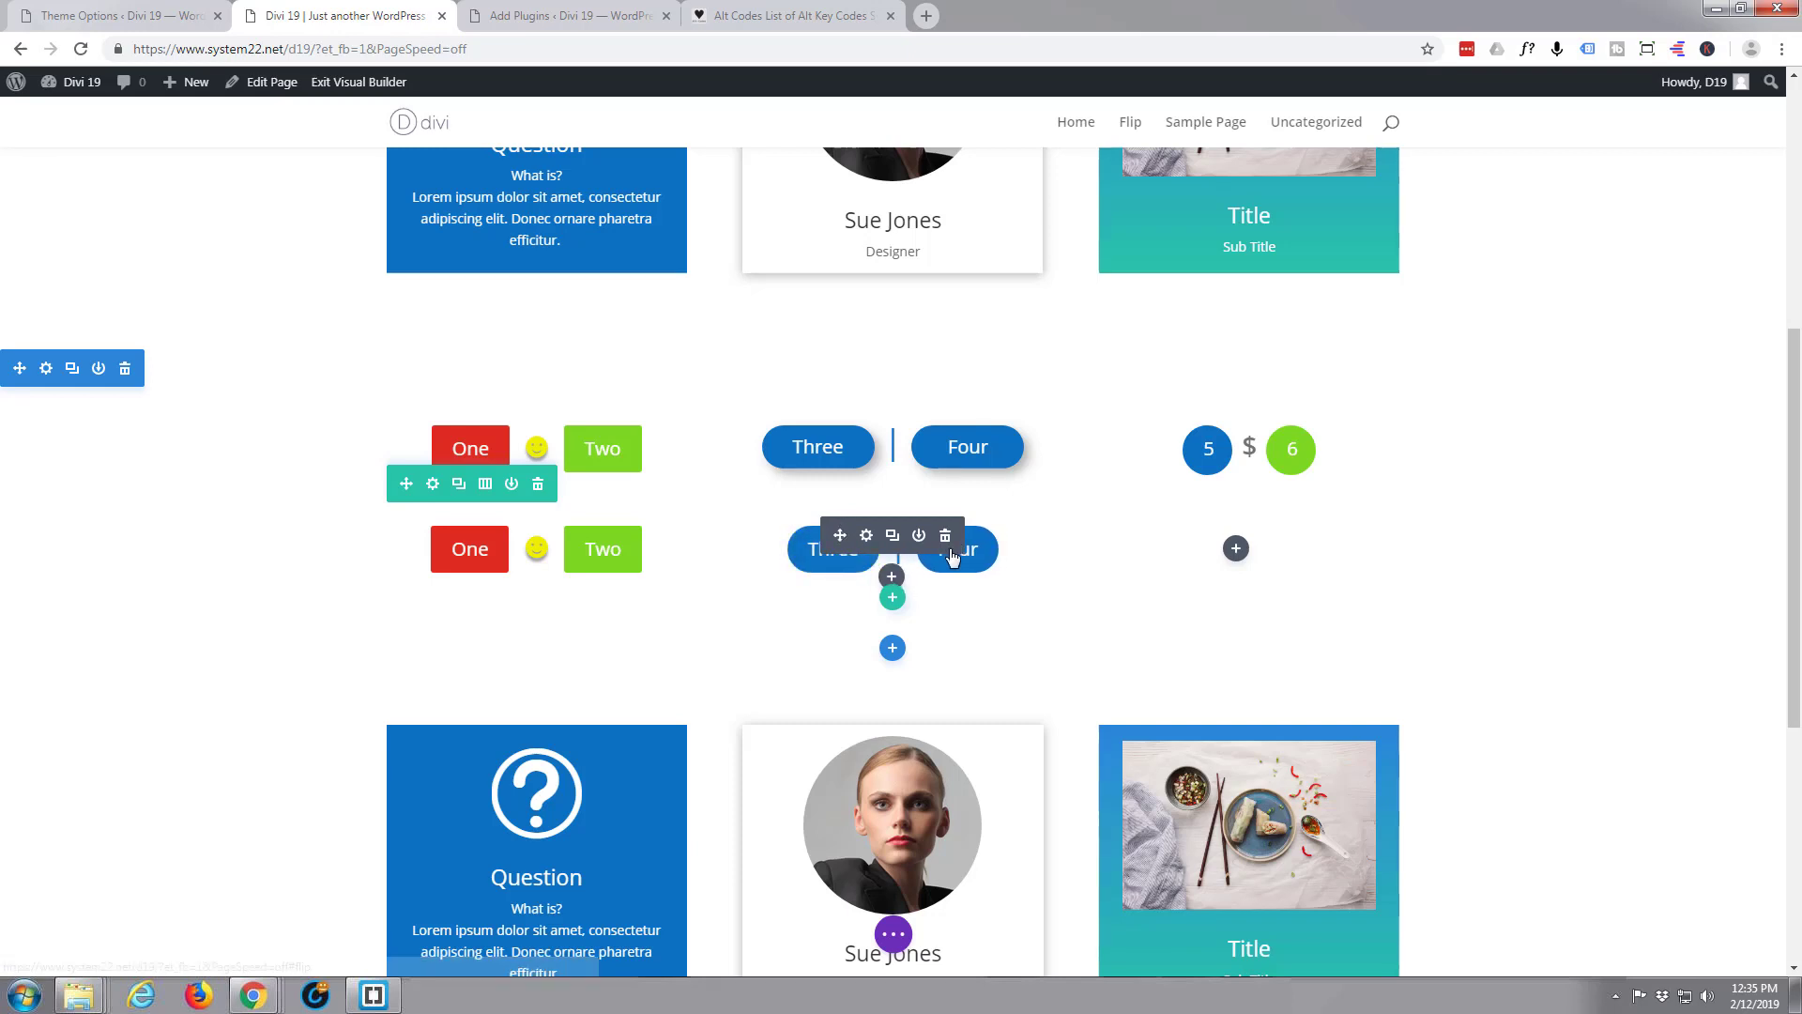
pyautogui.click(867, 537)
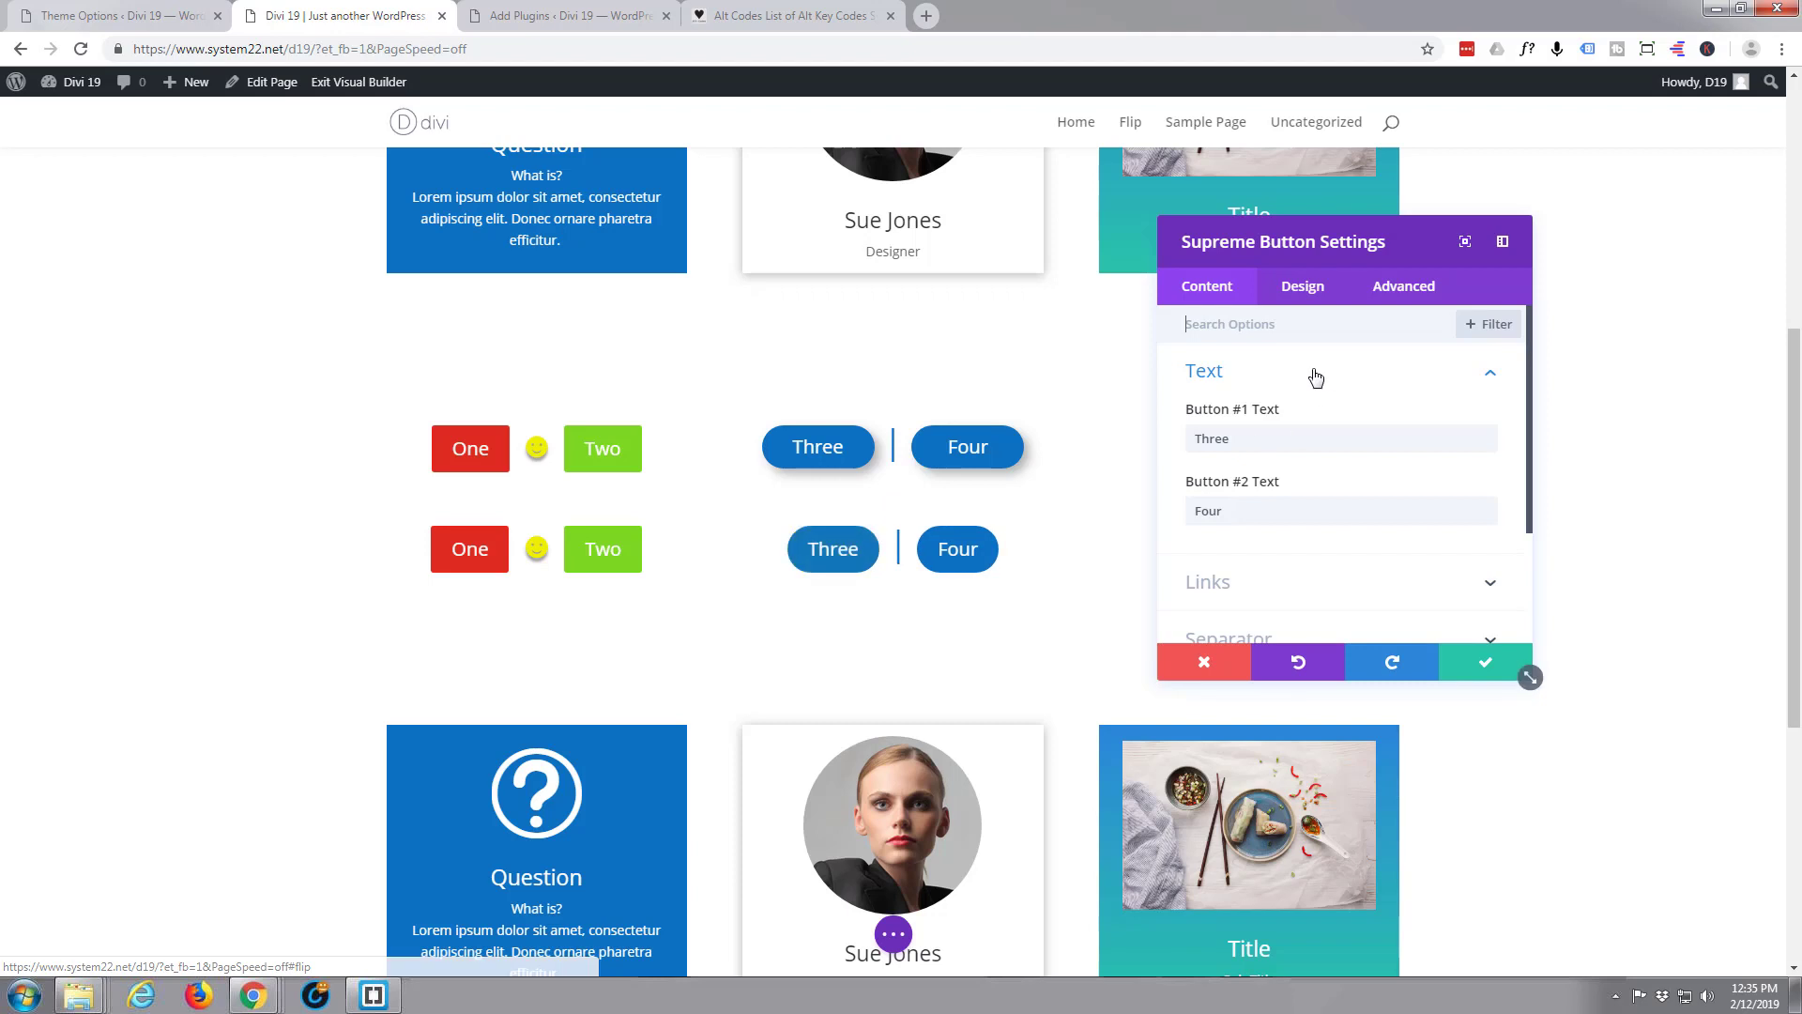
pyautogui.click(1302, 287)
pyautogui.scroll(-3, 1267, 506)
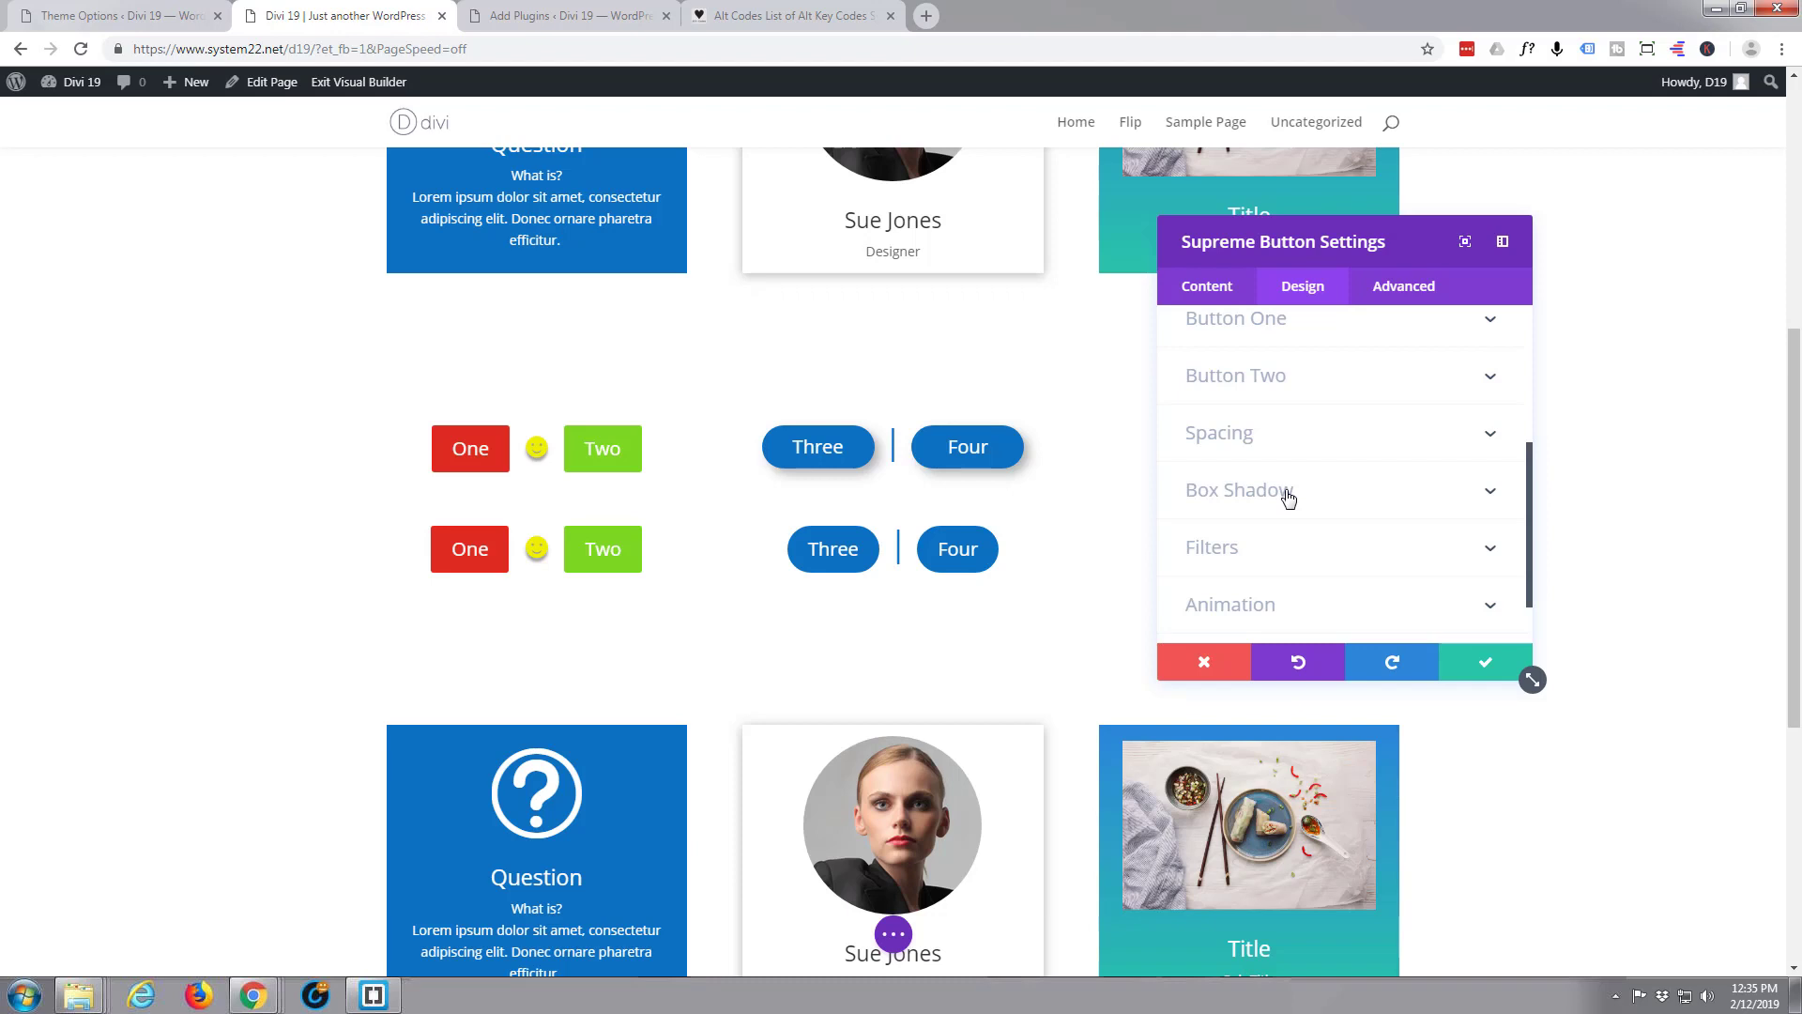
pyautogui.click(1314, 338)
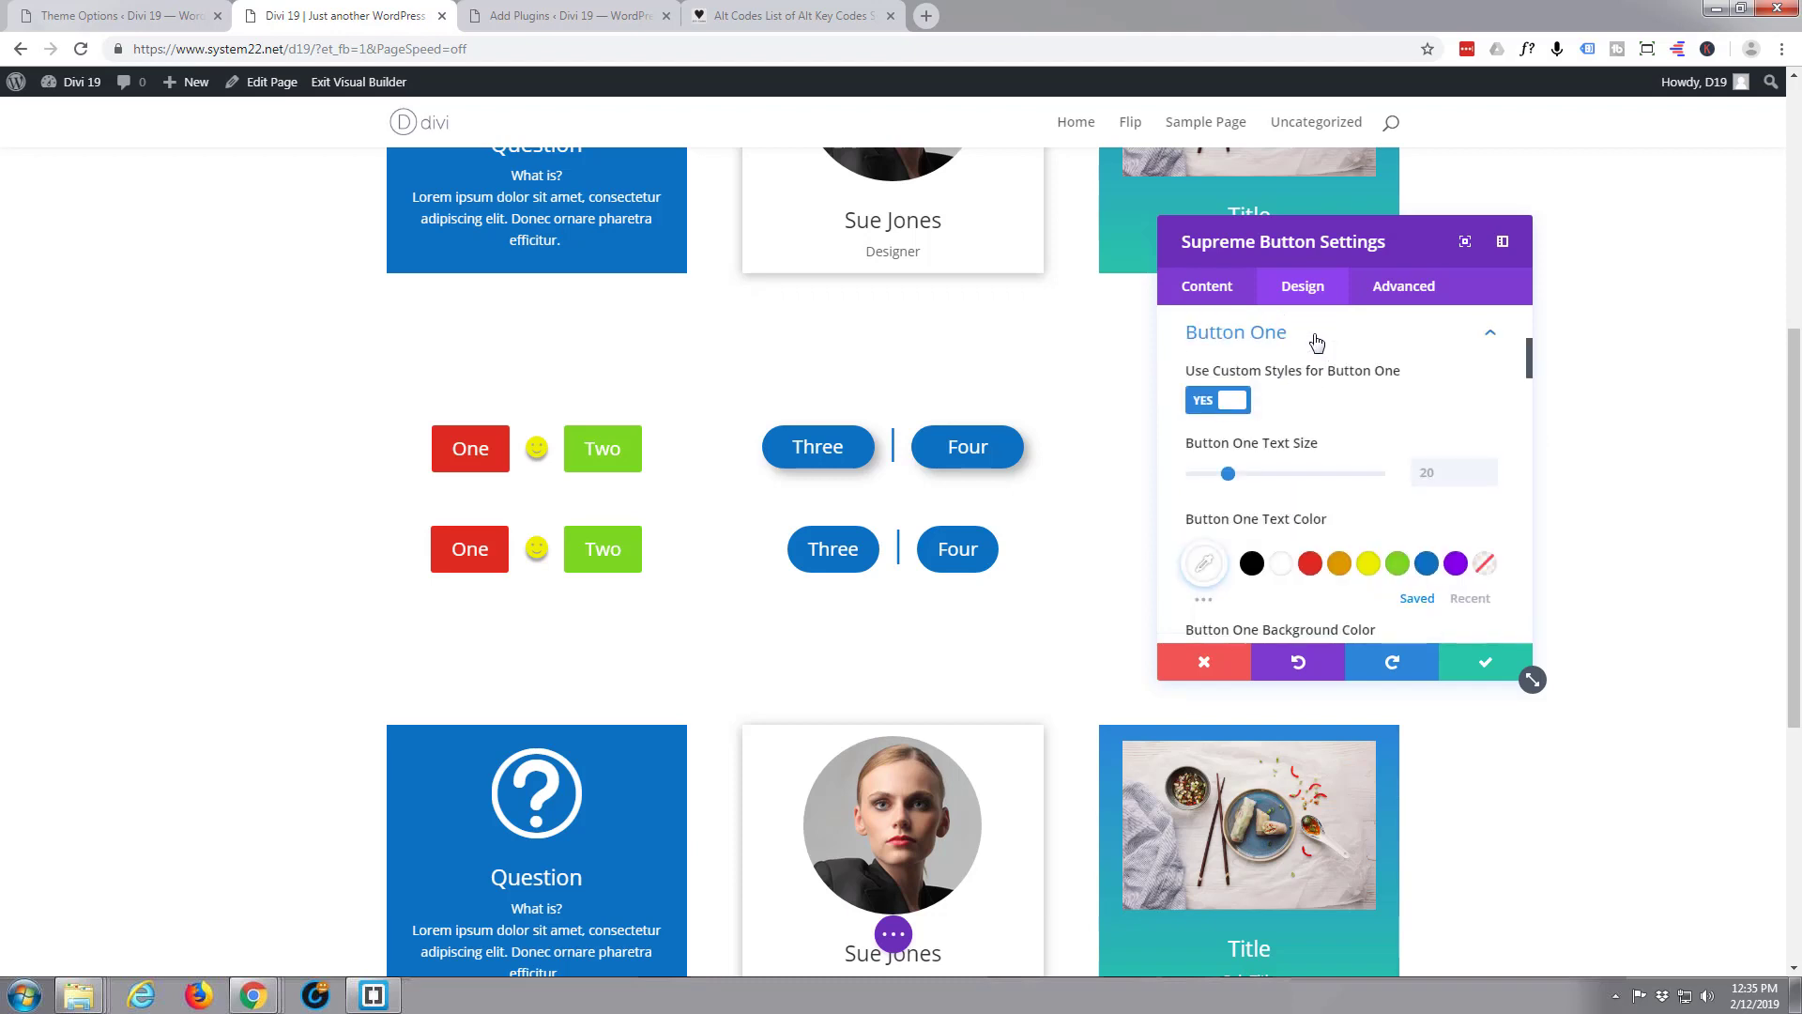
pyautogui.scroll(-10, 1300, 411)
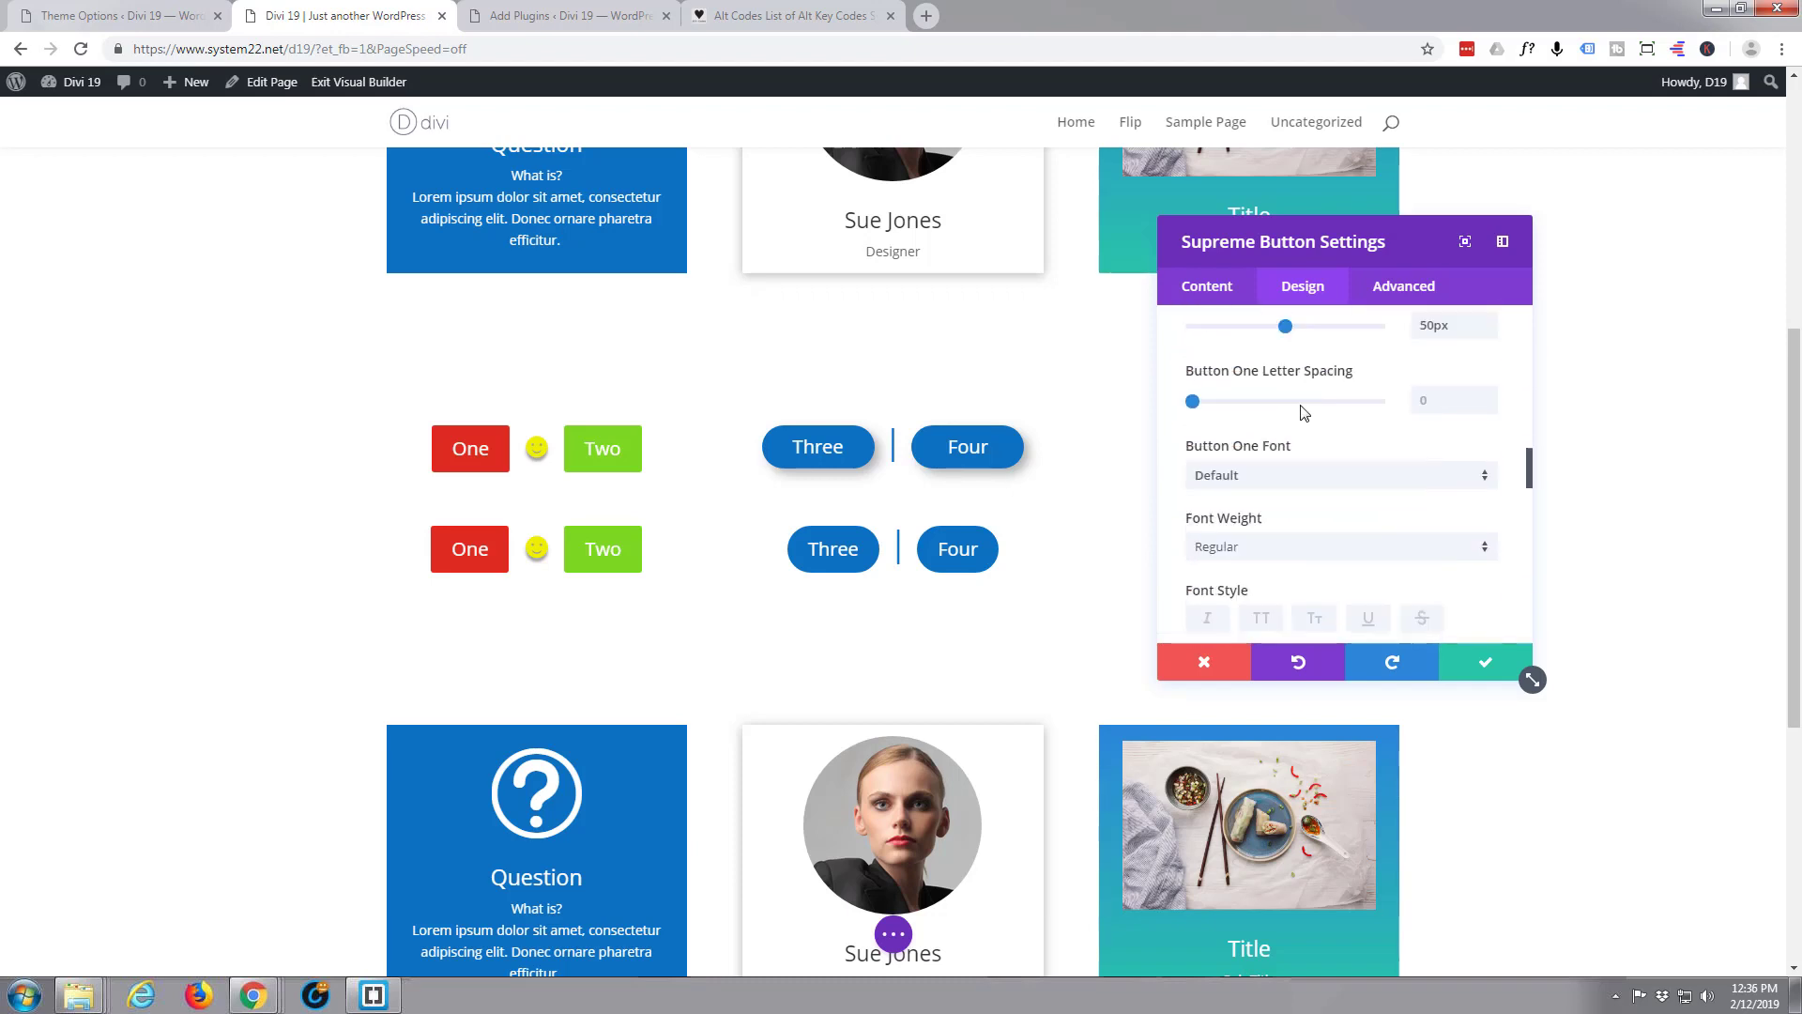
pyautogui.scroll(-8, 1303, 412)
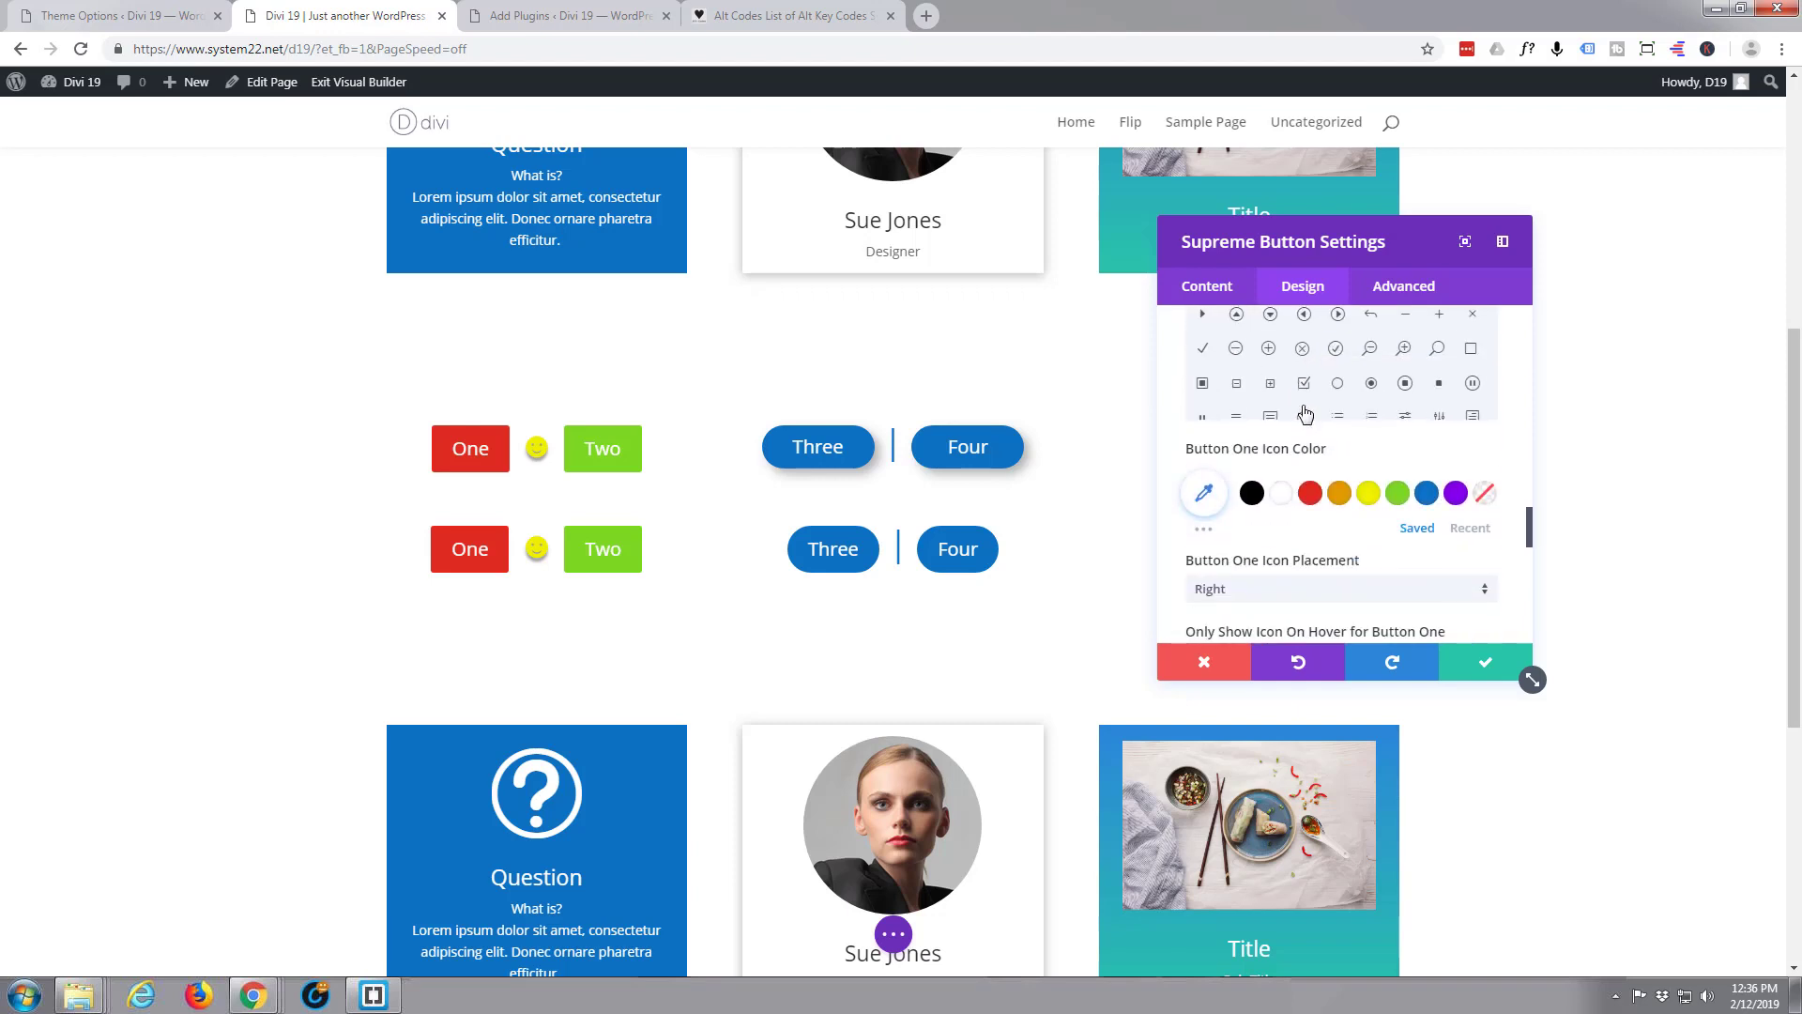
pyautogui.scroll(-10, 1305, 413)
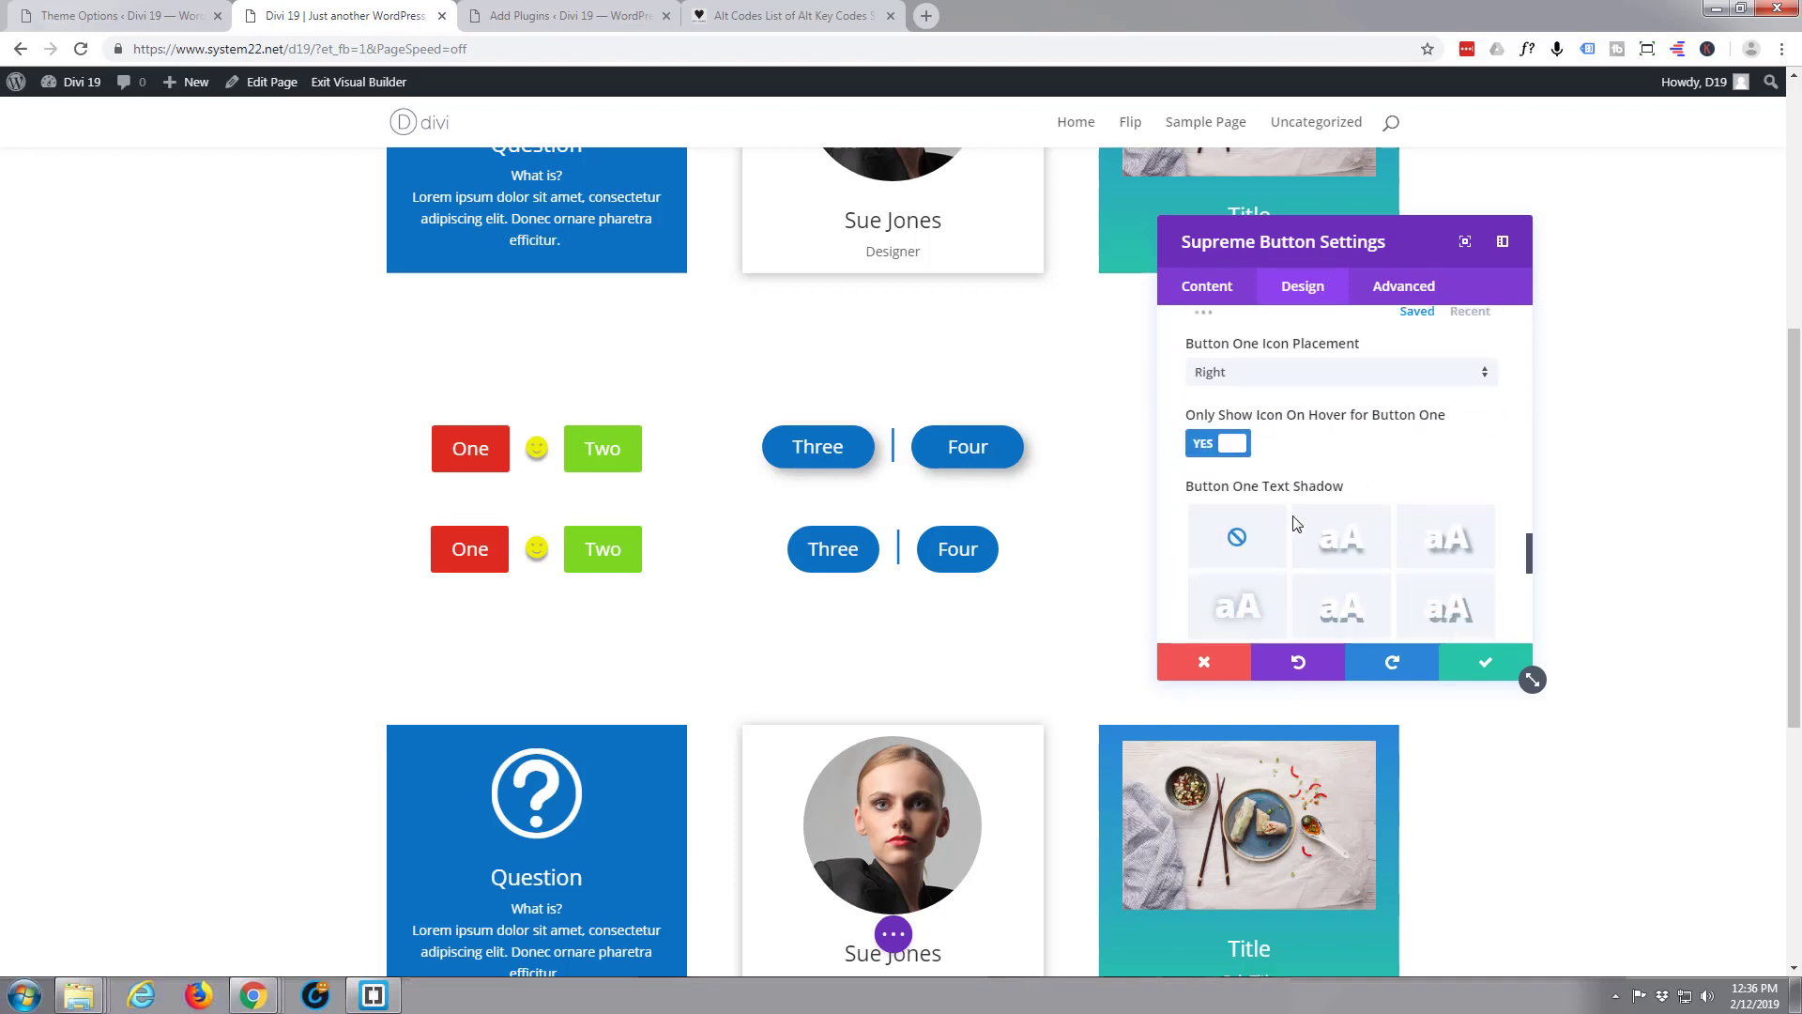
pyautogui.scroll(-3, 1295, 523)
pyautogui.scroll(4, 1295, 523)
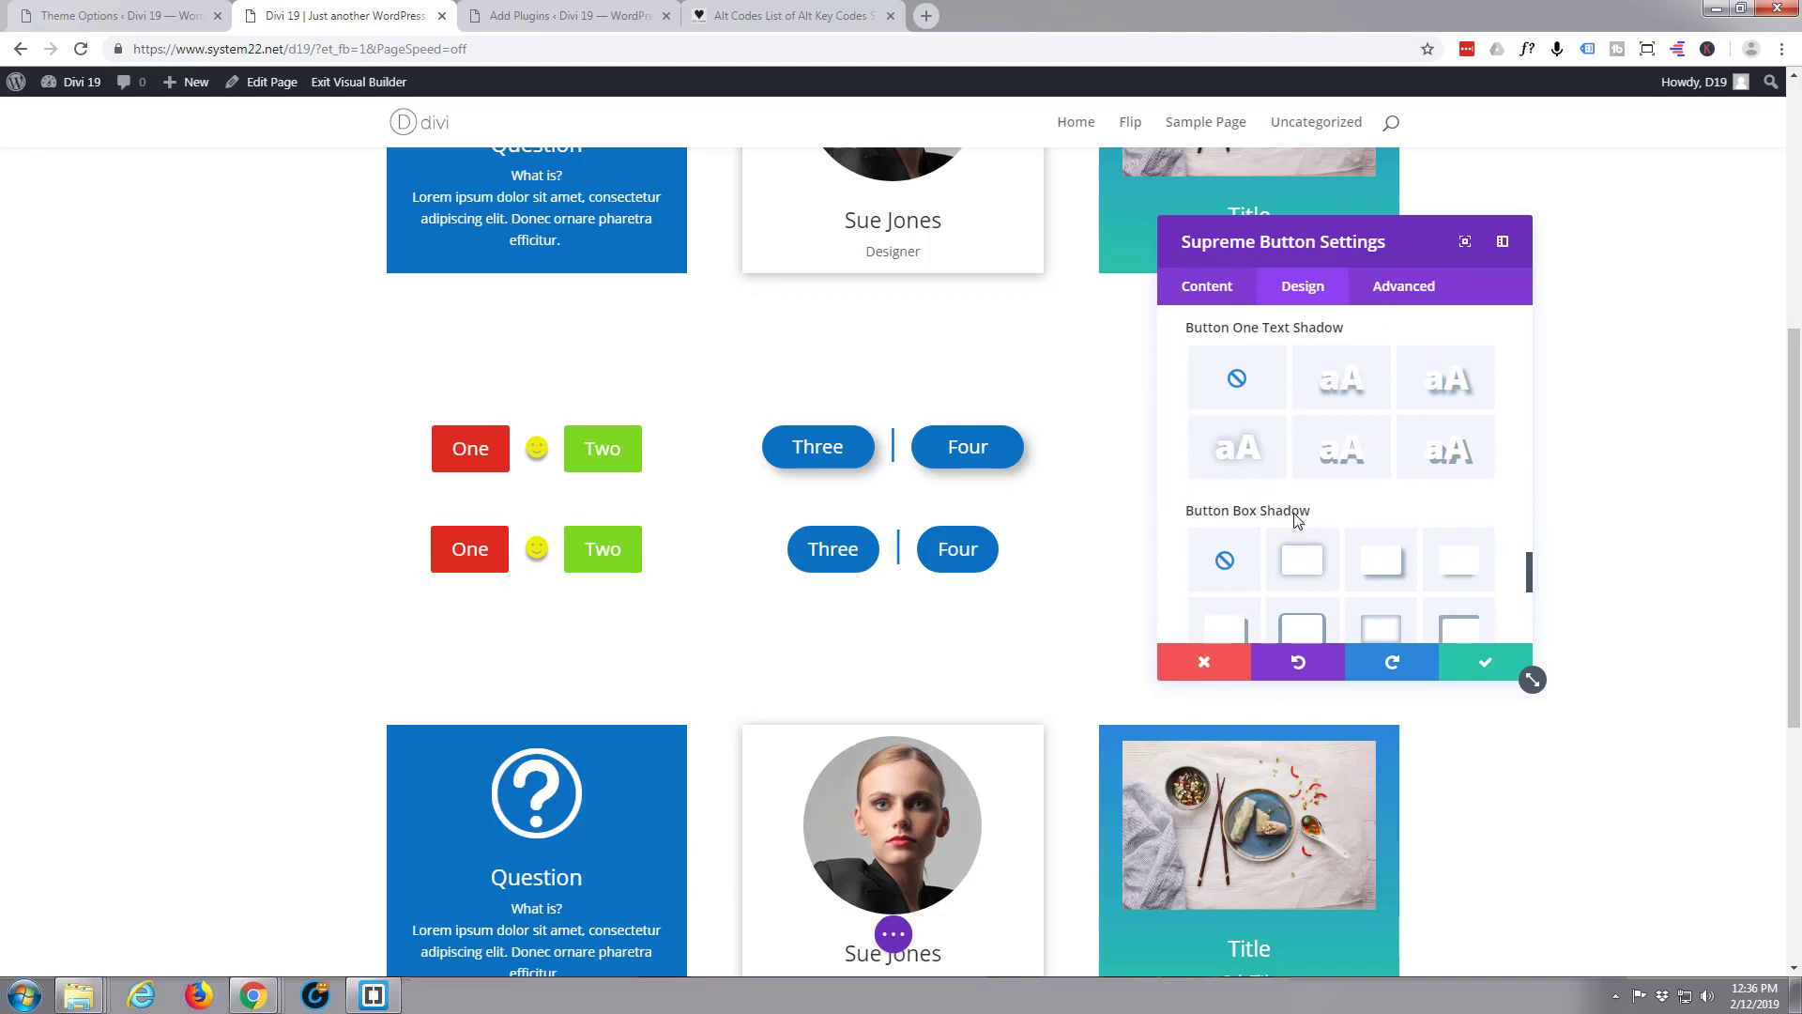
pyautogui.scroll(-3, 1296, 518)
pyautogui.scroll(1, 1295, 516)
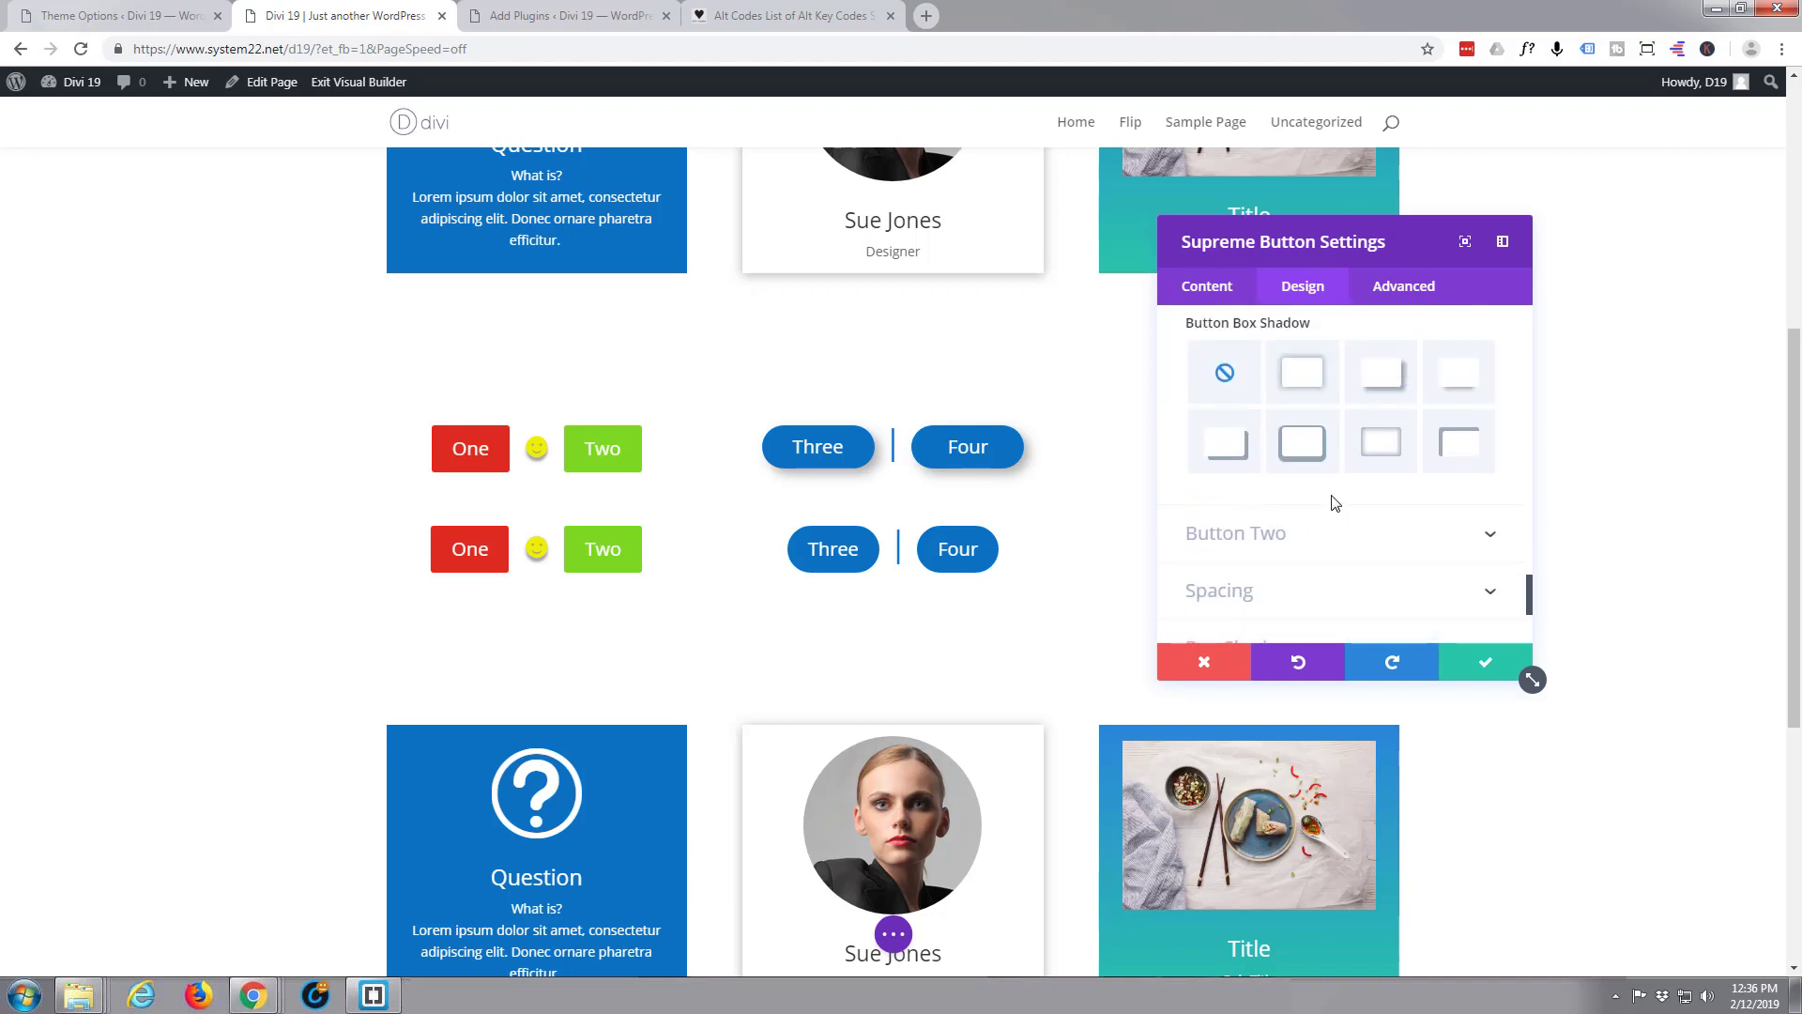
pyautogui.click(1318, 376)
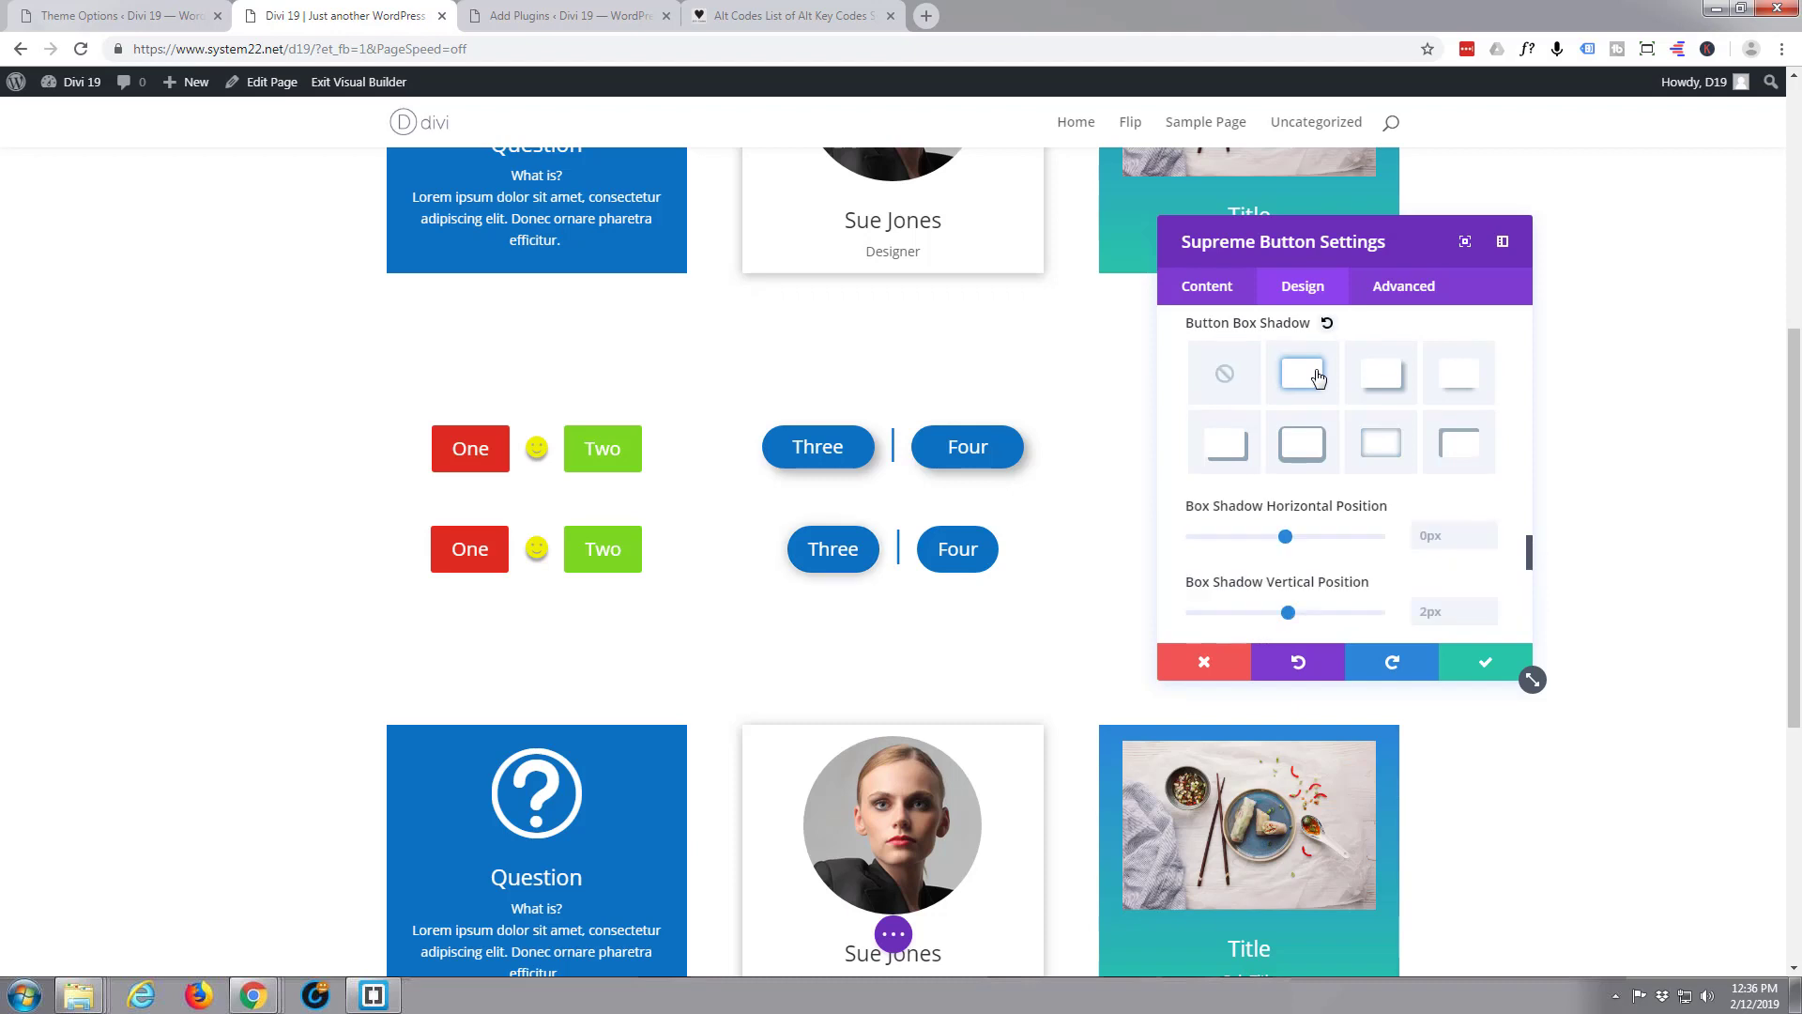
pyautogui.click(1379, 378)
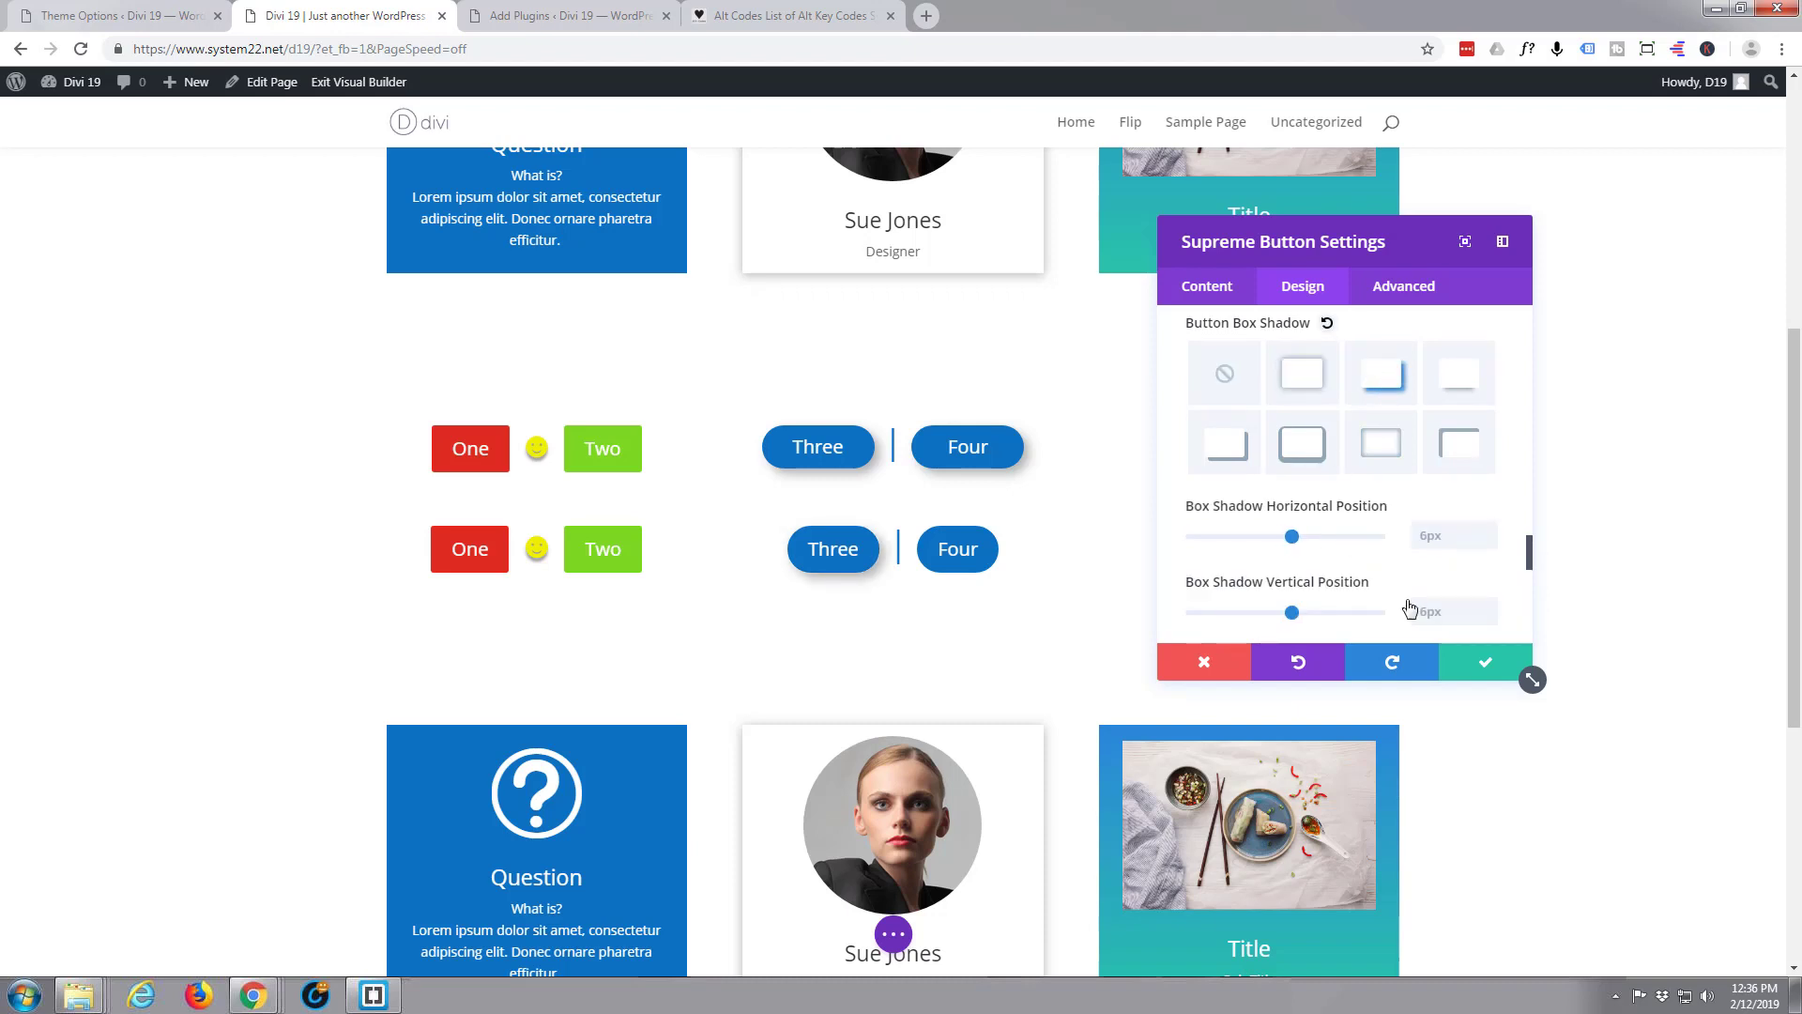
# - Apply the same down-right box shadow to the second button
pyautogui.scroll(-3, 1321, 493)
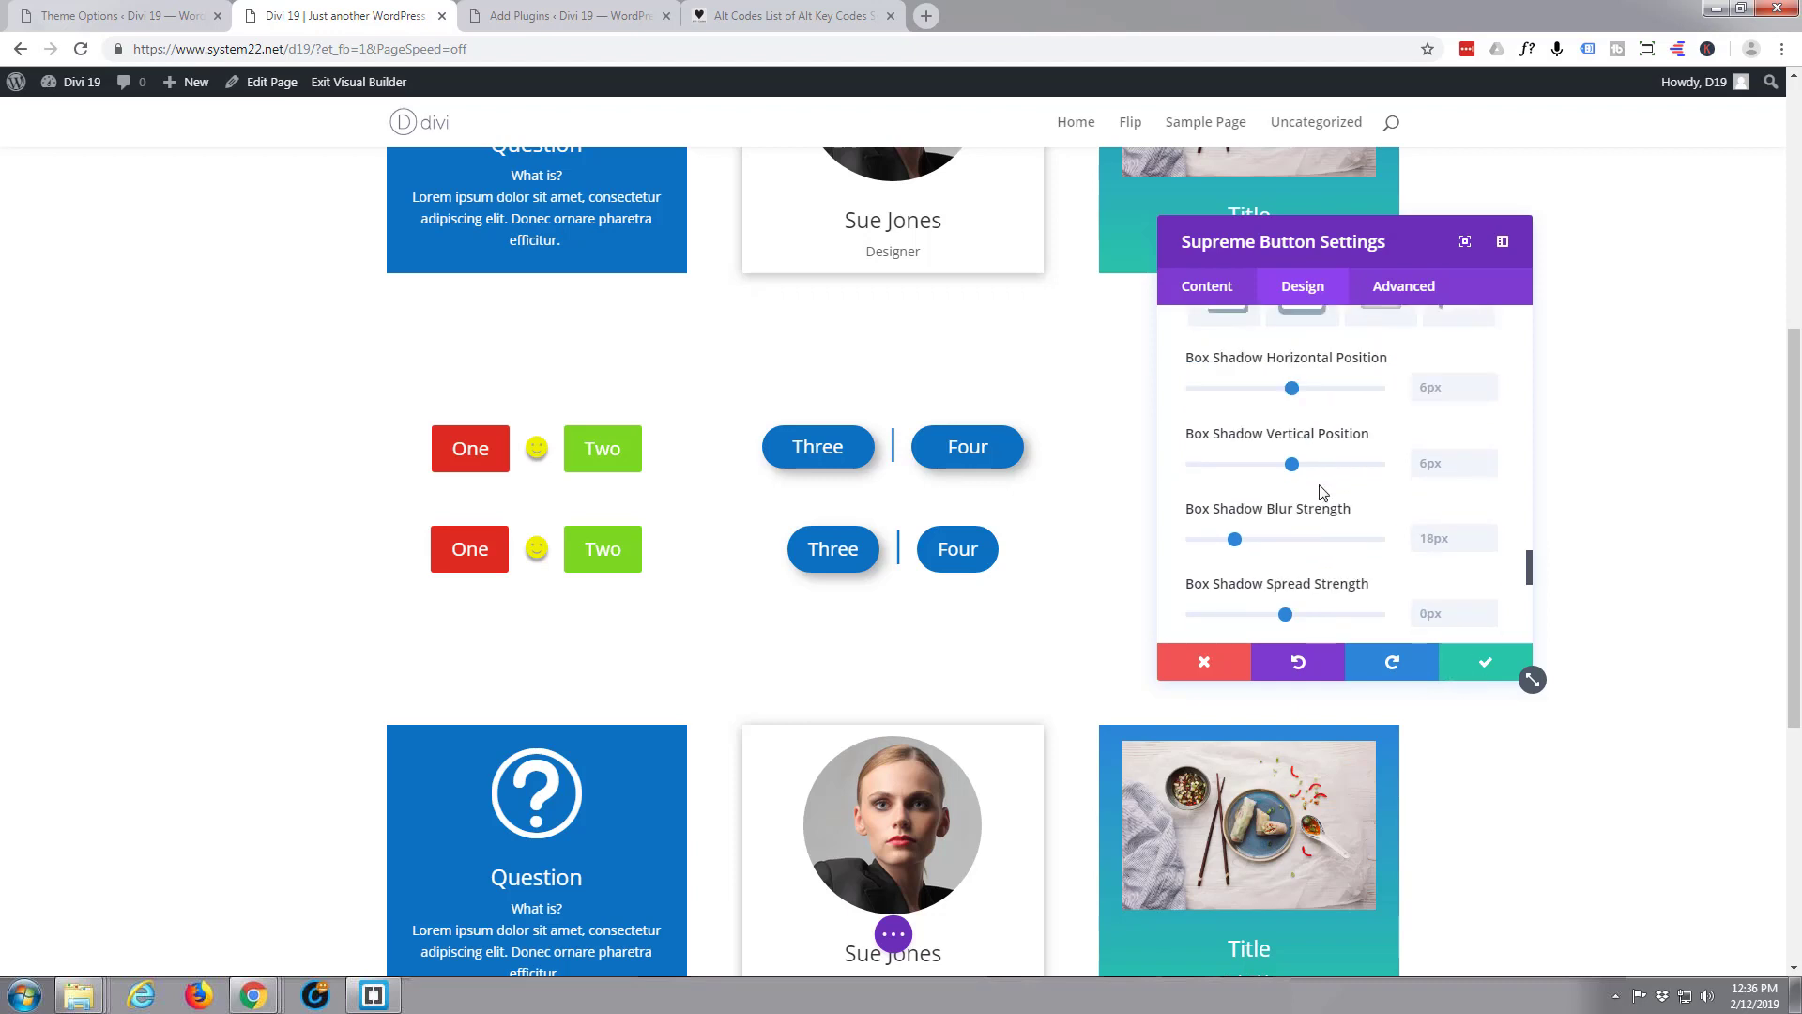
pyautogui.scroll(-1, 1323, 496)
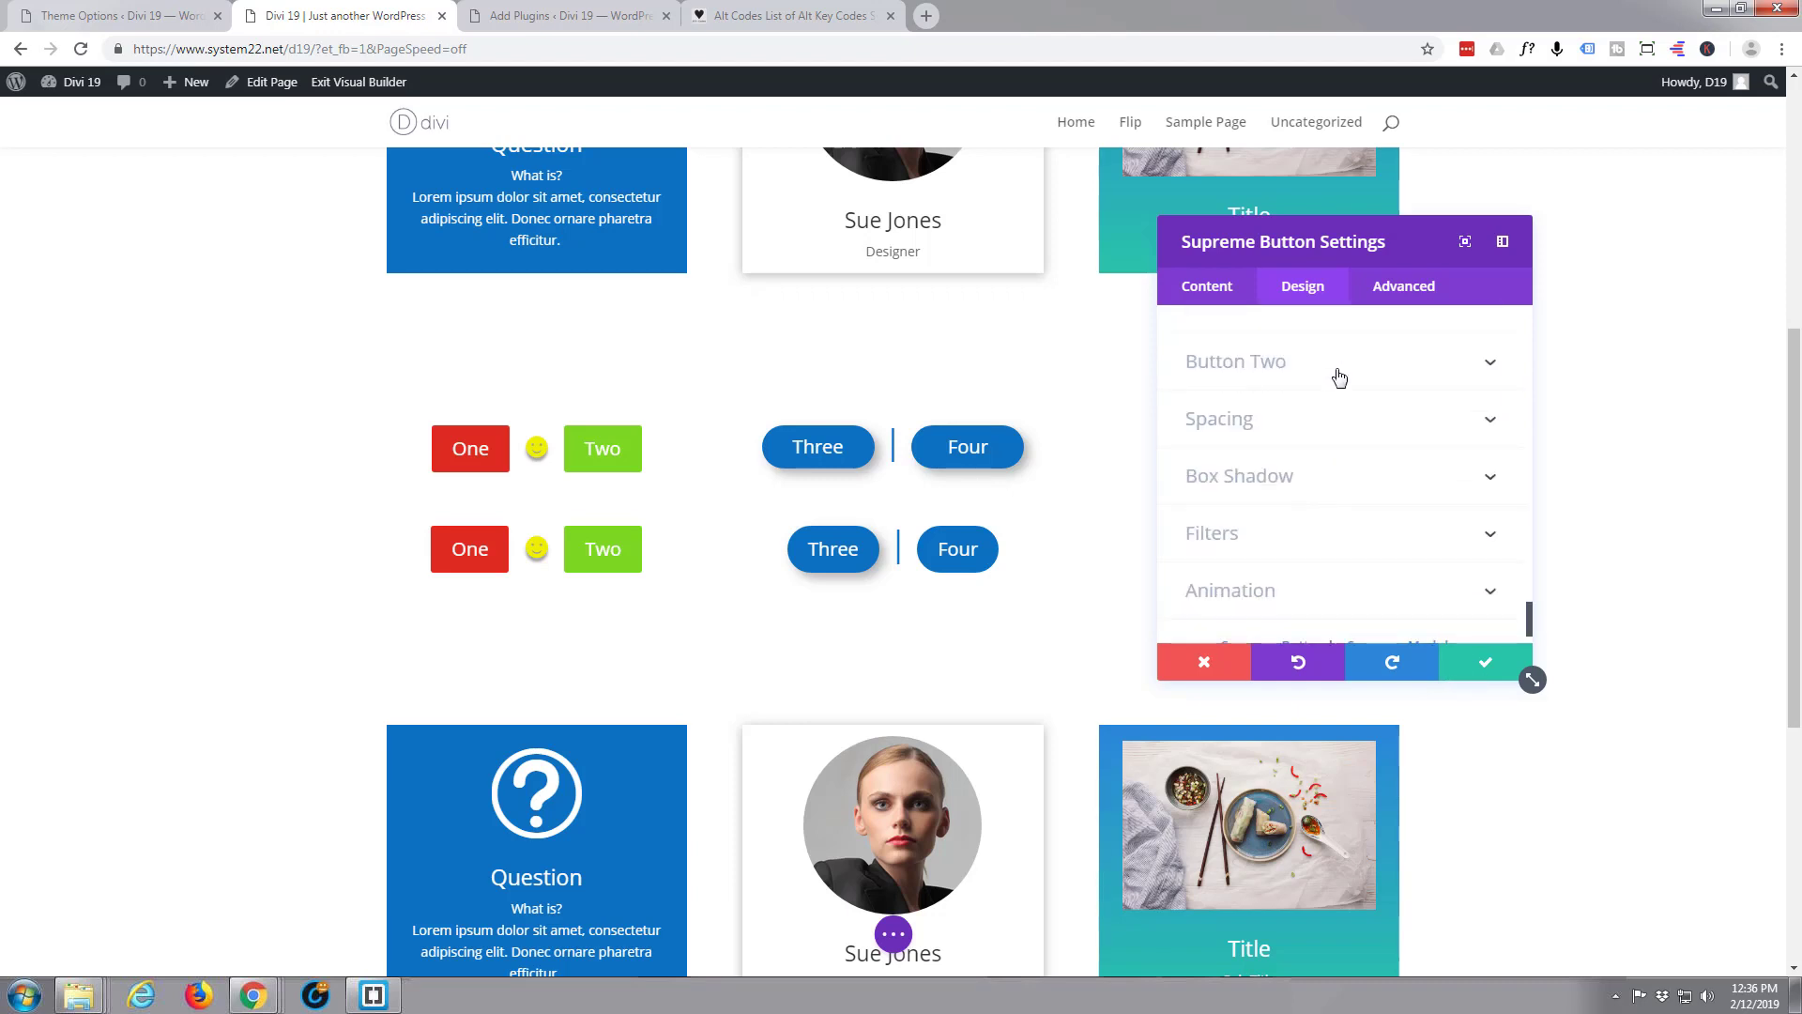
pyautogui.click(1340, 376)
pyautogui.scroll(-5, 1337, 380)
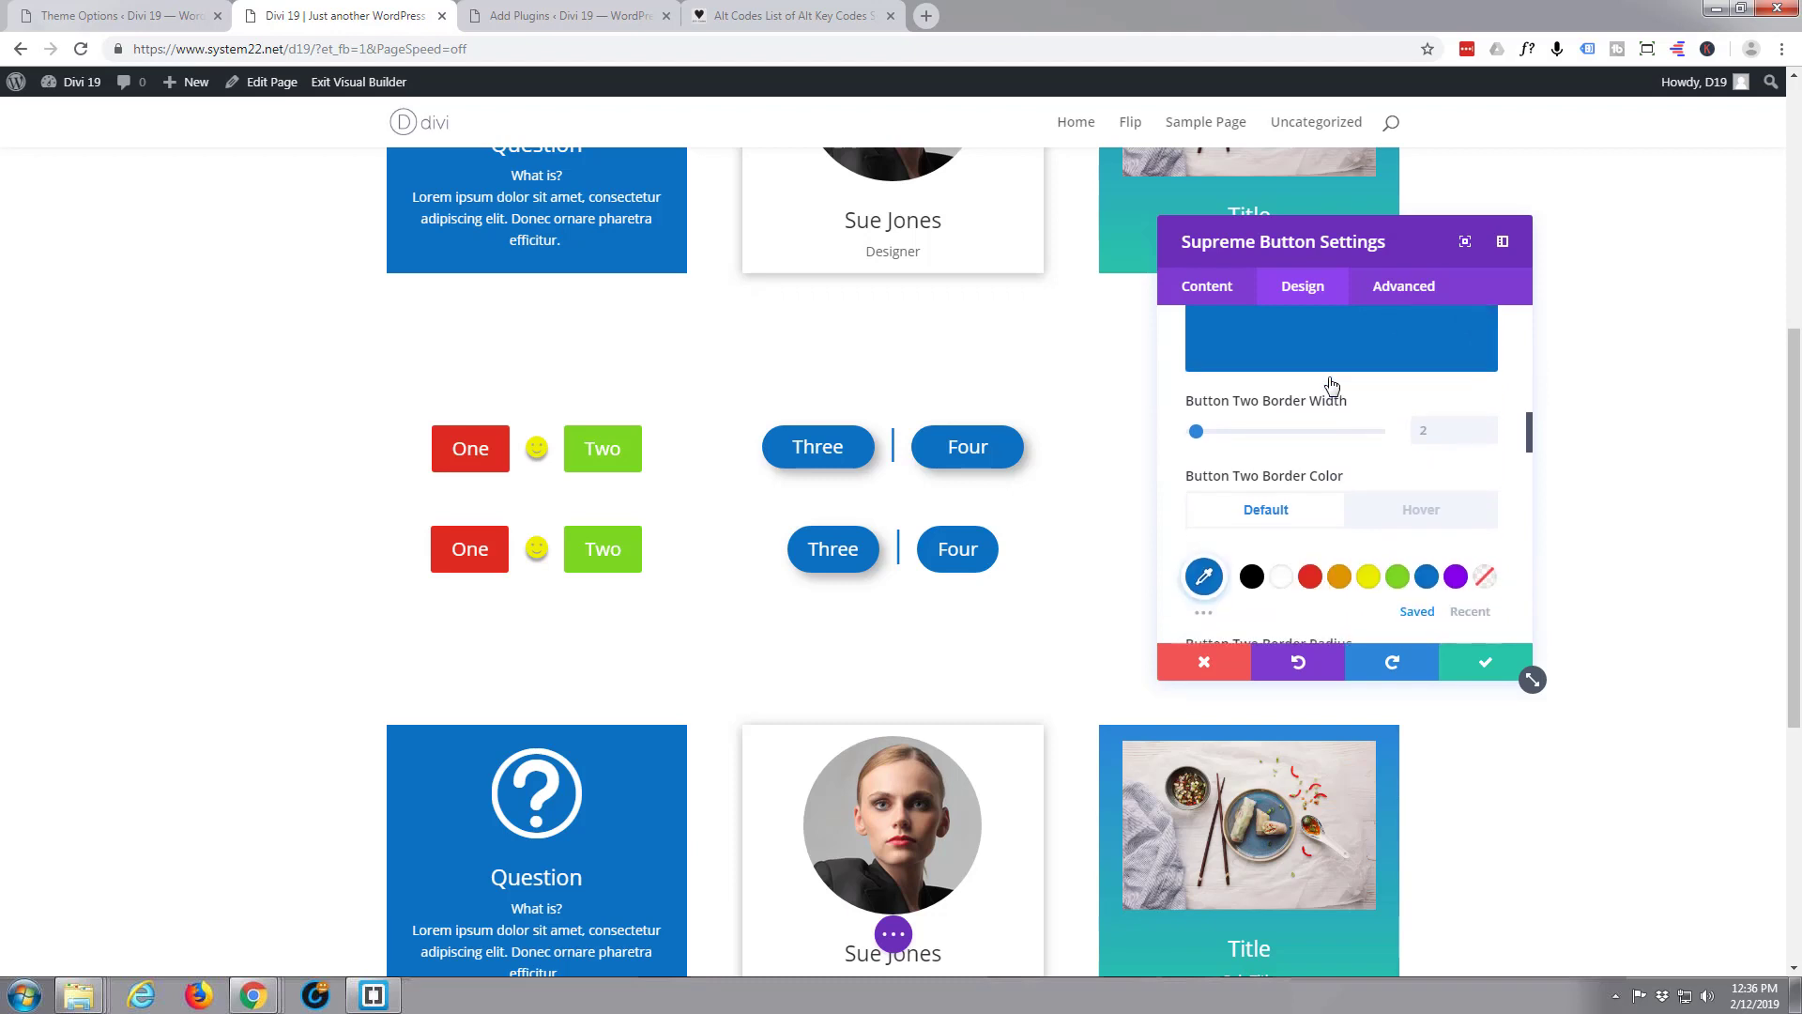
pyautogui.scroll(-8, 1330, 385)
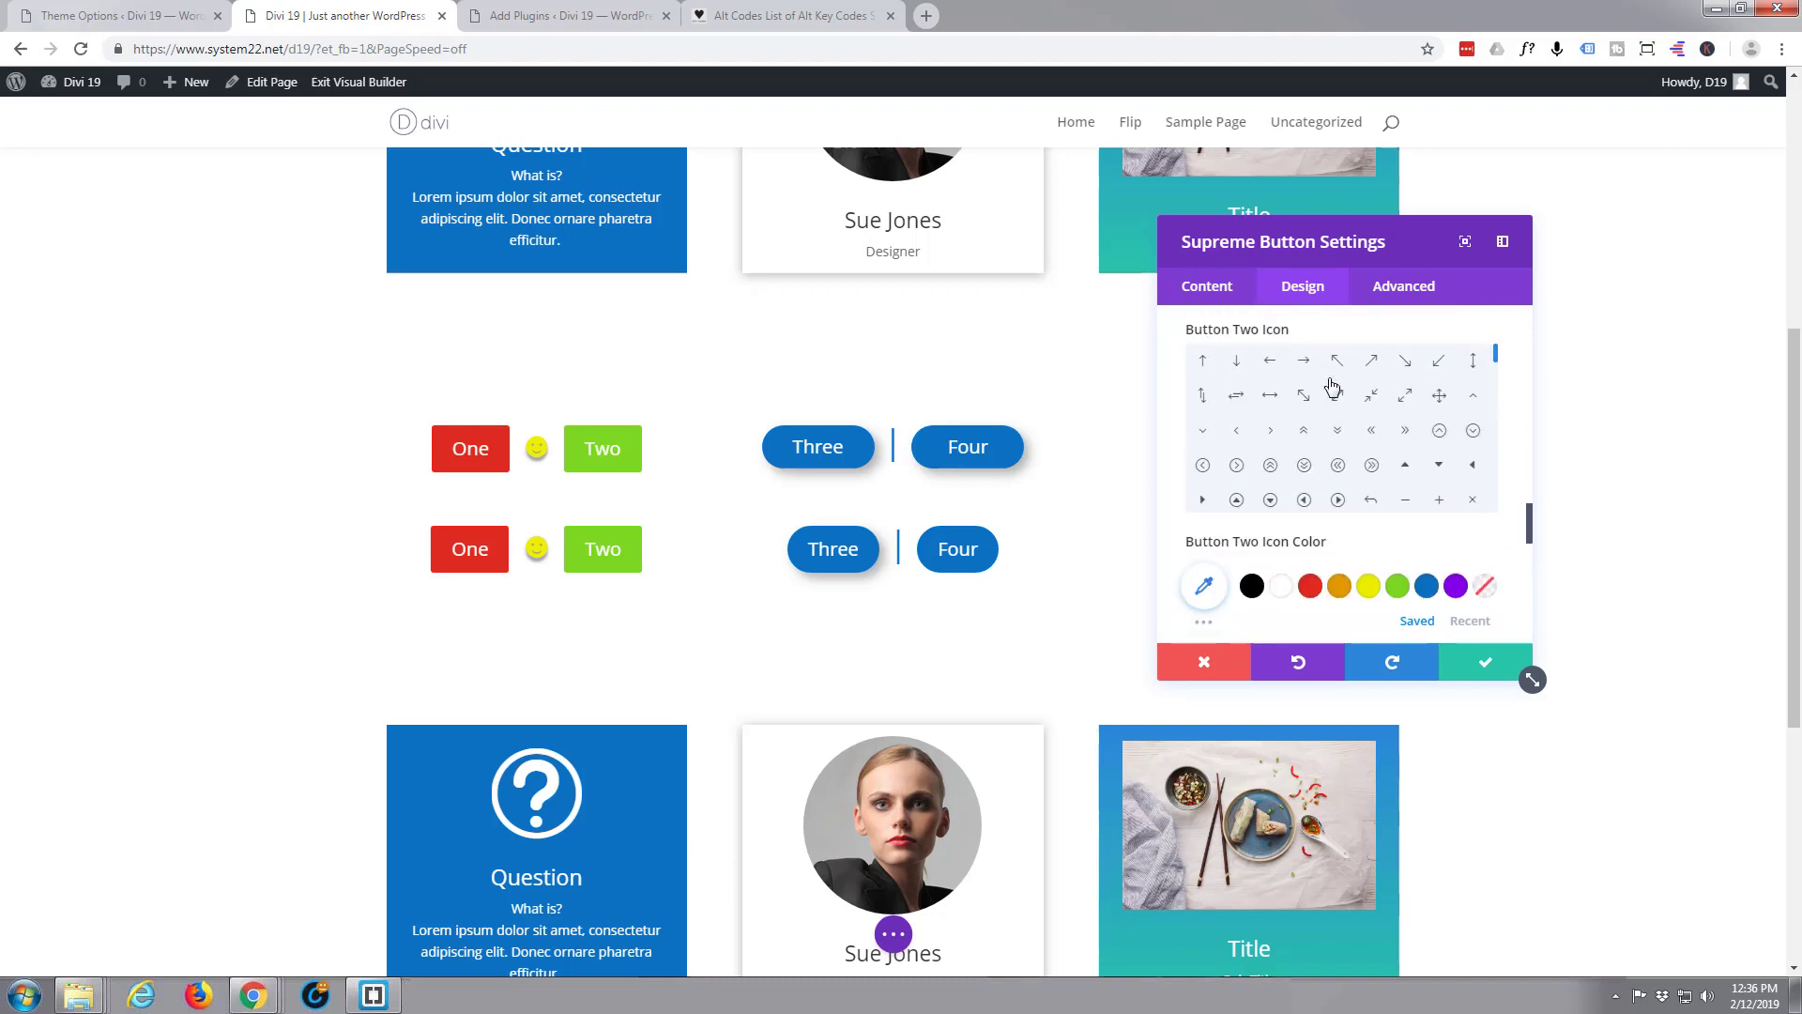
pyautogui.scroll(-8, 1333, 385)
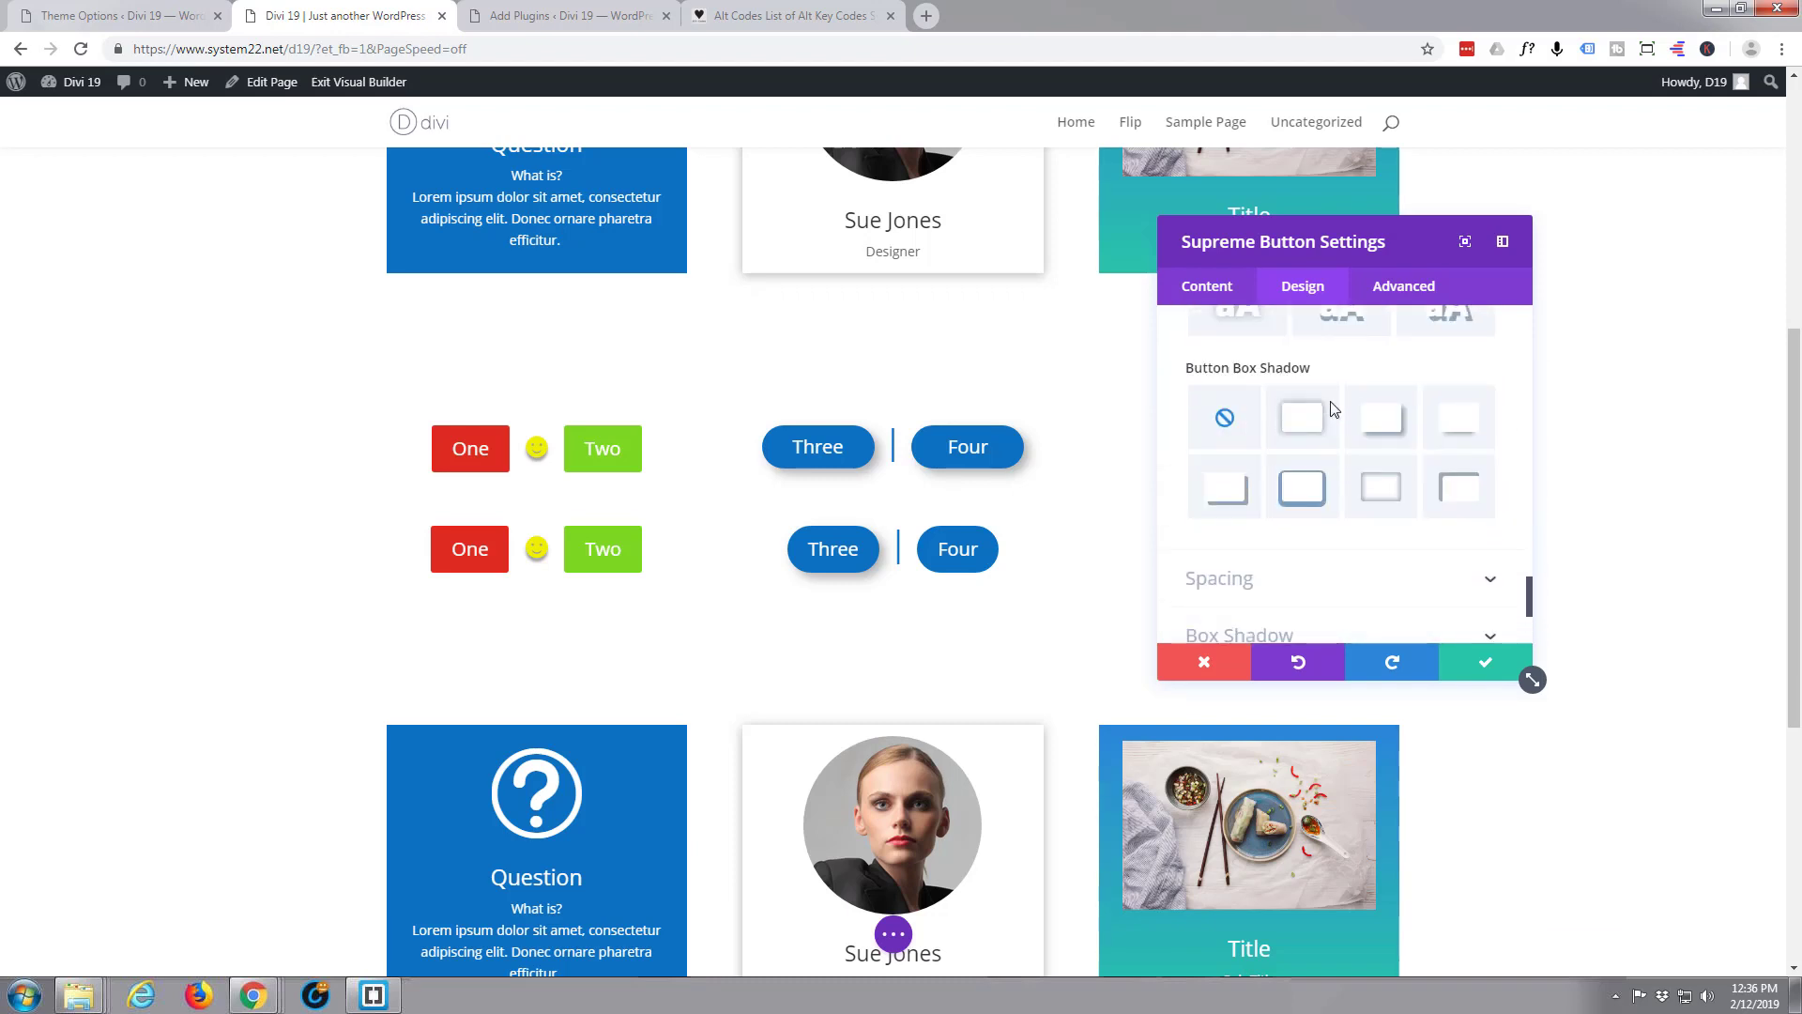
pyautogui.scroll(1, 1334, 408)
pyautogui.click(1378, 469)
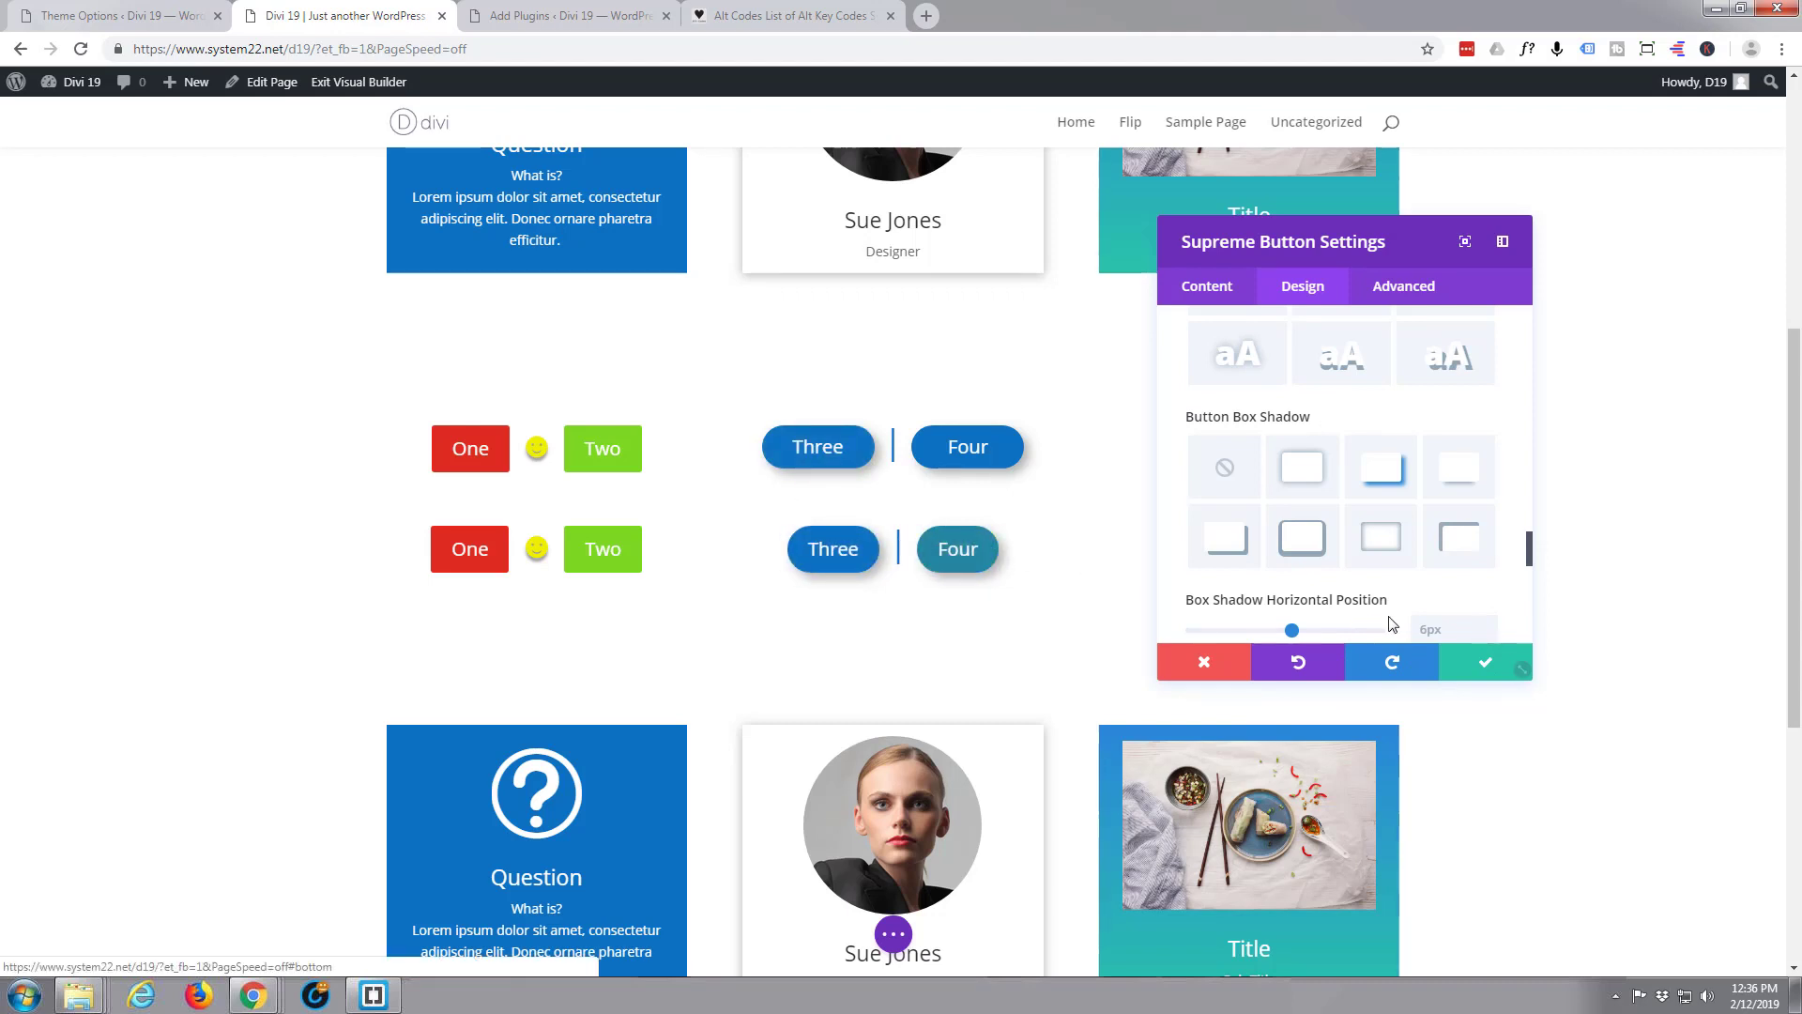
pyautogui.click(1483, 666)
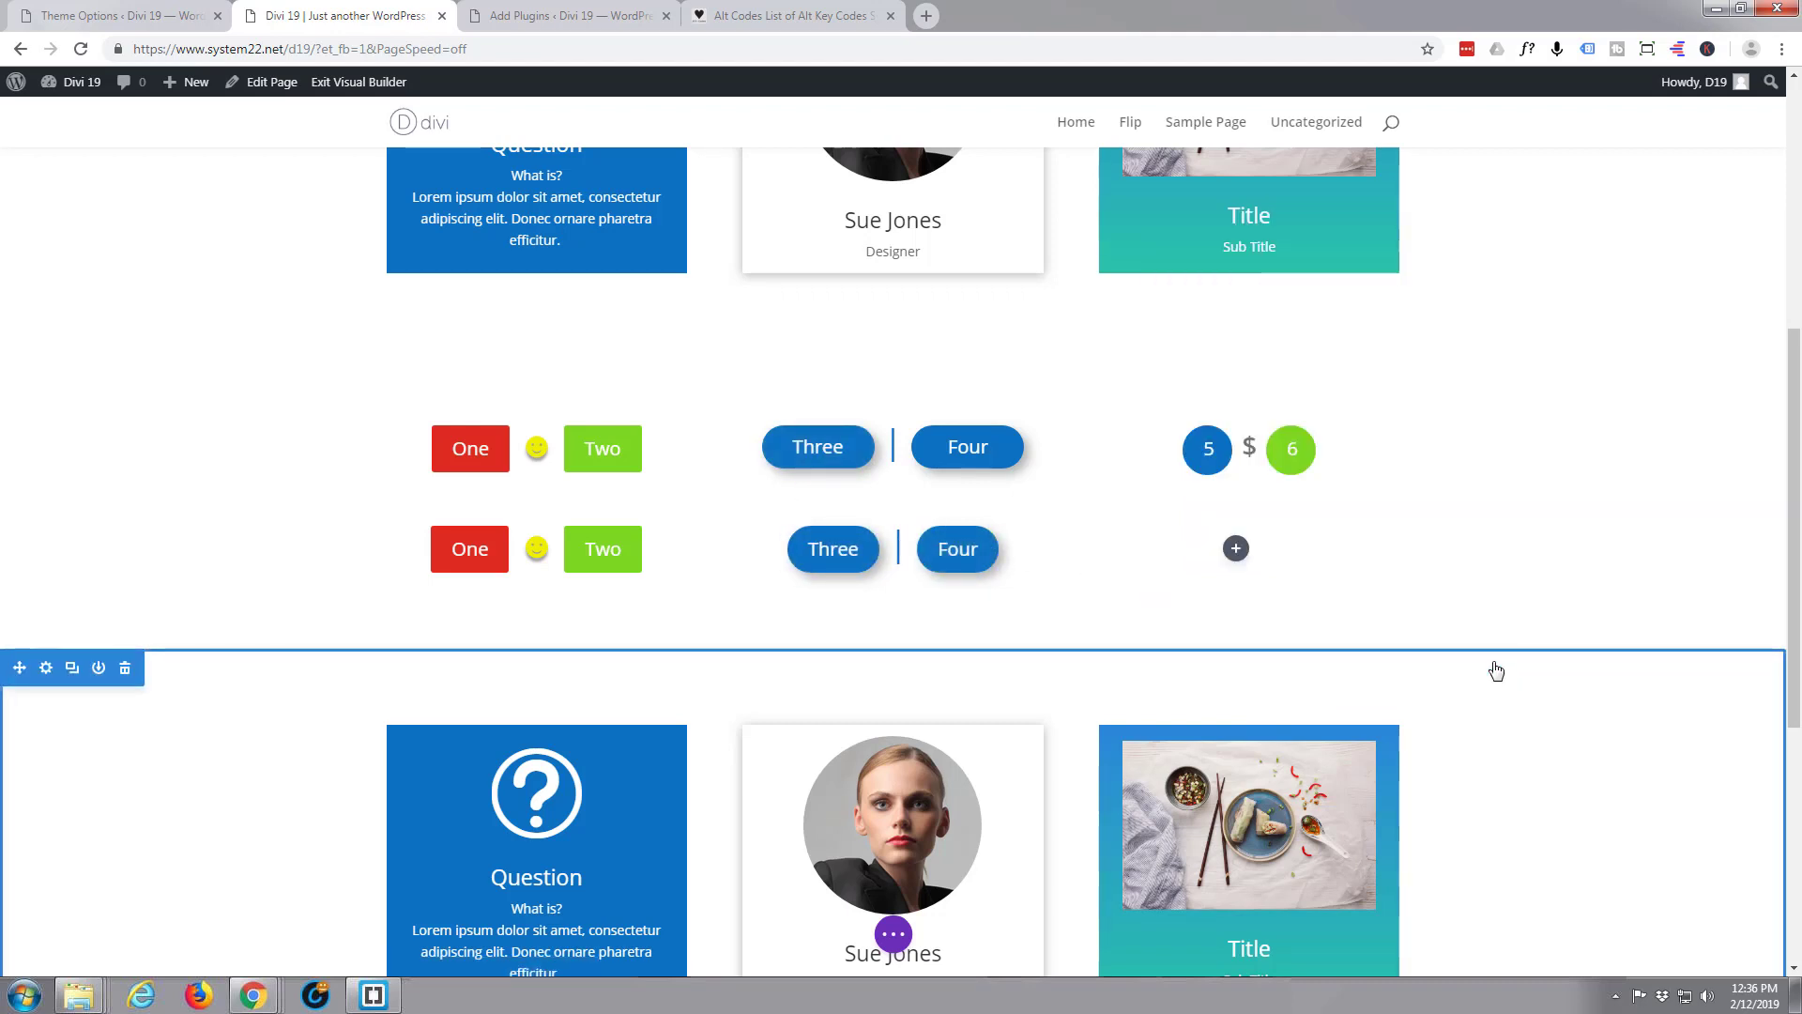
pyautogui.click(894, 934)
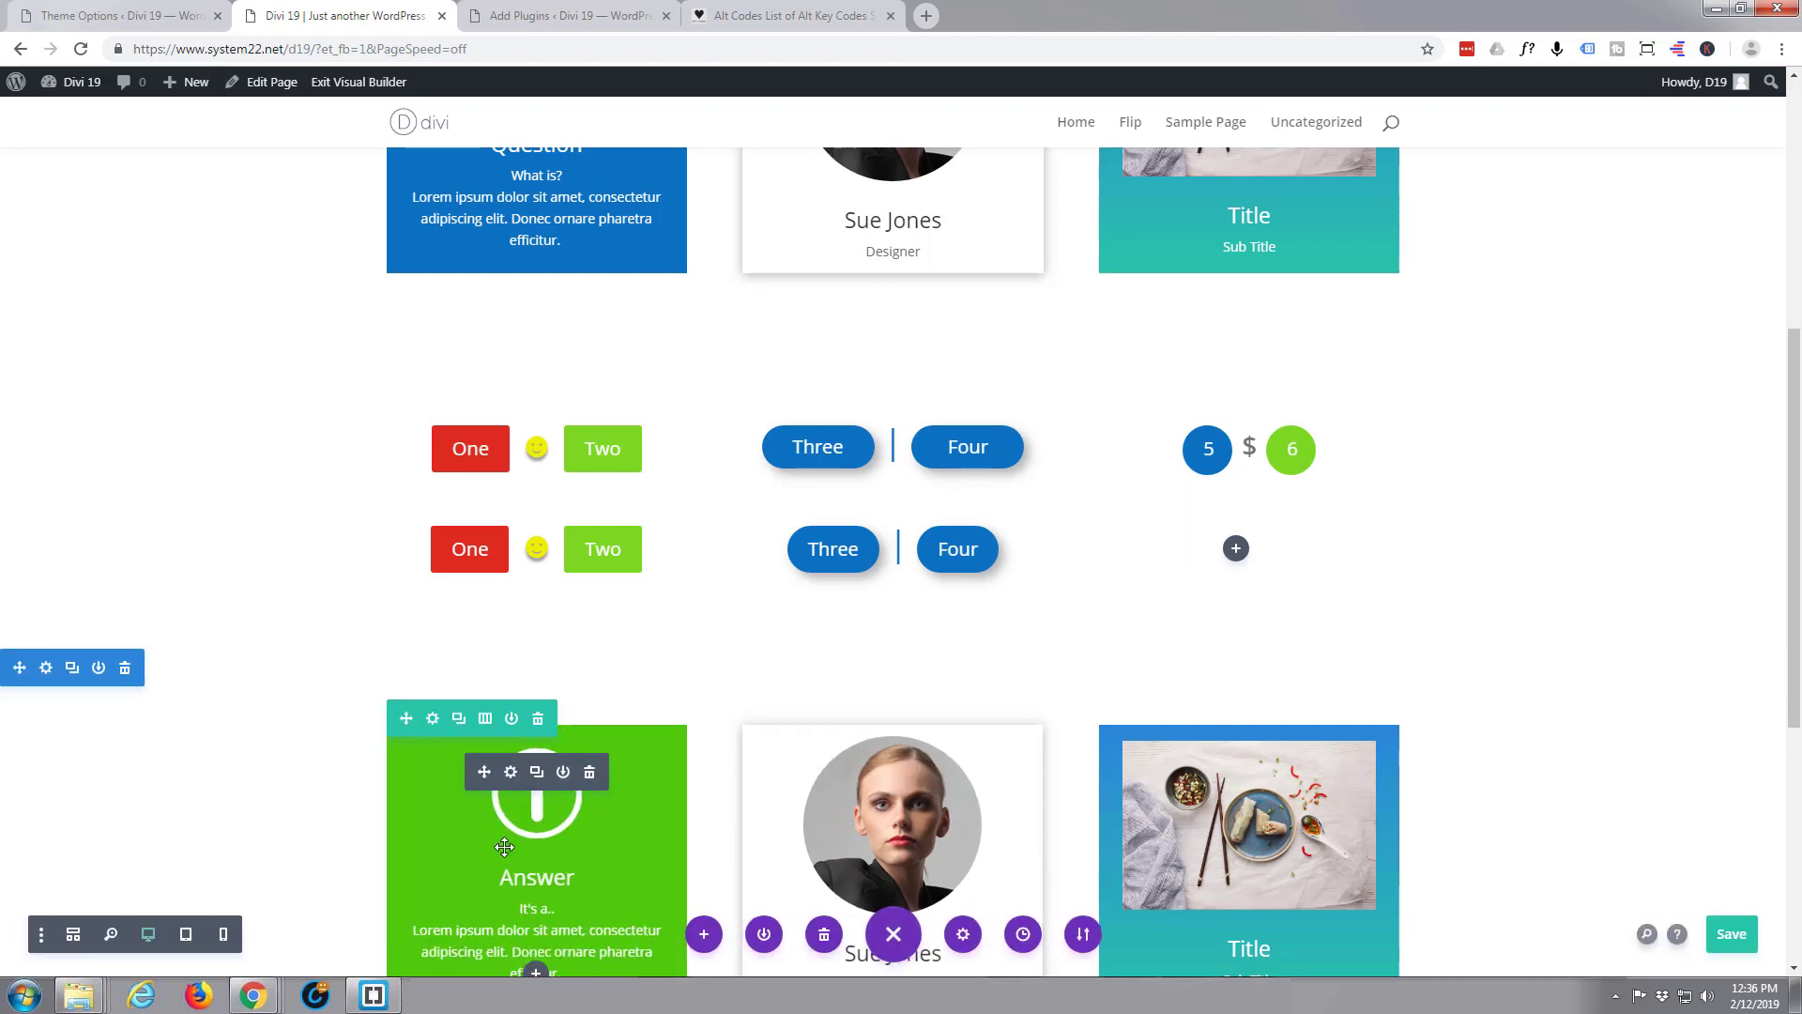
pyautogui.click(962, 935)
pyautogui.click(1402, 287)
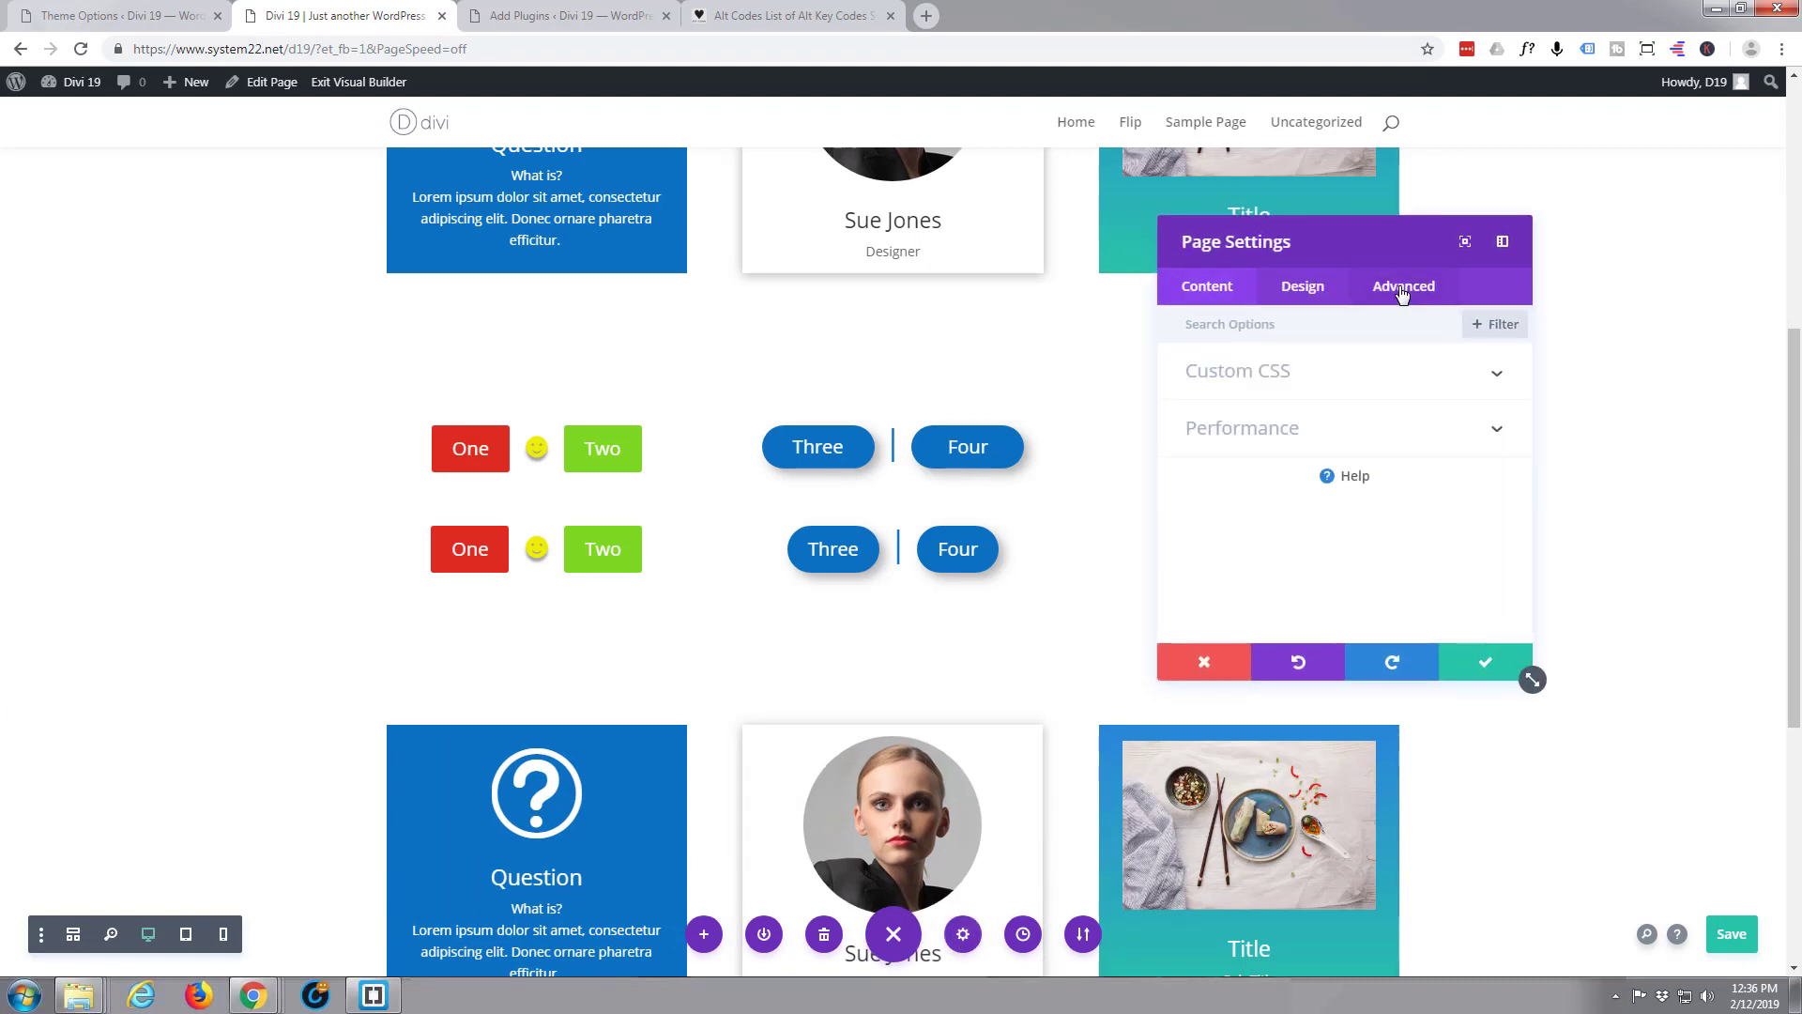
pyautogui.click(1307, 376)
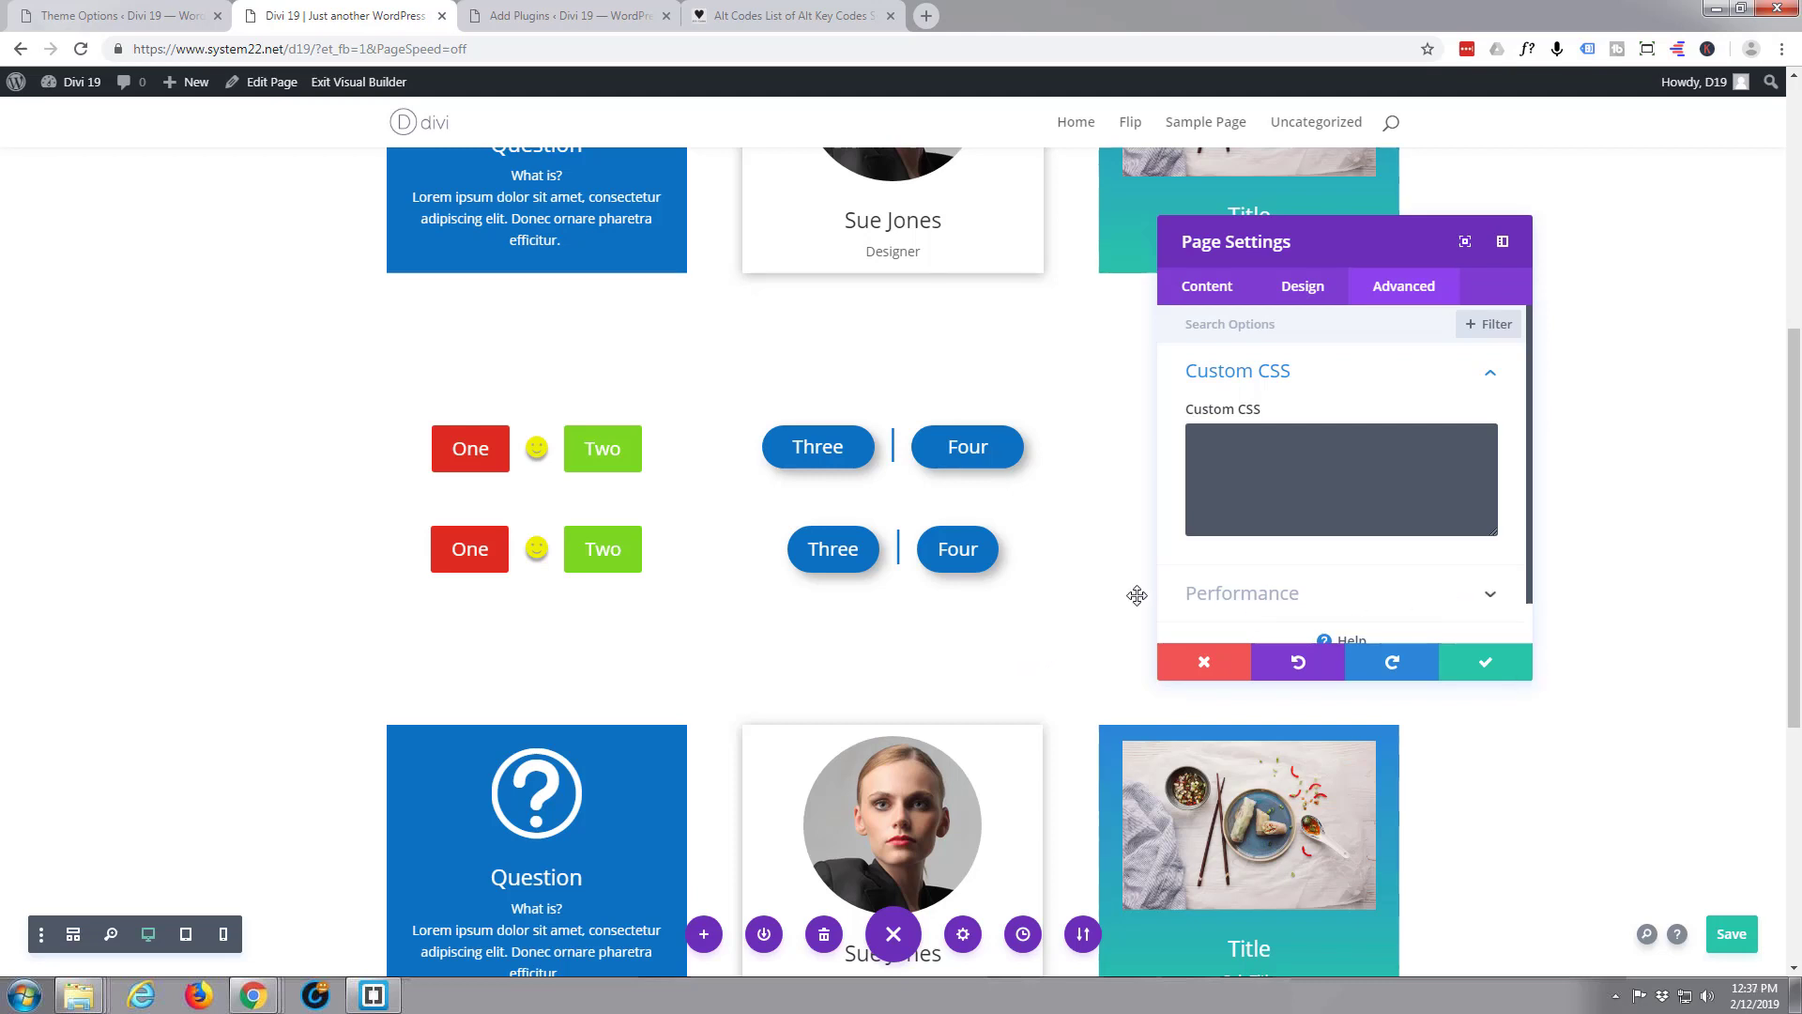
# - Give the lower Three/Four button group the CSS class b2, save the page and close its settings
pyautogui.click(1204, 662)
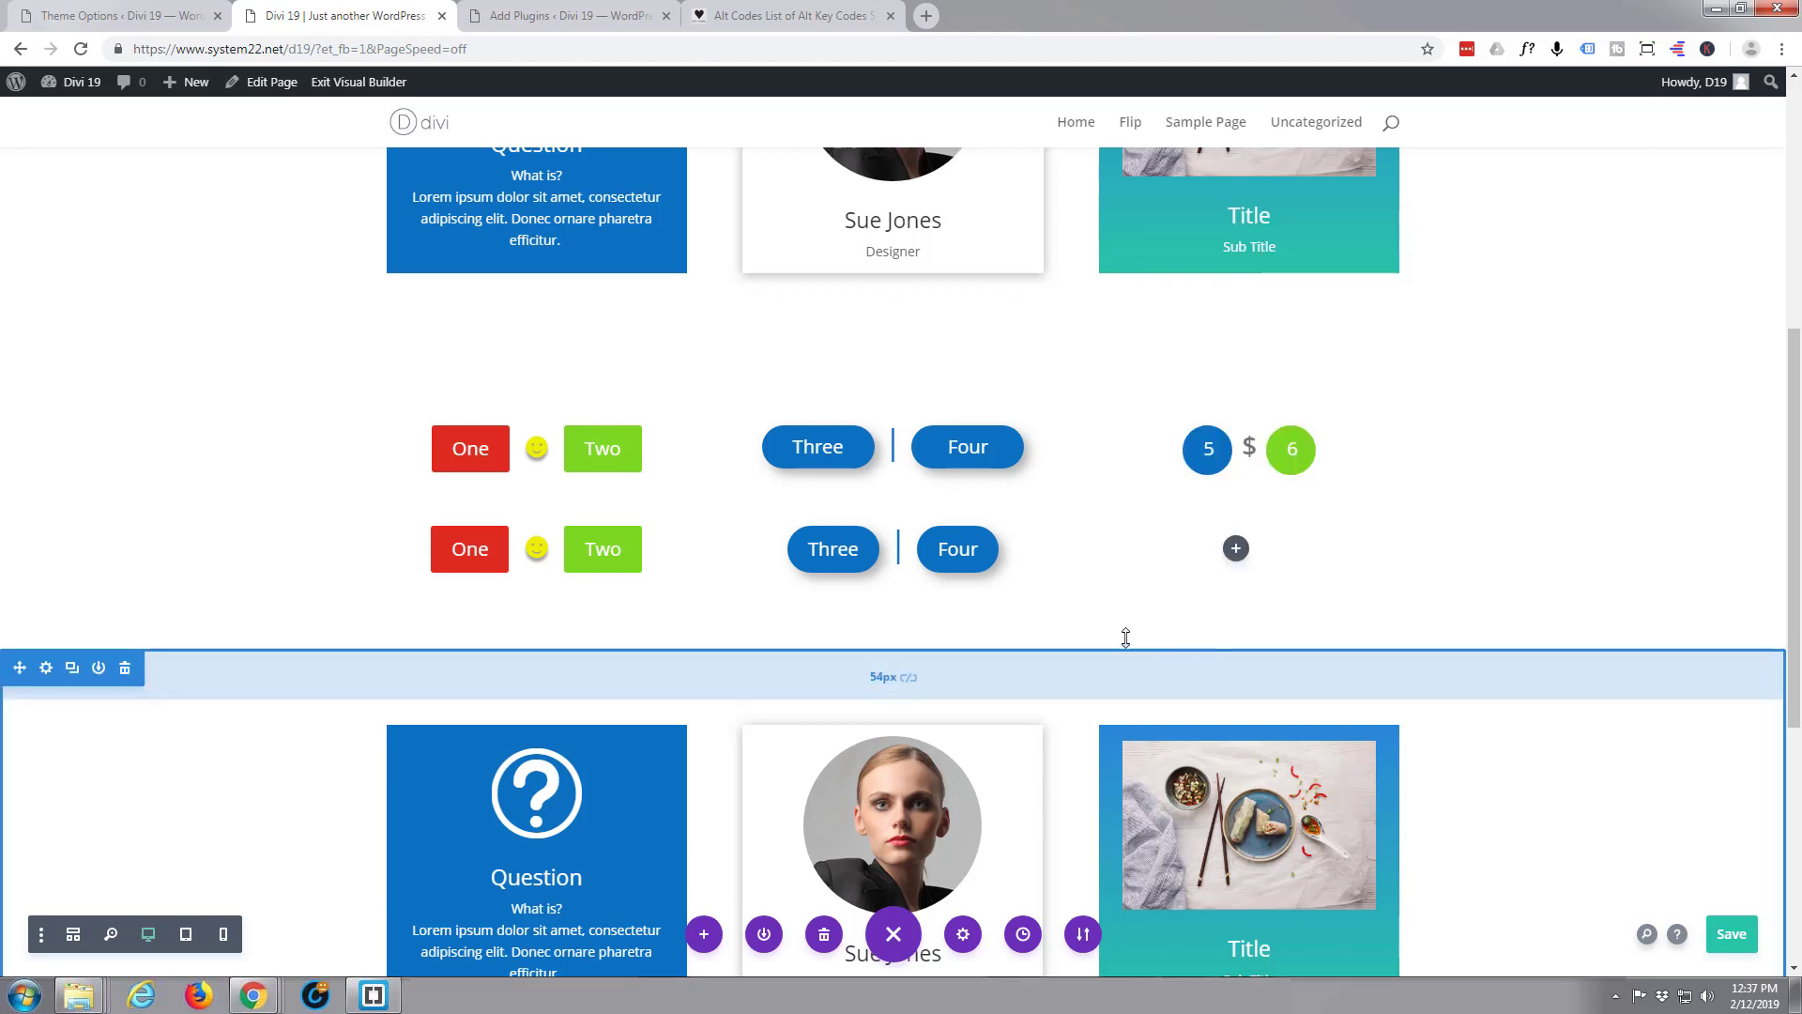
pyautogui.moveTo(891, 564)
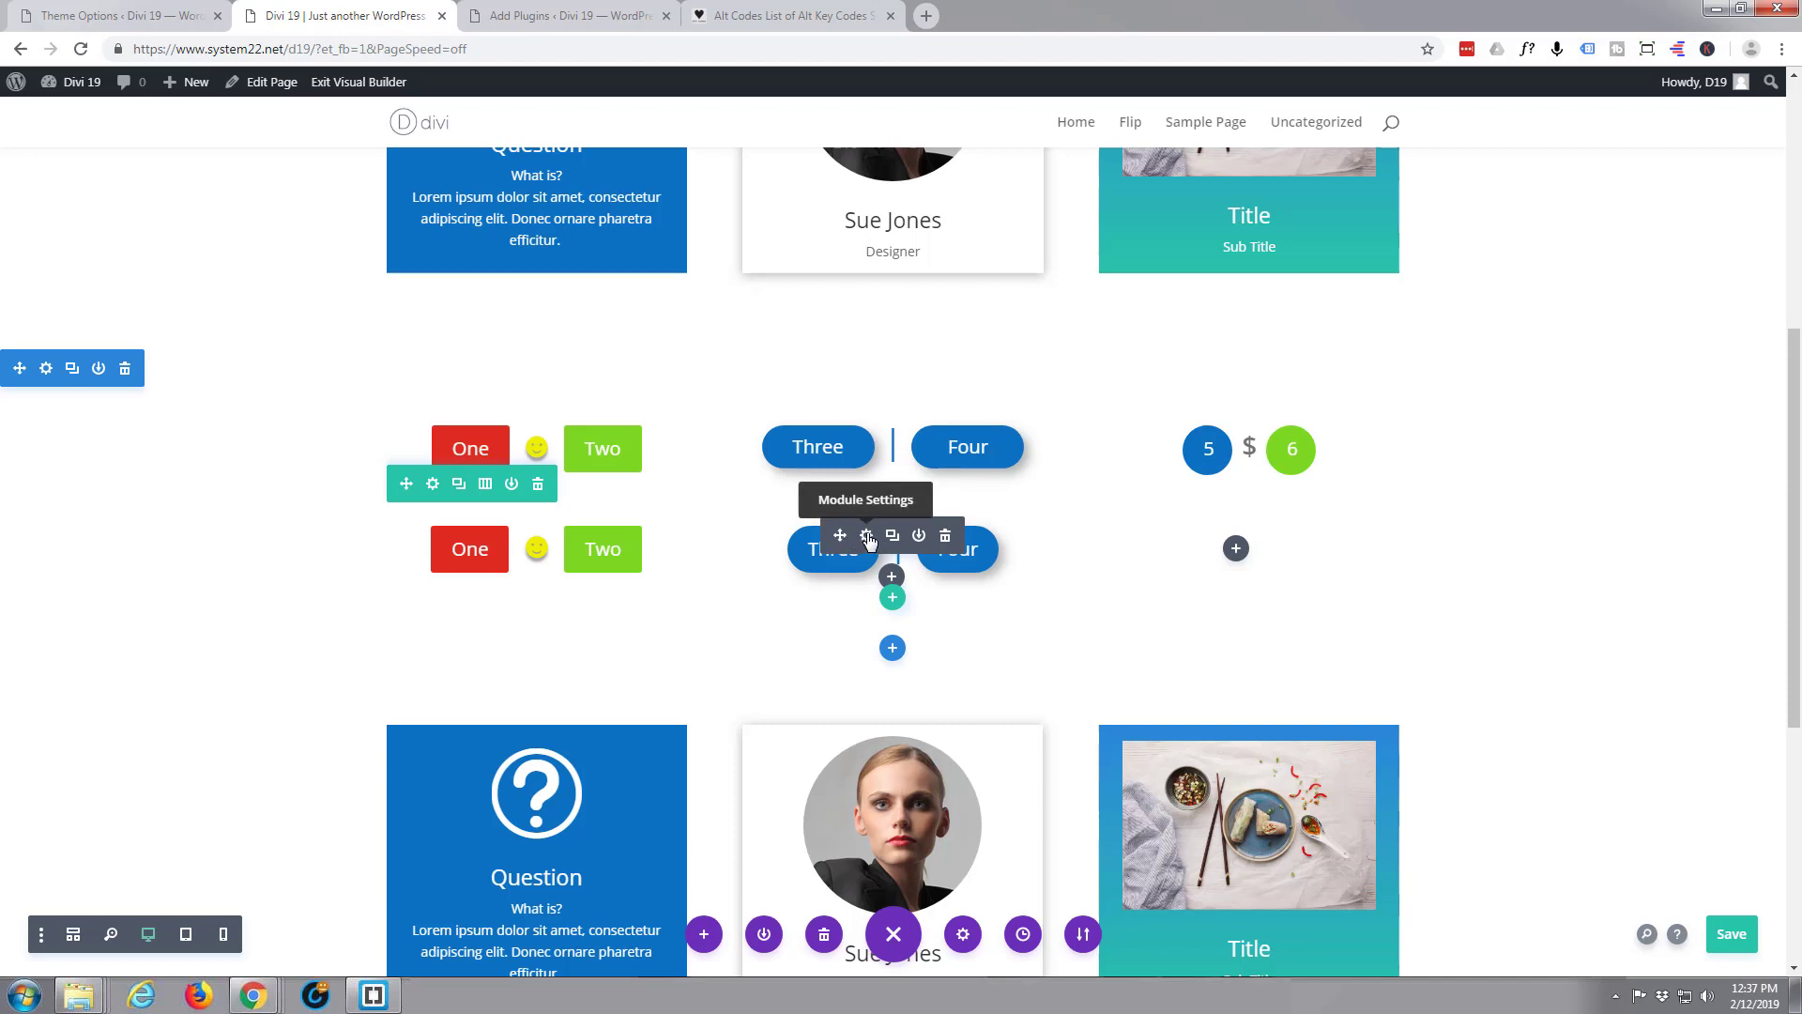
pyautogui.click(866, 536)
pyautogui.click(1389, 284)
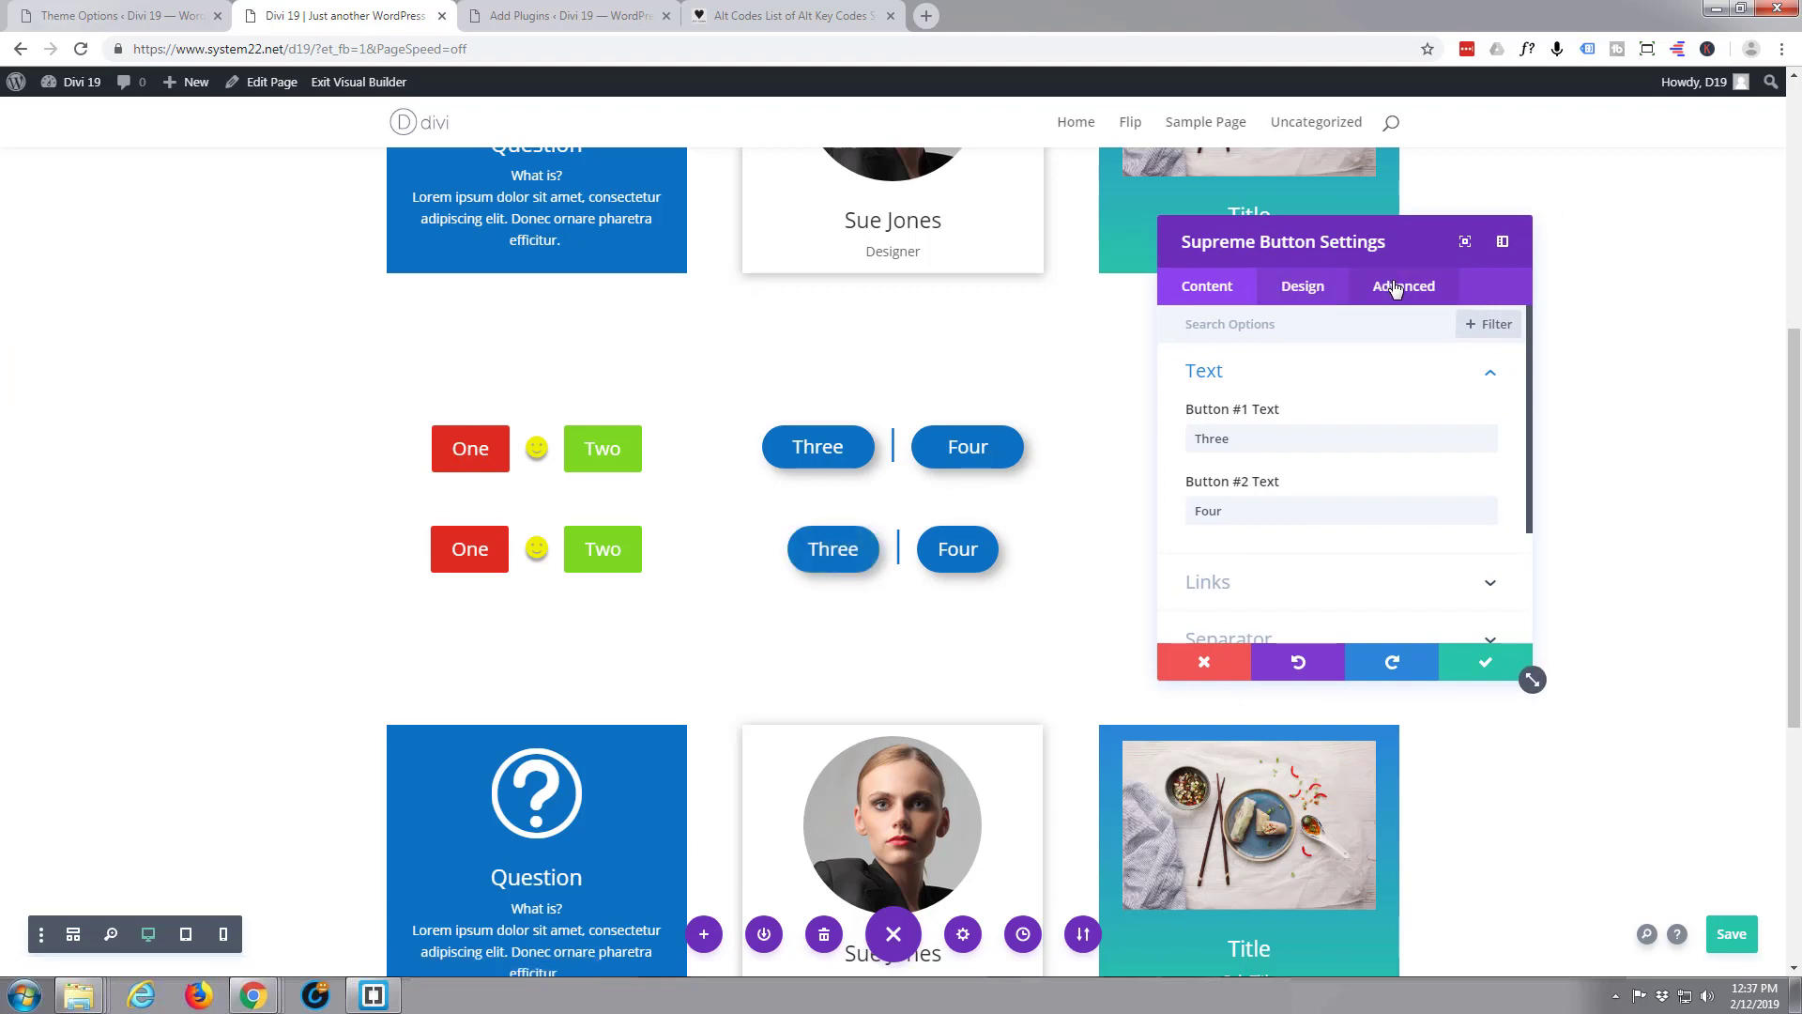
pyautogui.click(1300, 378)
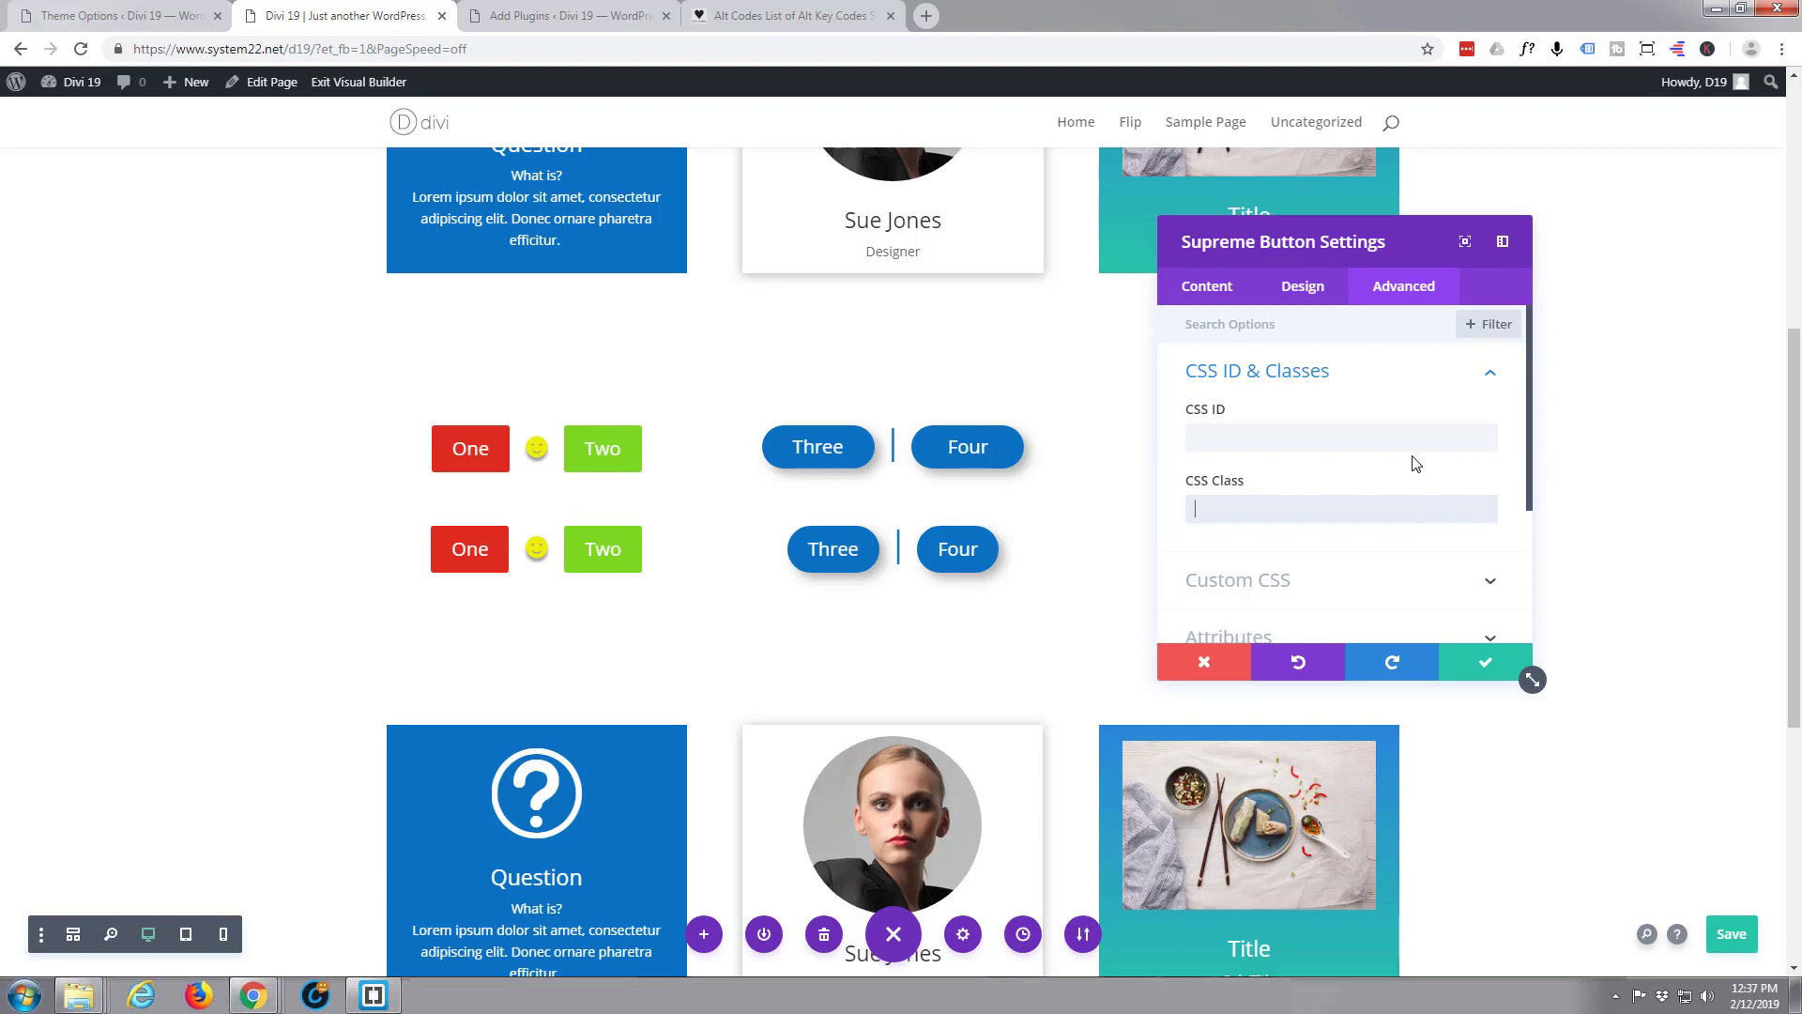
pyautogui.write('b2')
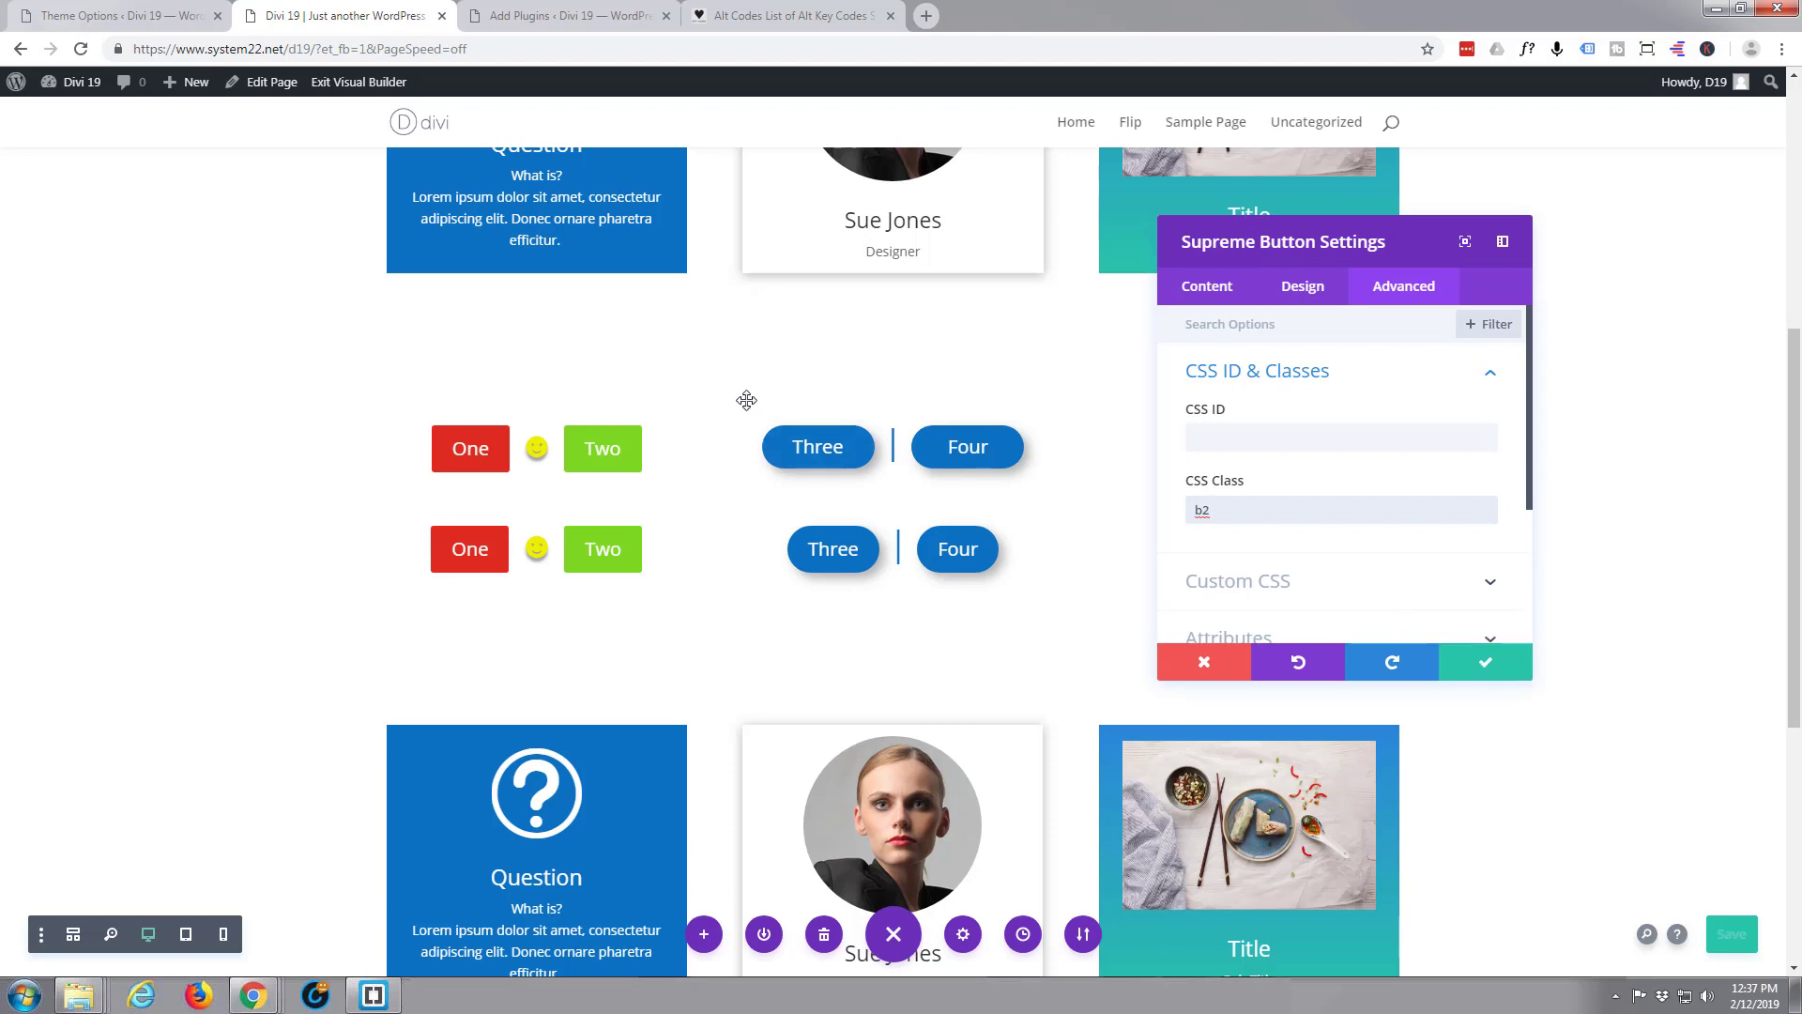
pyautogui.hotkey('ctrl', 's')
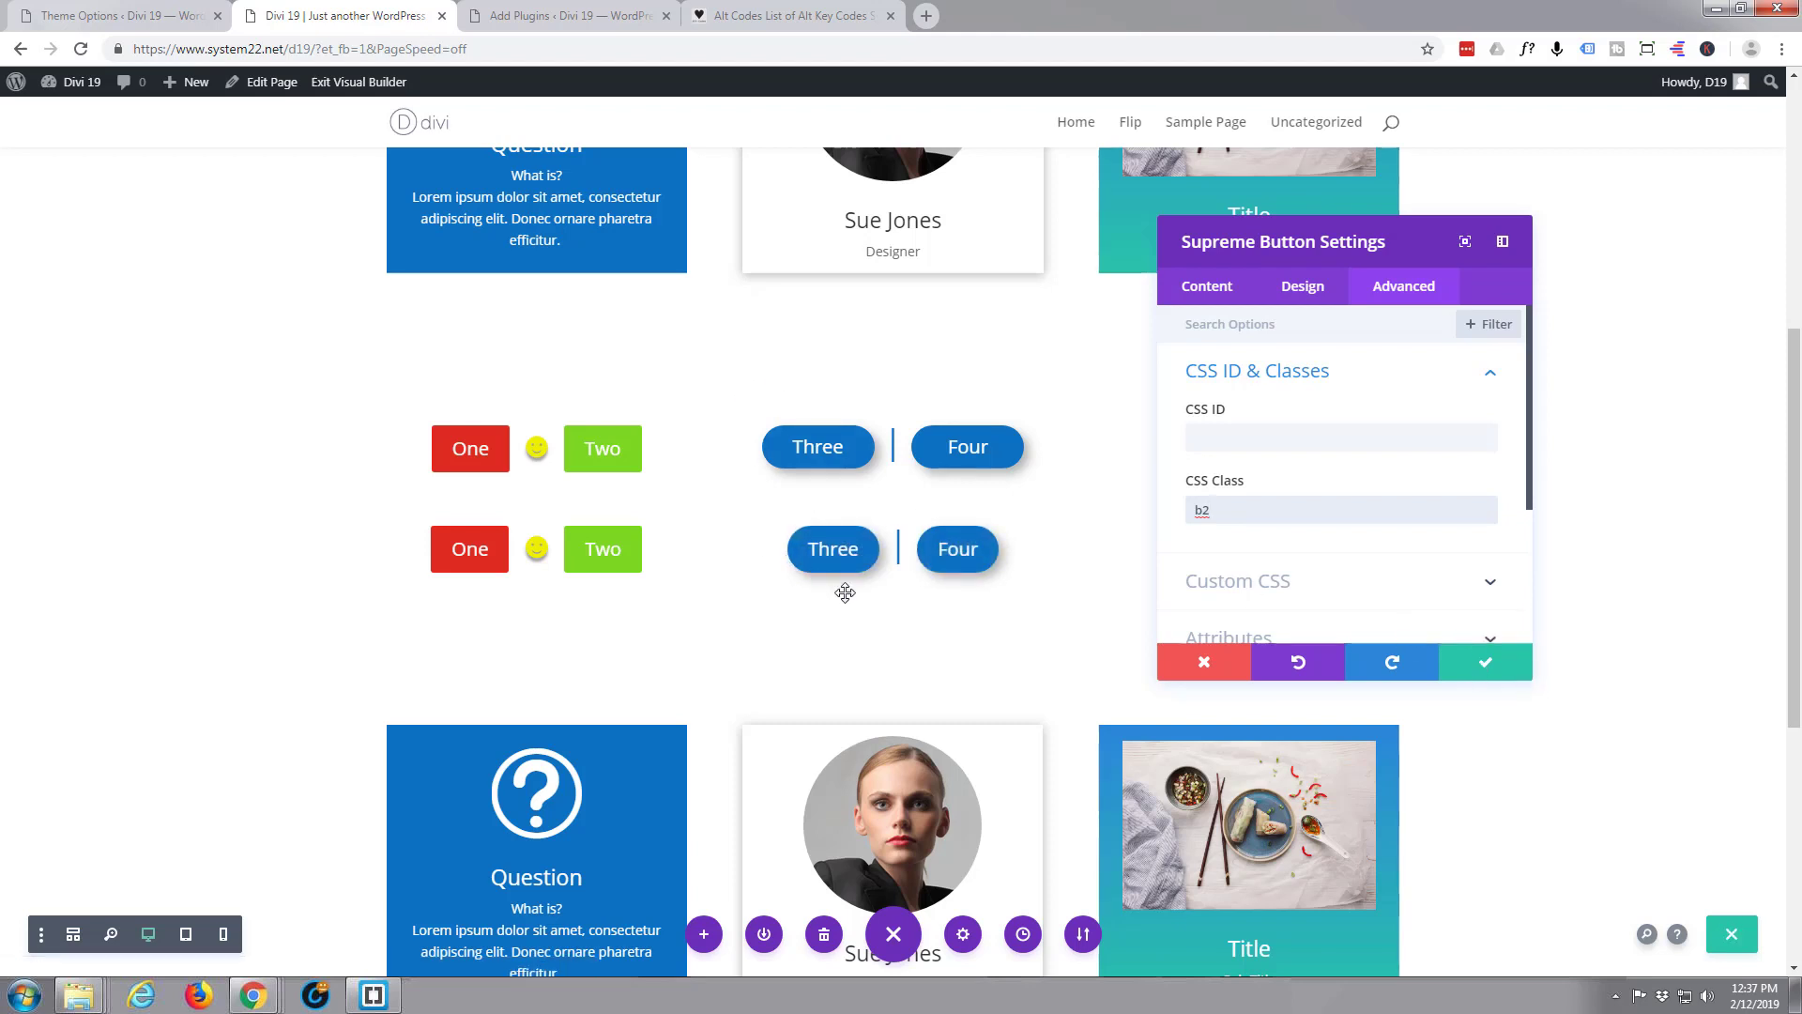
pyautogui.click(1482, 660)
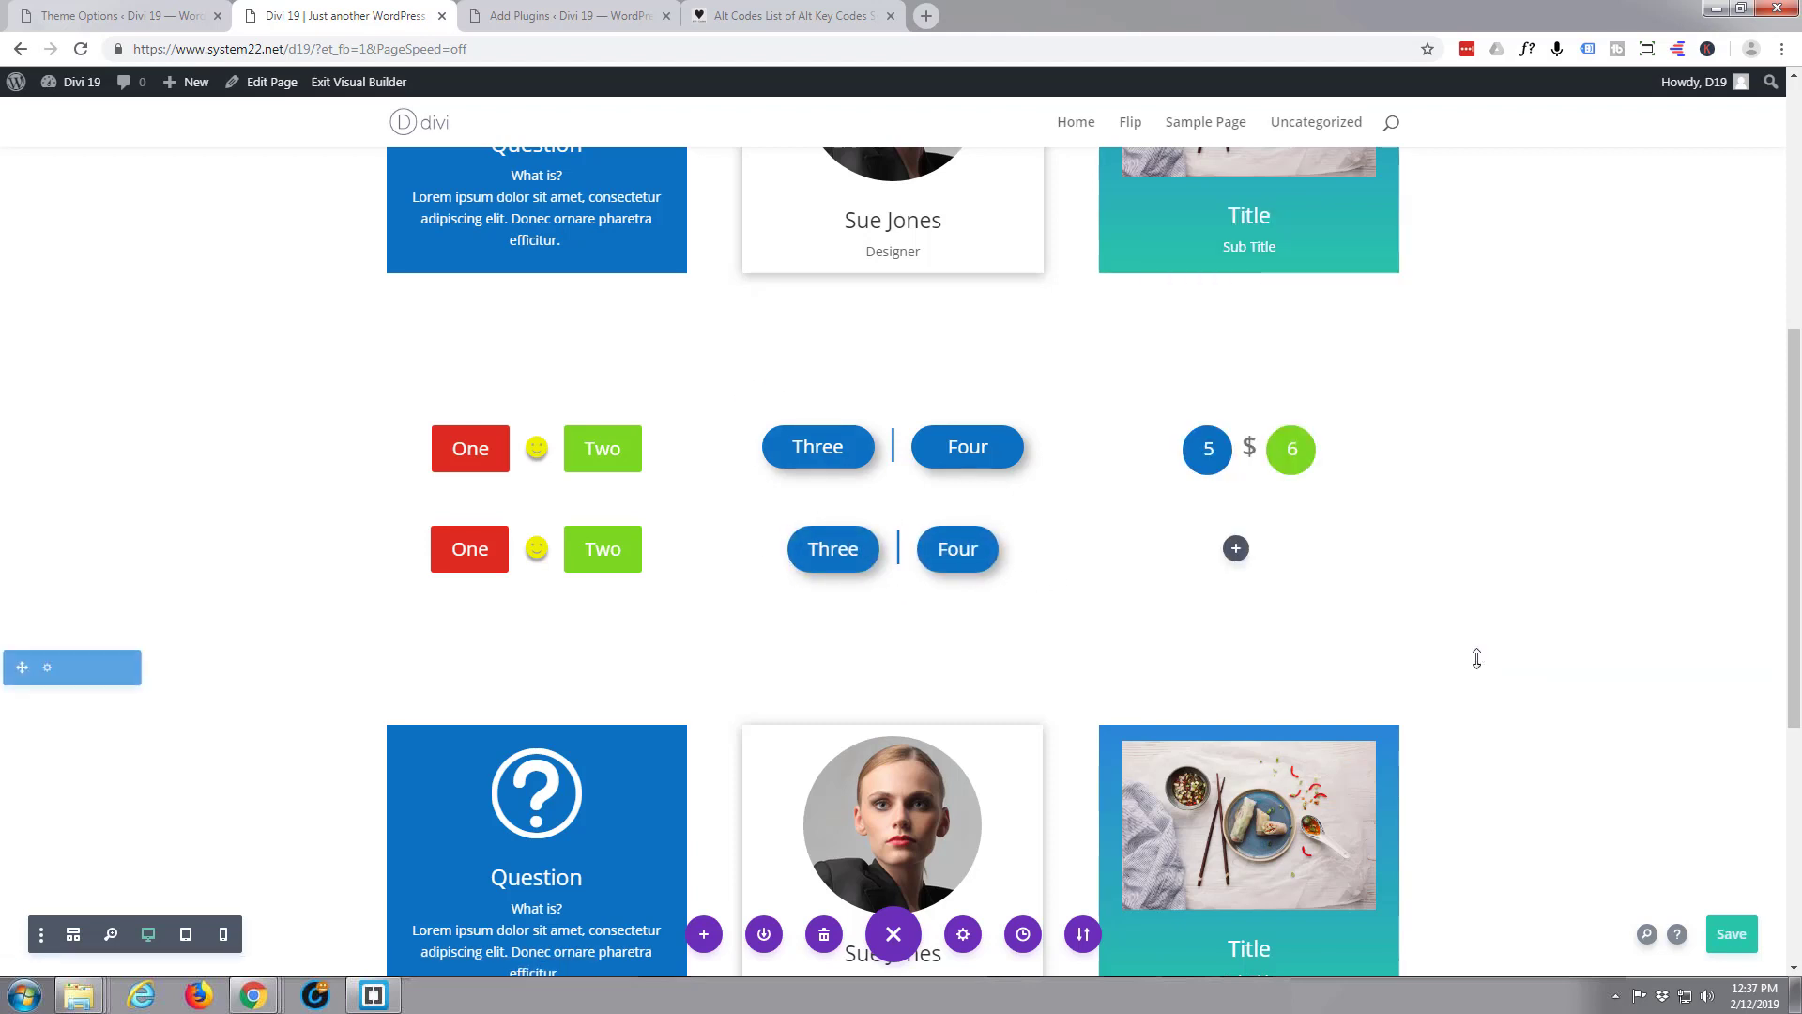
# - Save the page, exit the Visual Builder and scroll down to the button rows on the live page
pyautogui.click(1731, 939)
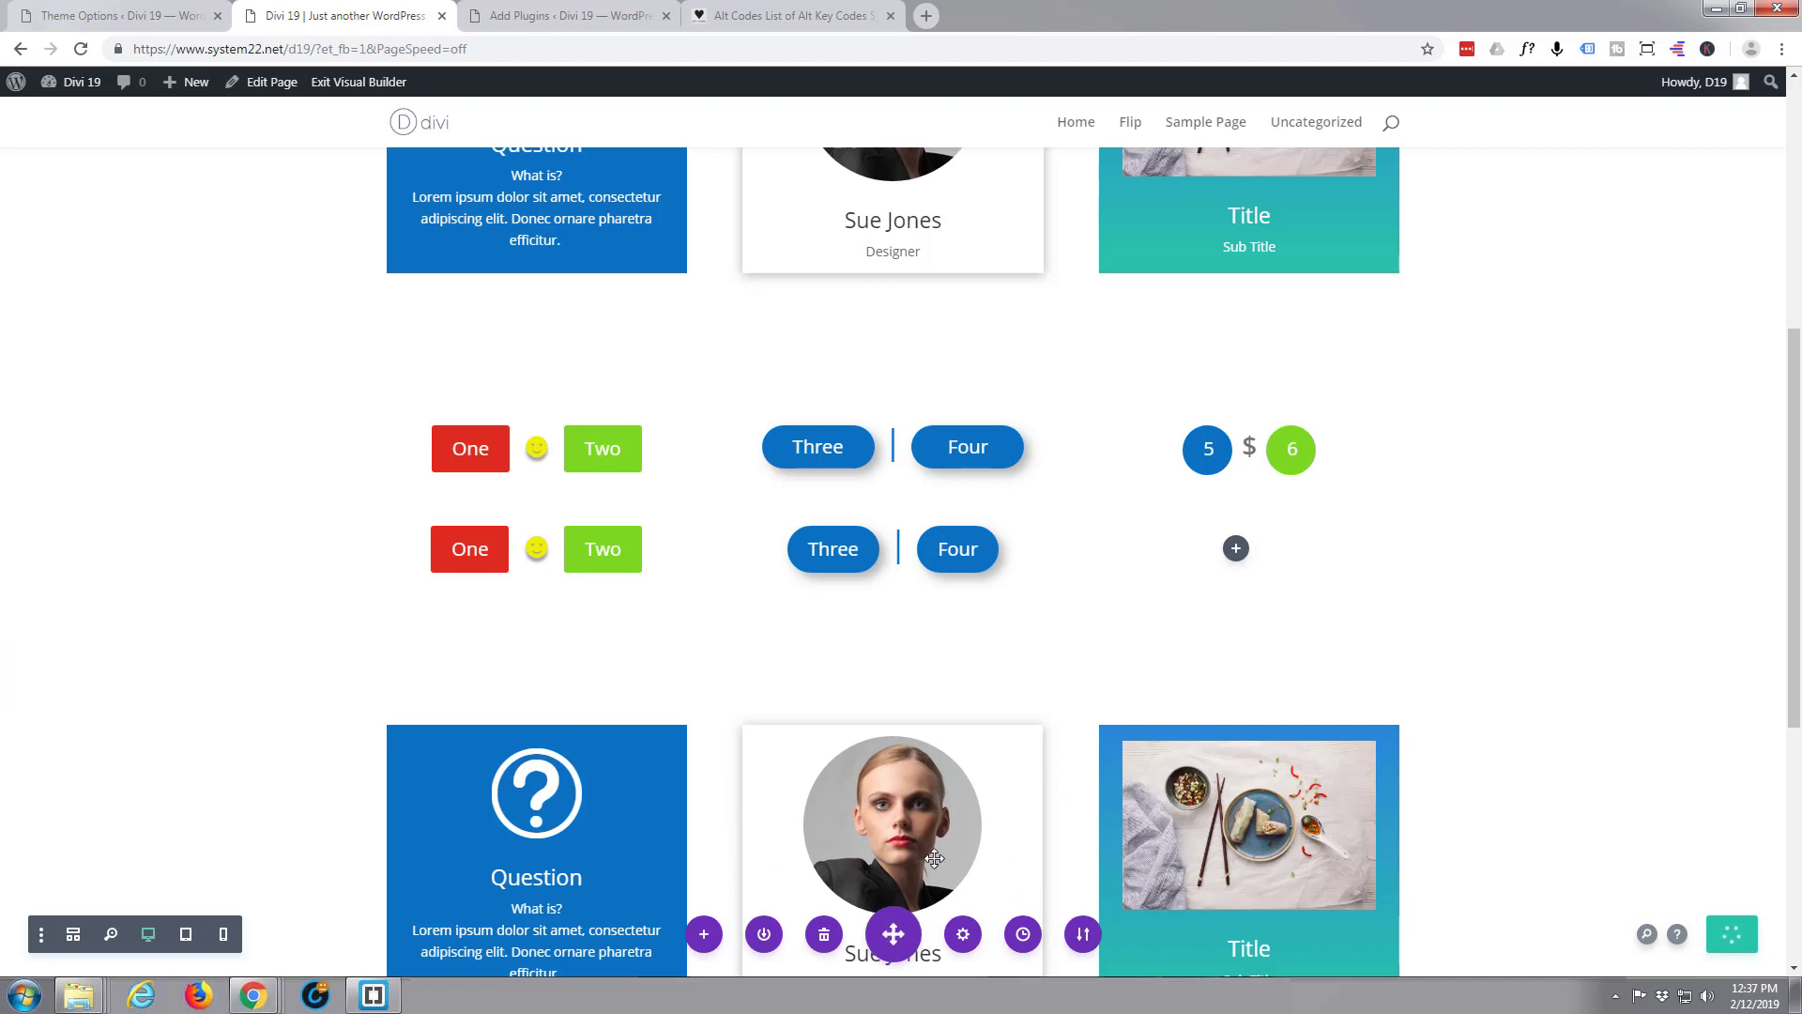
pyautogui.click(357, 86)
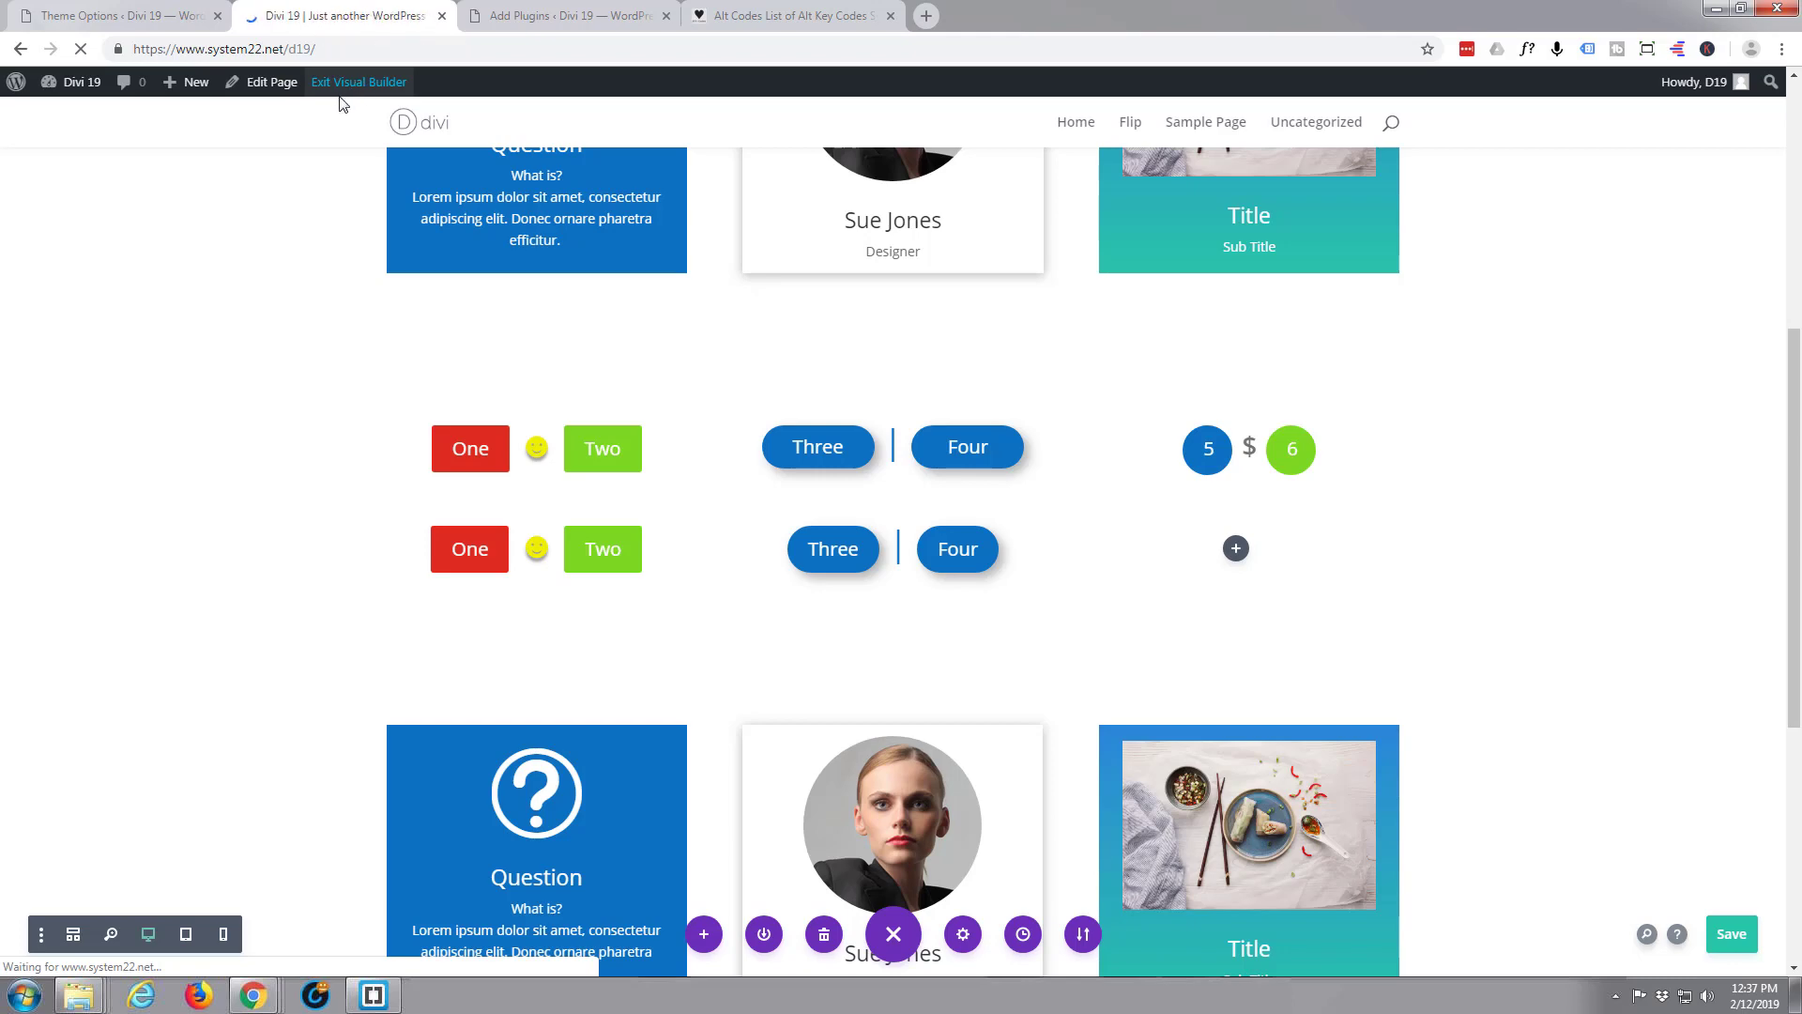
pyautogui.scroll(-5, 140, 481)
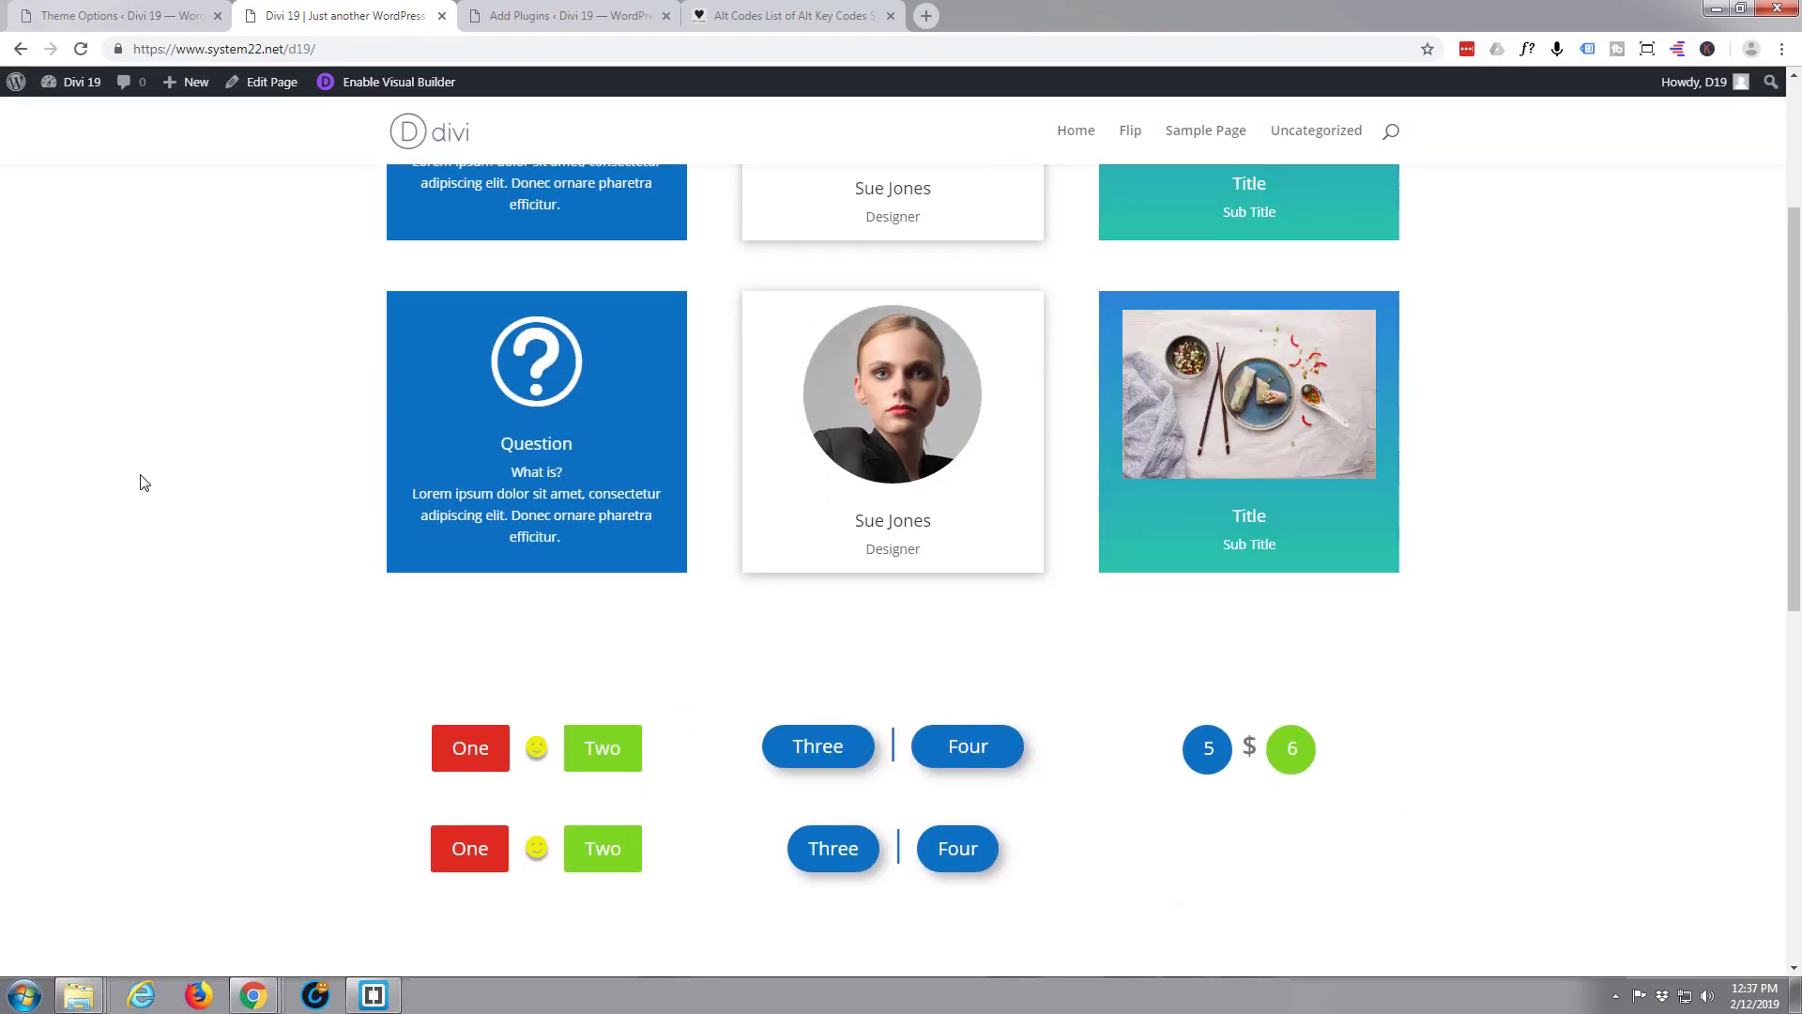
pyautogui.scroll(-1, 460, 504)
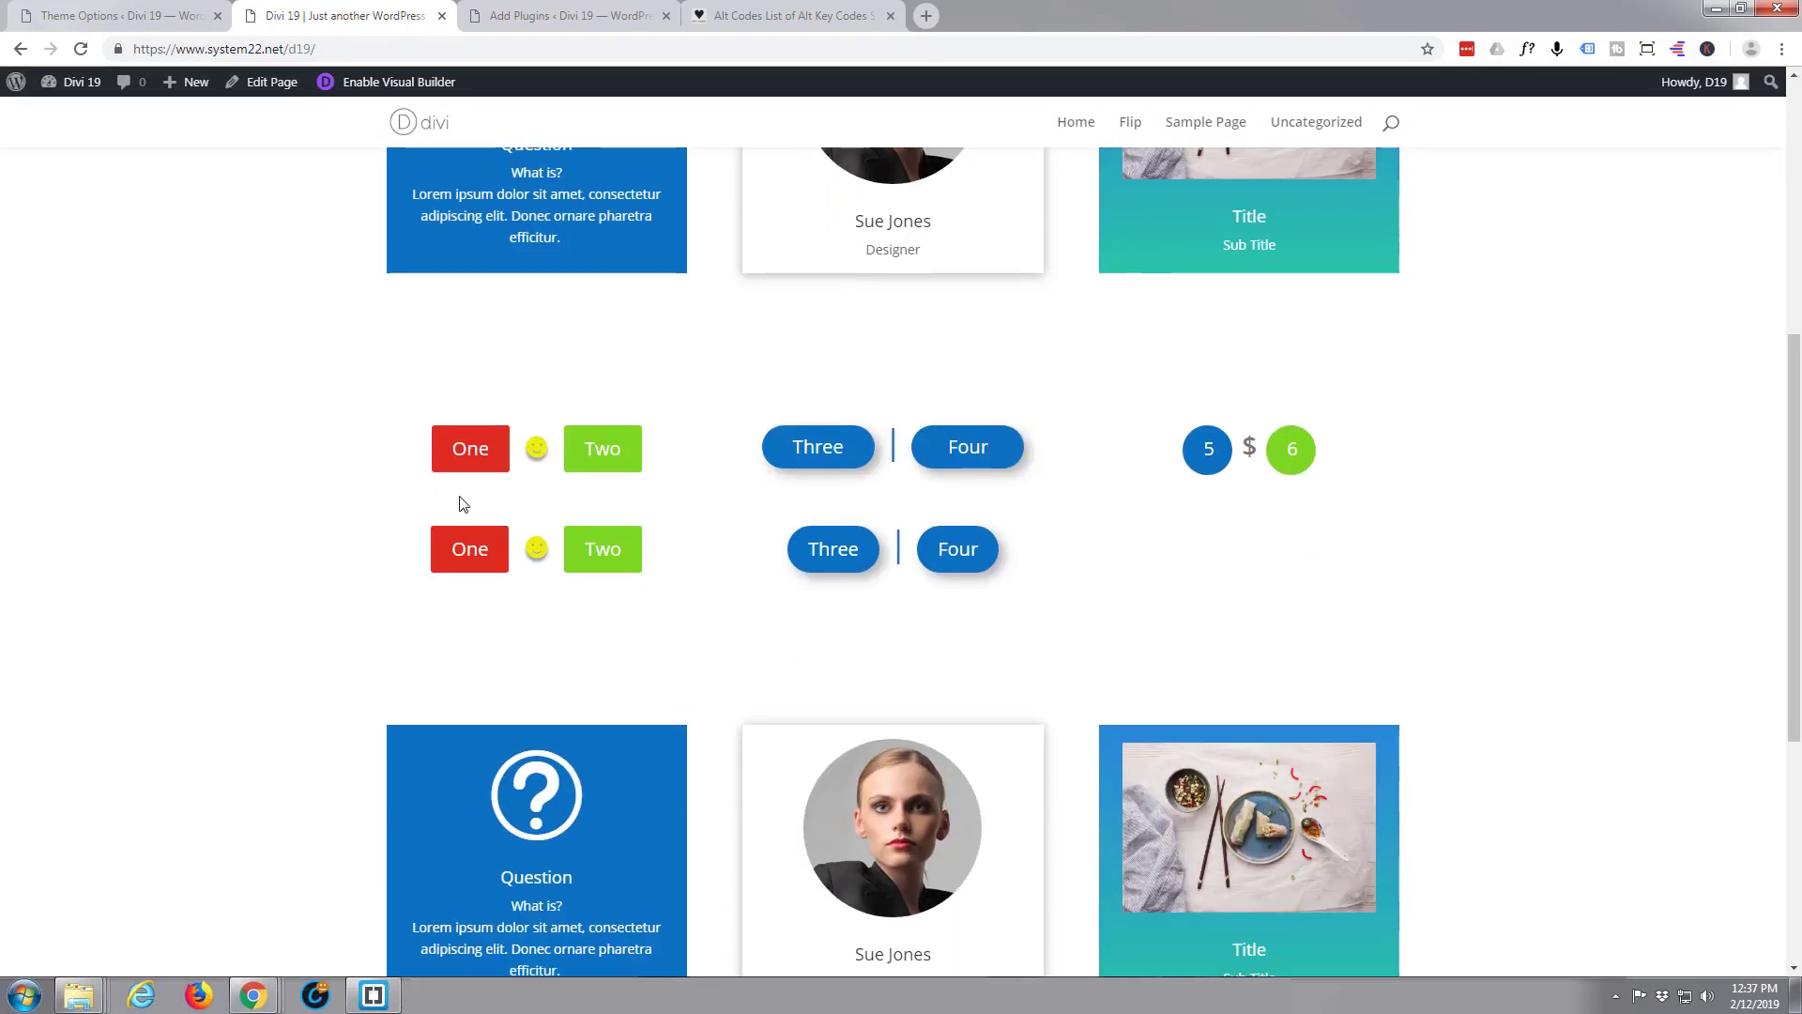
# - Inspect the Three button in DevTools to check its module's b2 class, then return to Theme Options
pyautogui.rightClick(823, 551)
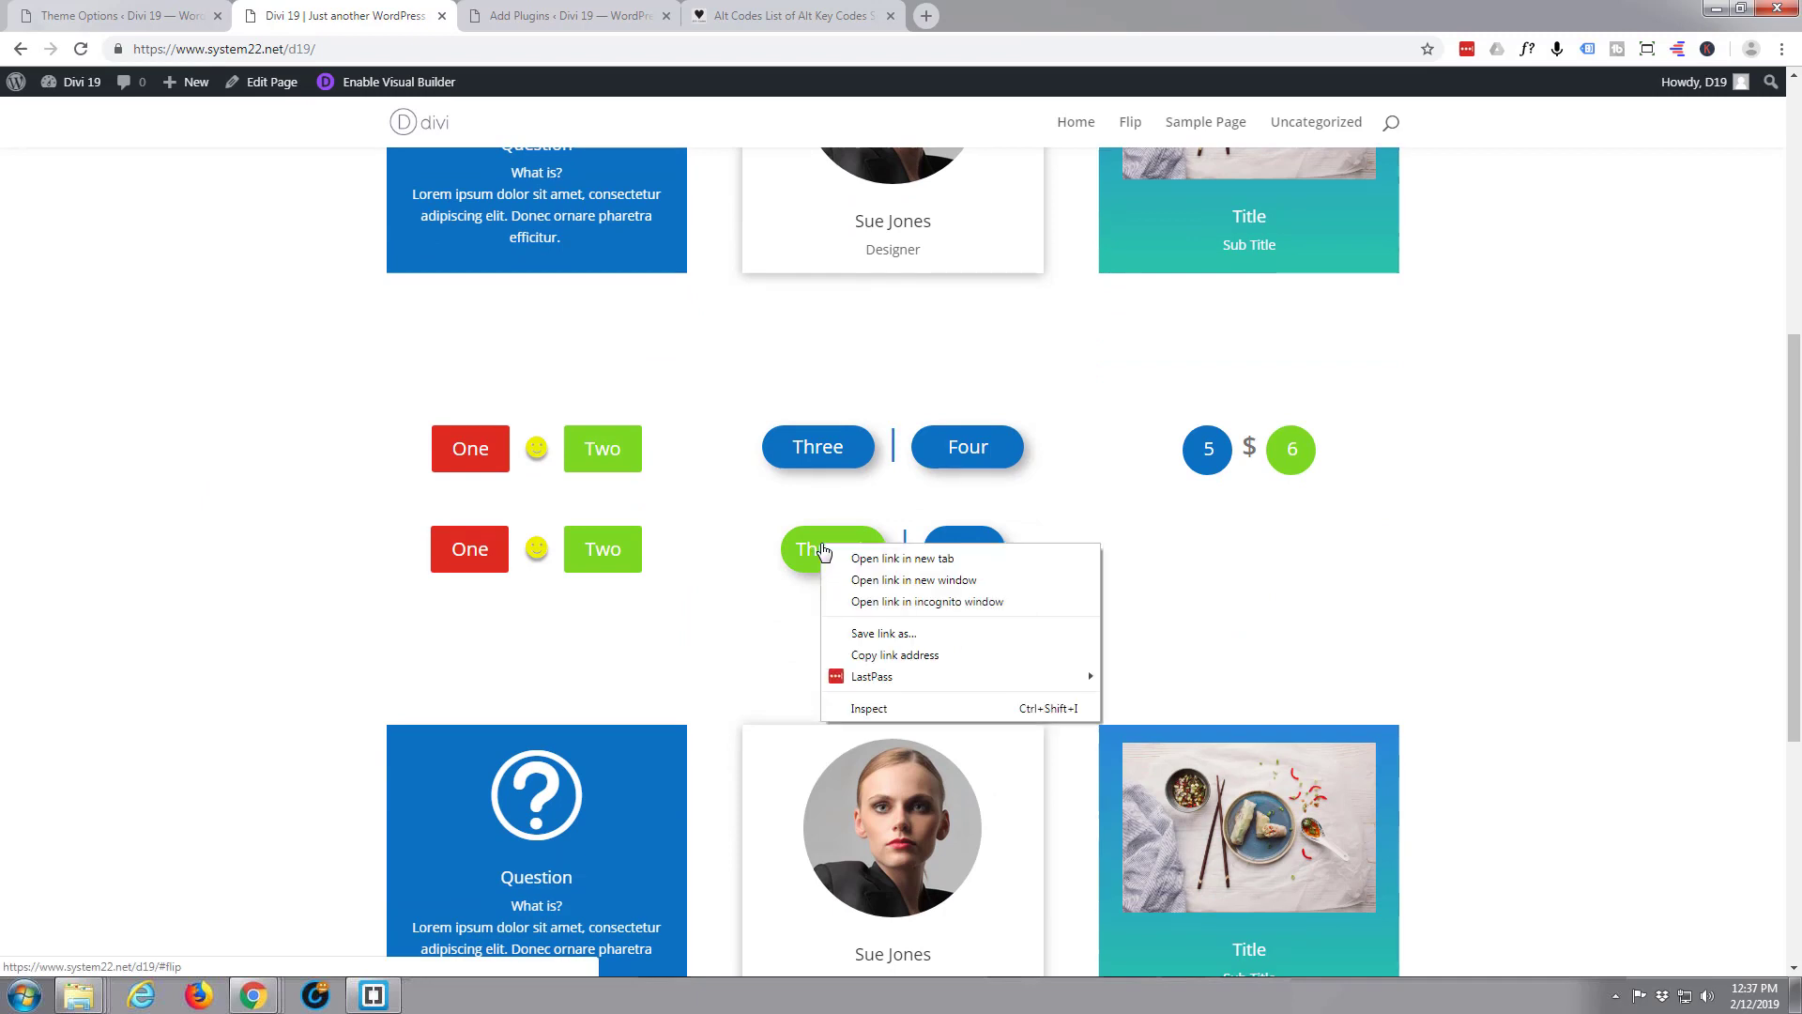
pyautogui.click(869, 710)
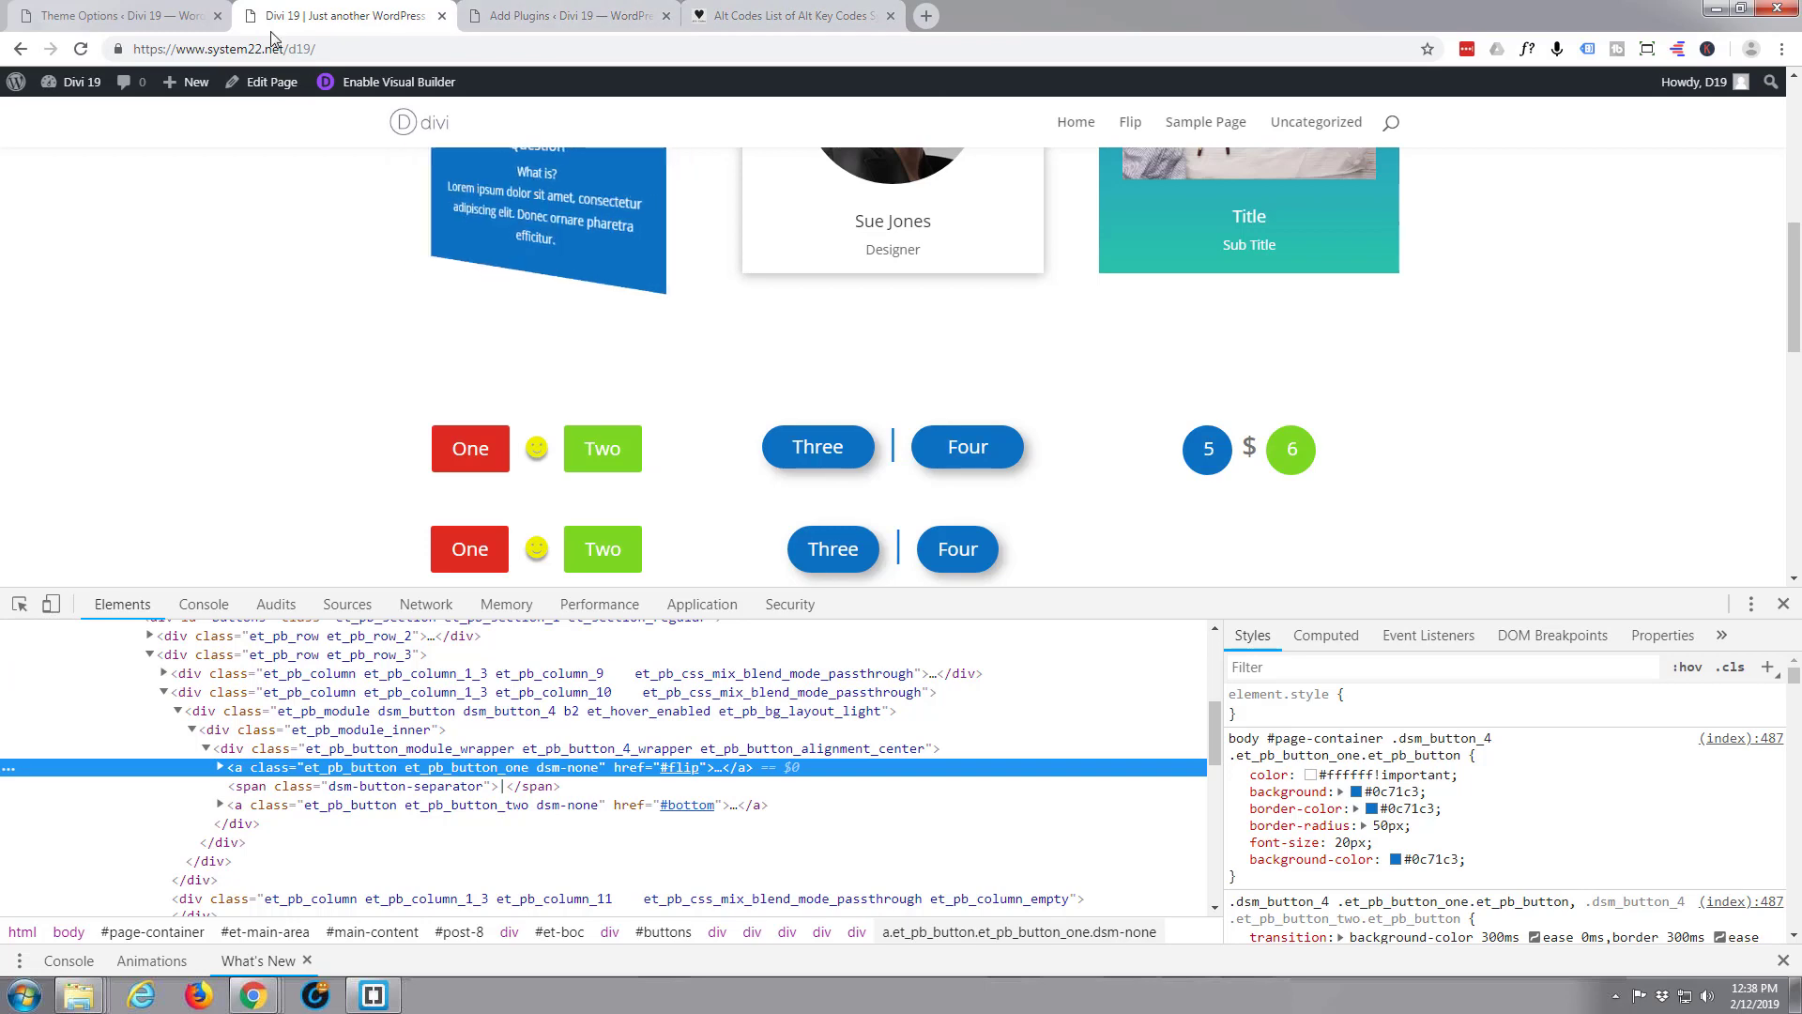
pyautogui.click(169, 20)
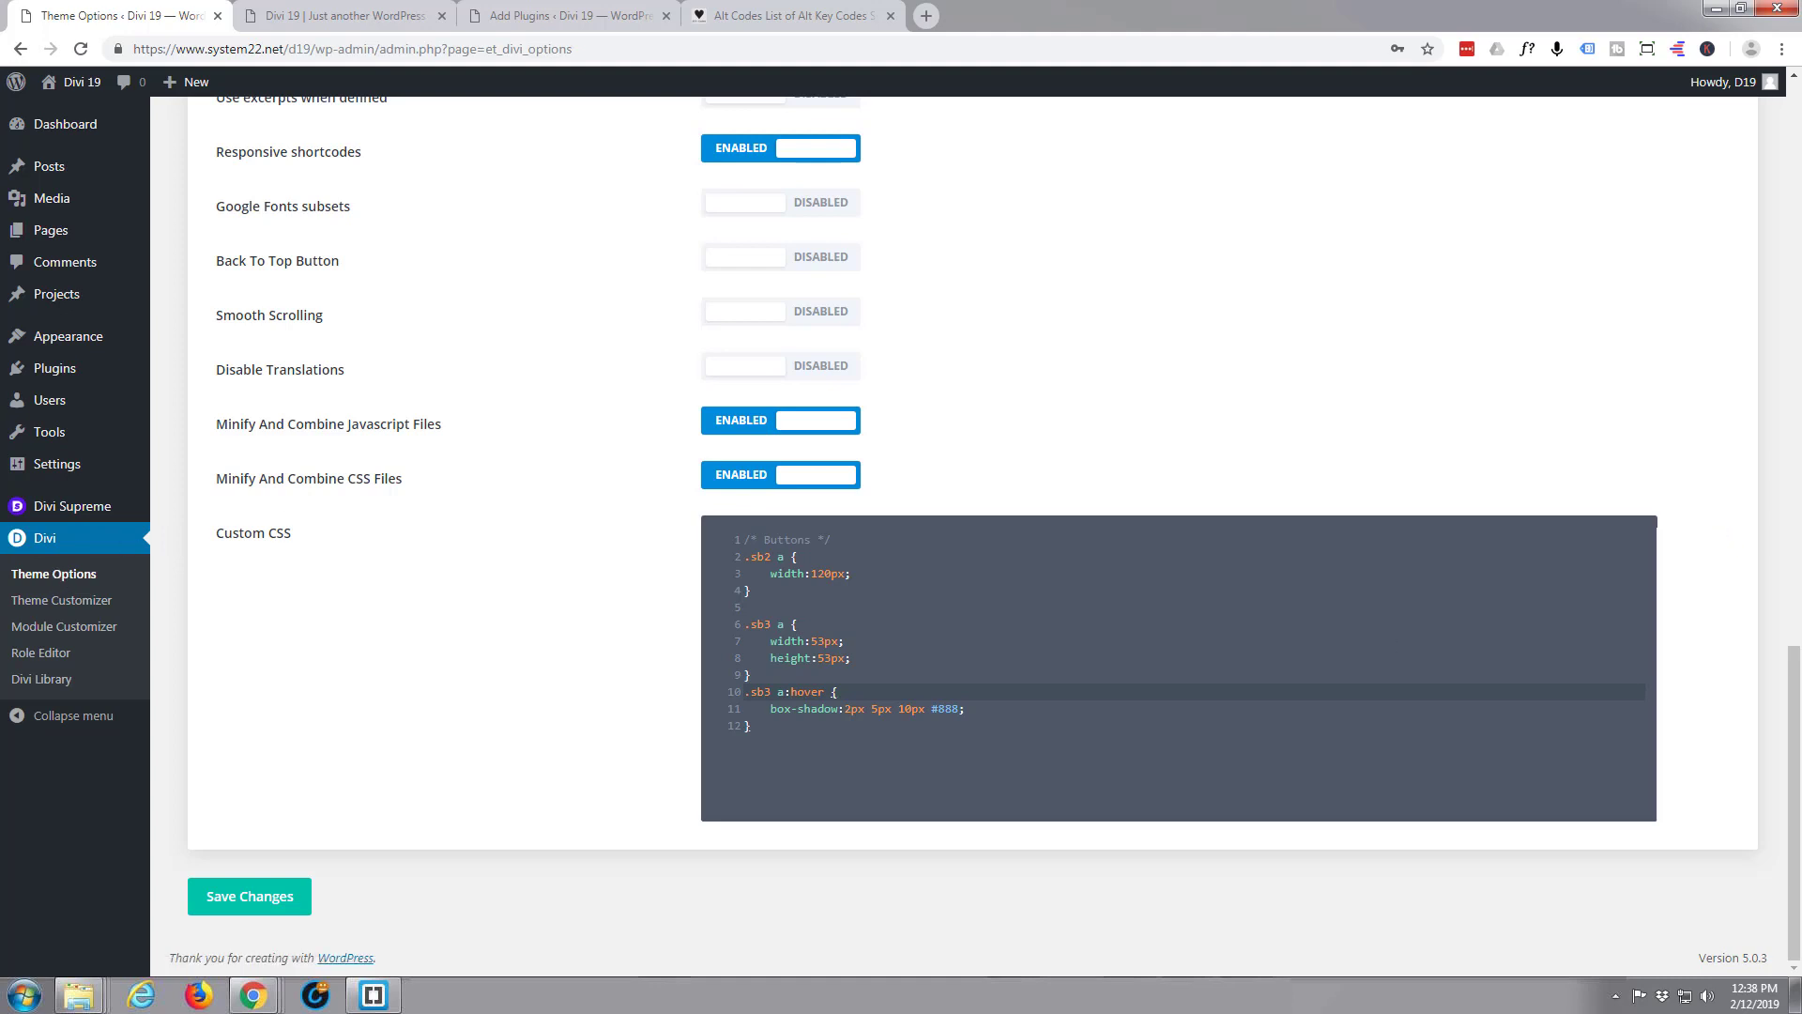
# - Append a '.b2 a { width:120px; }' rule to the Theme Options custom CSS and save it
pyautogui.moveTo(1794, 681); pyautogui.dragTo(1738, 102)
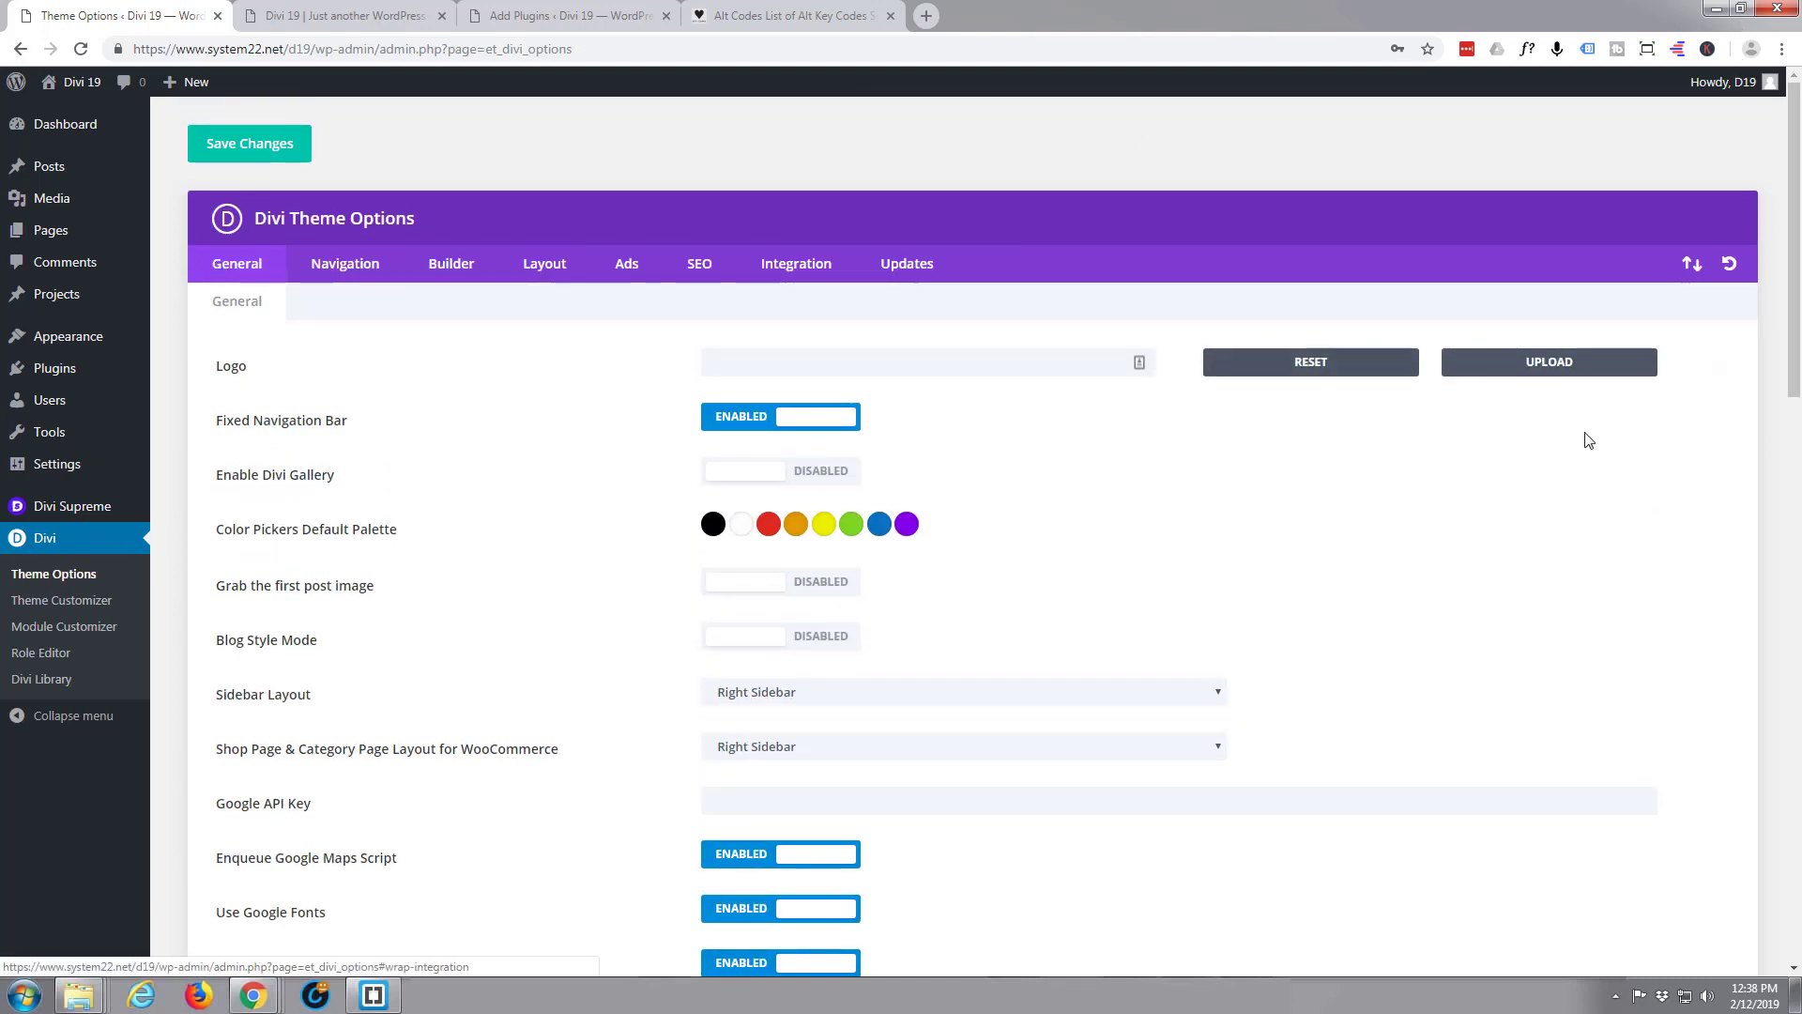
pyautogui.moveTo(1791, 359); pyautogui.dragTo(1791, 918)
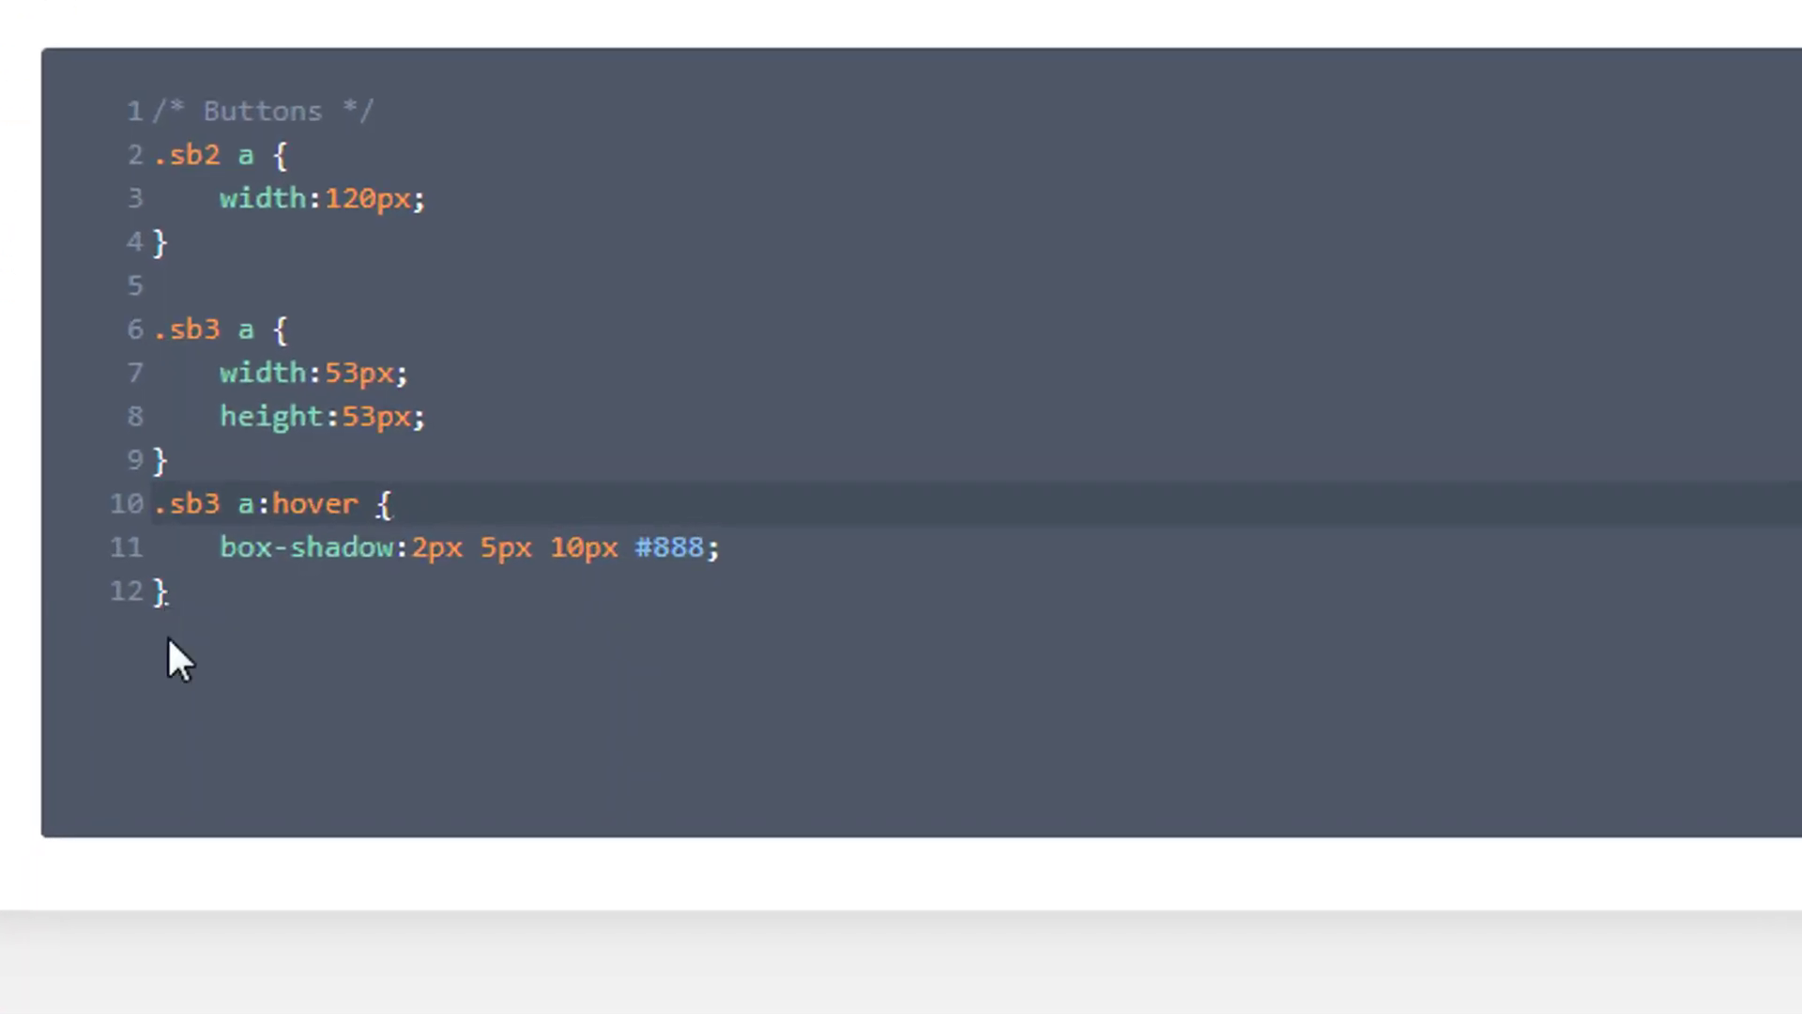
pyautogui.click(777, 731)
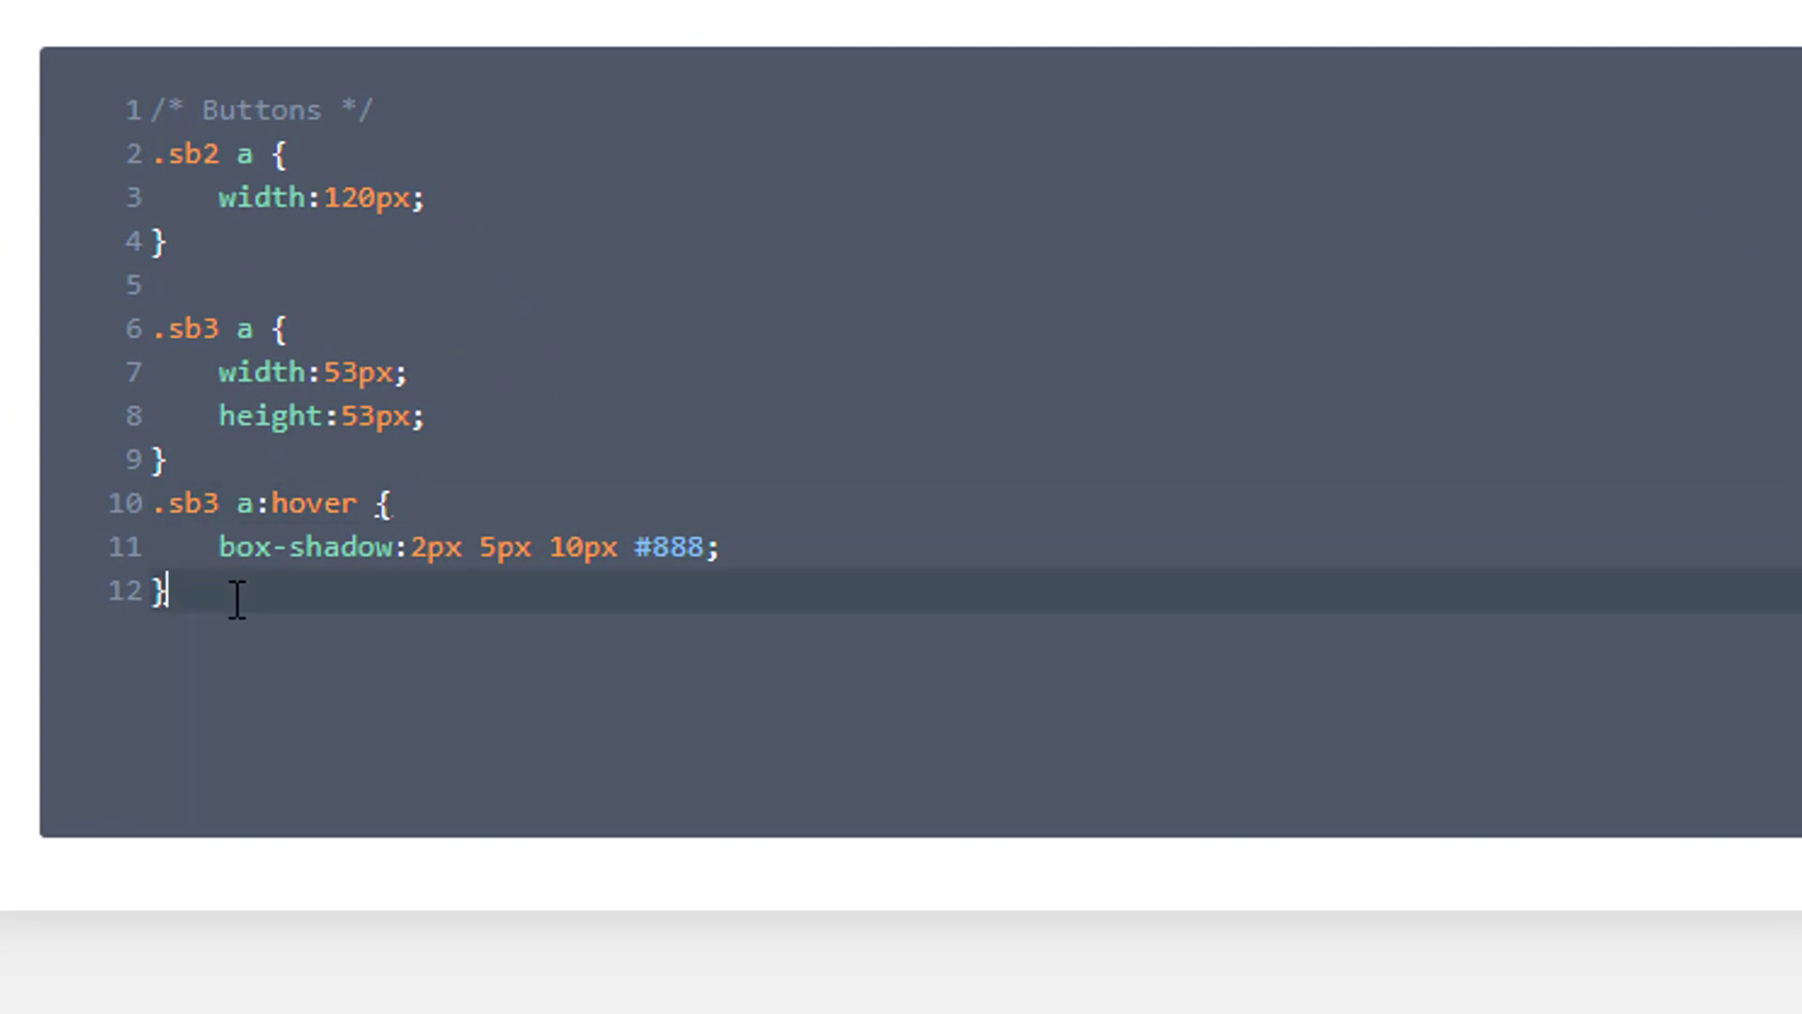
pyautogui.press('Return')
pyautogui.press('Return')
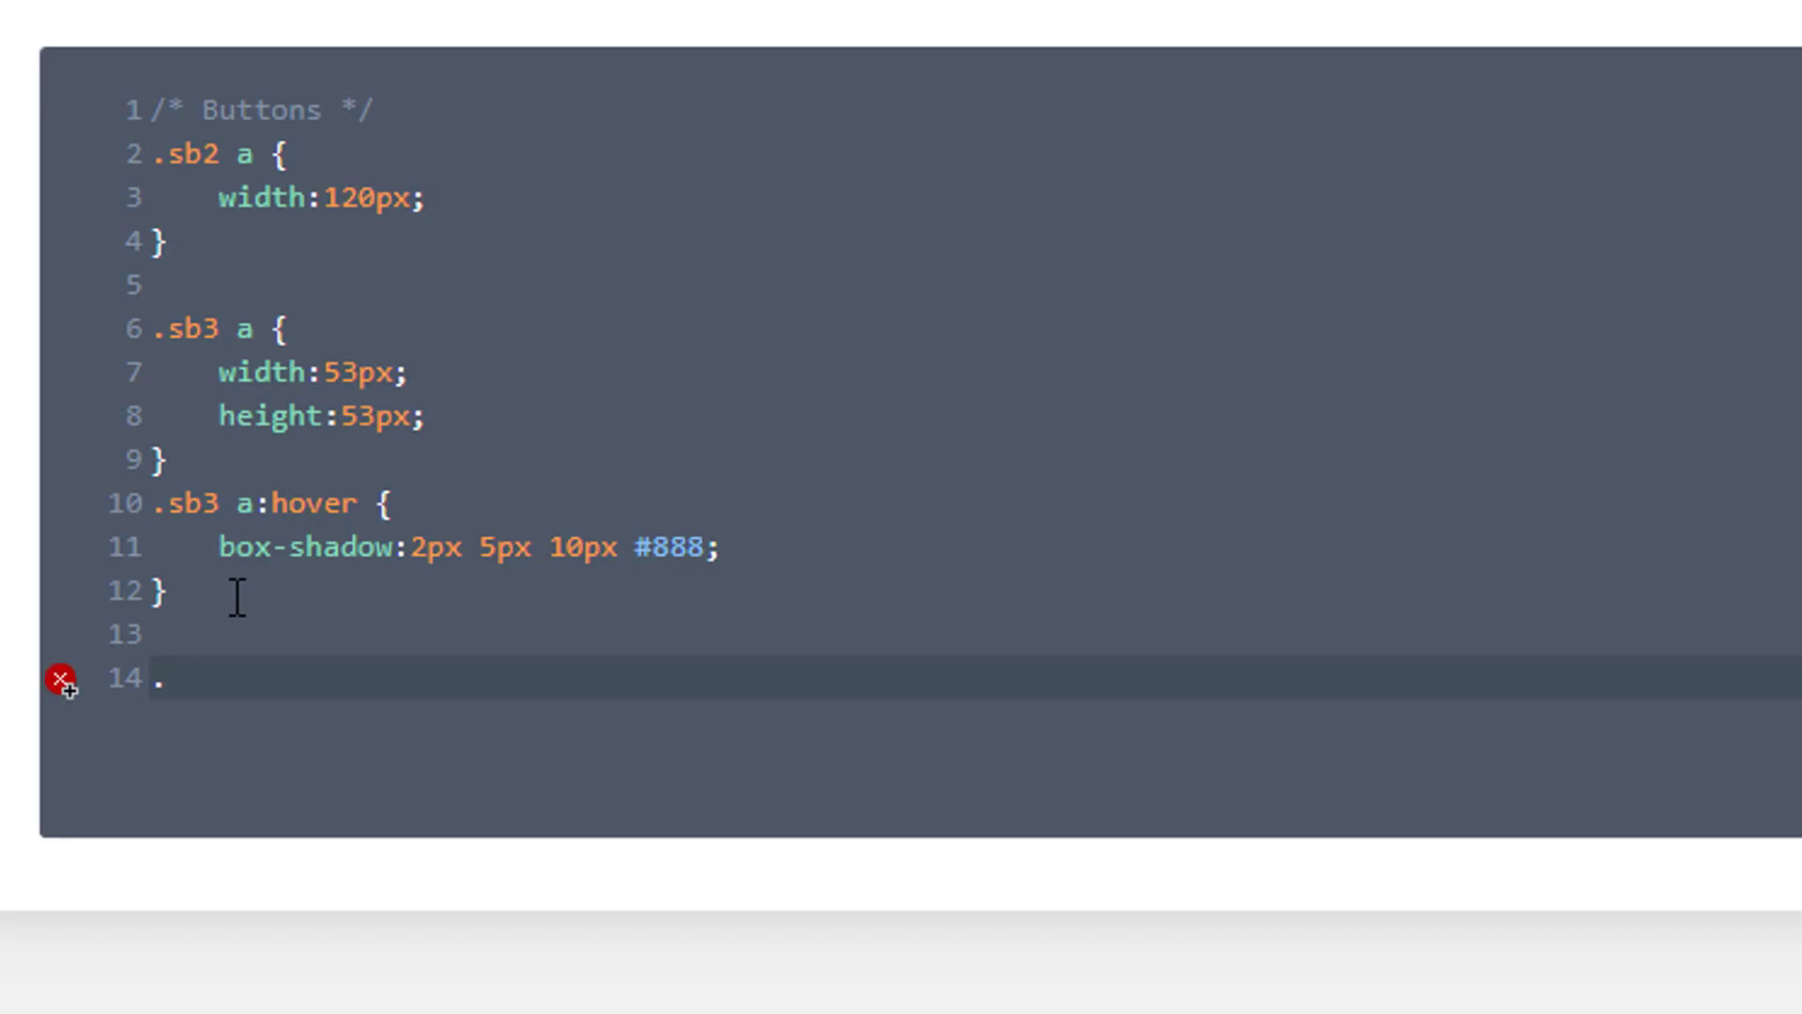
pyautogui.write('.b2 a {')
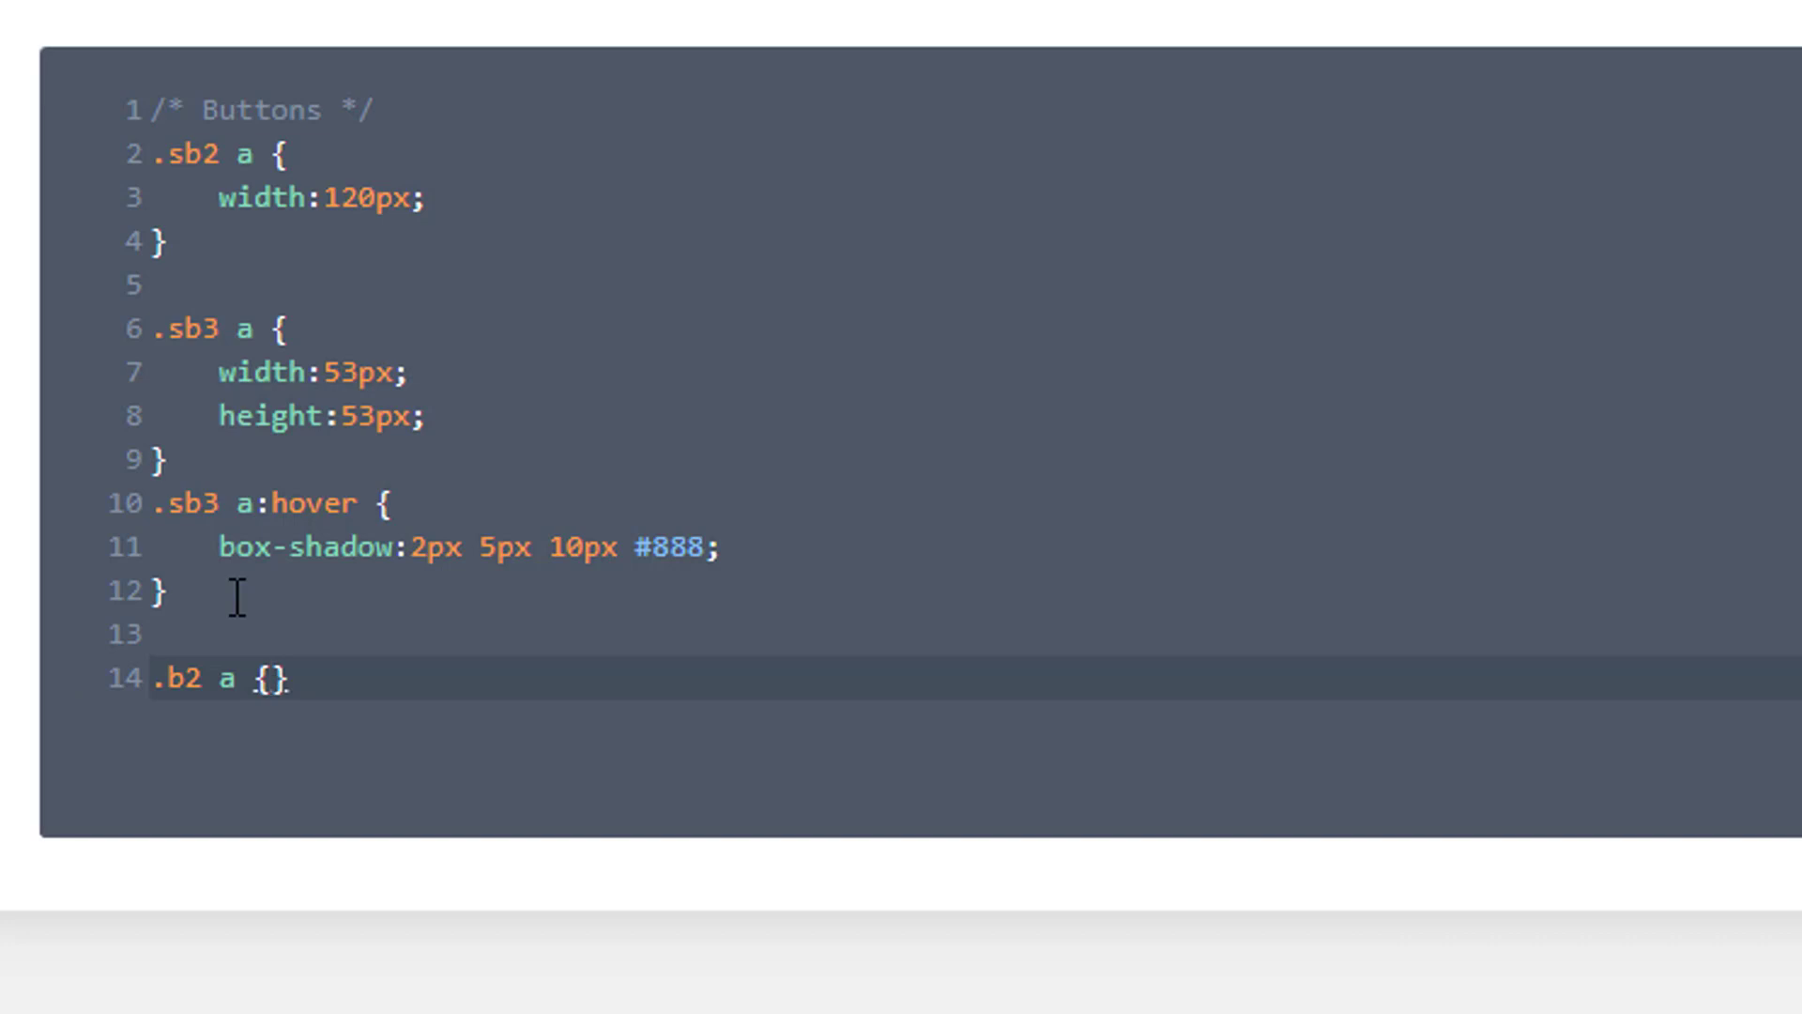
pyautogui.press('Return')
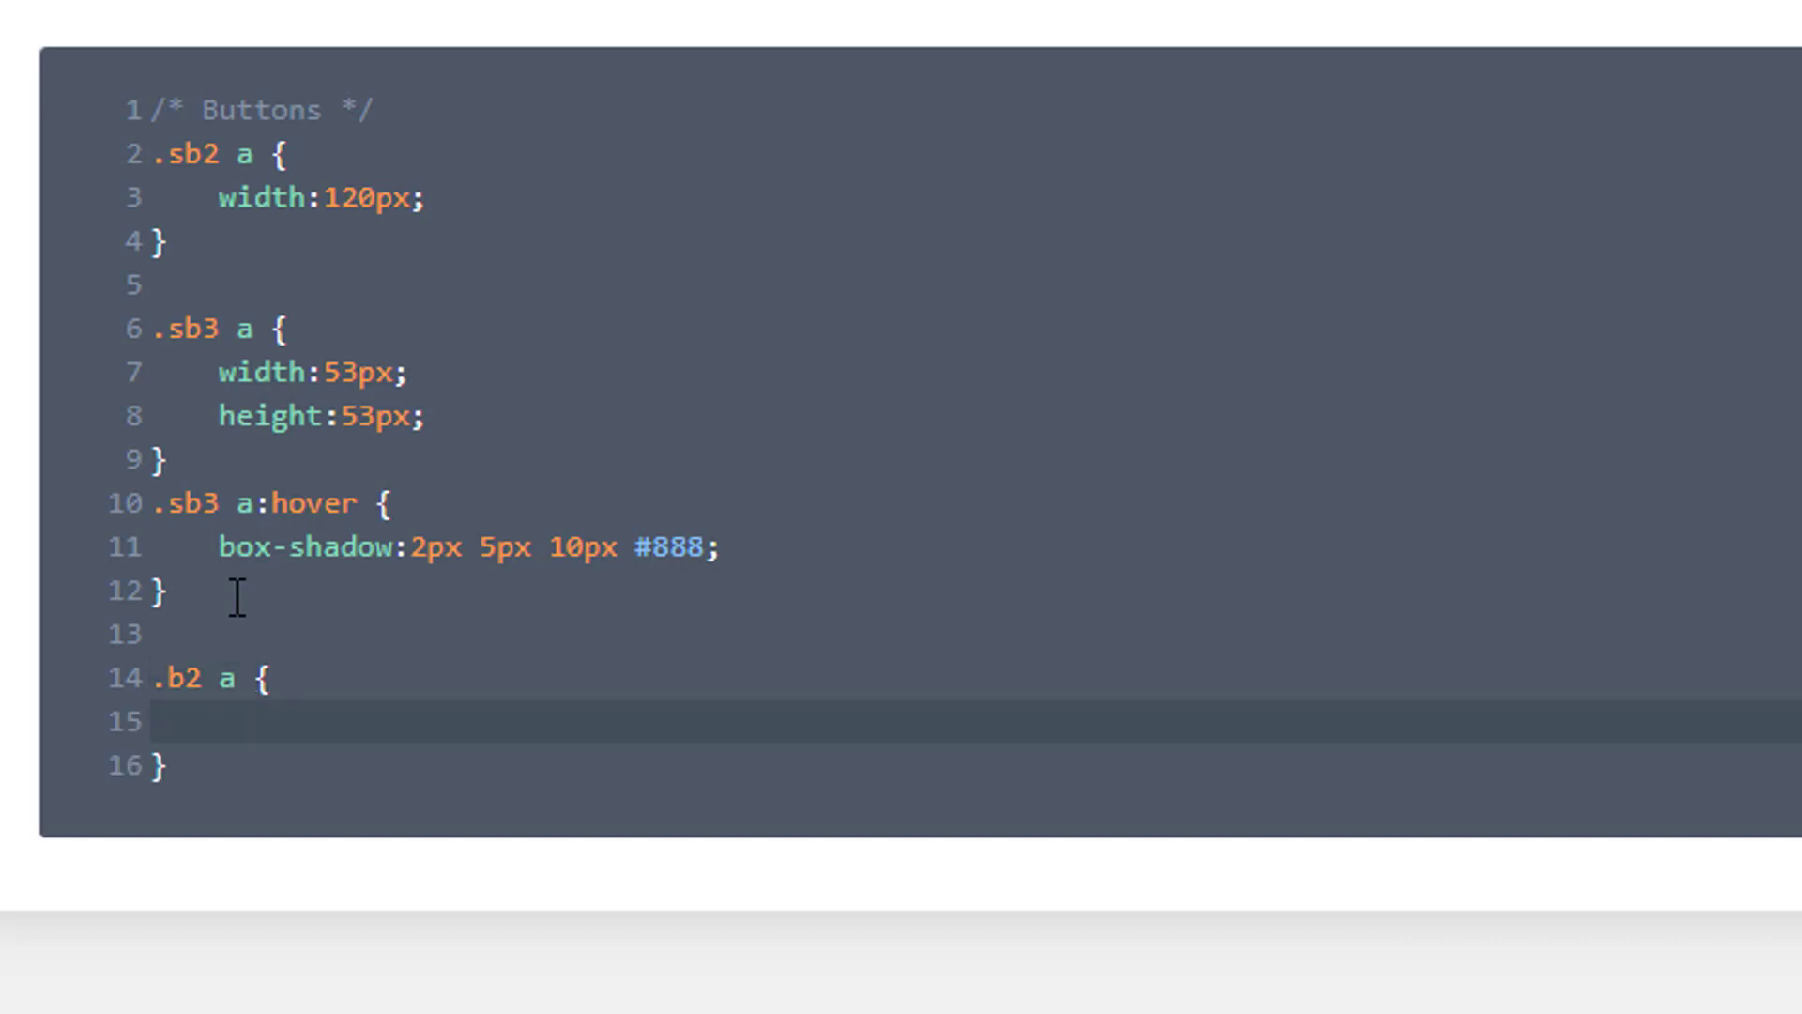
pyautogui.write('width')
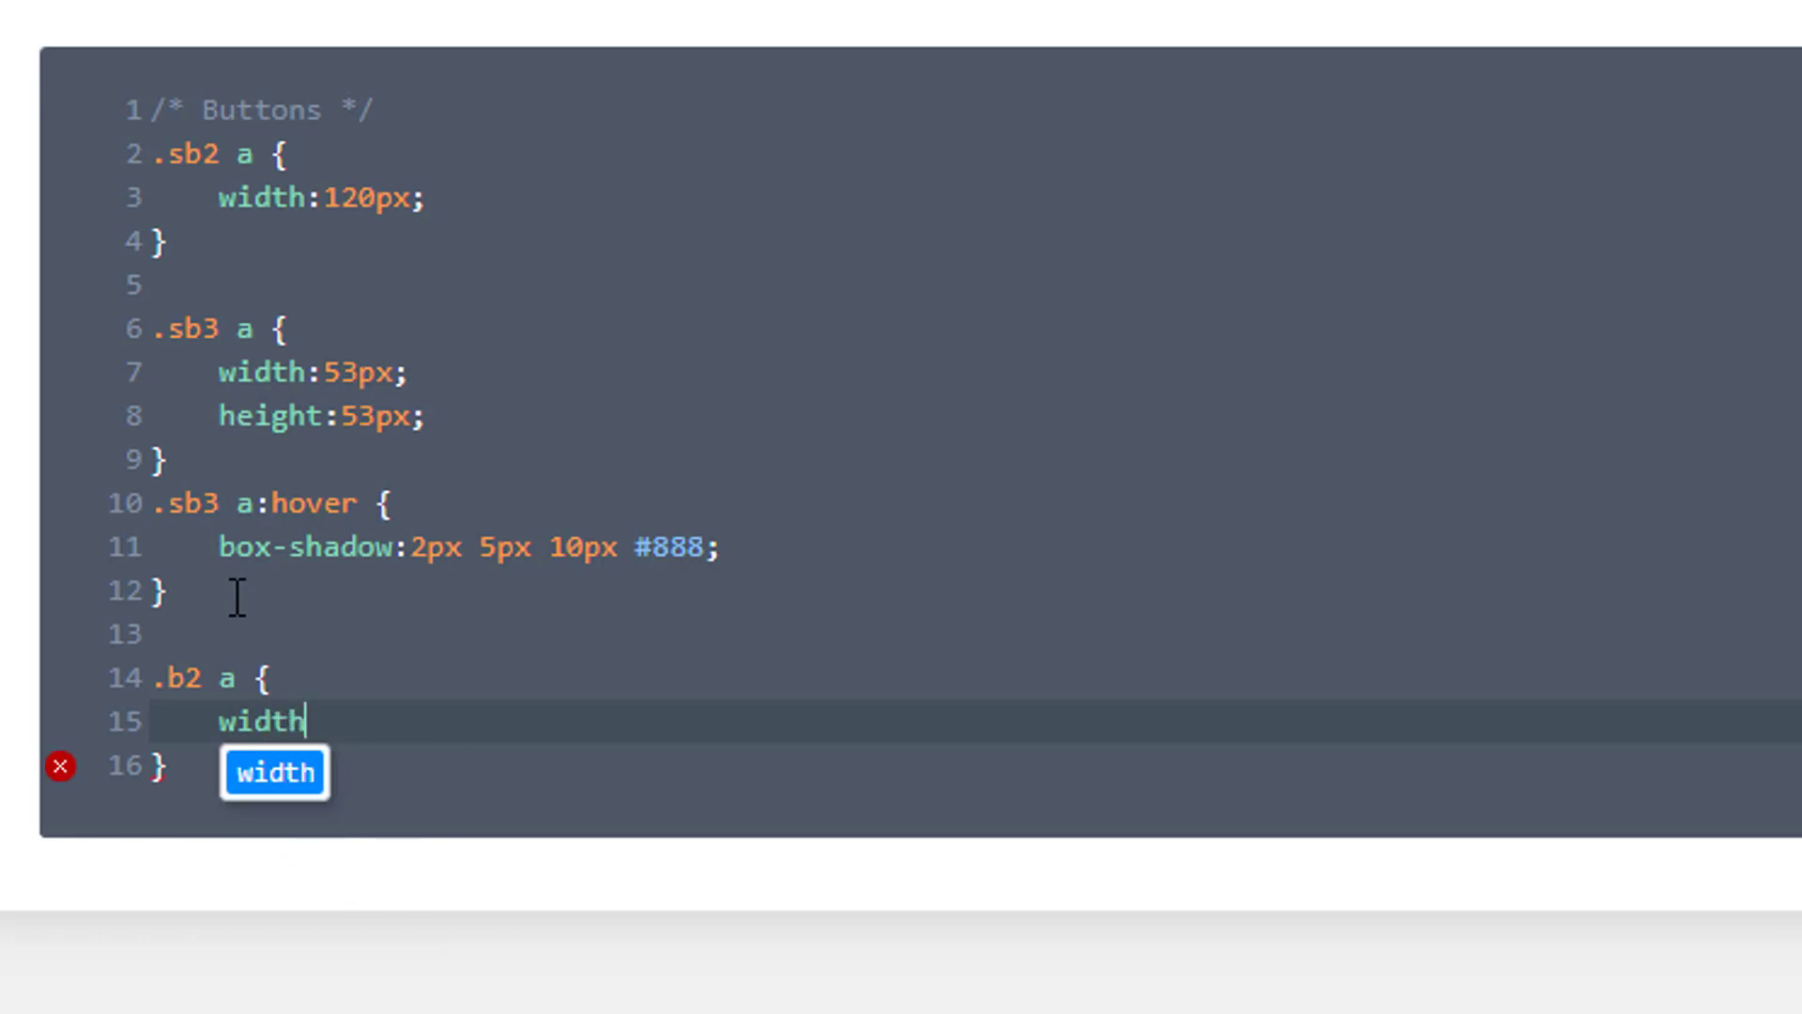
pyautogui.write(':120')
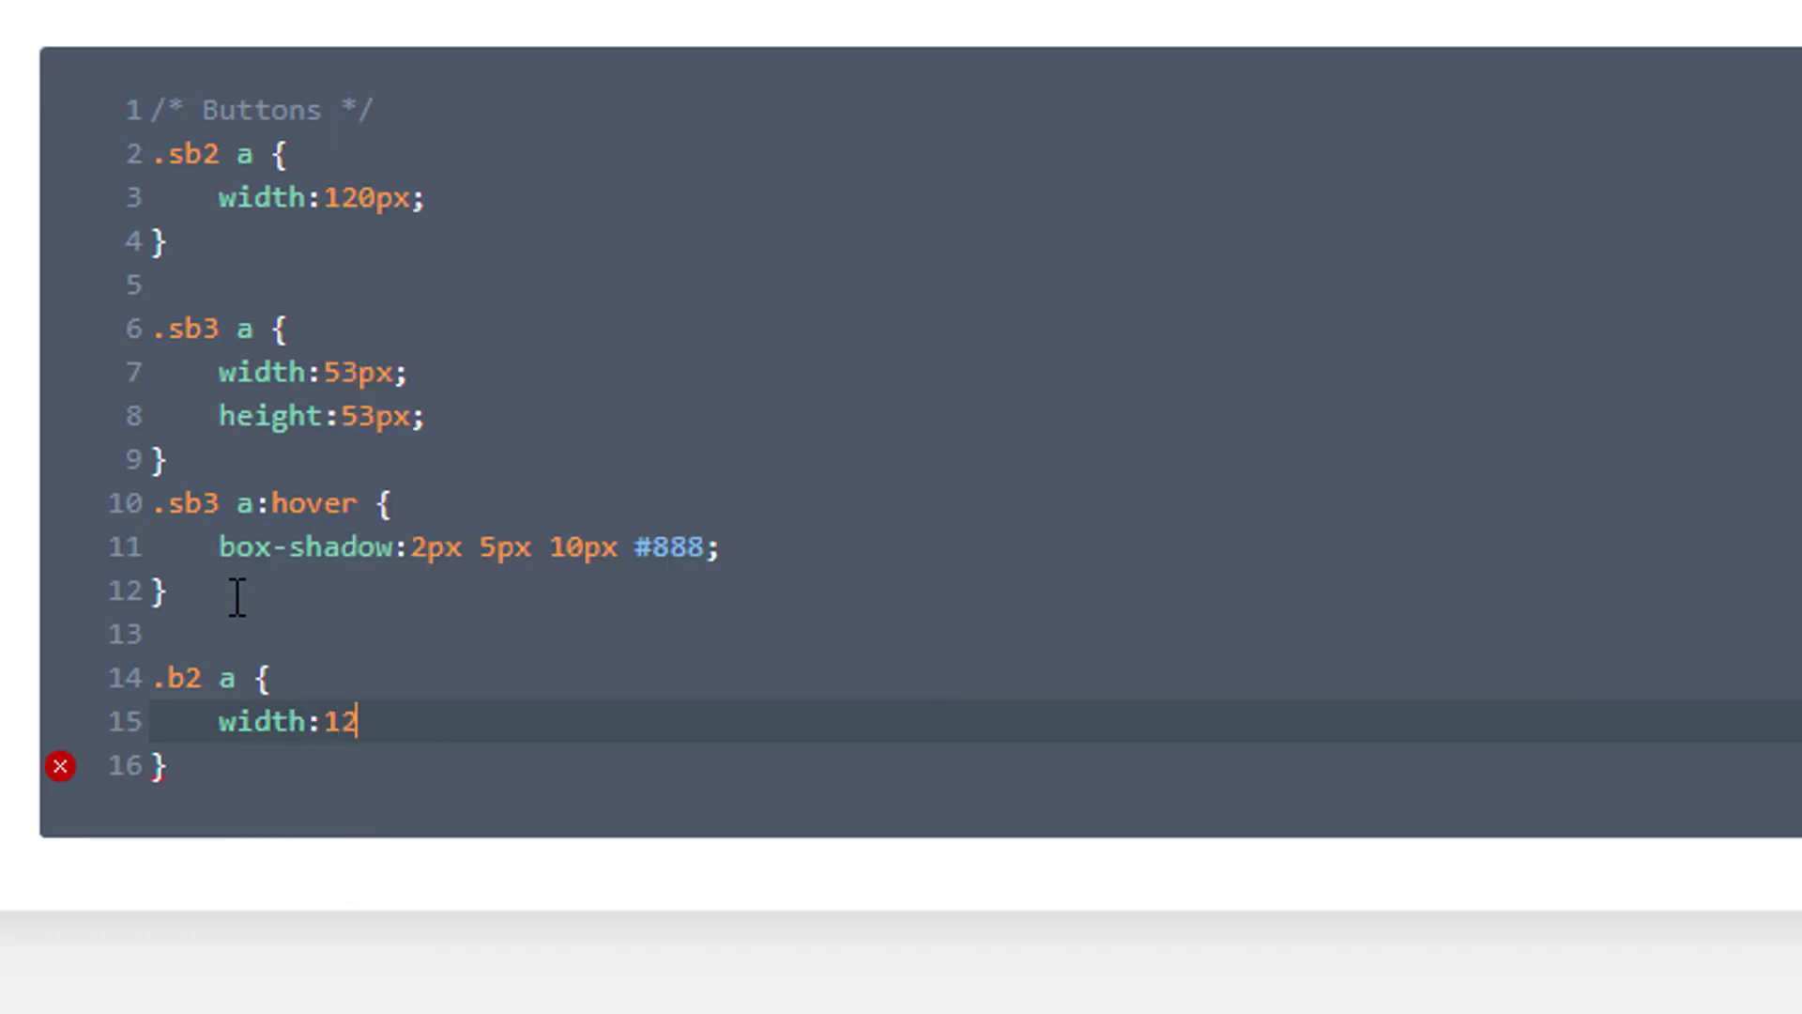
pyautogui.write('px;')
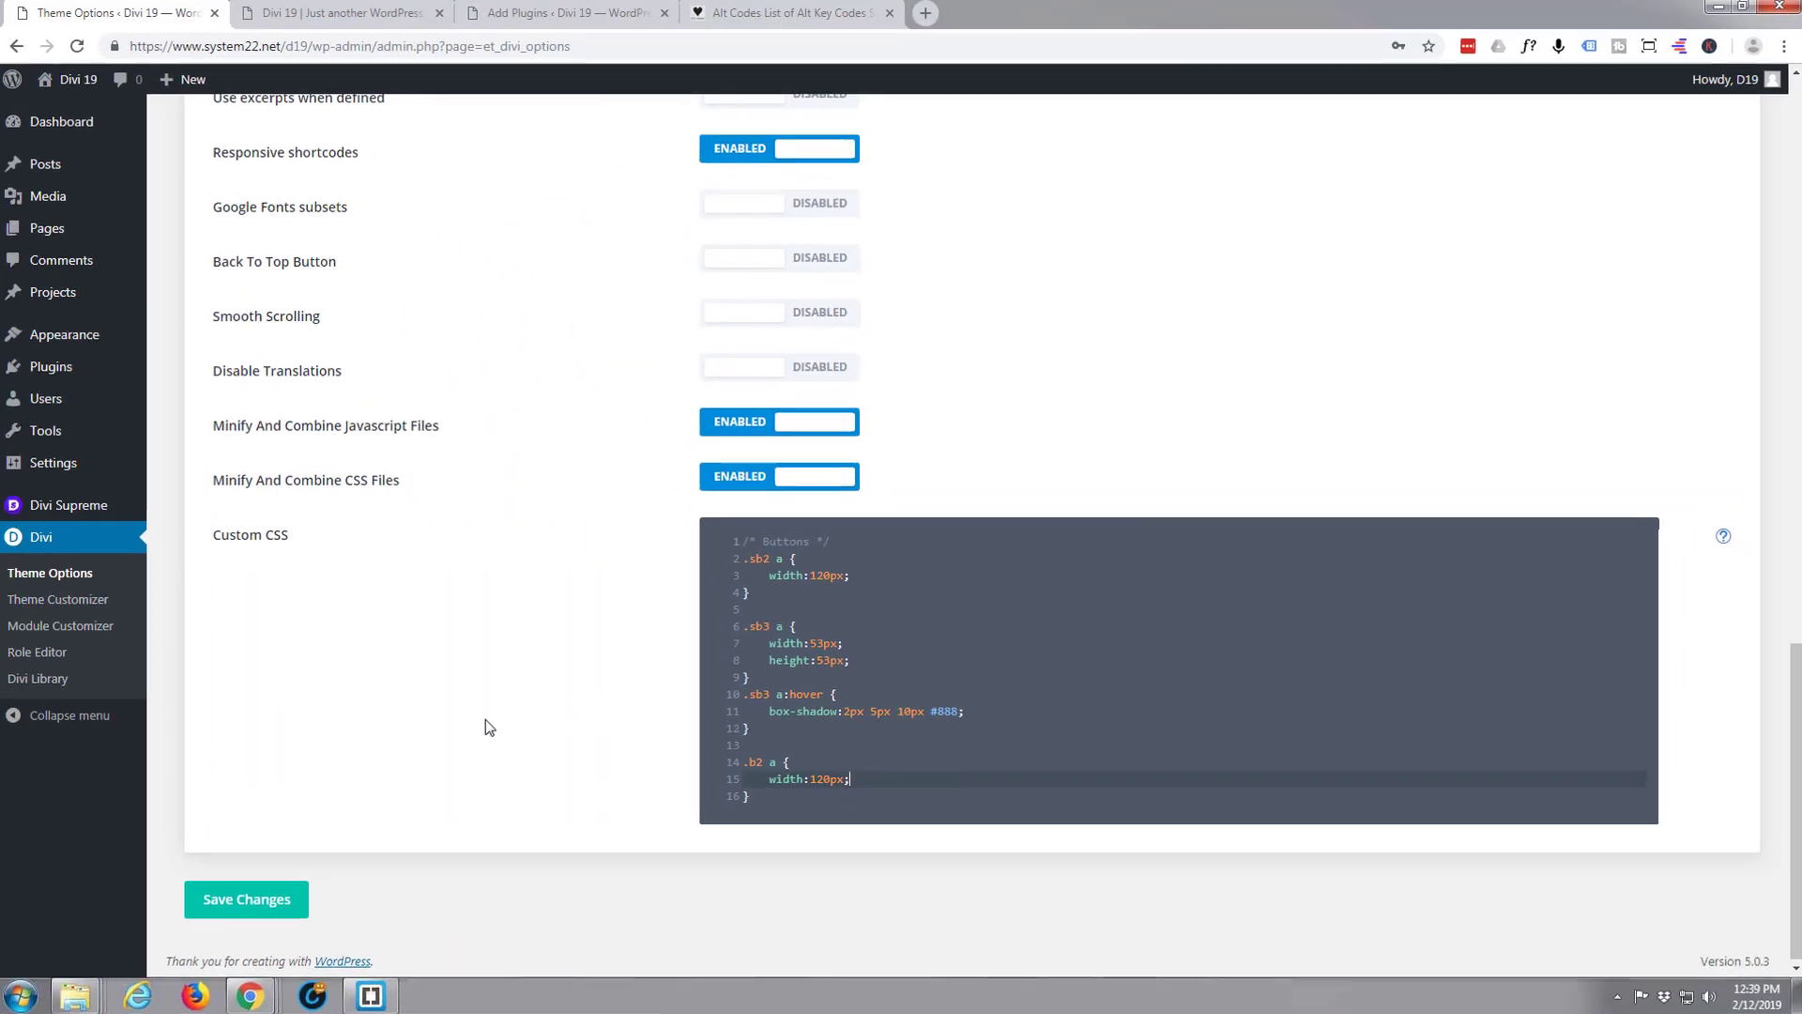
pyautogui.click(249, 899)
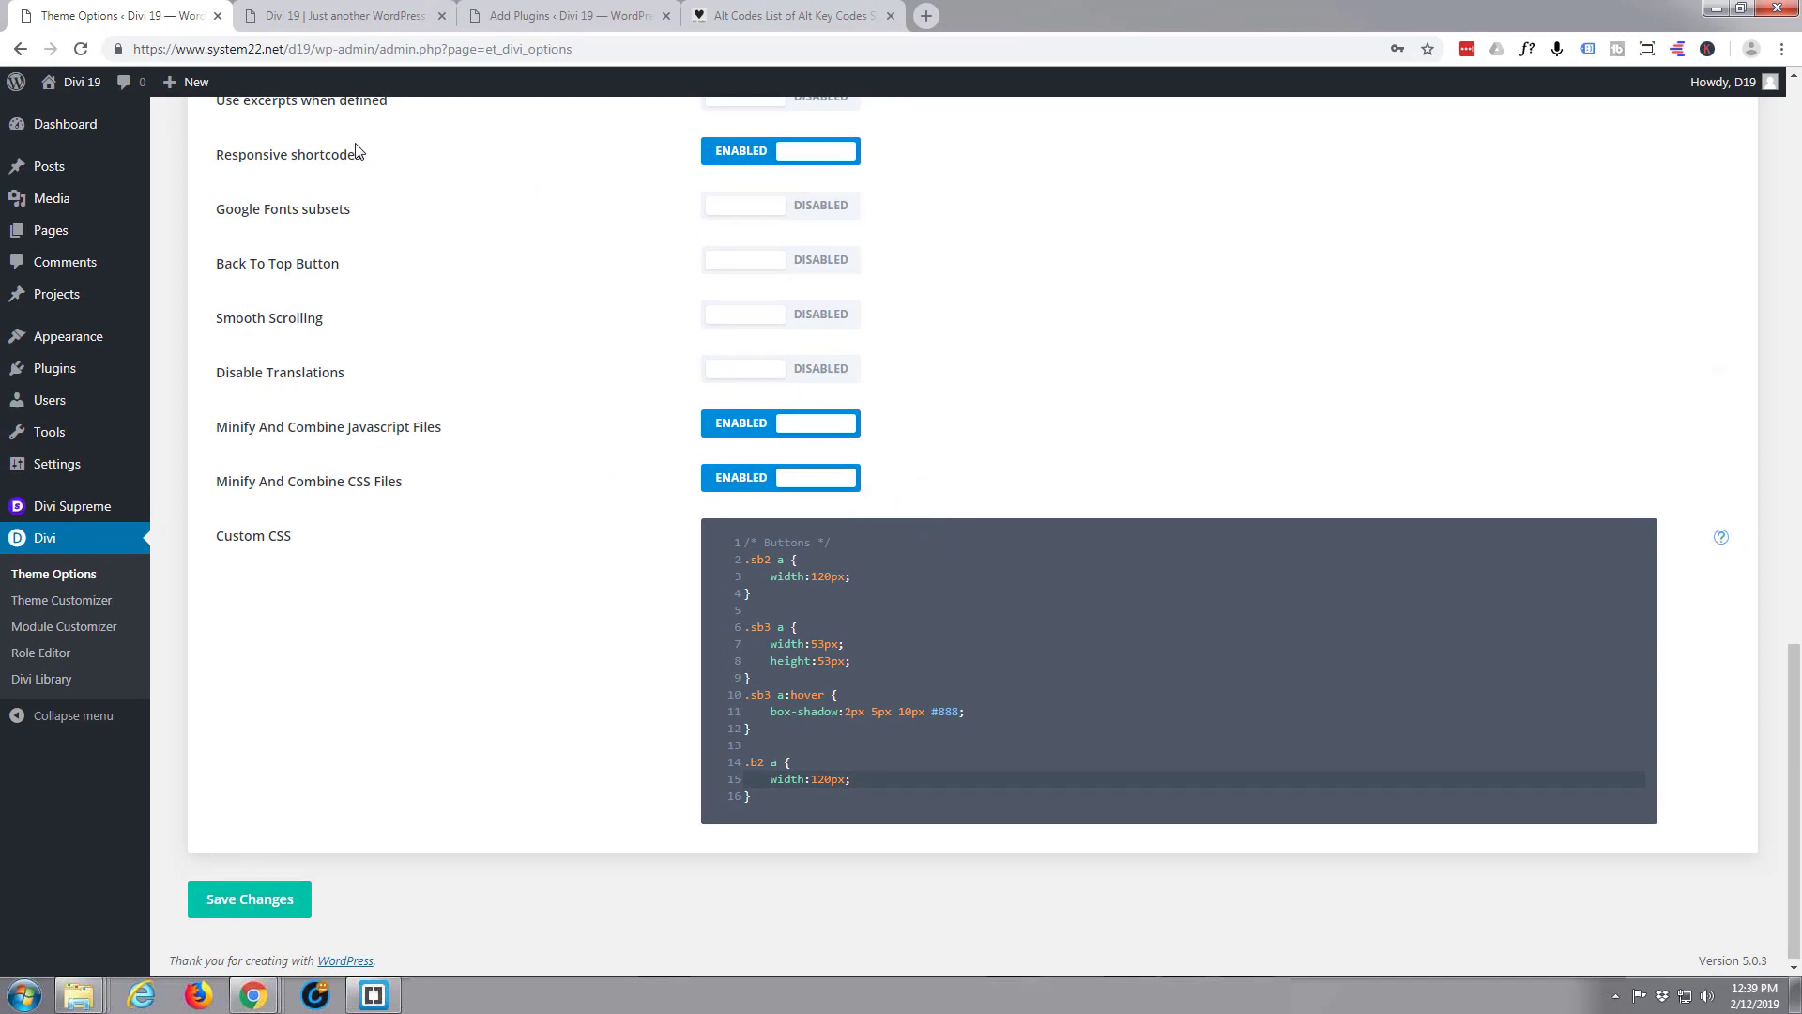
# - Close DevTools on the live page tab and reload it to apply the 120px button width
pyautogui.click(333, 16)
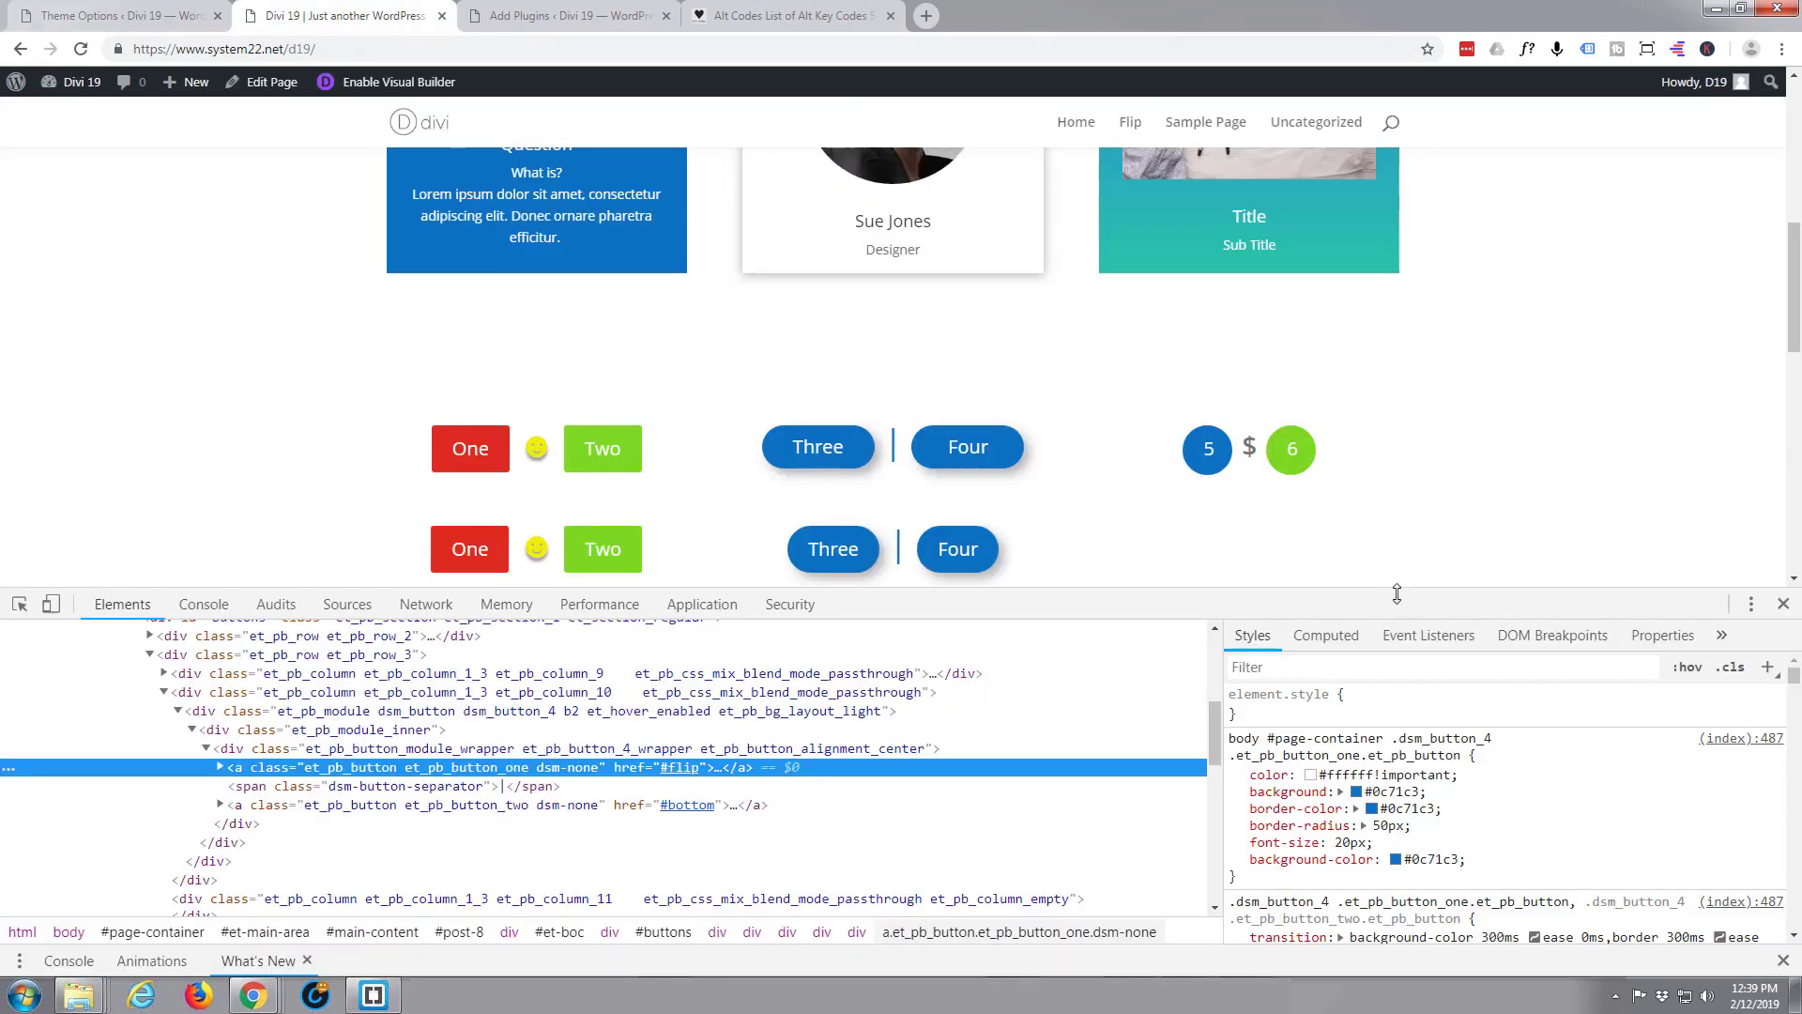
pyautogui.click(1782, 605)
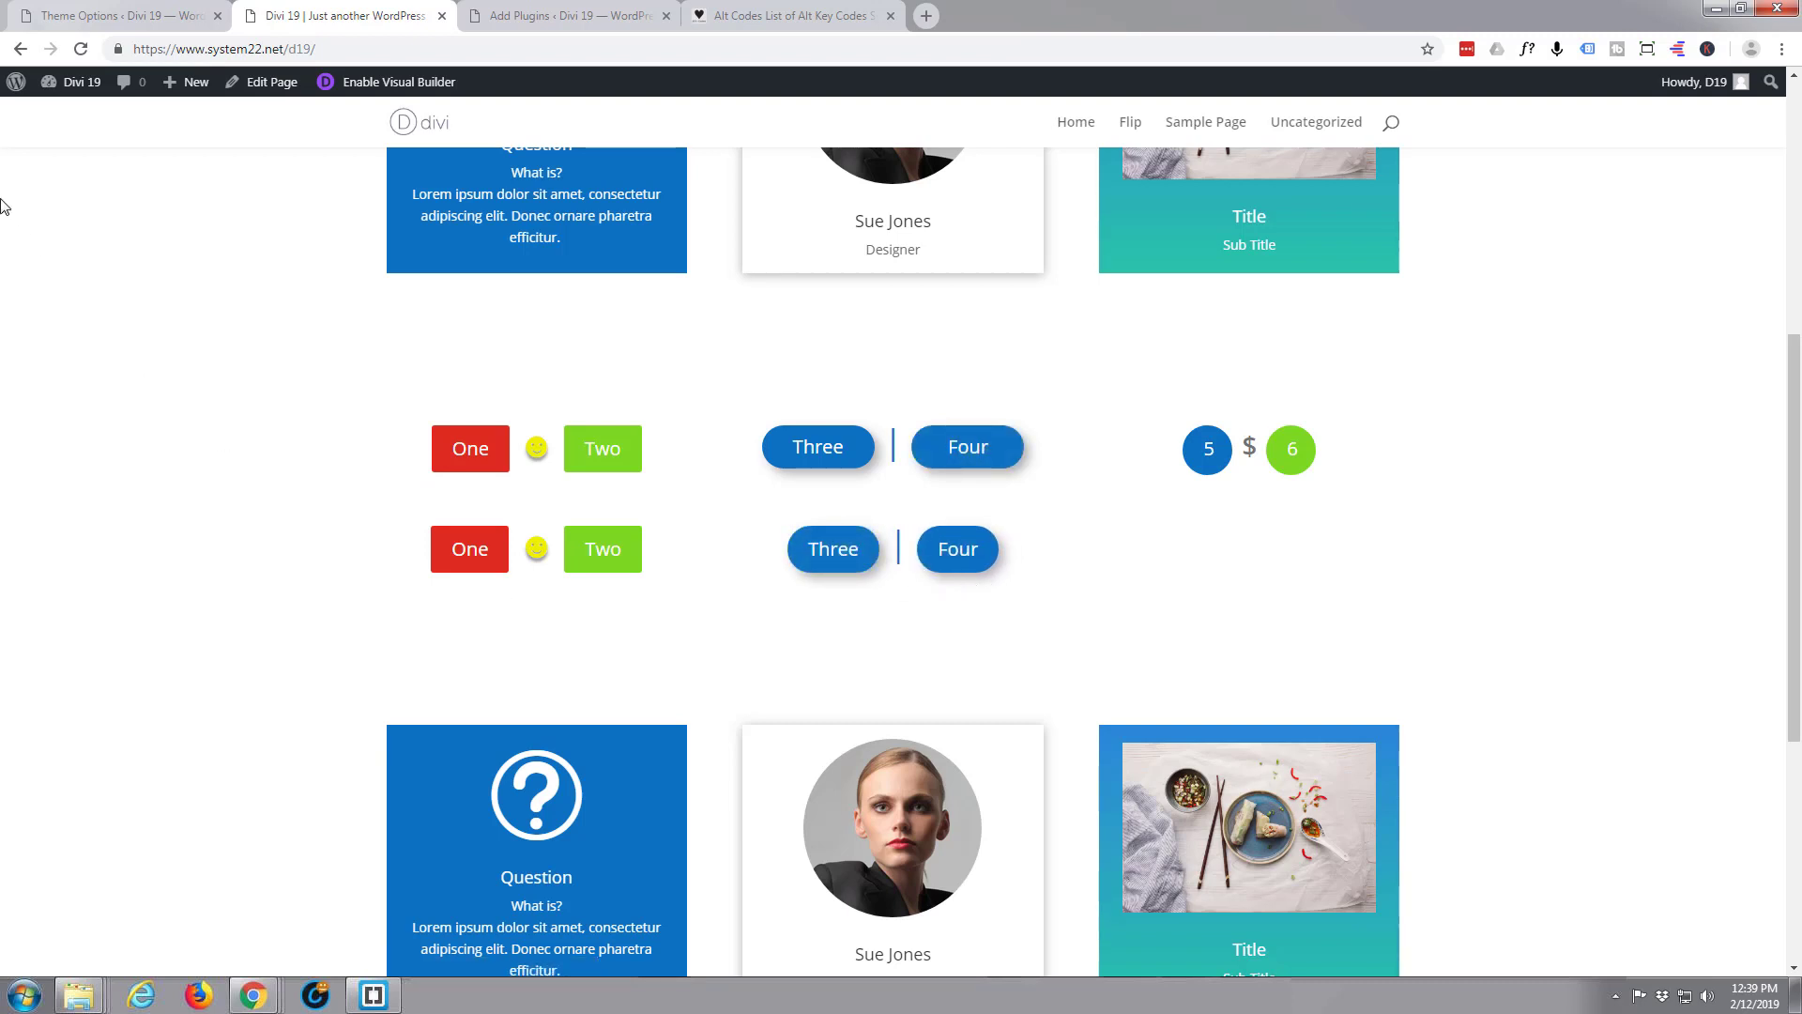
pyautogui.click(83, 48)
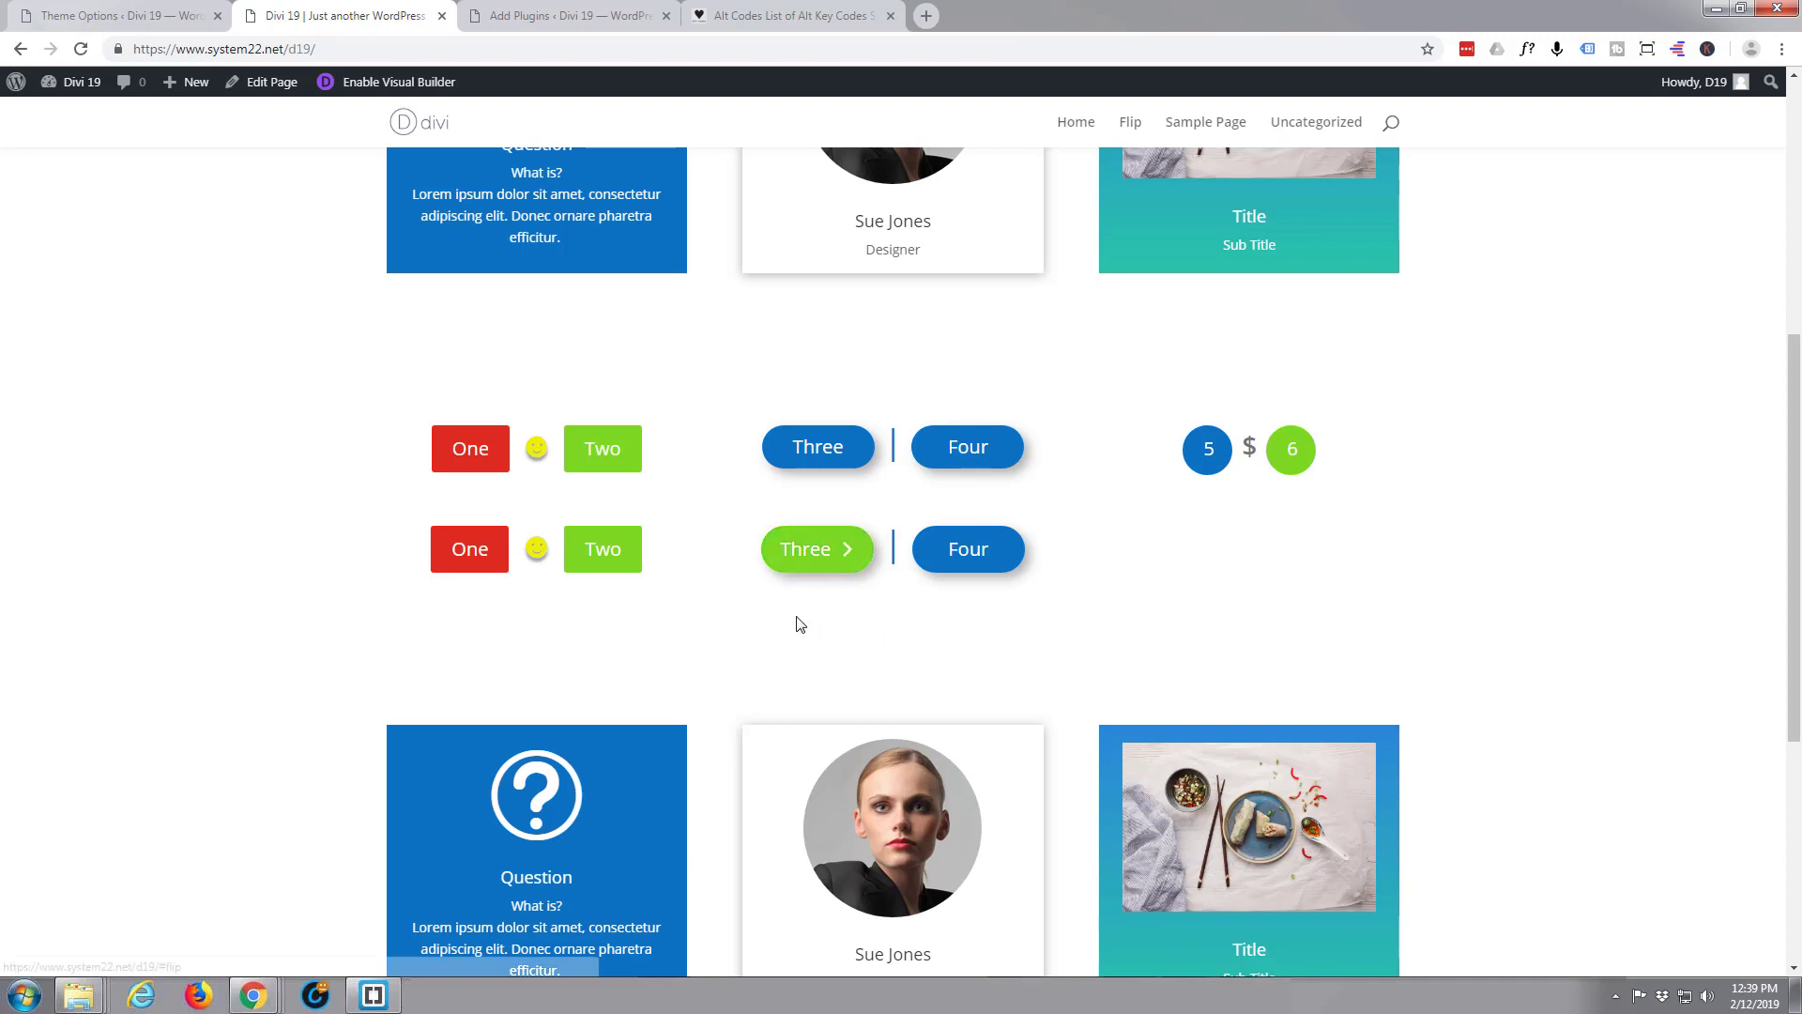
# - Test the Three and Four anchor links, then scroll back up to the button rows
pyautogui.click(816, 554)
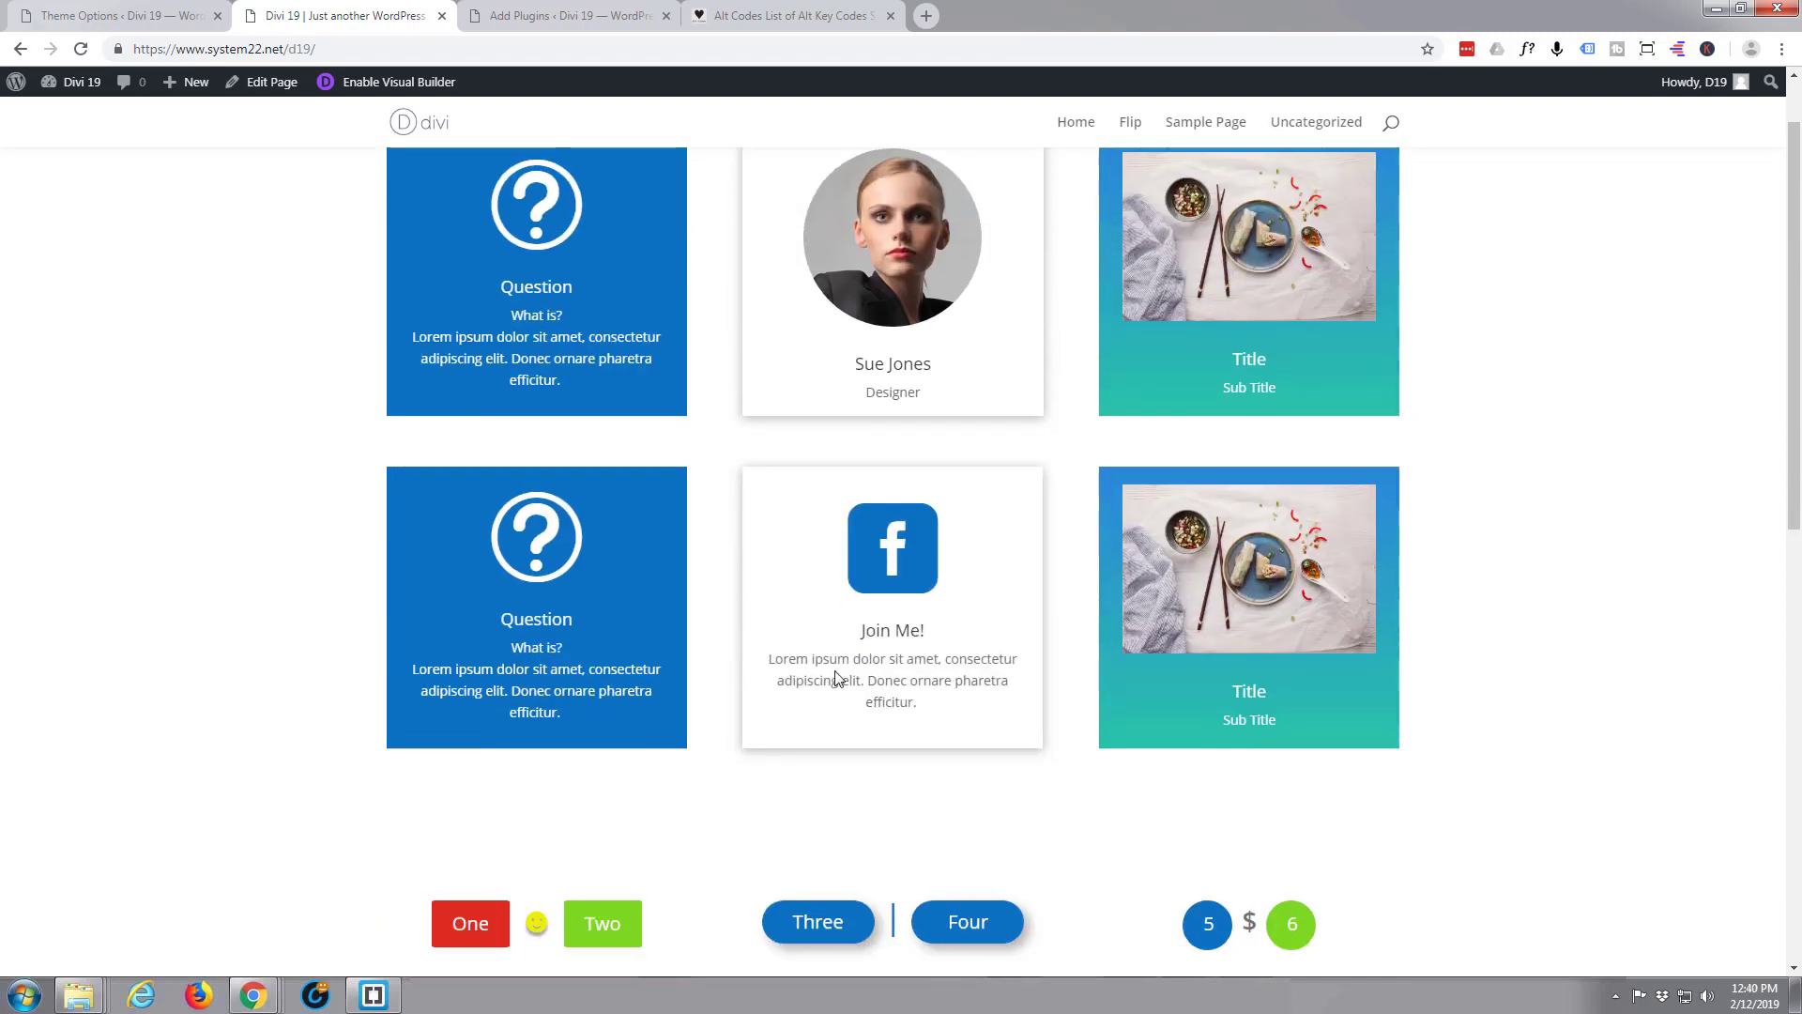
pyautogui.scroll(-3, 838, 677)
pyautogui.click(972, 690)
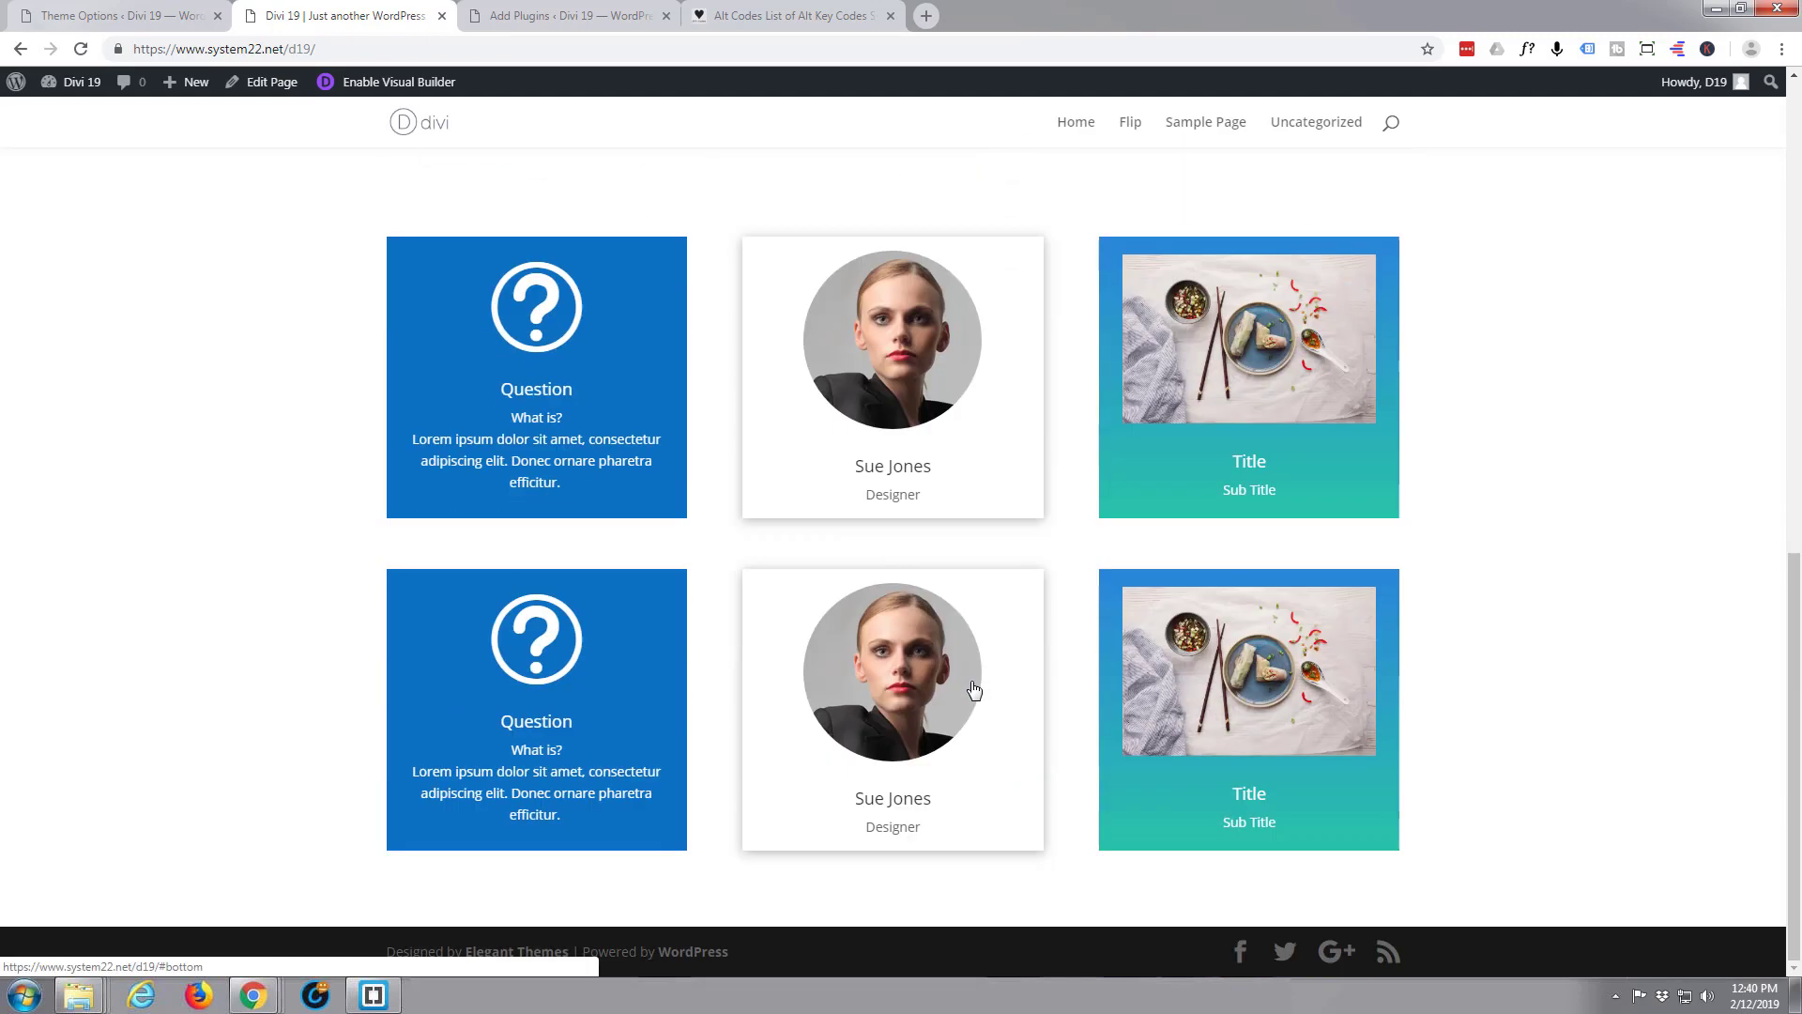
pyautogui.scroll(5, 953, 692)
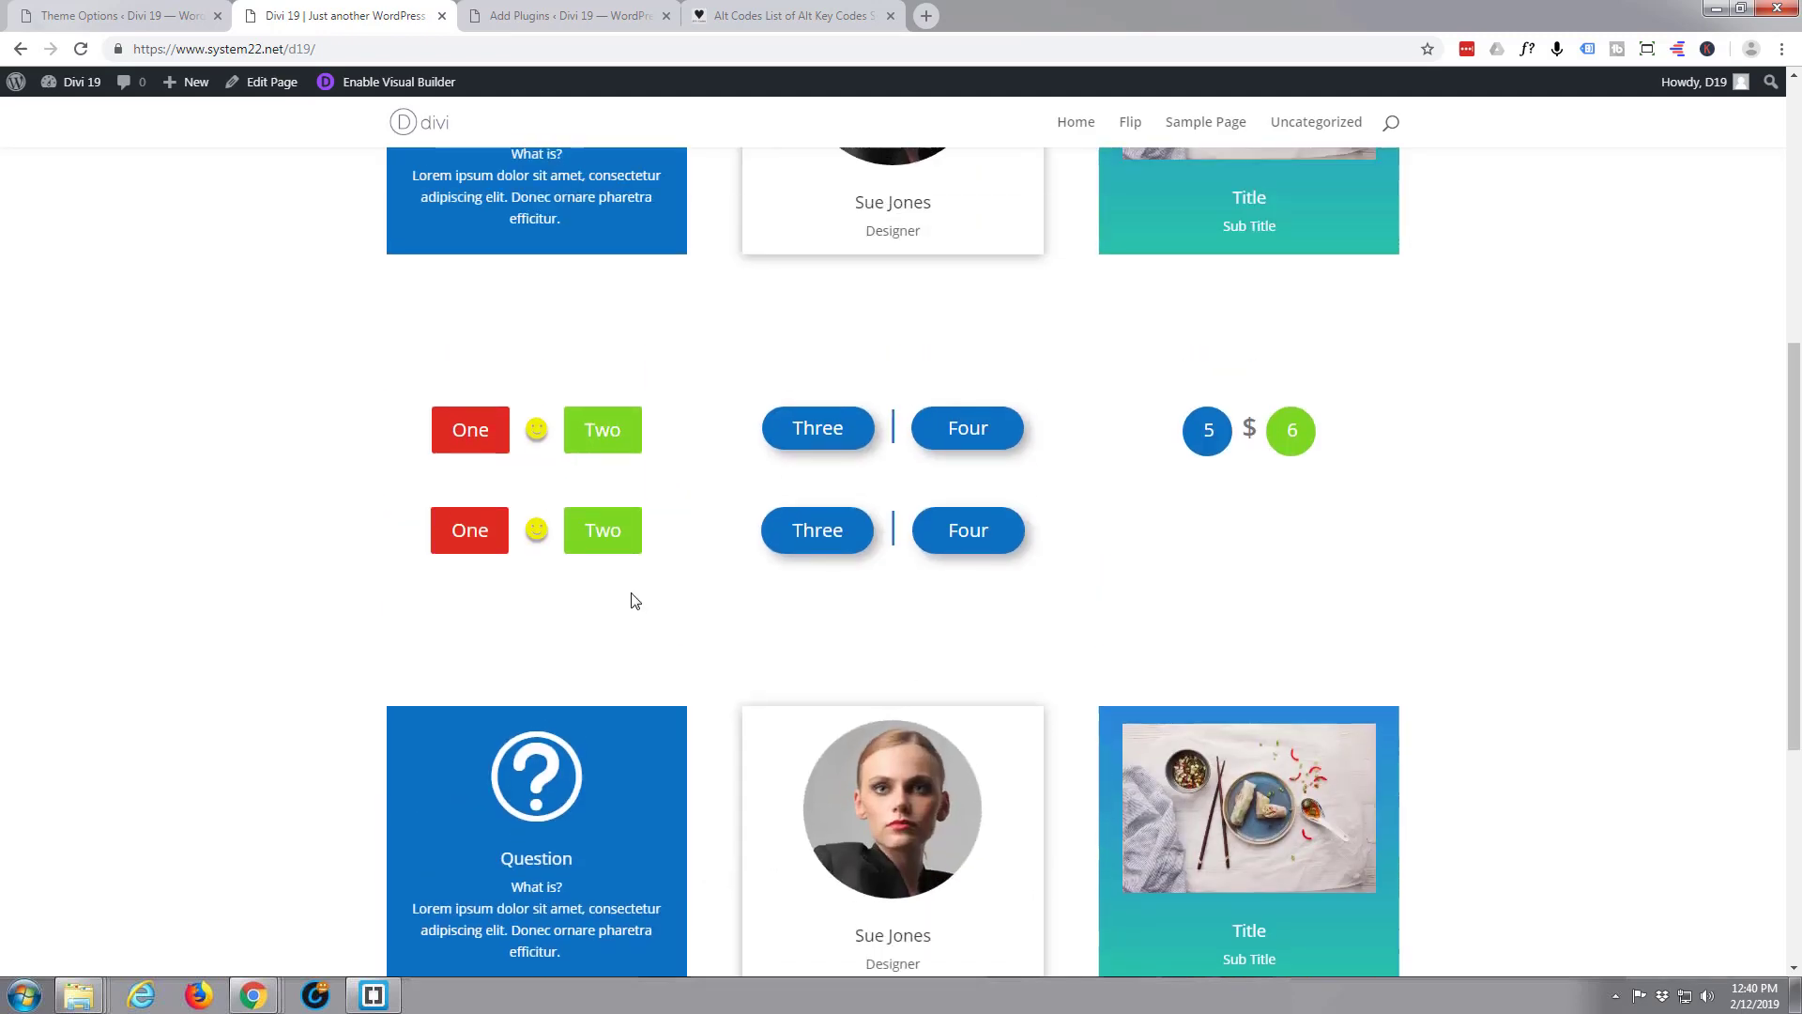